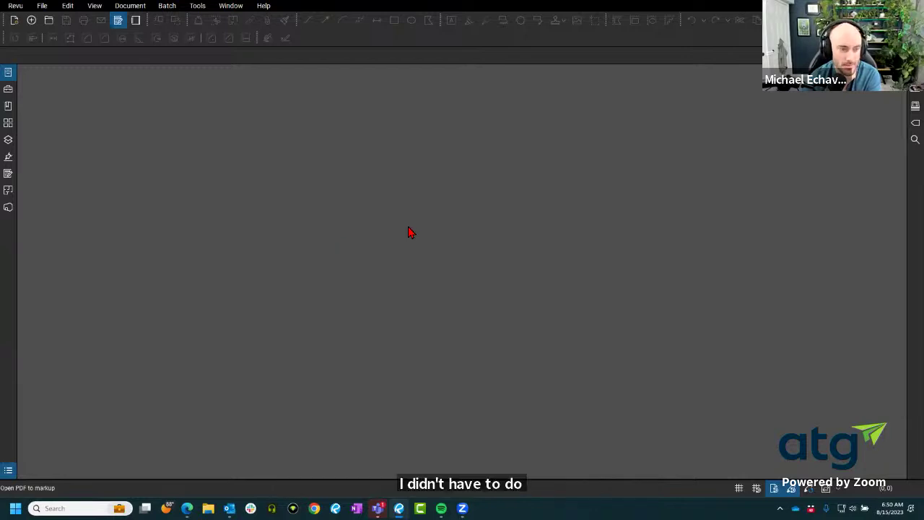
Step: Sign out of Studio, sign back in and widen the Studio projects panel
{"action": "left_click", "coordinate": [8, 208]}
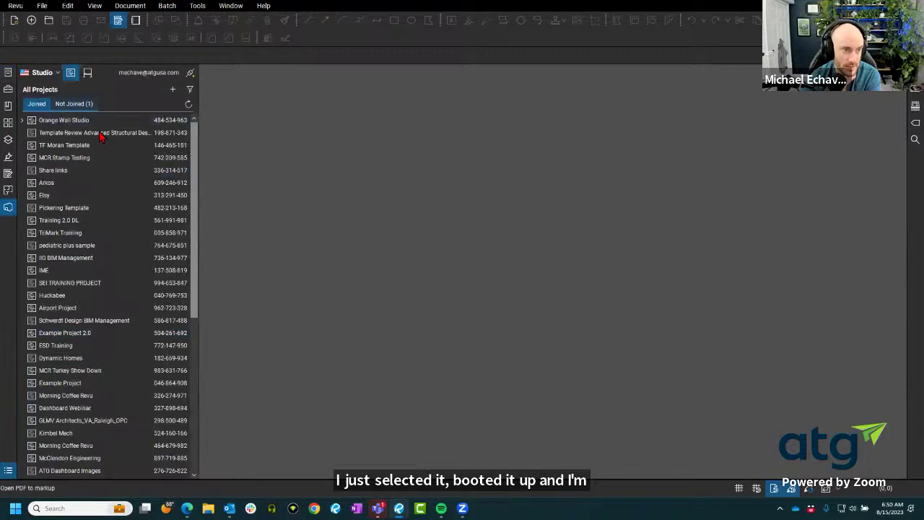
{"action": "left_click", "coordinate": [43, 72]}
{"action": "left_click", "coordinate": [47, 104]}
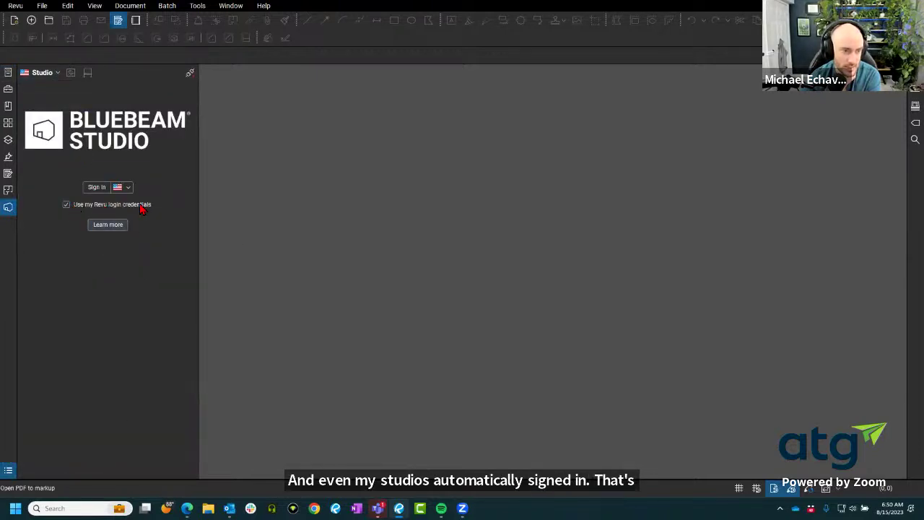
{"action": "left_click", "coordinate": [97, 187]}
{"action": "left_click_drag", "start_coordinate": [201, 140], "coordinate": [199, 185]}
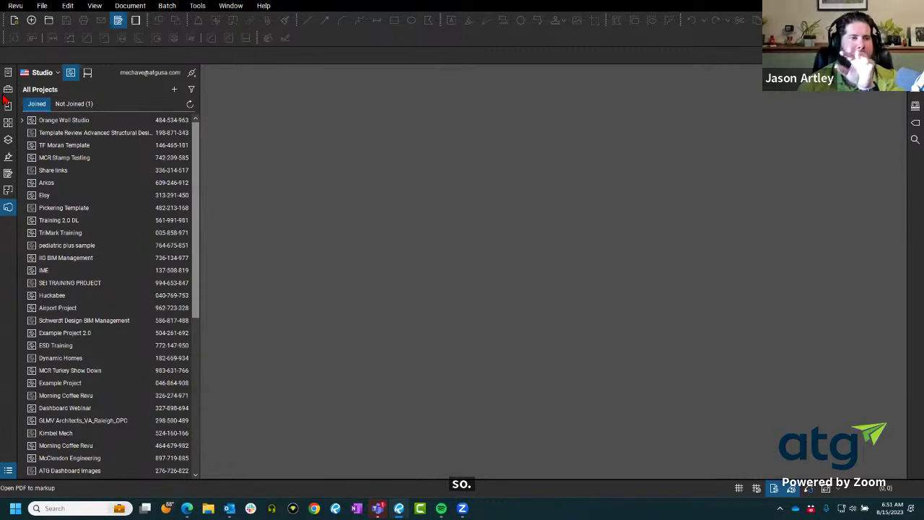
Step: Sign out of Studio again, then sign in with Revu credentials and collapse the Studio panel
{"action": "left_click", "coordinate": [41, 75]}
{"action": "left_click", "coordinate": [87, 104]}
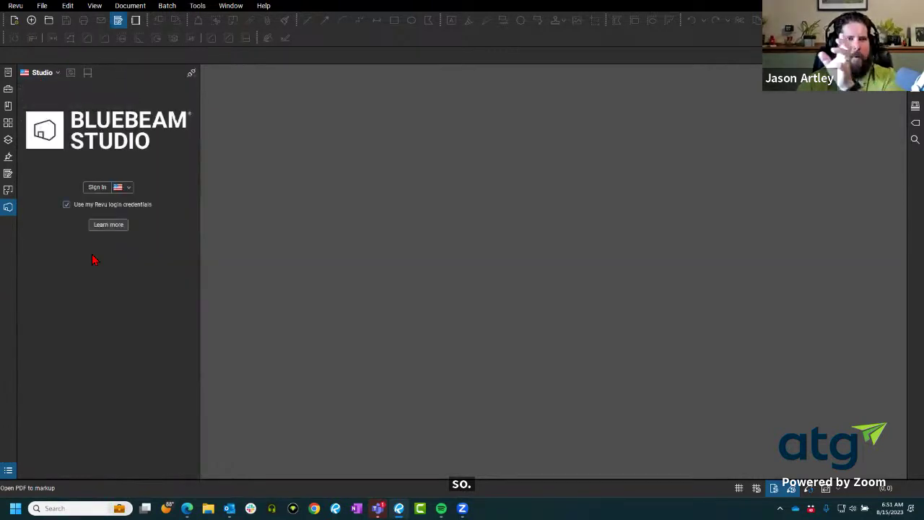
{"action": "left_click", "coordinate": [82, 204]}
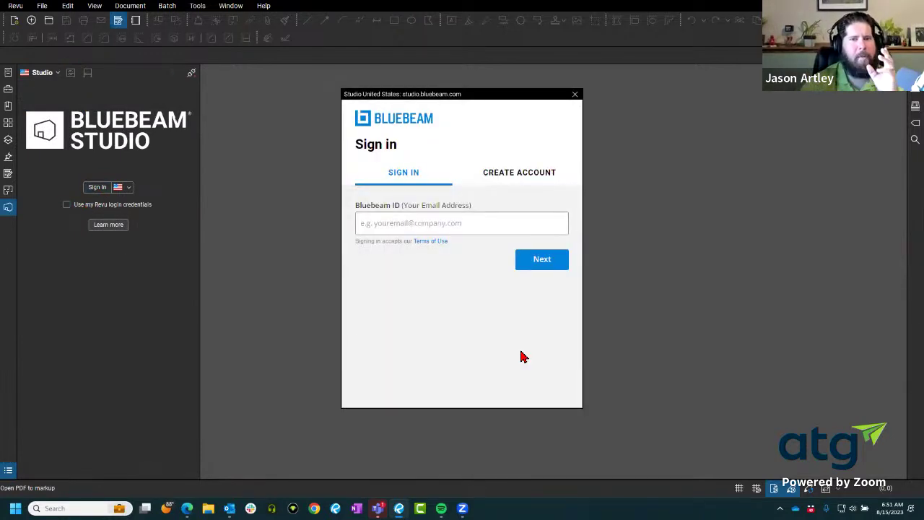
{"action": "left_click", "coordinate": [575, 94]}
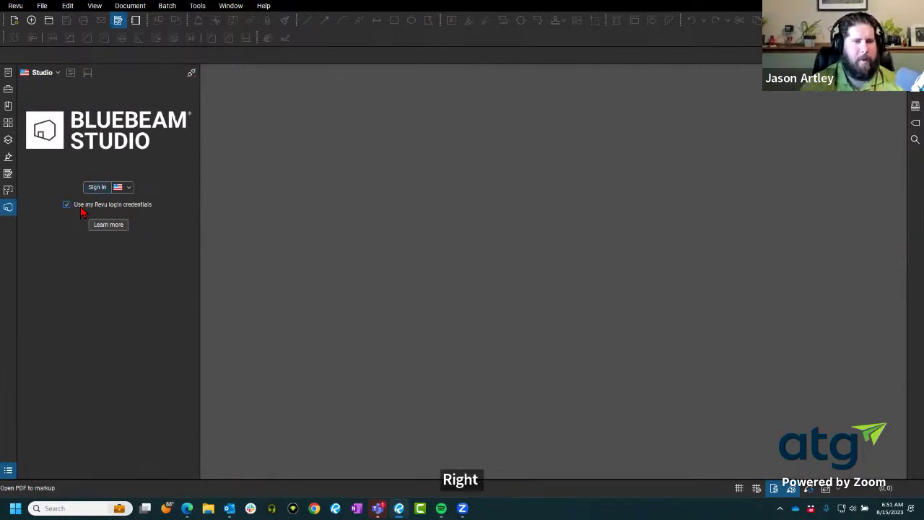
{"action": "left_click", "coordinate": [97, 187]}
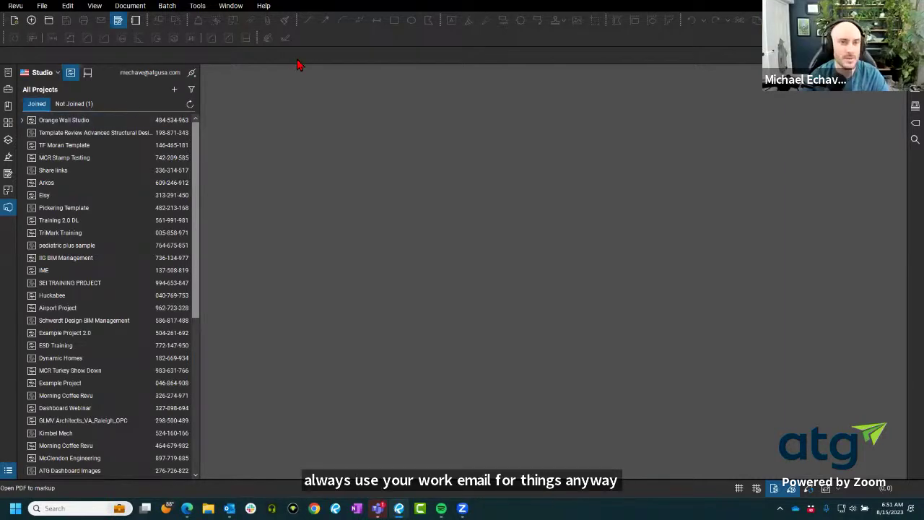
{"action": "left_click", "coordinate": [8, 207]}
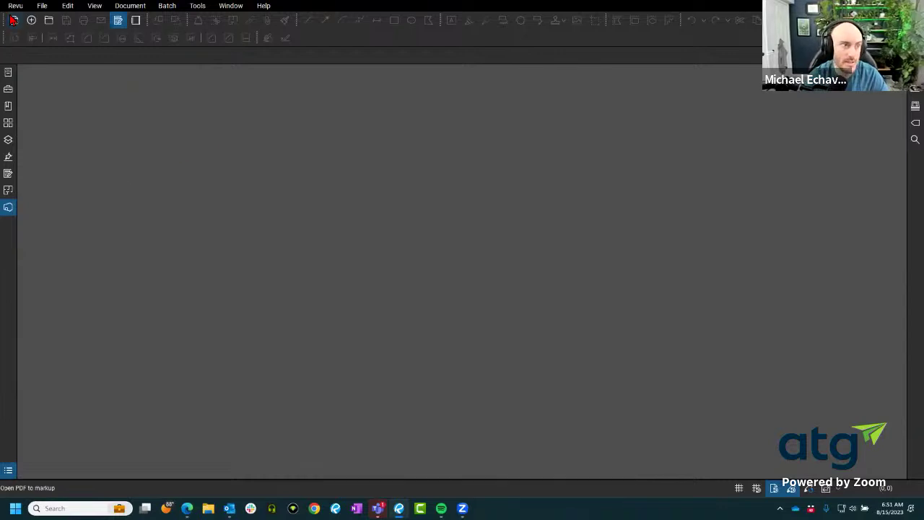
Step: Review the Revu profile list without changing profile, then show the File Access pinned files
{"action": "left_click", "coordinate": [16, 5]}
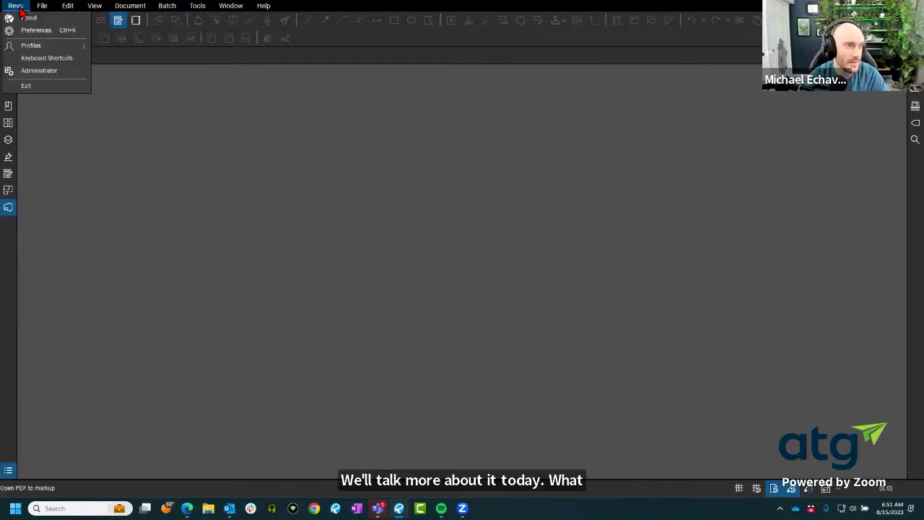
{"action": "mouse_move", "coordinate": [37, 47]}
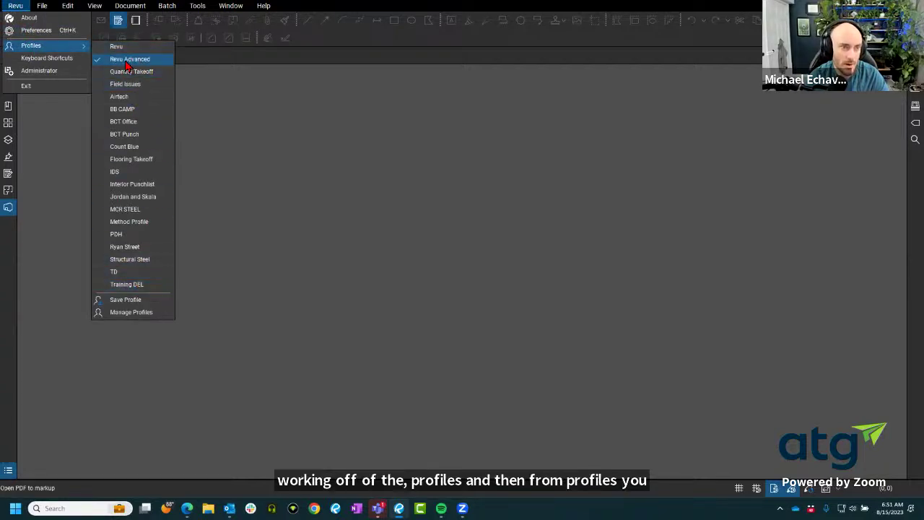
{"action": "left_click", "coordinate": [304, 133]}
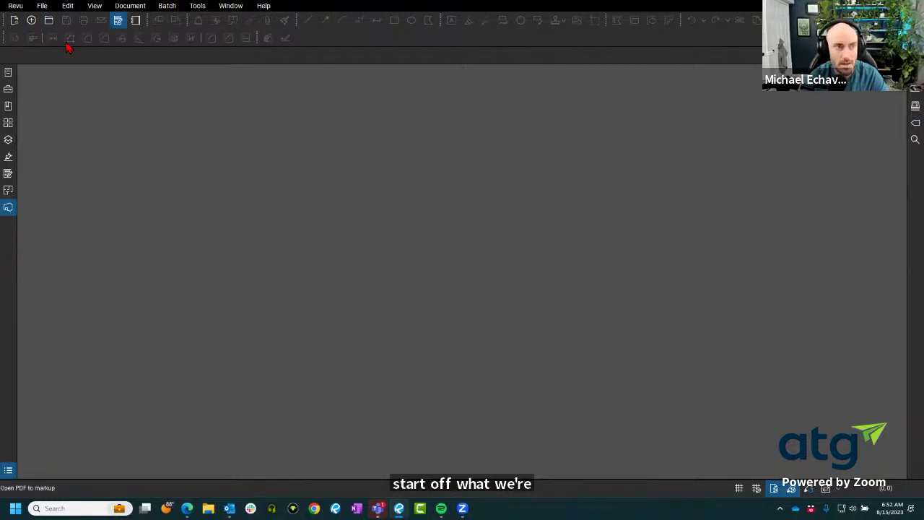
{"action": "left_click", "coordinate": [14, 71]}
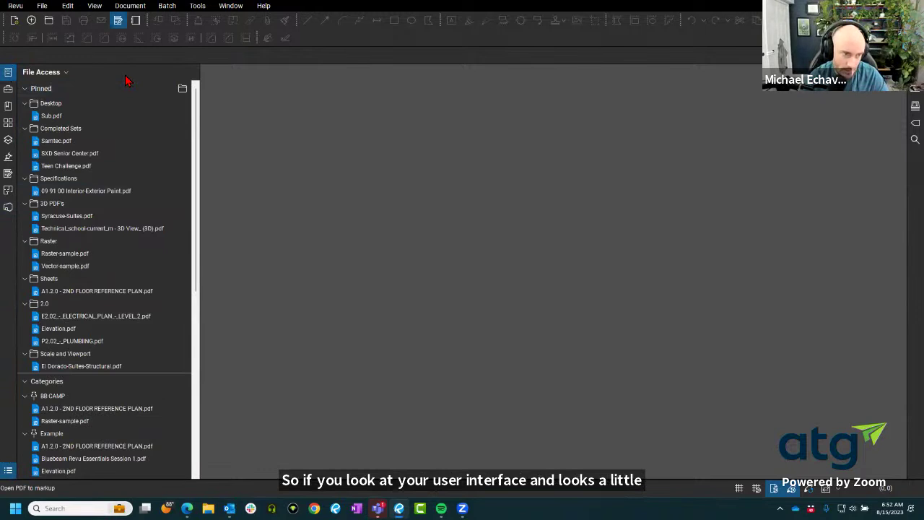
Step: Open Samtec.pdf from File Access, hide the panel and page through the drawing set
{"action": "left_click", "coordinate": [119, 142]}
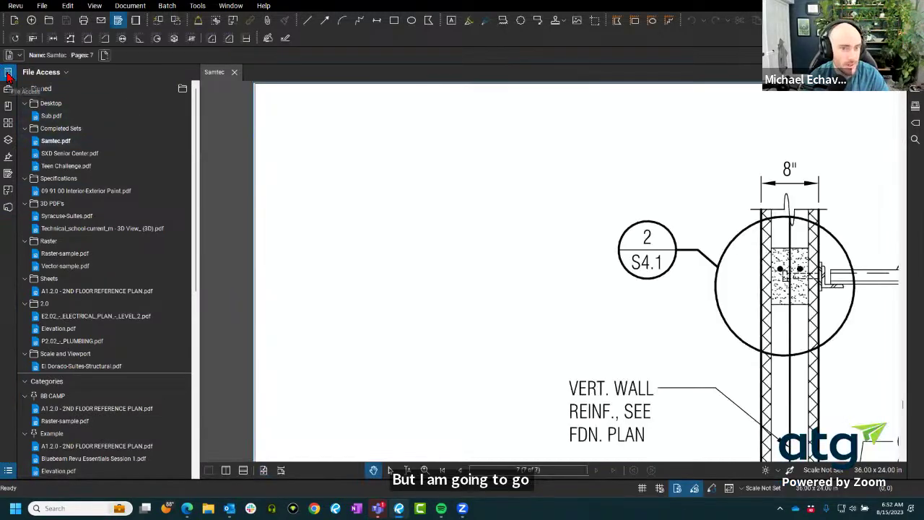
{"action": "left_click", "coordinate": [9, 76]}
{"action": "scroll", "coordinate": [337, 221], "scroll_direction": "down", "scroll_amount": 3}
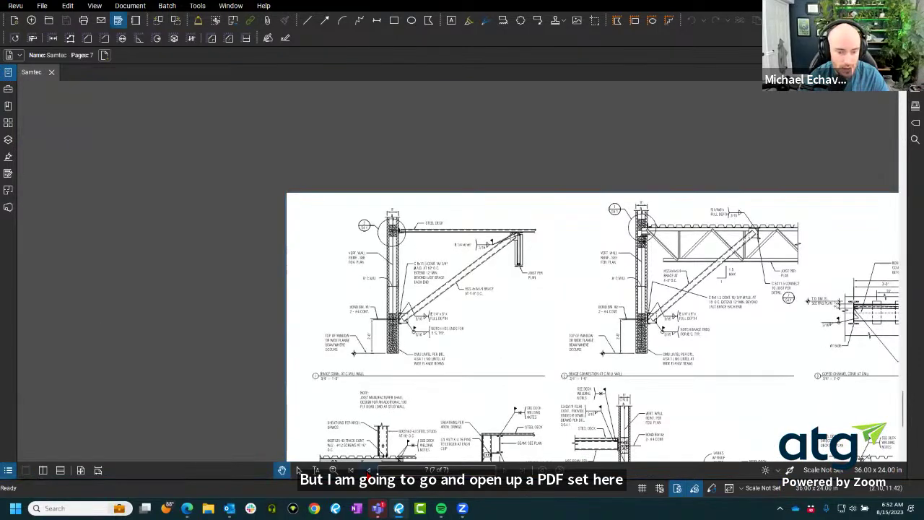
{"action": "scroll", "coordinate": [675, 274], "scroll_direction": "up", "scroll_amount": 3}
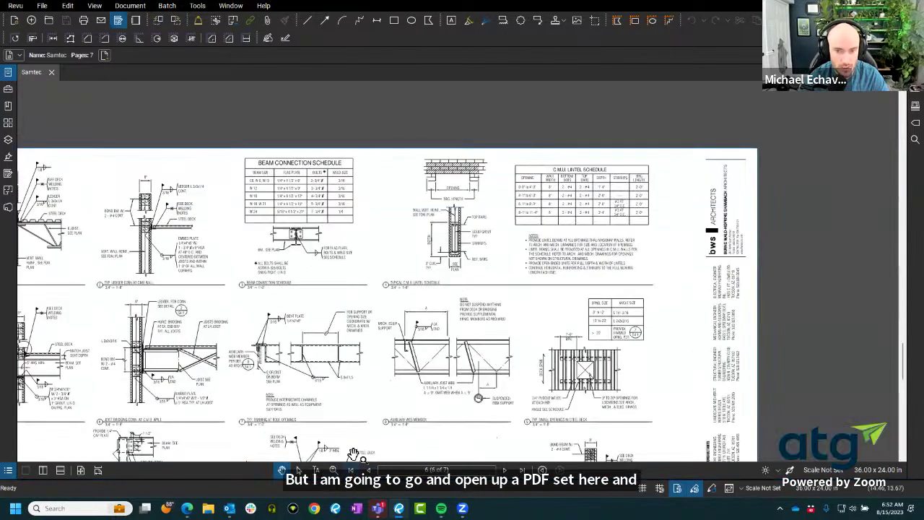
{"action": "scroll", "coordinate": [336, 221], "scroll_direction": "up", "scroll_amount": 5}
{"action": "scroll", "coordinate": [351, 241], "scroll_direction": "down", "scroll_amount": 3}
{"action": "scroll", "coordinate": [340, 422], "scroll_direction": "up", "scroll_amount": 5}
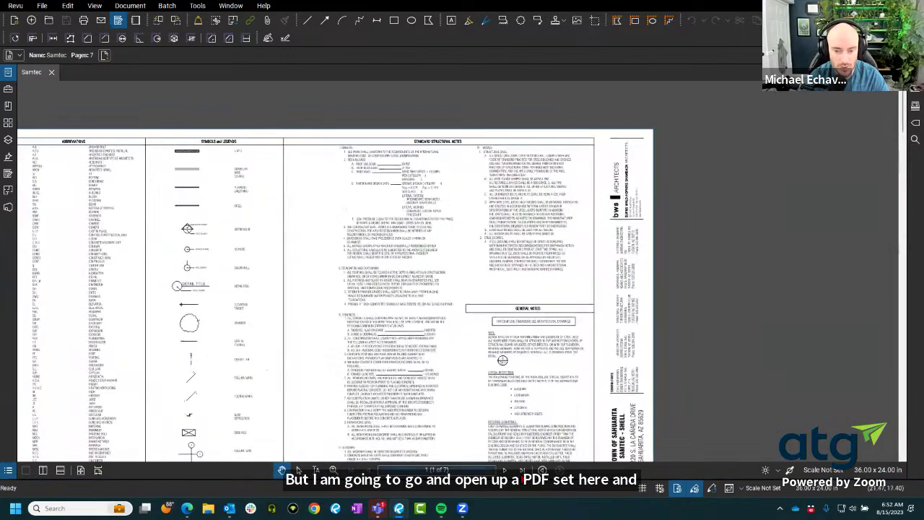
{"action": "scroll", "coordinate": [513, 326], "scroll_direction": "down", "scroll_amount": 2}
{"action": "scroll", "coordinate": [454, 251], "scroll_direction": "down", "scroll_amount": 1}
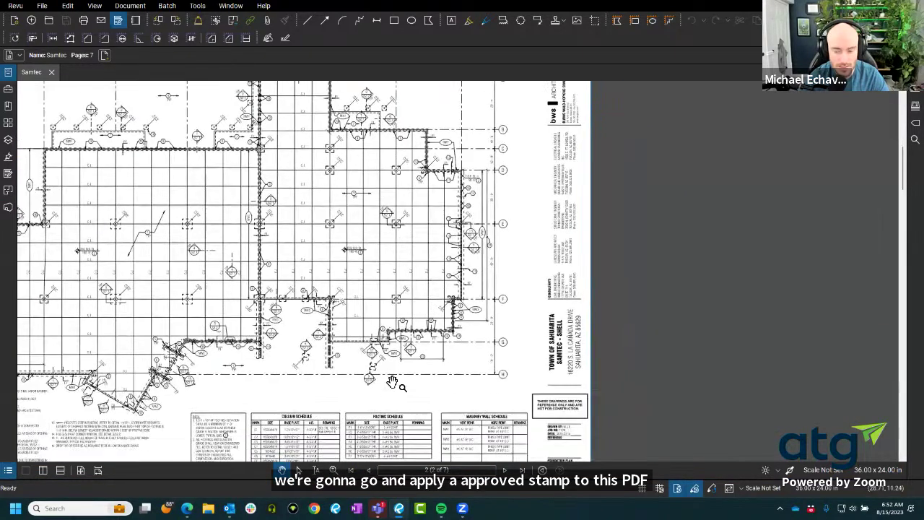
{"action": "scroll", "coordinate": [429, 194], "scroll_direction": "up", "scroll_amount": 5}
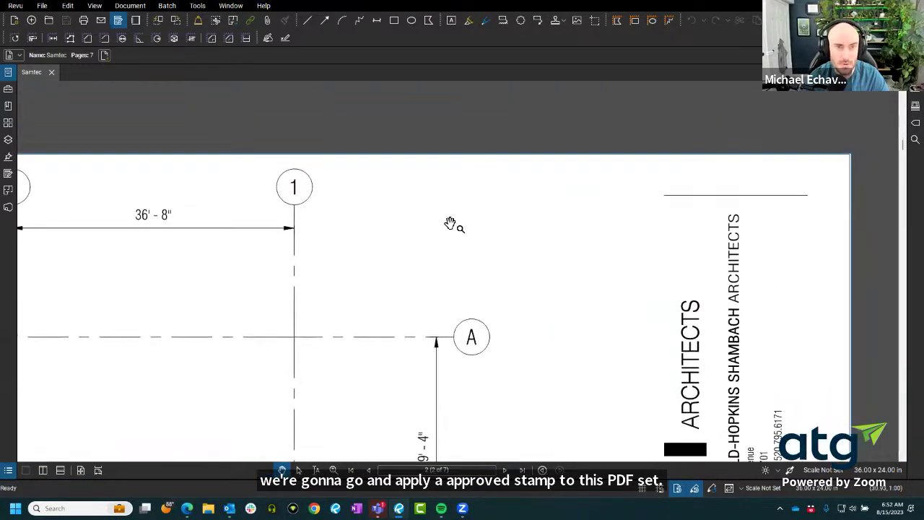
Step: Display the Tools > Stamp list of available stamps
{"action": "left_click", "coordinate": [198, 7]}
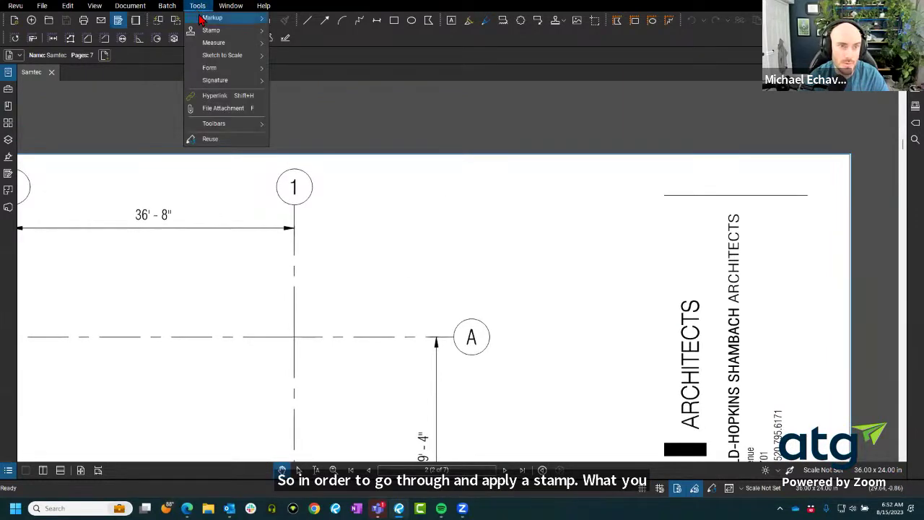
{"action": "mouse_move", "coordinate": [205, 29]}
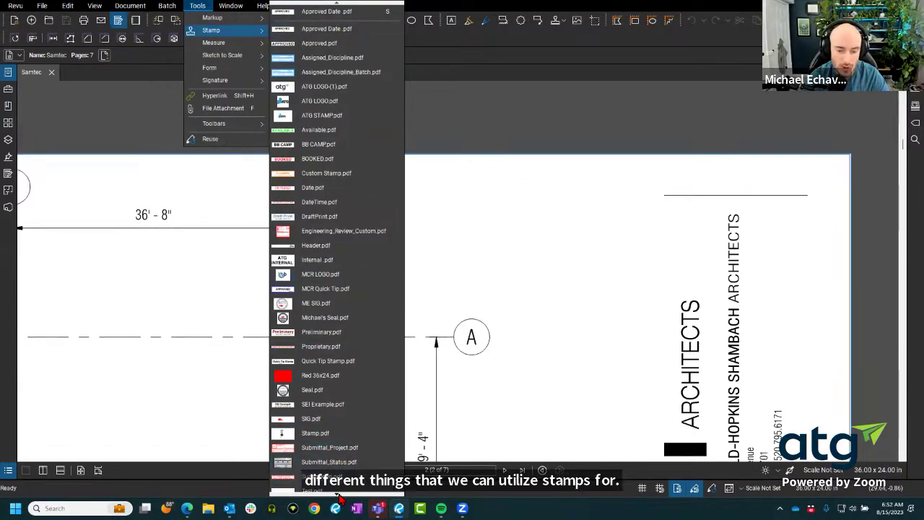
{"action": "mouse_move", "coordinate": [340, 497]}
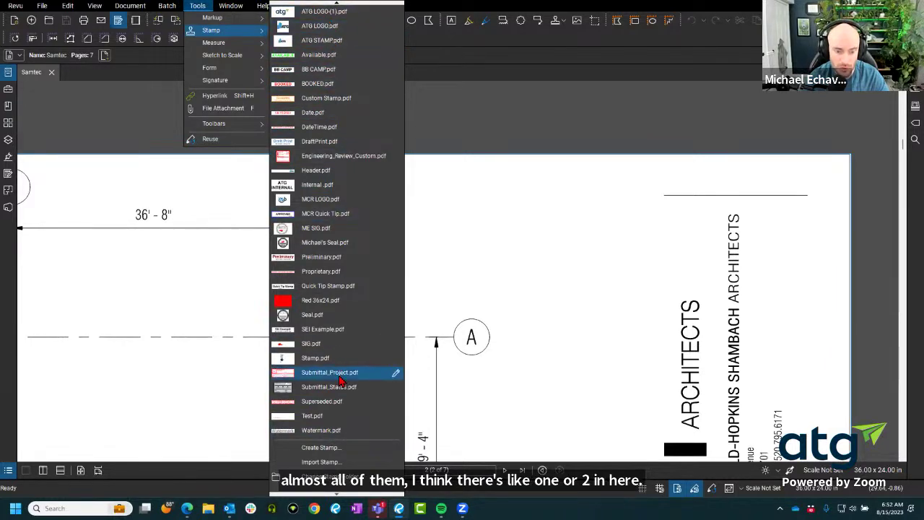
Step: Inspect the default stamp folder path in Change Stamp Folder and cancel without changing it
{"action": "left_click", "coordinate": [316, 480]}
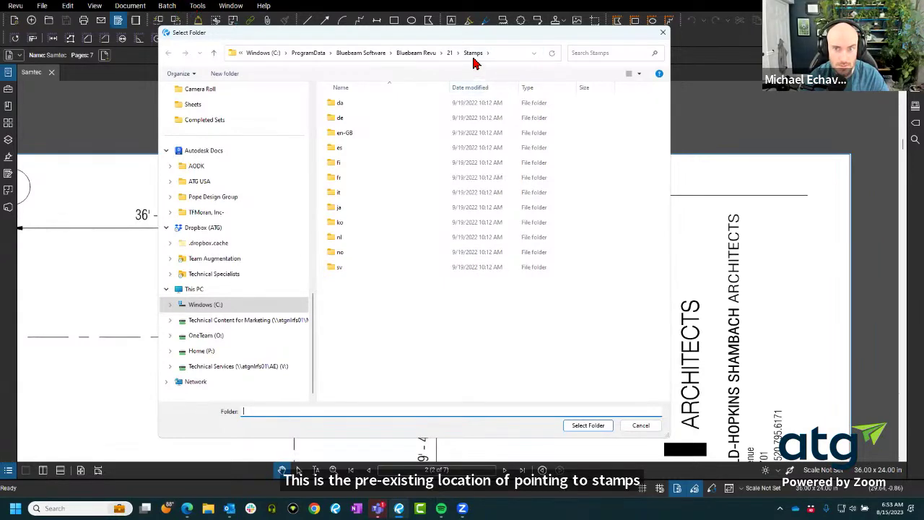
{"action": "left_click", "coordinate": [535, 56]}
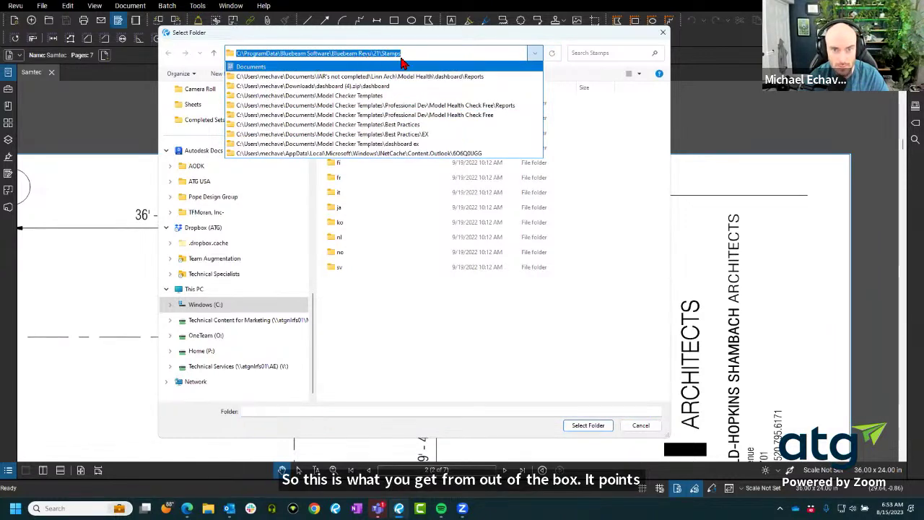
{"action": "left_click", "coordinate": [586, 117]}
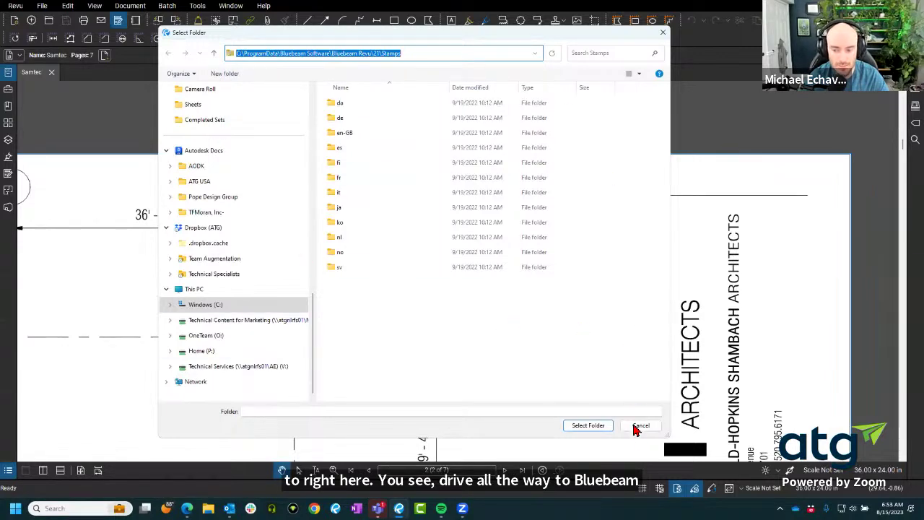
{"action": "left_click", "coordinate": [641, 426]}
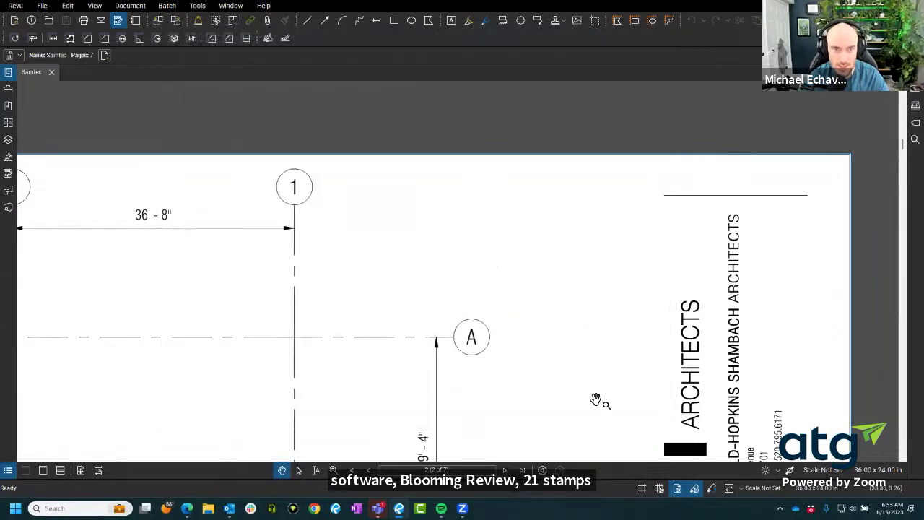
Step: Scroll the Tools > Stamp list to the bottom, showing ATG LOGO(1).pdf and Create Stamp
{"action": "left_click", "coordinate": [197, 6]}
{"action": "mouse_move", "coordinate": [212, 33]}
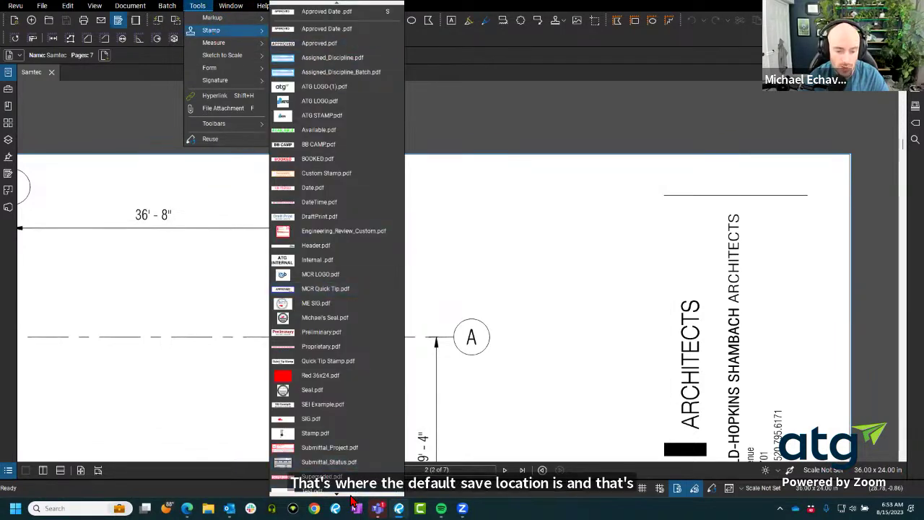
{"action": "scroll", "coordinate": [352, 497], "scroll_direction": "down", "scroll_amount": 1}
{"action": "scroll", "coordinate": [351, 496], "scroll_direction": "down", "scroll_amount": 4}
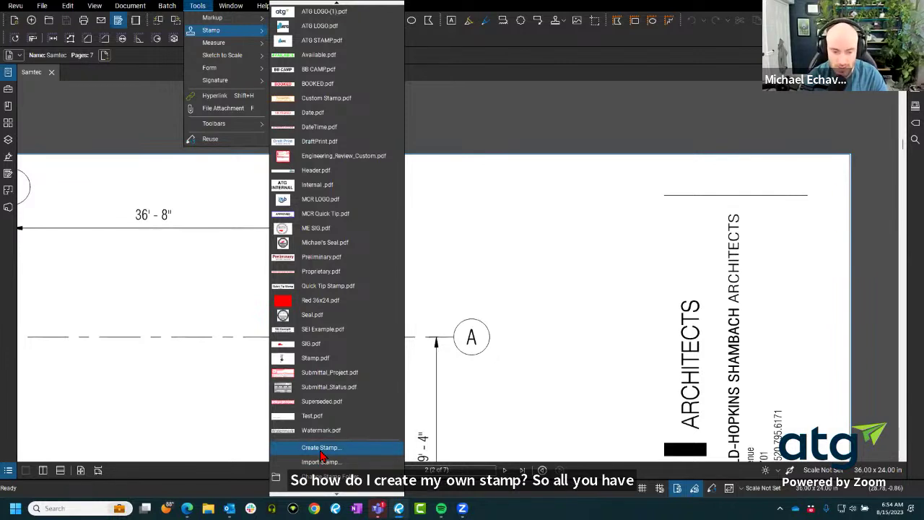
Step: Start a new stamp with subject 'MCR STAMPS FUN' and review the template choices
{"action": "left_click", "coordinate": [322, 450]}
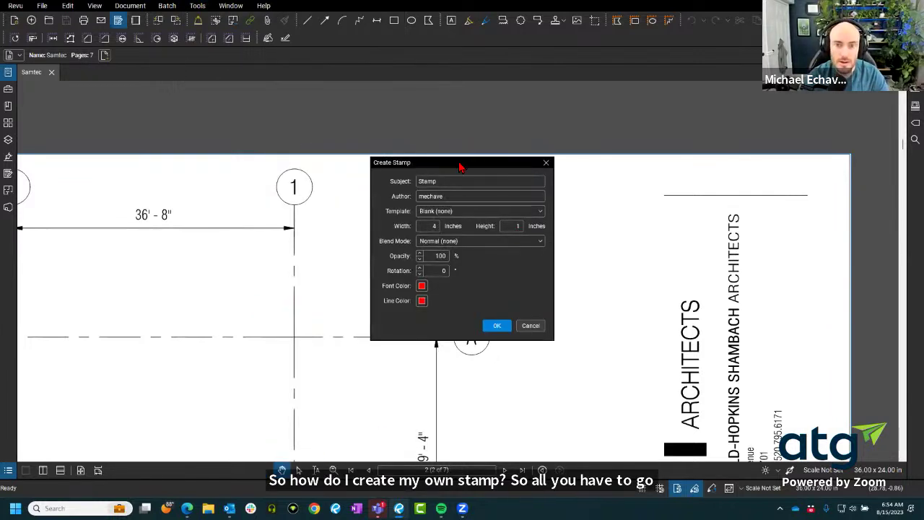
{"action": "left_click_drag", "start_coordinate": [459, 166], "coordinate": [421, 109]}
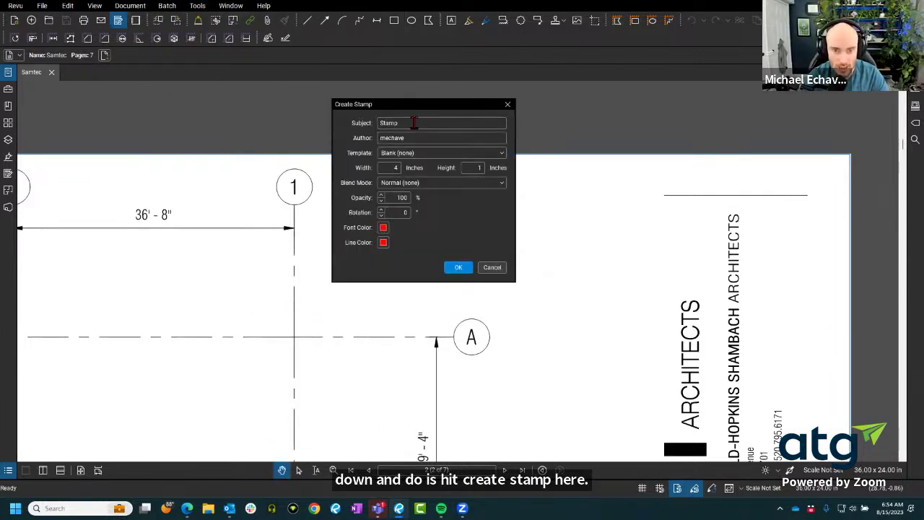
{"action": "double_click", "coordinate": [416, 124]}
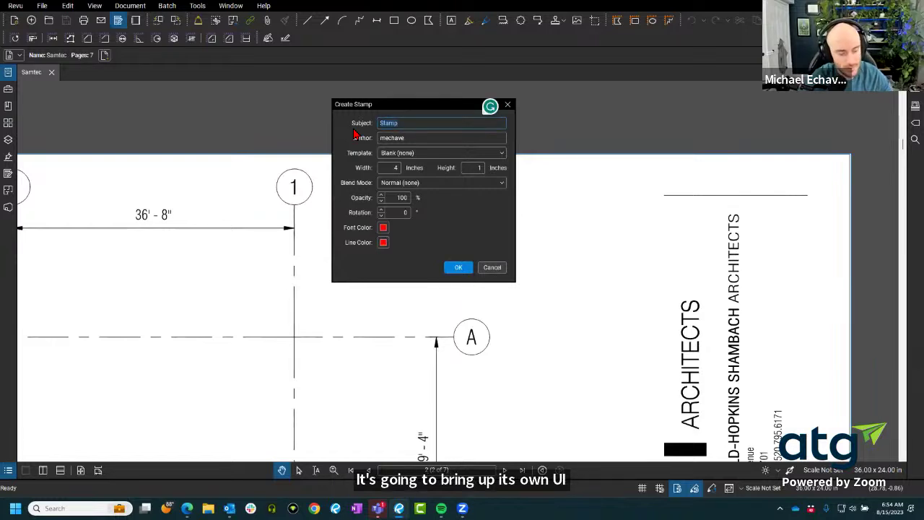
{"action": "type", "text": "MCR"}
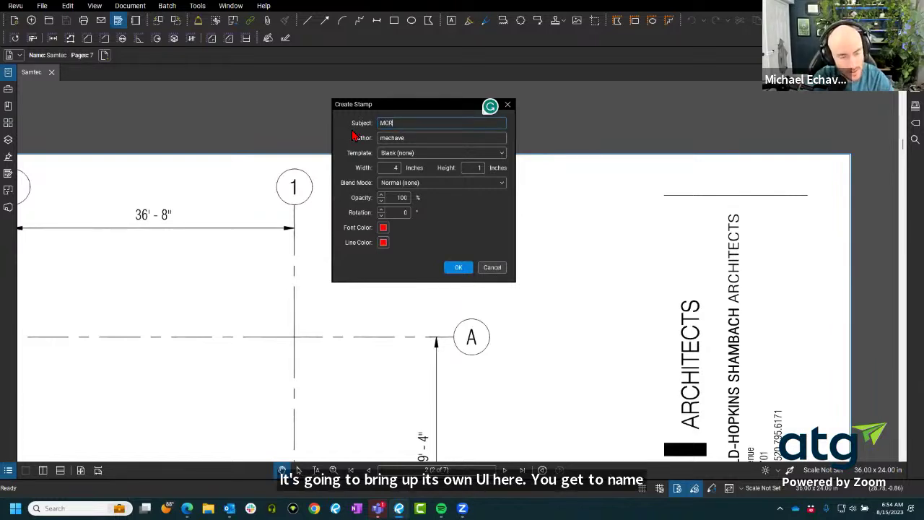
{"action": "type", "text": " STAM"}
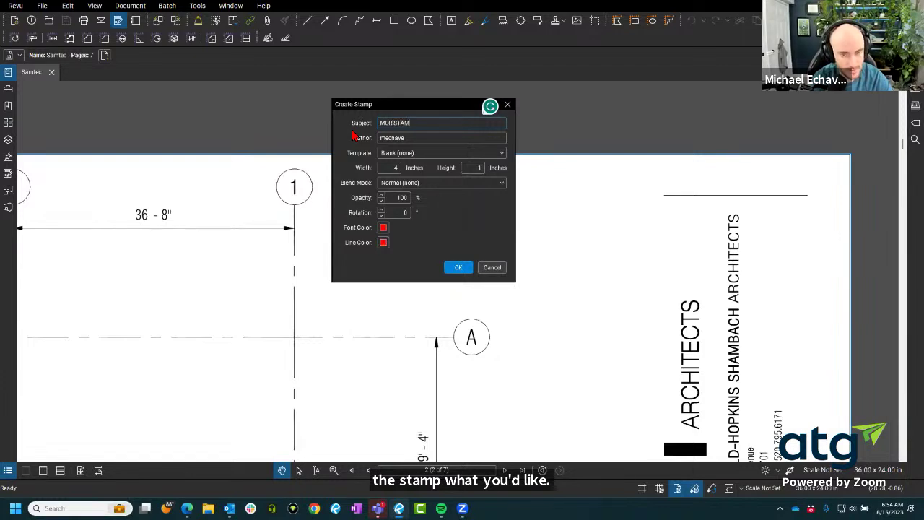
{"action": "type", "text": "PS FUN"}
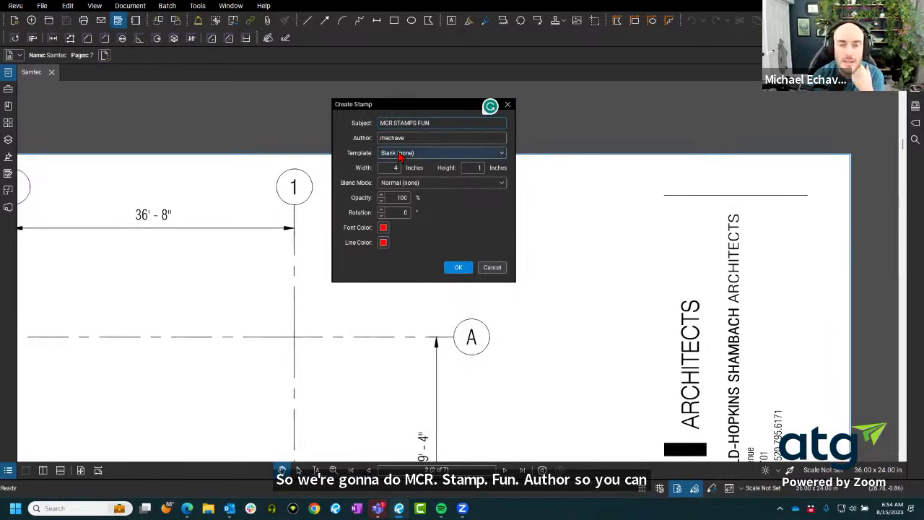
{"action": "left_click", "coordinate": [403, 153]}
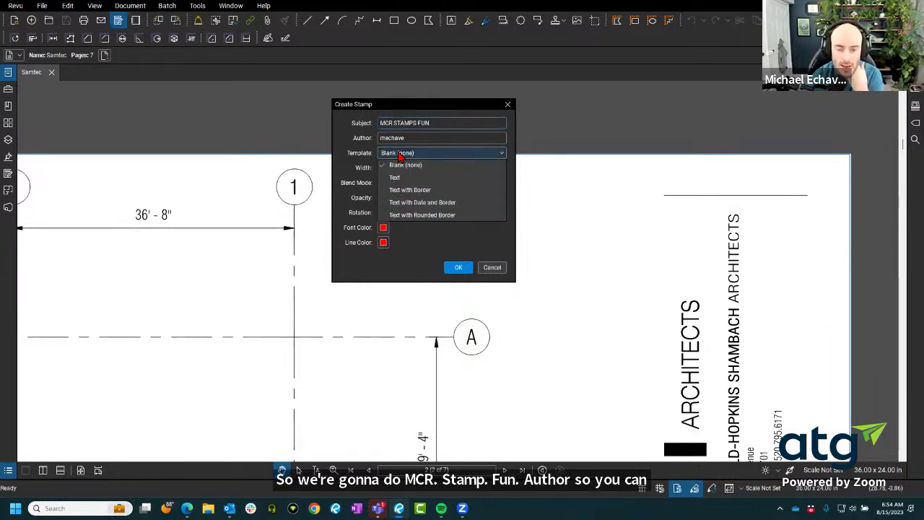
Step: Use the Text with Rounded Border template, leaving Blend Mode on Normal
{"action": "left_click", "coordinate": [458, 216]}
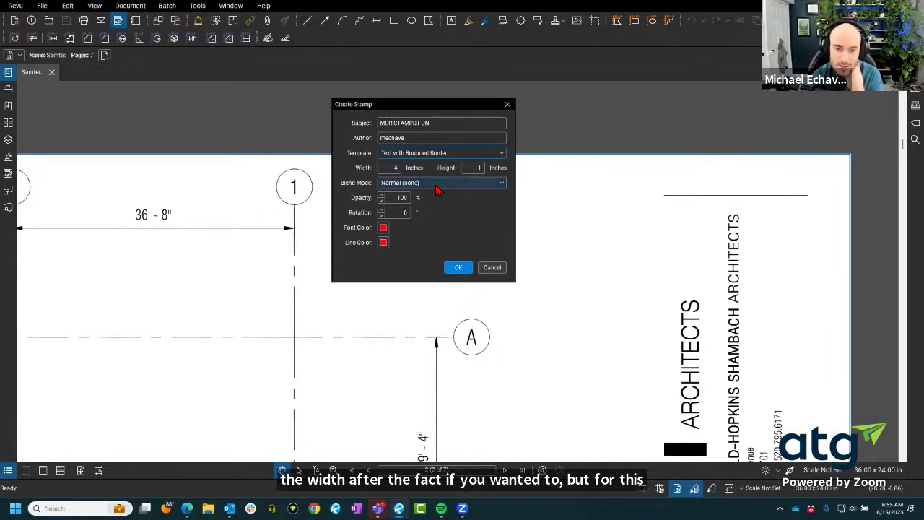
{"action": "left_click", "coordinate": [439, 186]}
{"action": "scroll", "coordinate": [501, 241], "scroll_direction": "down", "scroll_amount": 2}
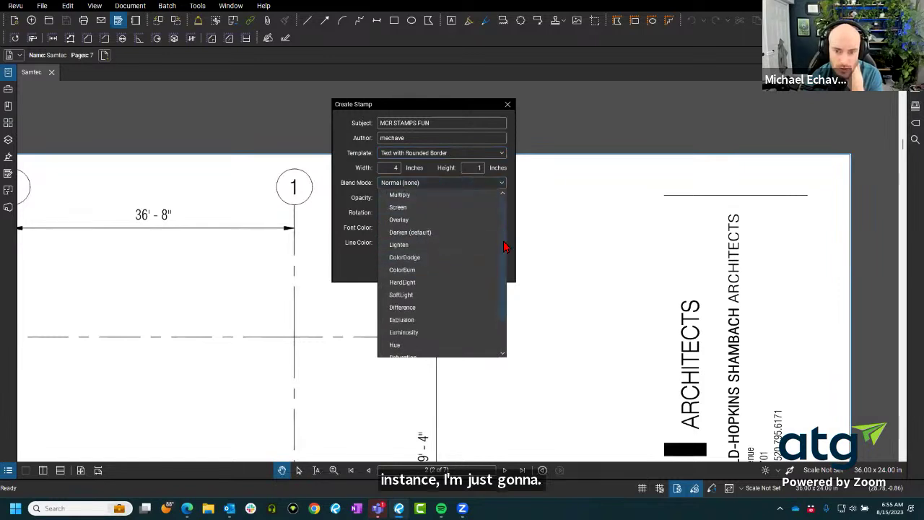
{"action": "scroll", "coordinate": [496, 289], "scroll_direction": "up", "scroll_amount": 2}
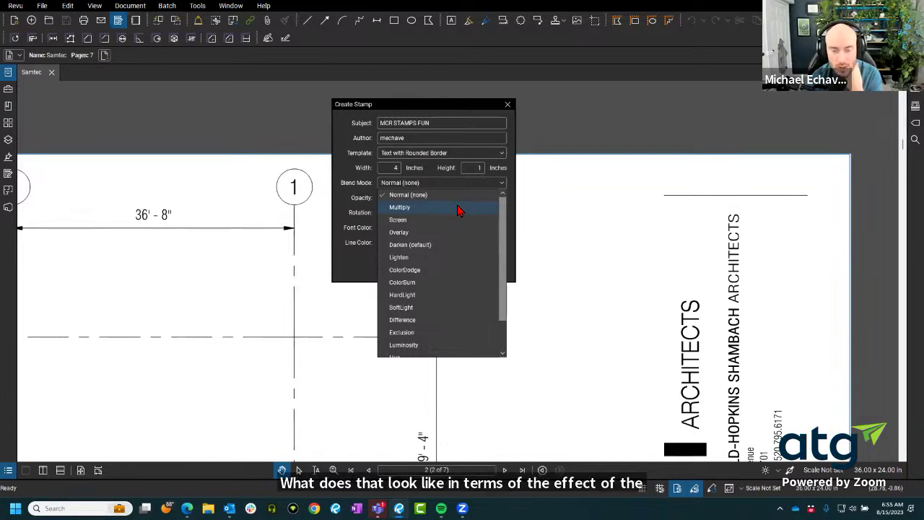
{"action": "scroll", "coordinate": [460, 210], "scroll_direction": "down", "scroll_amount": 1}
{"action": "scroll", "coordinate": [464, 212], "scroll_direction": "up", "scroll_amount": 1}
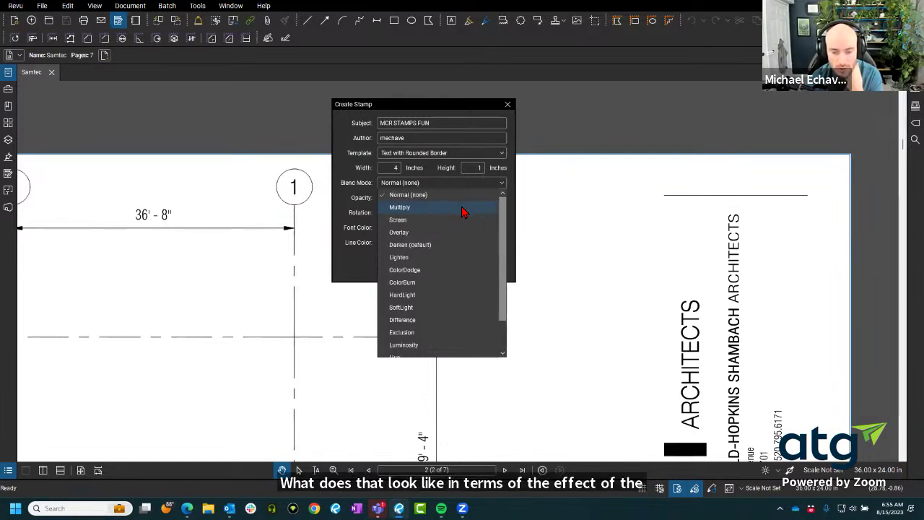
{"action": "left_click", "coordinate": [359, 203]}
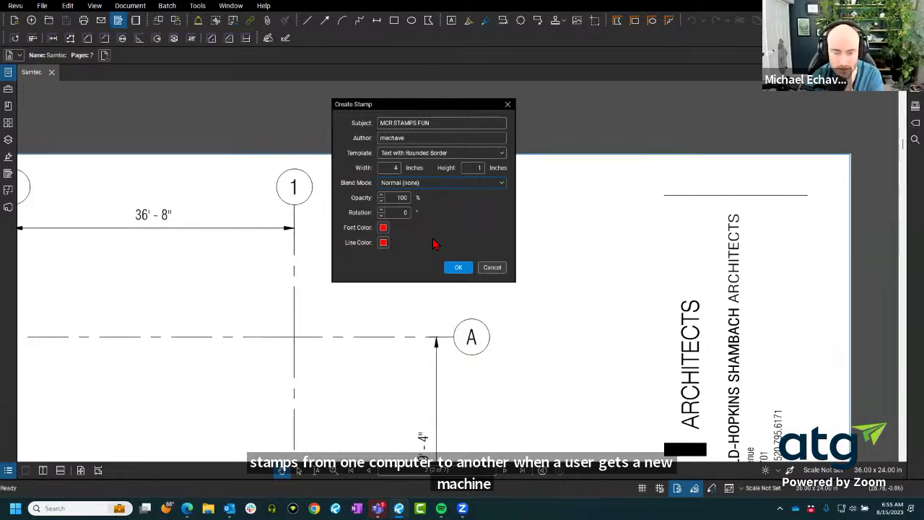
Step: Set font color black and line color Violet Magenta, then create the MCR STAMPS FUN stamp
{"action": "left_click", "coordinate": [384, 228]}
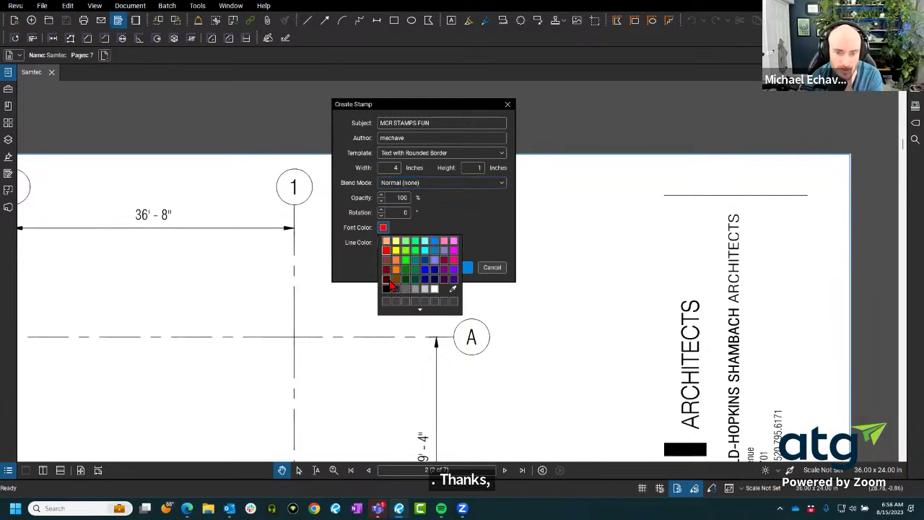
{"action": "left_click", "coordinate": [387, 288]}
{"action": "left_click", "coordinate": [383, 242]}
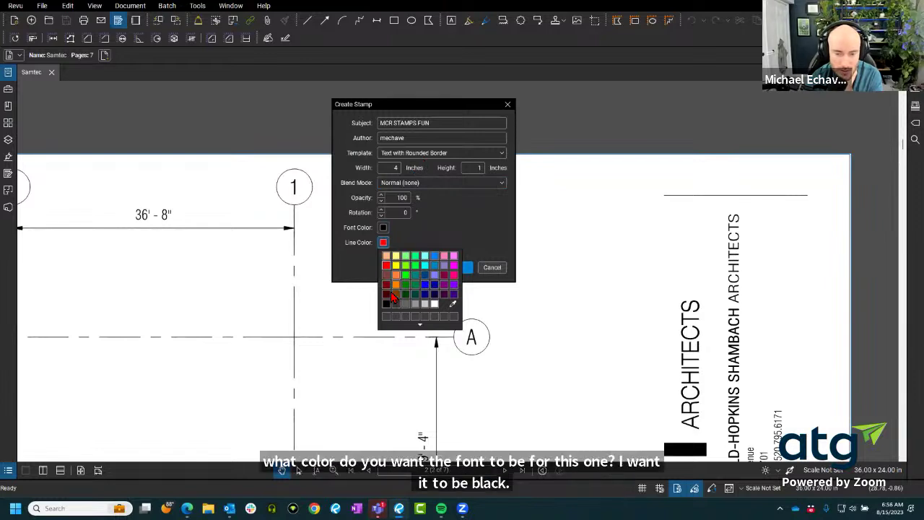
{"action": "left_click", "coordinate": [452, 274]}
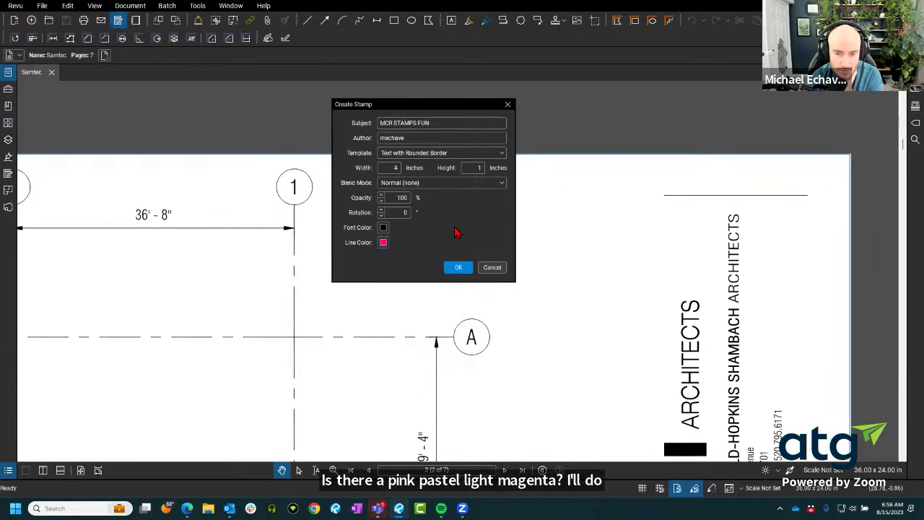
{"action": "left_click", "coordinate": [458, 268]}
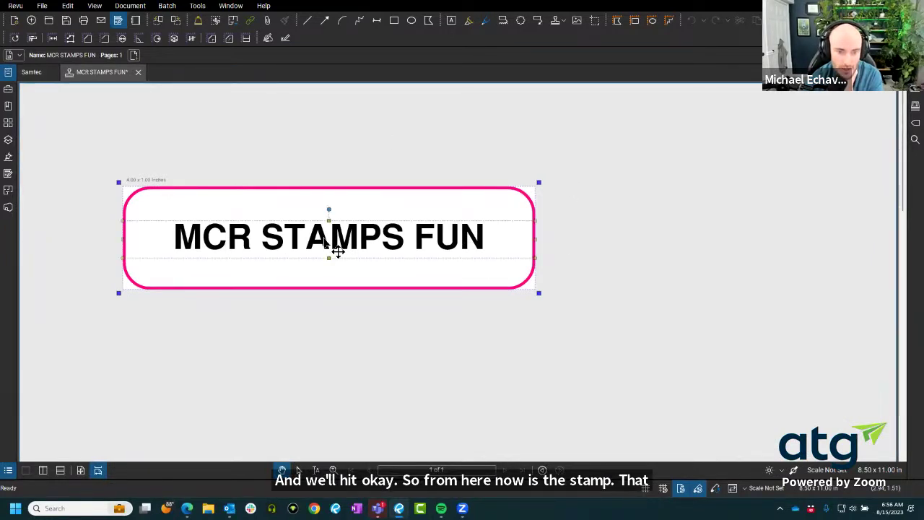
Step: Select the word STAMPS in the stamp's title text for editing
{"action": "left_click", "coordinate": [338, 251]}
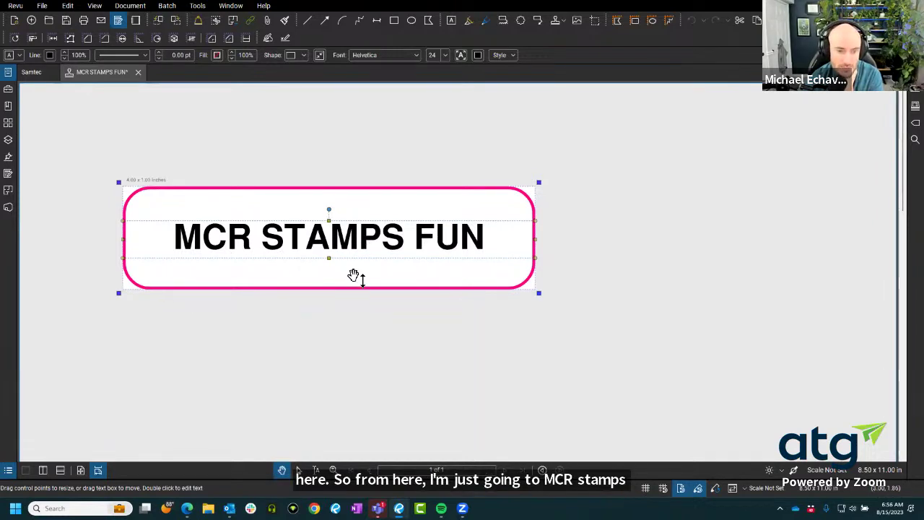
{"action": "left_click", "coordinate": [442, 351]}
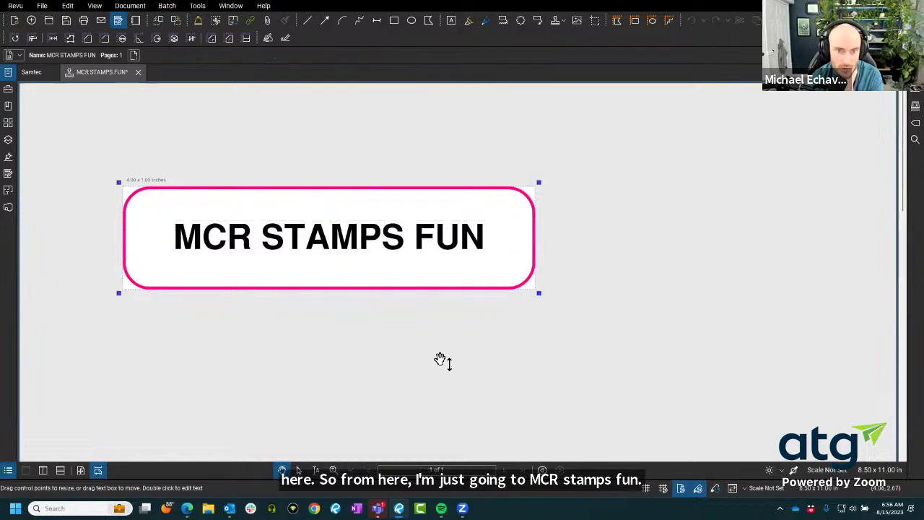
{"action": "double_click", "coordinate": [353, 244]}
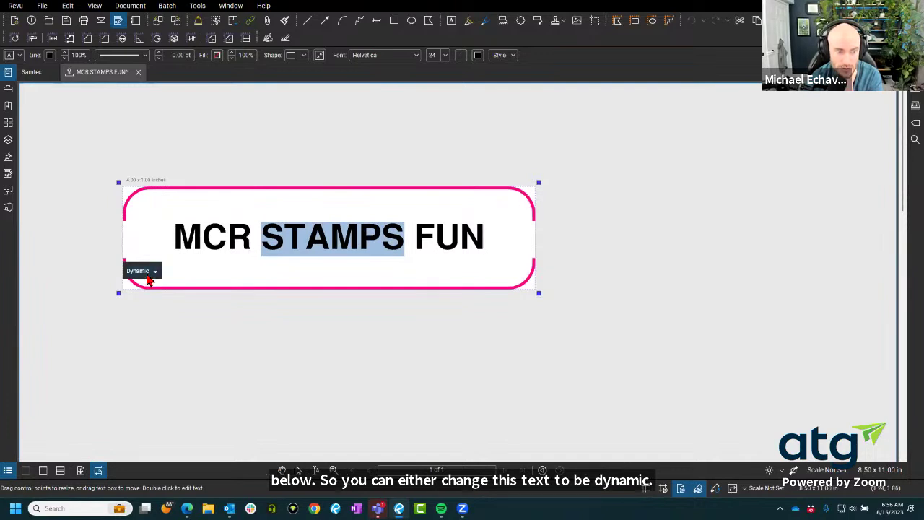
{"action": "left_click", "coordinate": [149, 275]}
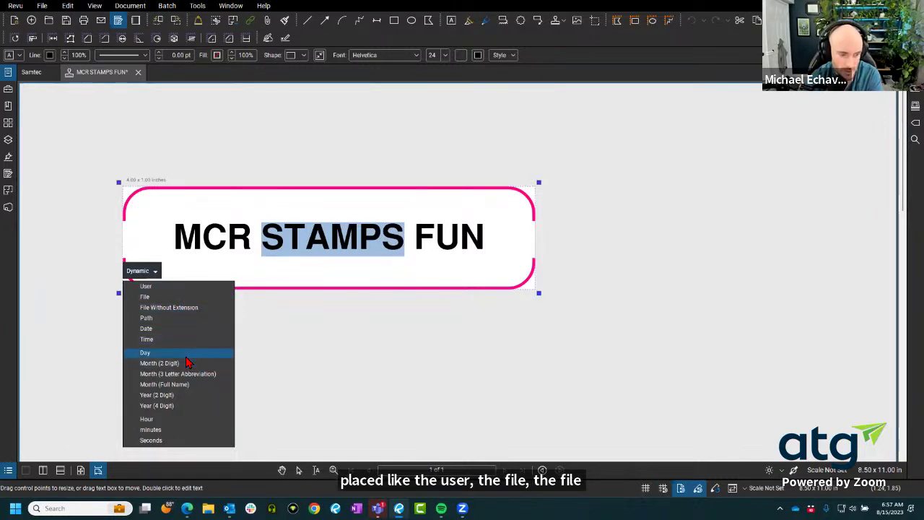
{"action": "left_click", "coordinate": [189, 352]}
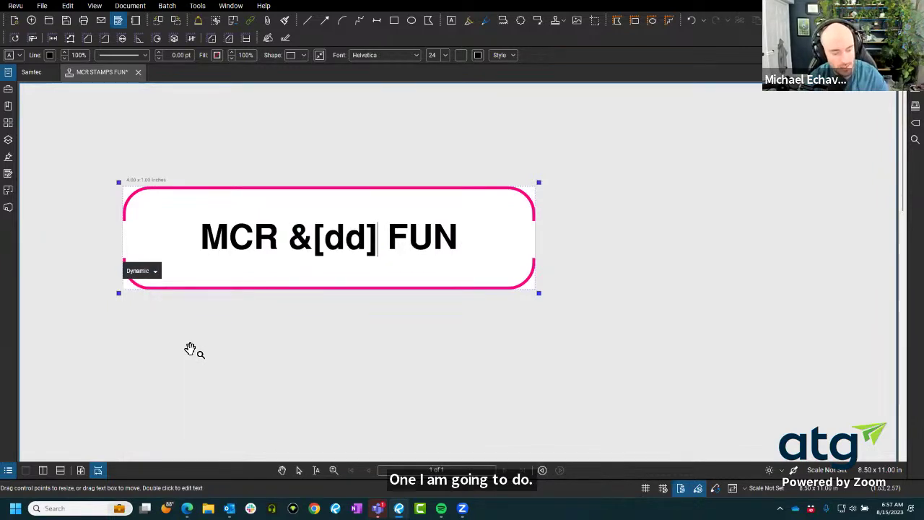
{"action": "key", "text": "ctrl+z"}
{"action": "key", "text": "ctrl+z"}
{"action": "left_click", "coordinate": [285, 356]}
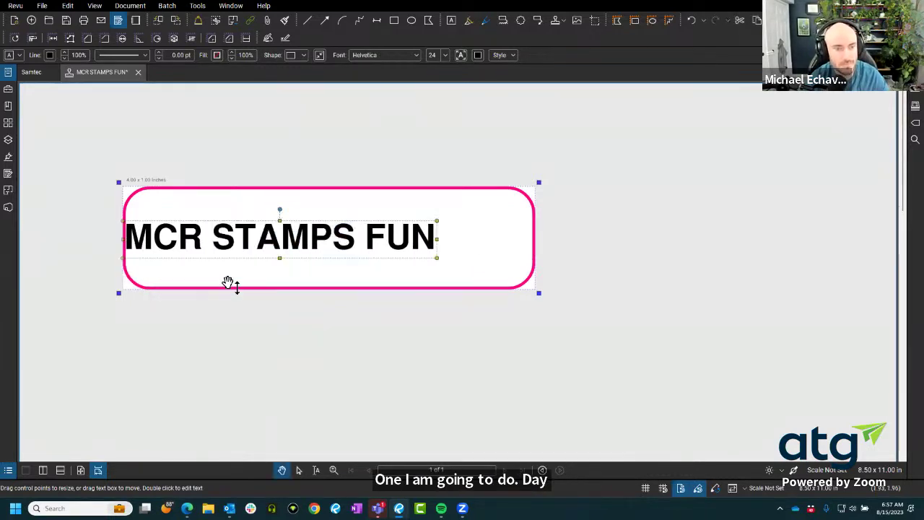
{"action": "left_click", "coordinate": [320, 351]}
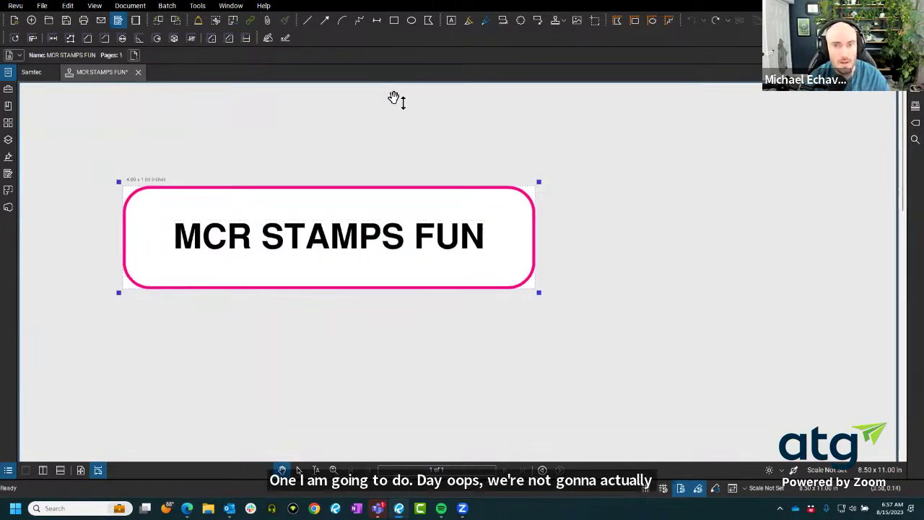
{"action": "left_click", "coordinate": [451, 20]}
Step: Draw a text box in the stamp's lower area, then delete it empty
{"action": "left_click_drag", "start_coordinate": [154, 263], "coordinate": [306, 285]}
{"action": "key", "text": "Escape"}
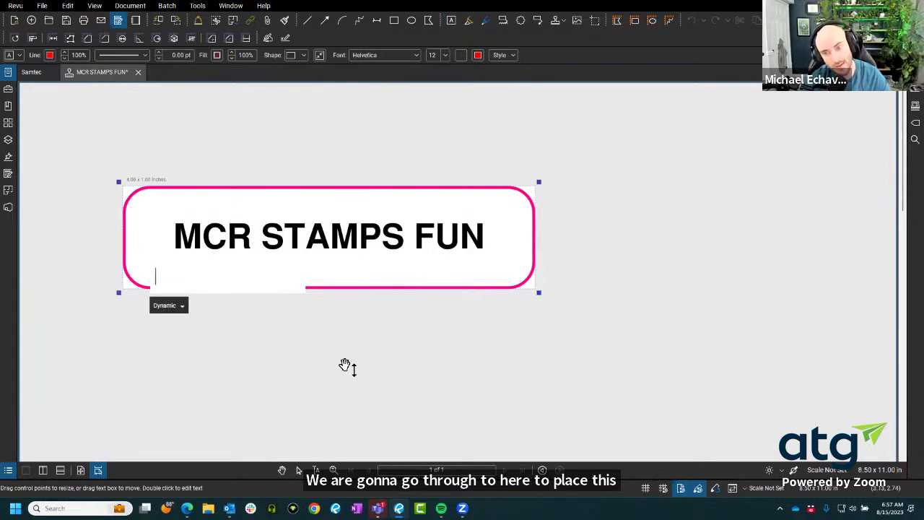
{"action": "key", "text": "Escape"}
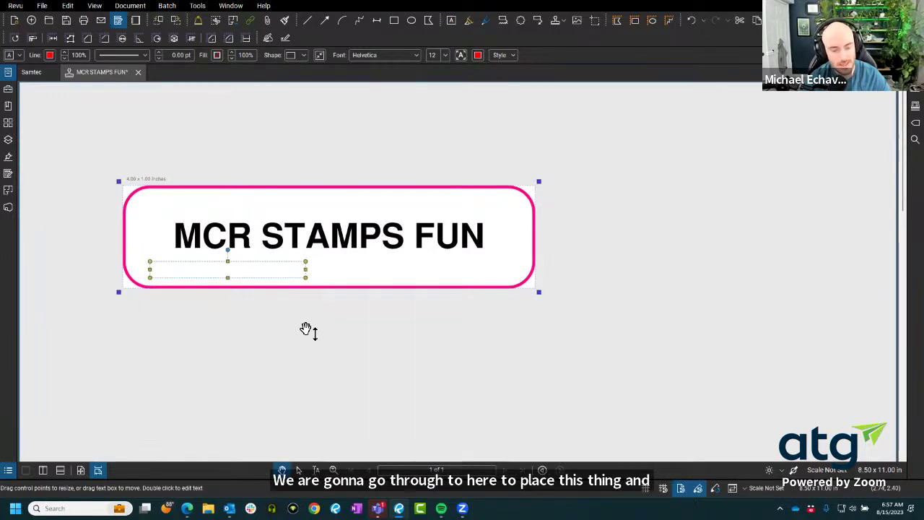
{"action": "key", "text": "Escape"}
Step: Drag the MCR STAMPS FUN title left so it overhangs the border's left edge
{"action": "left_click", "coordinate": [275, 280]}
{"action": "left_click", "coordinate": [361, 282]}
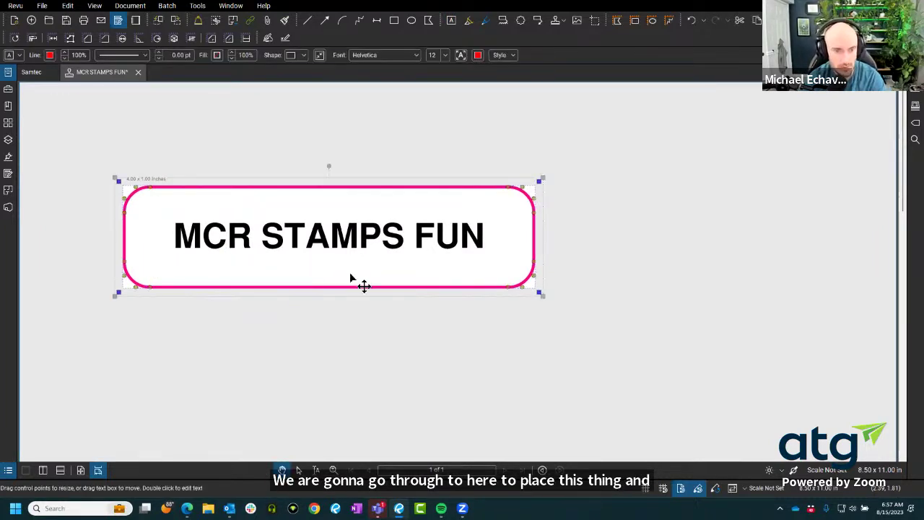
{"action": "left_click", "coordinate": [349, 241]}
{"action": "left_click_drag", "start_coordinate": [356, 251], "coordinate": [260, 252]}
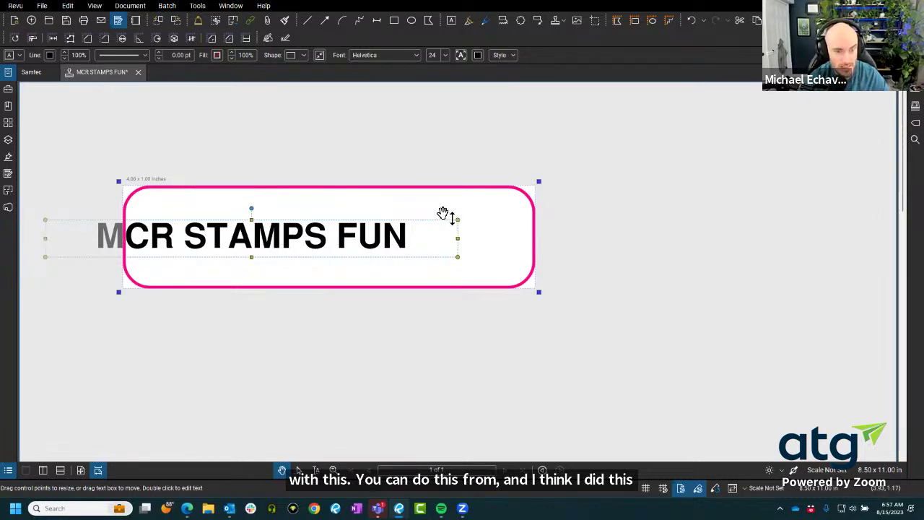
{"action": "left_click", "coordinate": [363, 192], "text": "shift"}
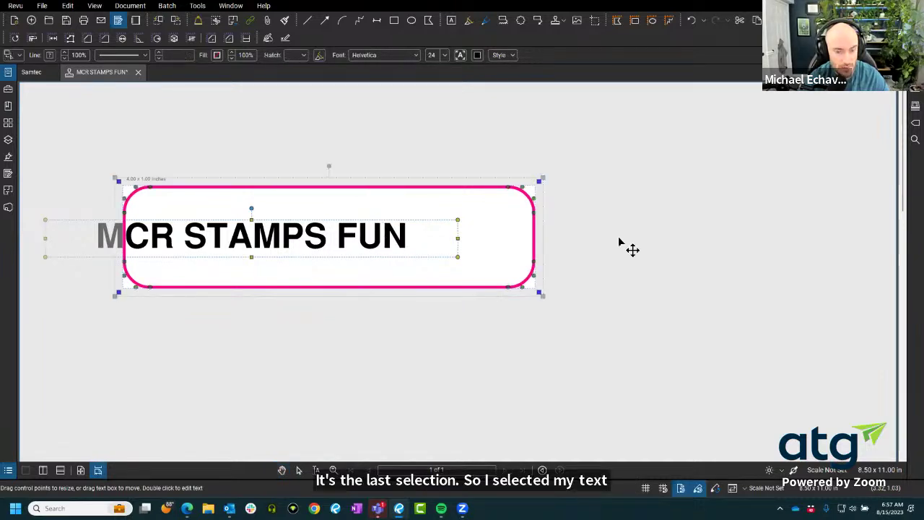
{"action": "right_click", "coordinate": [369, 229]}
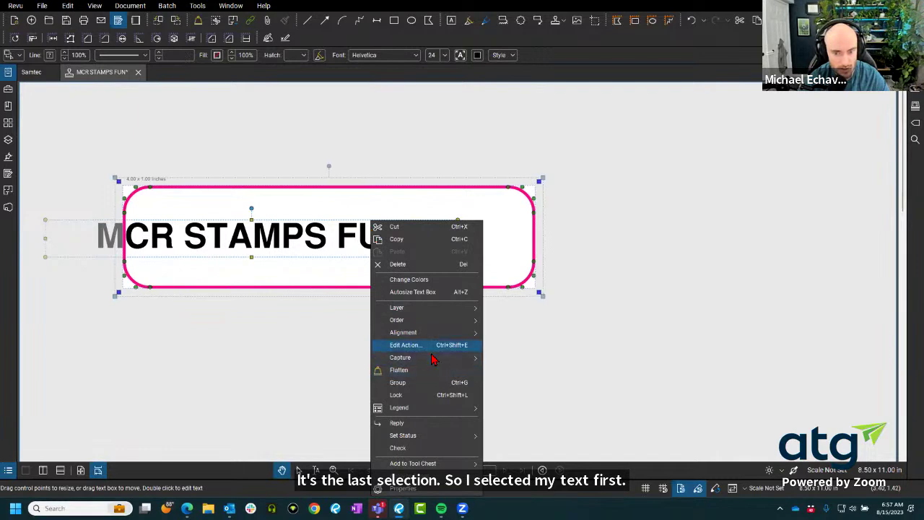
{"action": "mouse_move", "coordinate": [438, 338]}
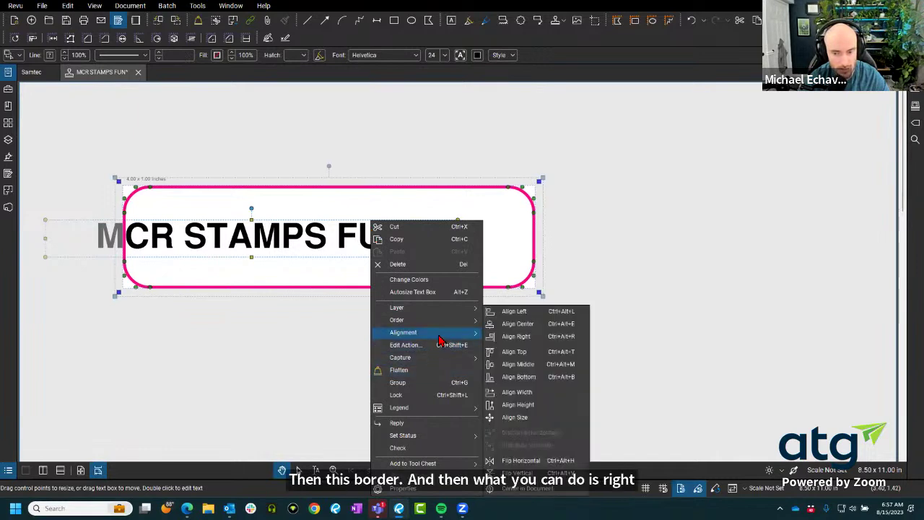
{"action": "left_click", "coordinate": [532, 365]}
{"action": "right_click", "coordinate": [349, 241]}
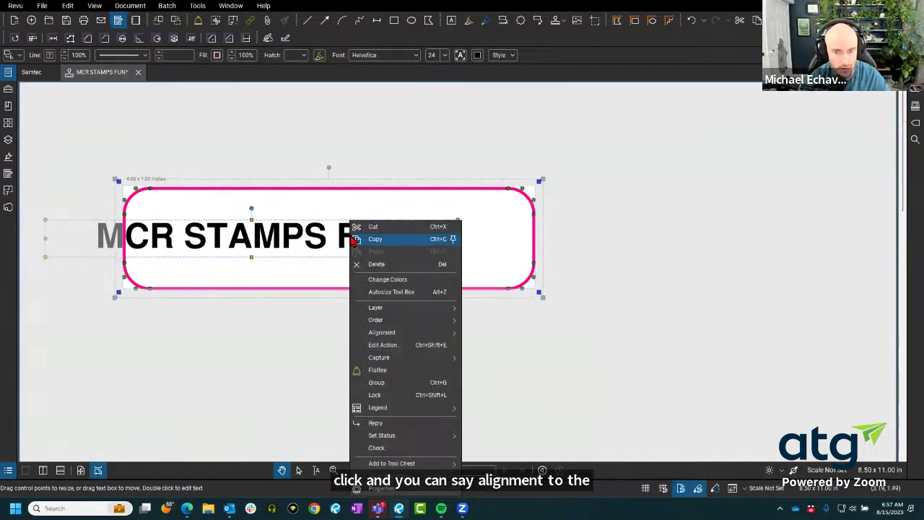
{"action": "left_click", "coordinate": [595, 319]}
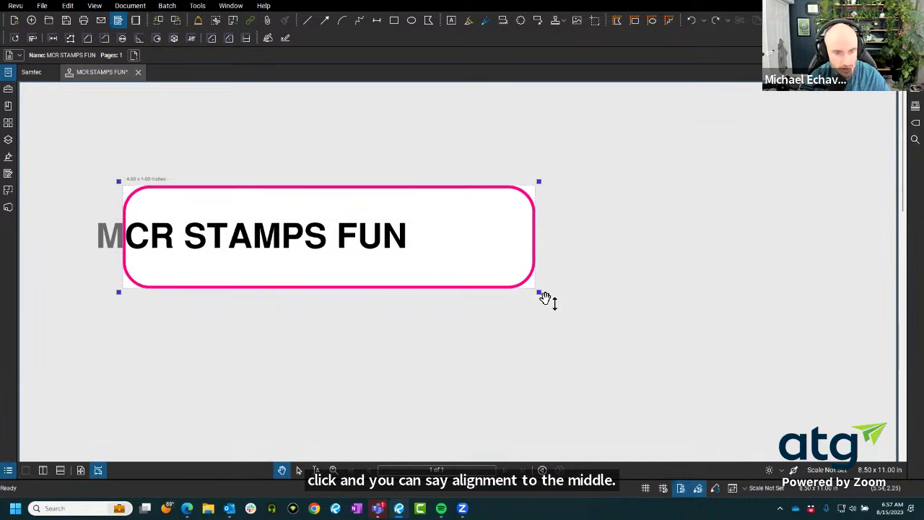
{"action": "left_click", "coordinate": [391, 192]}
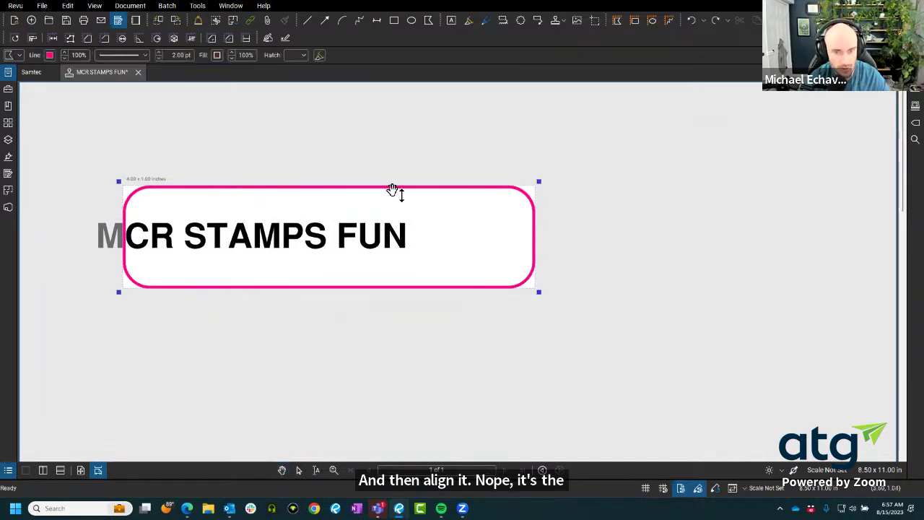
{"action": "left_click", "coordinate": [392, 239], "text": "shift"}
{"action": "right_click", "coordinate": [382, 232]}
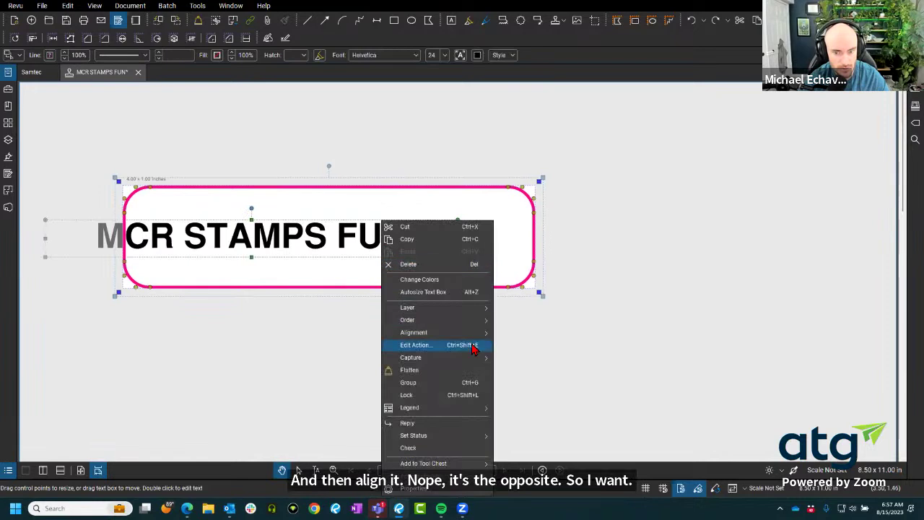
{"action": "mouse_move", "coordinate": [475, 333]}
{"action": "left_click", "coordinate": [547, 368]}
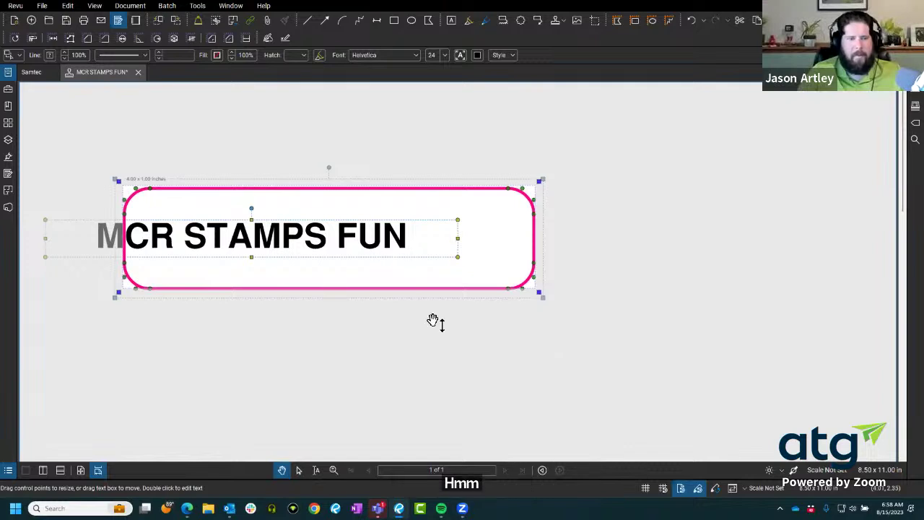
{"action": "left_click", "coordinate": [388, 272]}
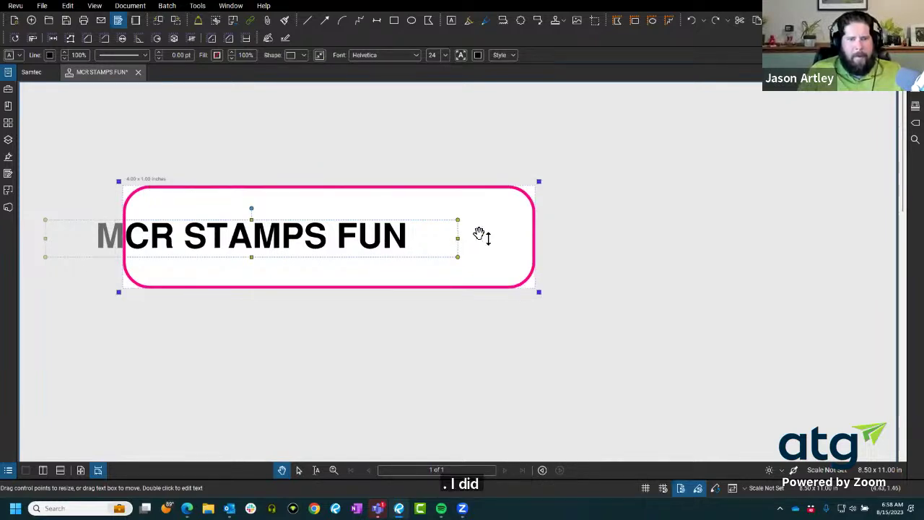
{"action": "right_click", "coordinate": [384, 238]}
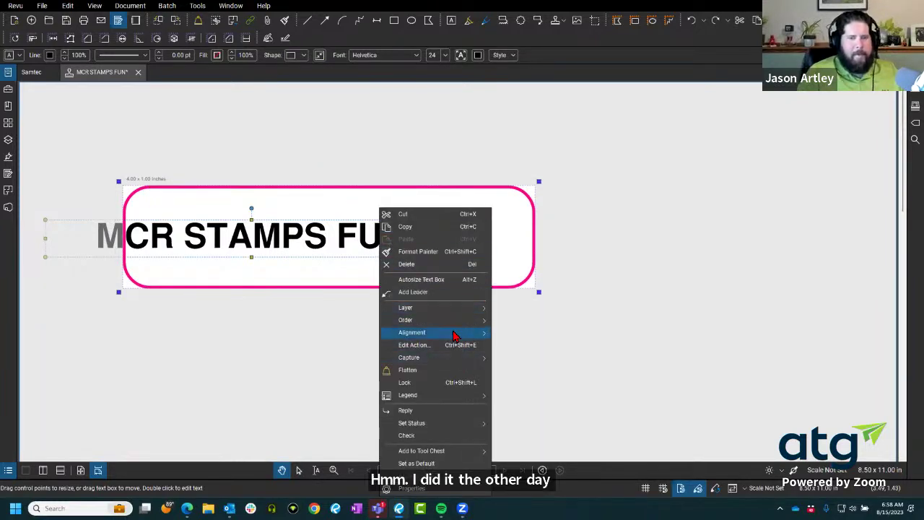
{"action": "left_click", "coordinate": [554, 315]}
{"action": "left_click_drag", "start_coordinate": [553, 316], "coordinate": [567, 264]}
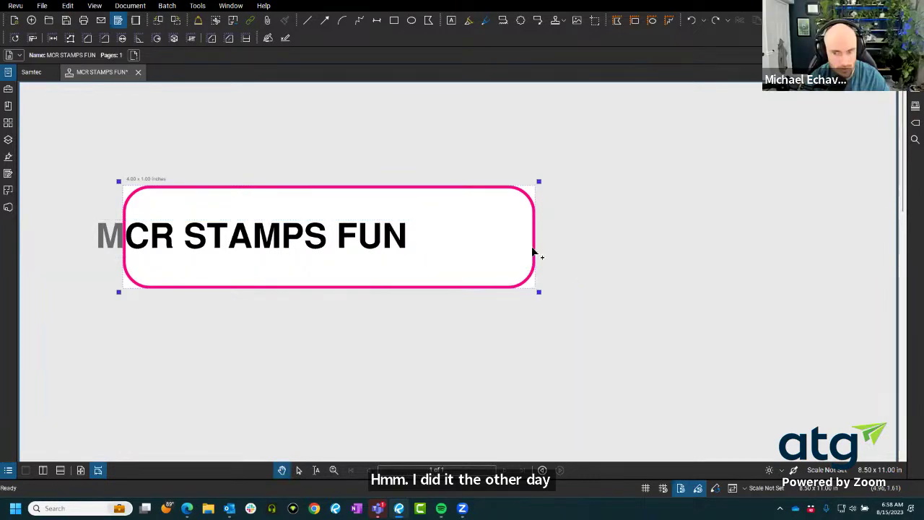
{"action": "left_click", "coordinate": [421, 247]}
{"action": "left_click", "coordinate": [438, 195]}
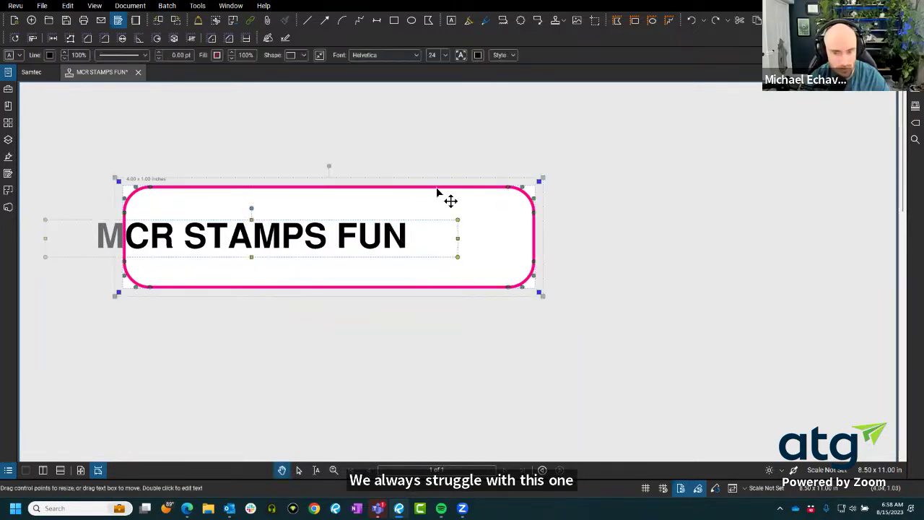
{"action": "right_click", "coordinate": [439, 195]}
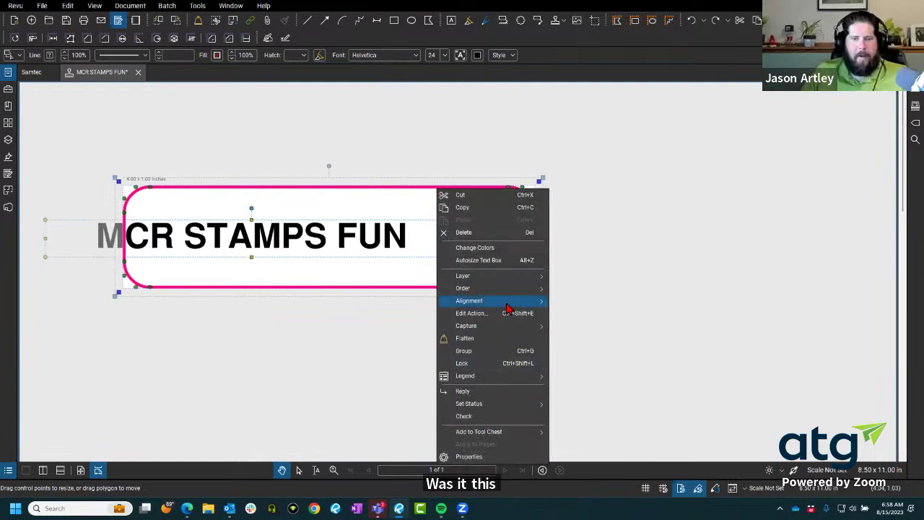
{"action": "mouse_move", "coordinate": [505, 301]}
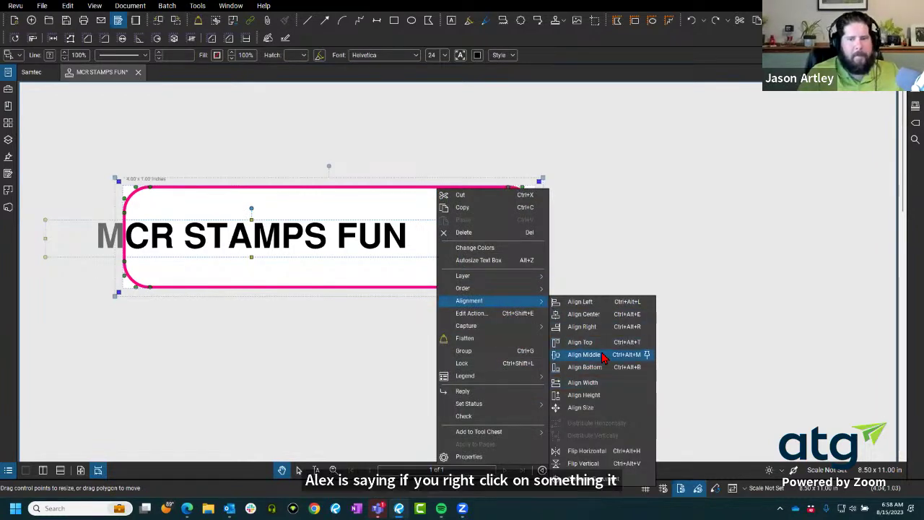
{"action": "left_click", "coordinate": [660, 283]}
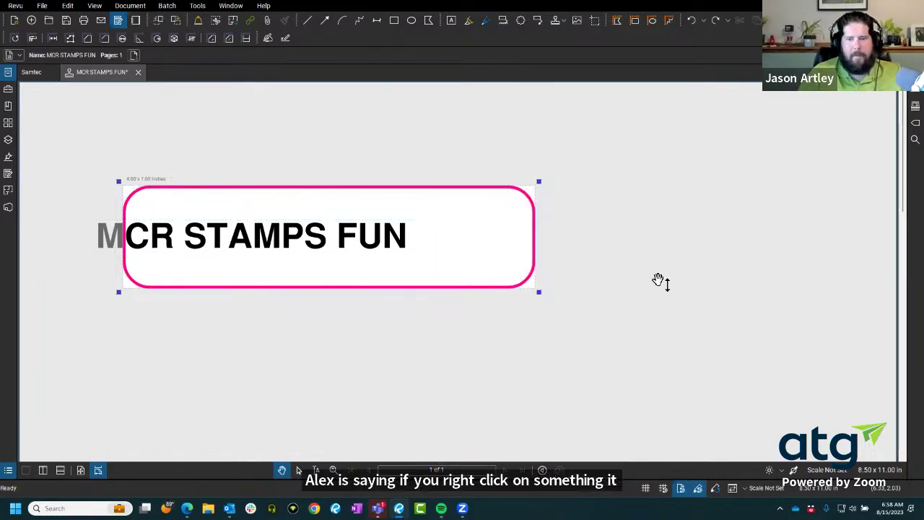
{"action": "left_click", "coordinate": [406, 245]}
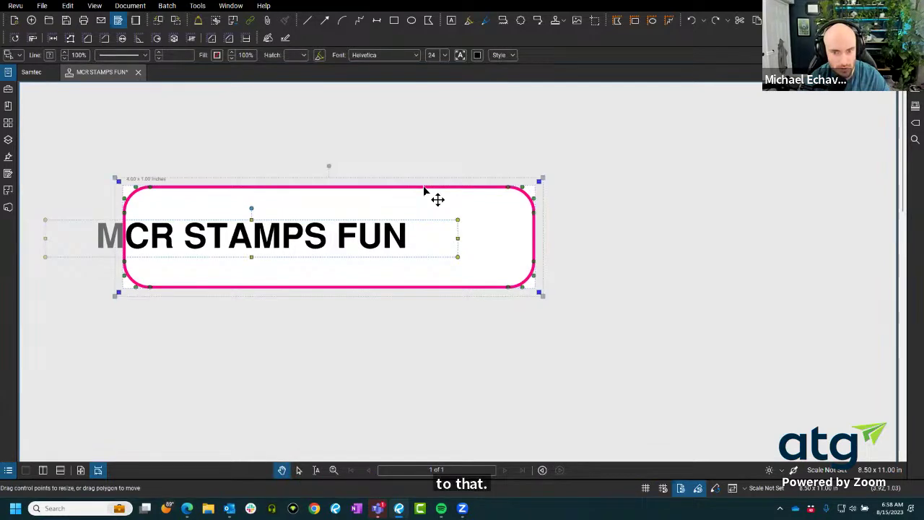
Step: Apply Align Middle and Align Center to the MCR STAMPS FUN text within the magenta border
{"action": "right_click", "coordinate": [425, 192]}
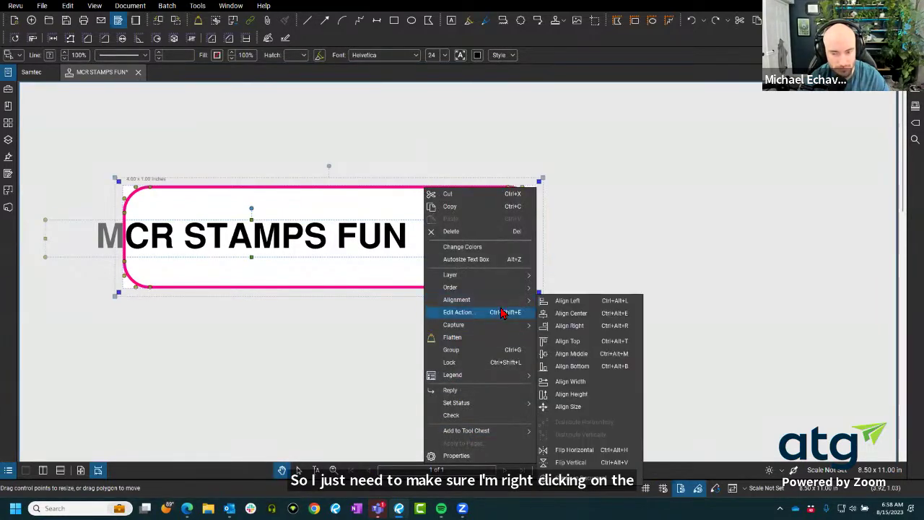
{"action": "left_click", "coordinate": [574, 354]}
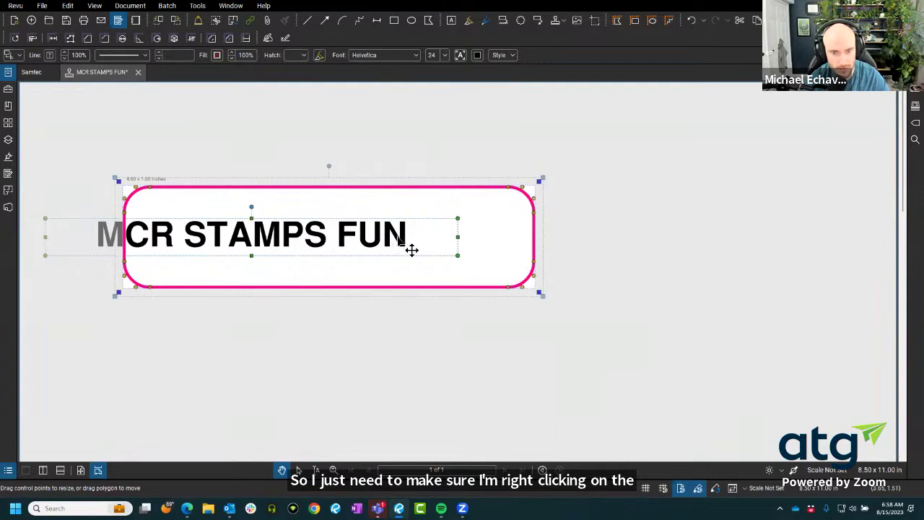
{"action": "right_click", "coordinate": [399, 221]}
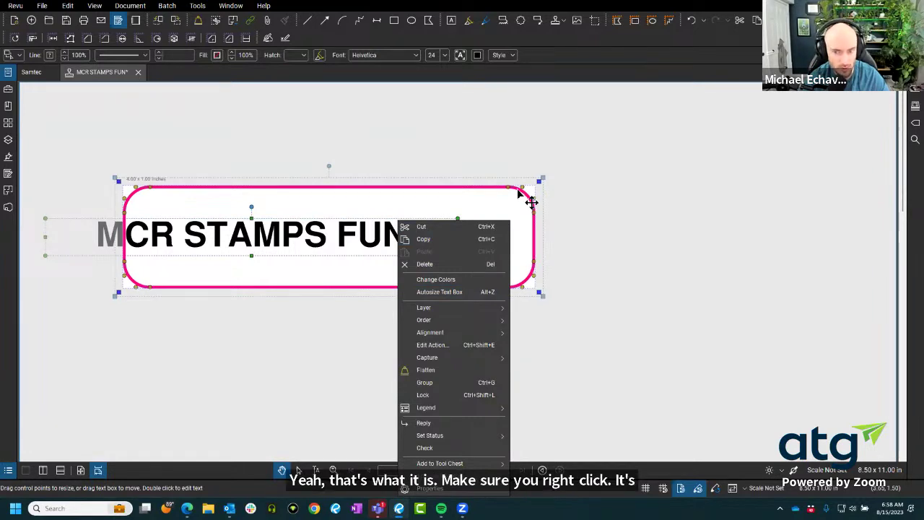
{"action": "right_click", "coordinate": [433, 189]}
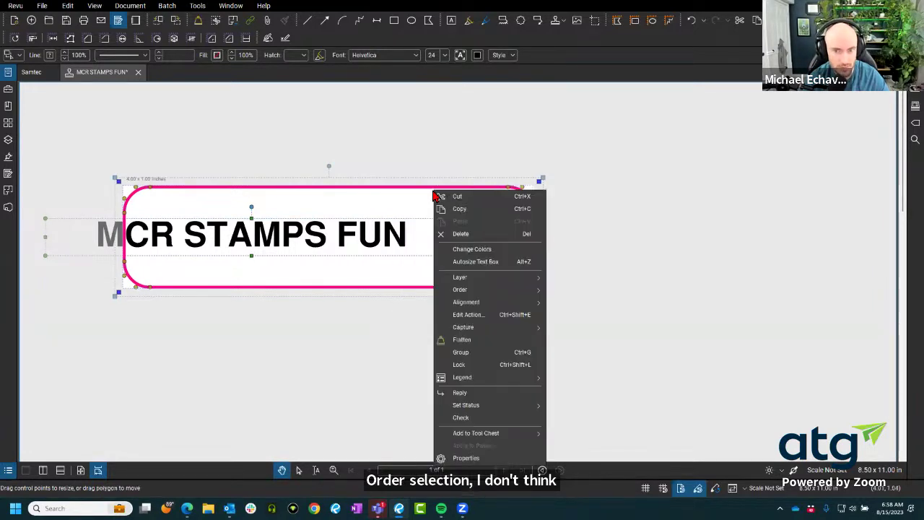
{"action": "right_click", "coordinate": [433, 189]}
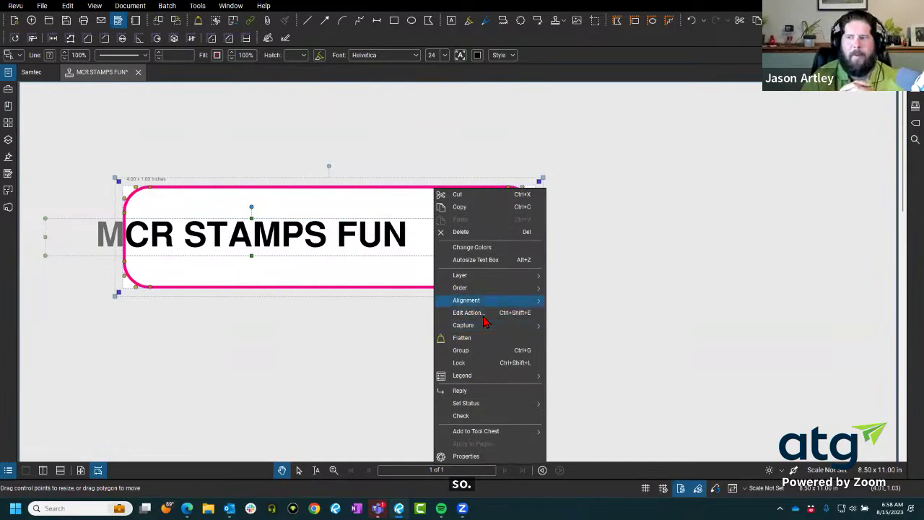
{"action": "mouse_move", "coordinate": [477, 300]}
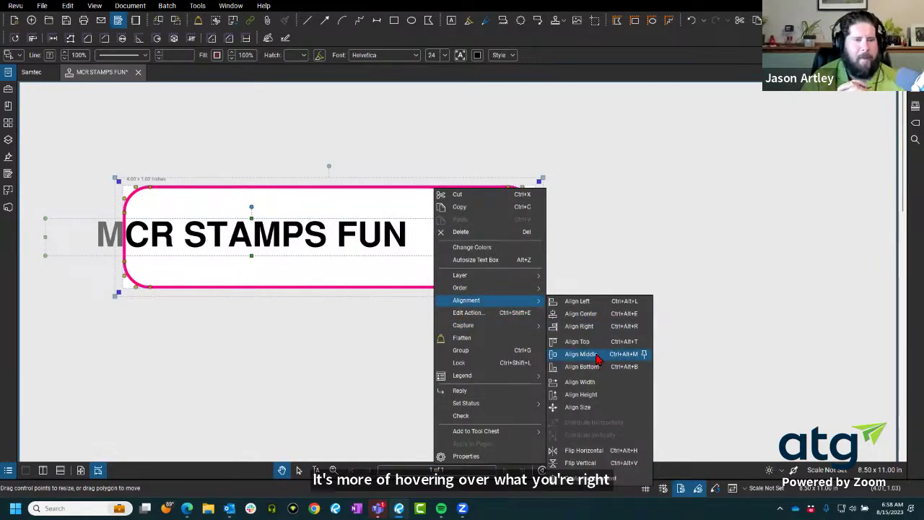
{"action": "left_click", "coordinate": [597, 317]}
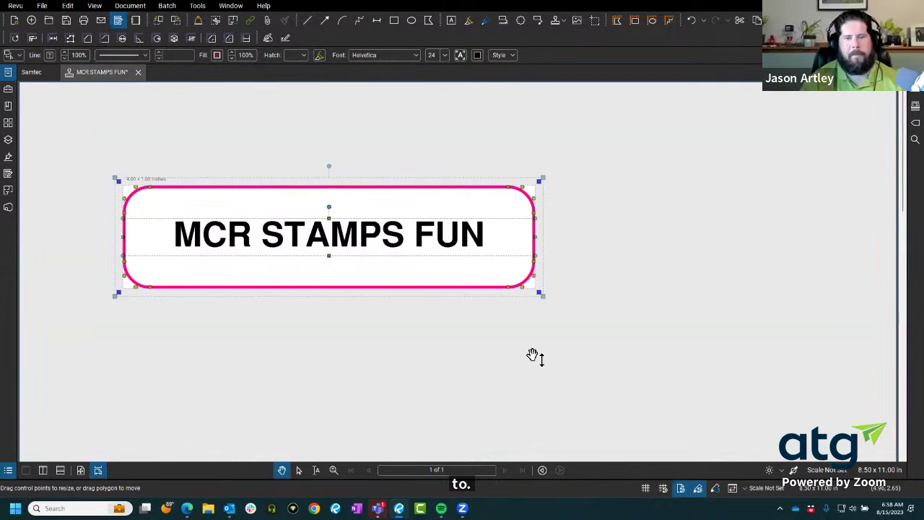
{"action": "left_click", "coordinate": [415, 349]}
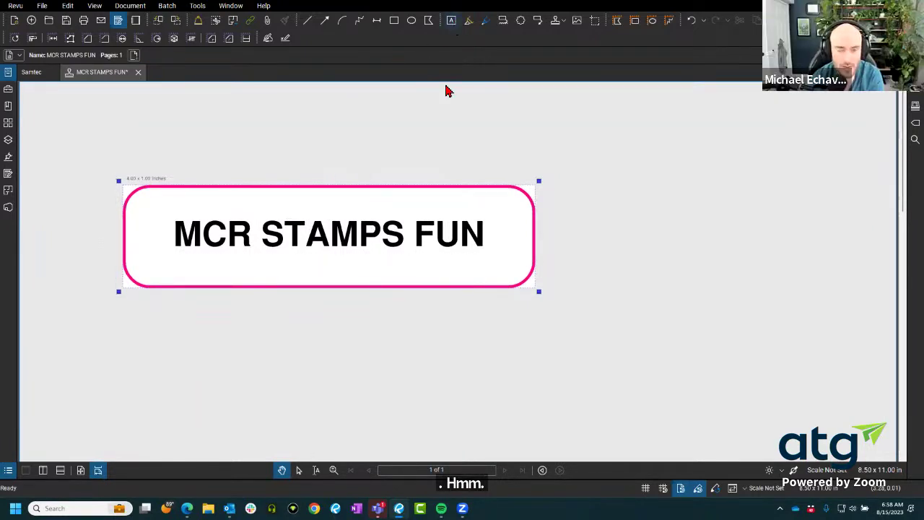
Step: Draw a text box below the stamp title, try a day field with a slash, then clear it
{"action": "left_click_drag", "start_coordinate": [329, 262], "coordinate": [503, 280]}
{"action": "left_click", "coordinate": [361, 304]}
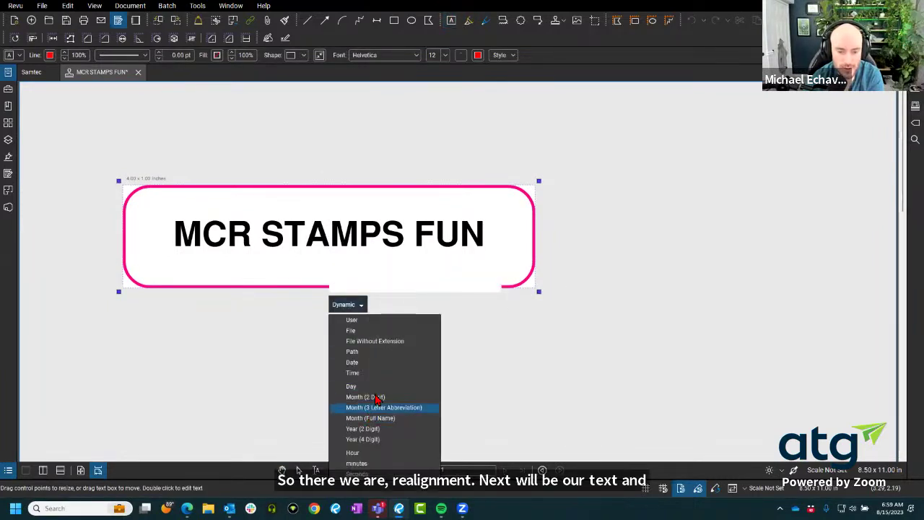
{"action": "left_click", "coordinate": [377, 386]}
{"action": "type", "text": "/"}
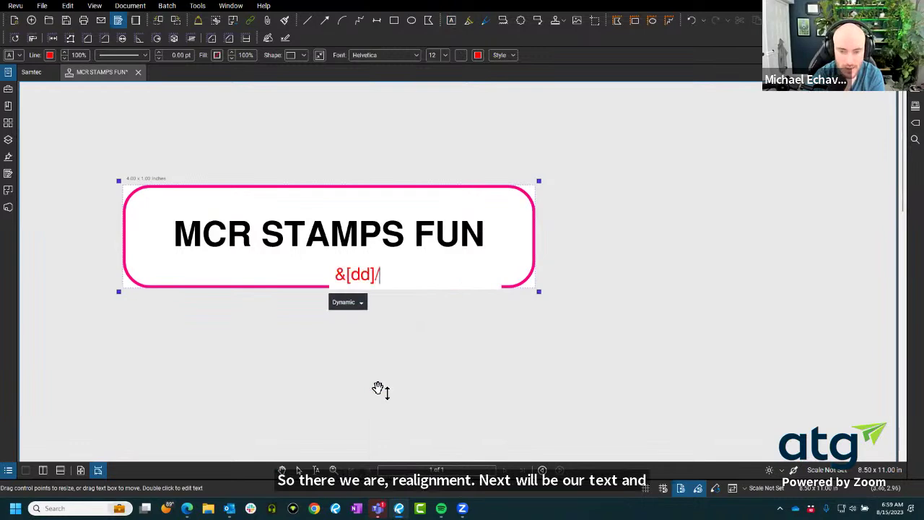
{"action": "left_click", "coordinate": [362, 304]}
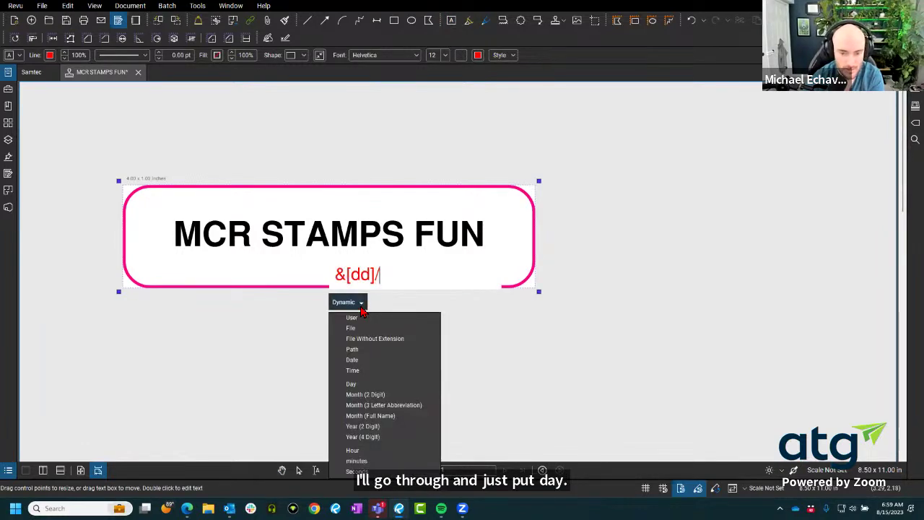
{"action": "left_click", "coordinate": [398, 296]}
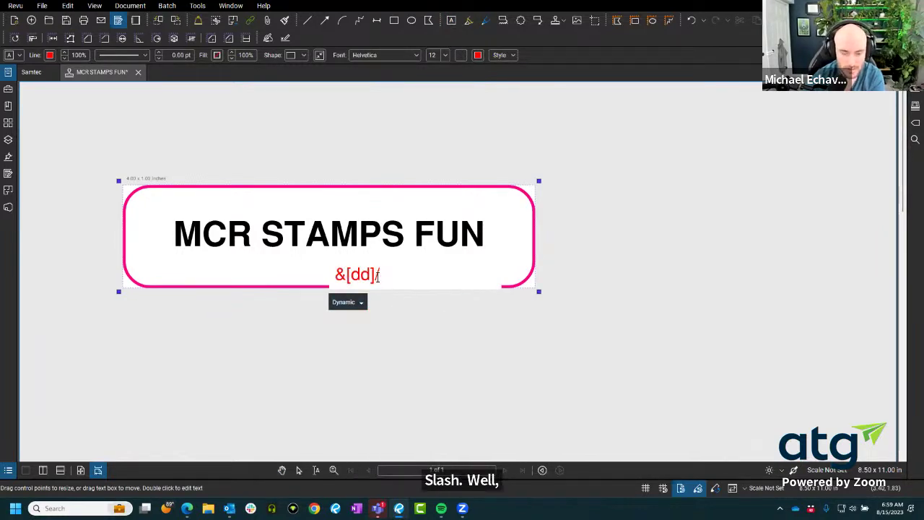
{"action": "key", "text": "BackSpace"}
{"action": "key", "text": "BackSpace"}
{"action": "key", "text": "BackSpace"}
{"action": "key", "text": "BackSpace"}
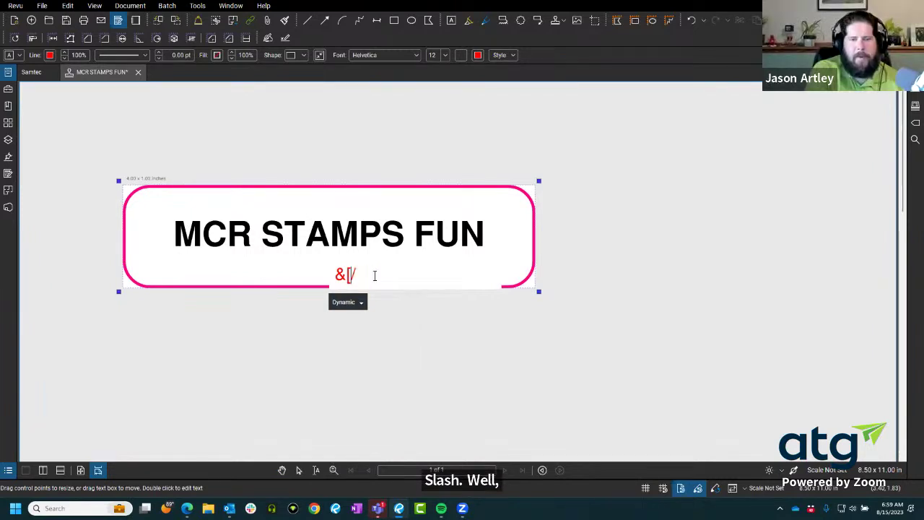
{"action": "key", "text": "BackSpace"}
{"action": "key", "text": "BackSpace"}
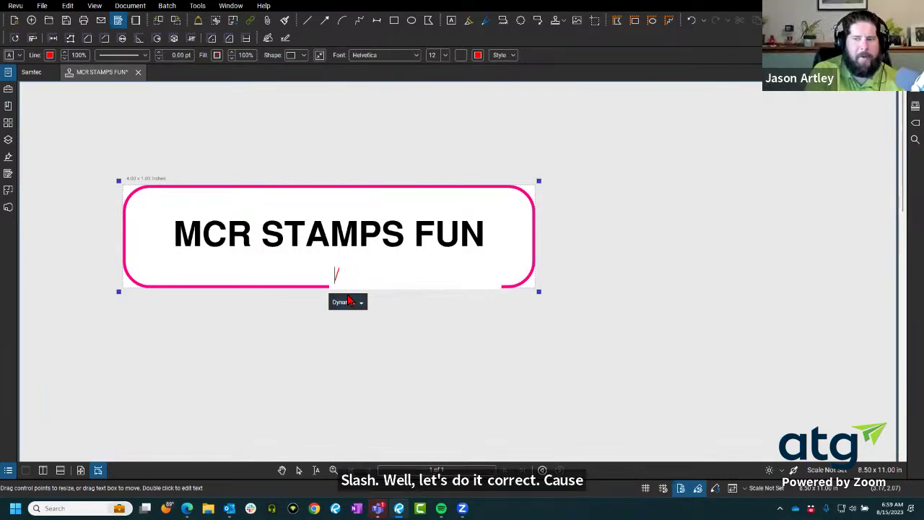
Step: Insert the two-digit year, two-digit month and day fields, then delete the year field
{"action": "left_click", "coordinate": [350, 300]}
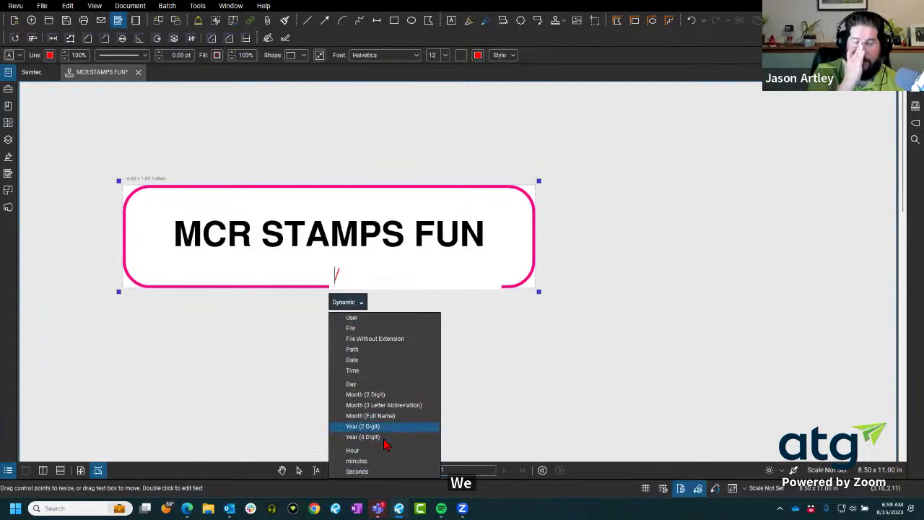
{"action": "left_click", "coordinate": [385, 426]}
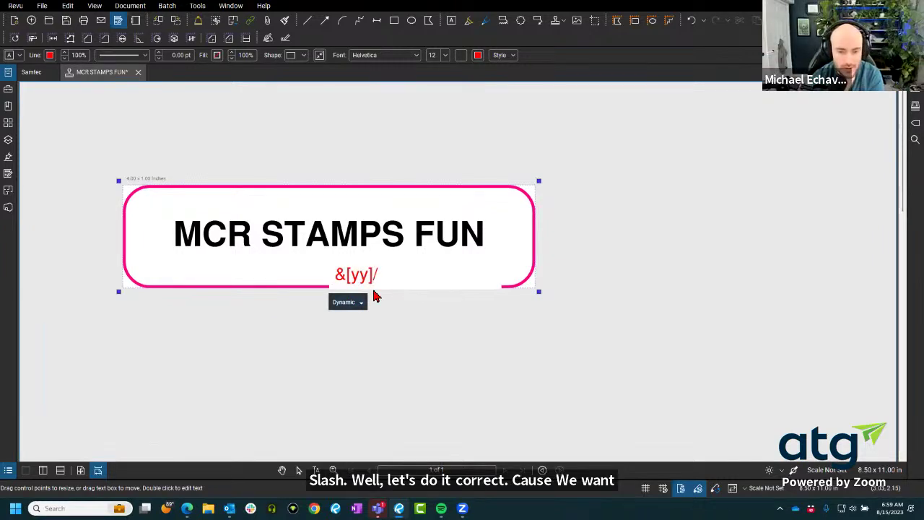
{"action": "left_click", "coordinate": [373, 296]}
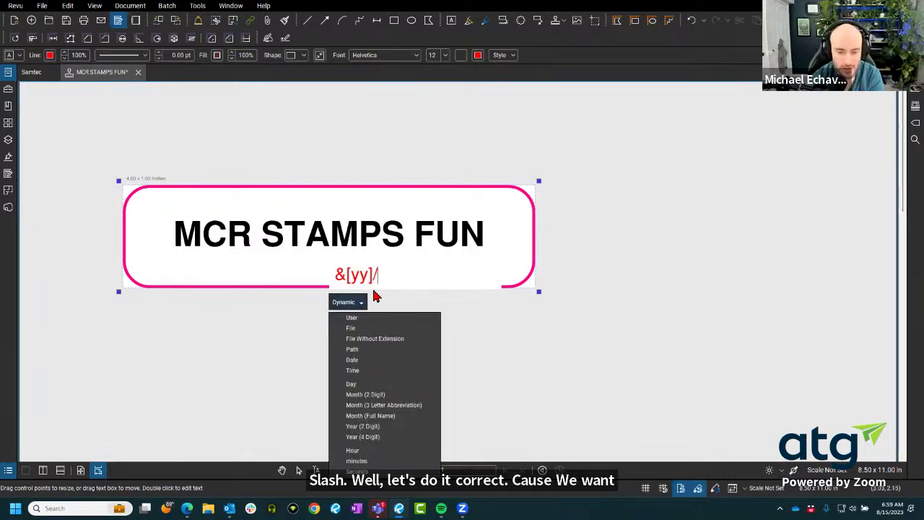
{"action": "left_click", "coordinate": [396, 396]}
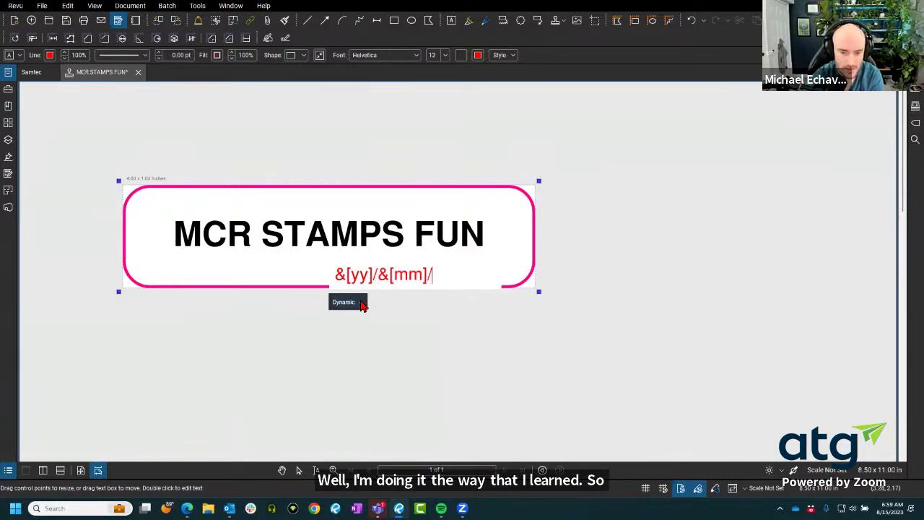
{"action": "left_click", "coordinate": [361, 304]}
{"action": "left_click", "coordinate": [370, 383]}
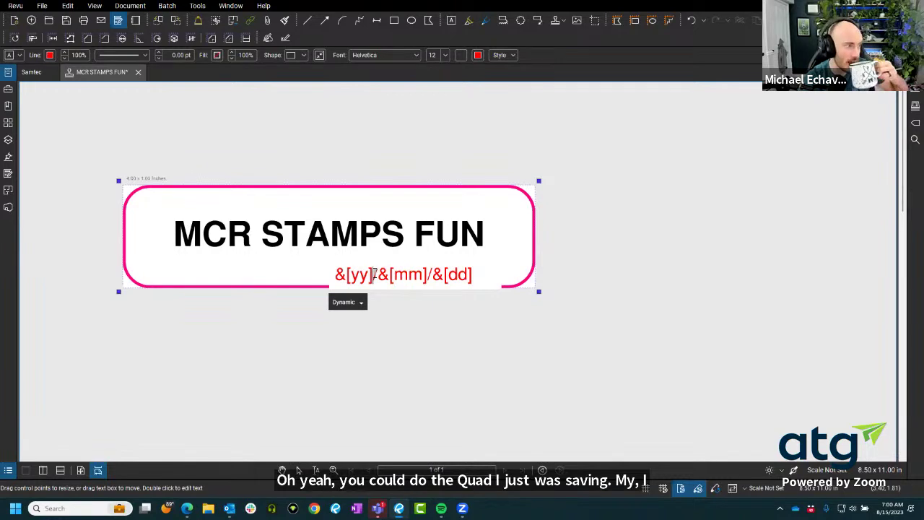
{"action": "key", "text": "BackSpace"}
{"action": "key", "text": "BackSpace"}
{"action": "key", "text": "BackSpace"}
{"action": "key", "text": "BackSpace"}
{"action": "key", "text": "BackSpace"}
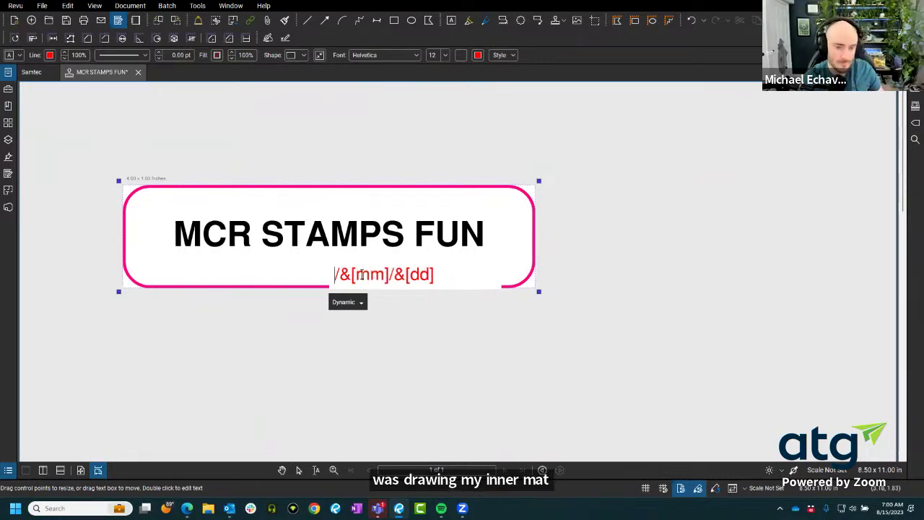
Step: Insert the four-digit year field at the start so the line reads &[yyyy]/&[mm]/&[dd]
{"action": "left_click", "coordinate": [337, 306]}
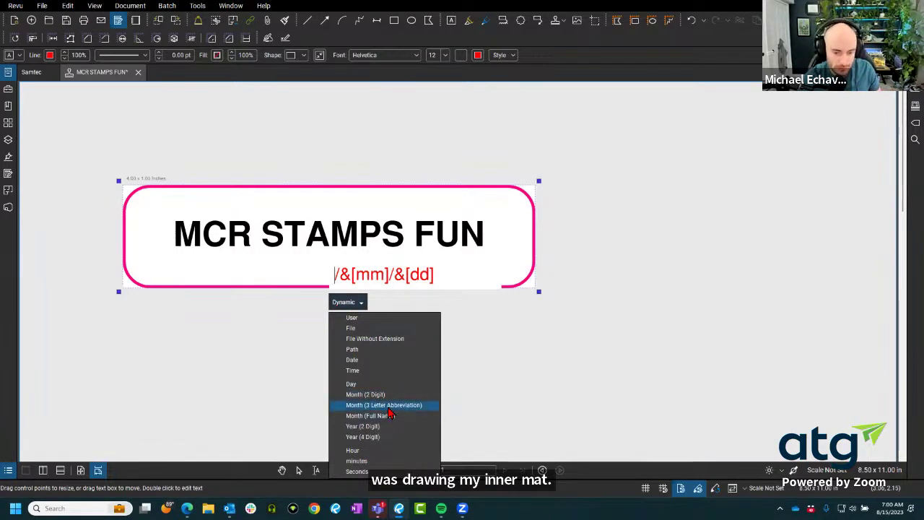
{"action": "left_click", "coordinate": [392, 436]}
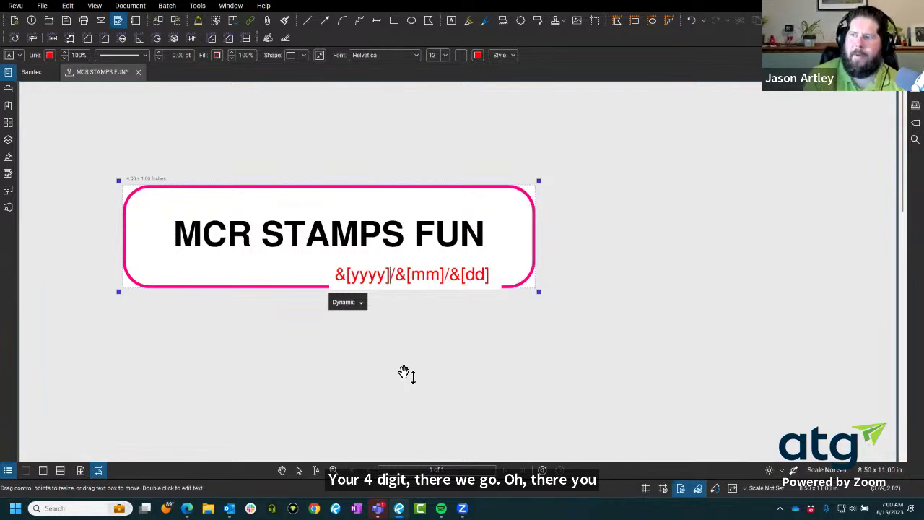
{"action": "key", "text": "Escape"}
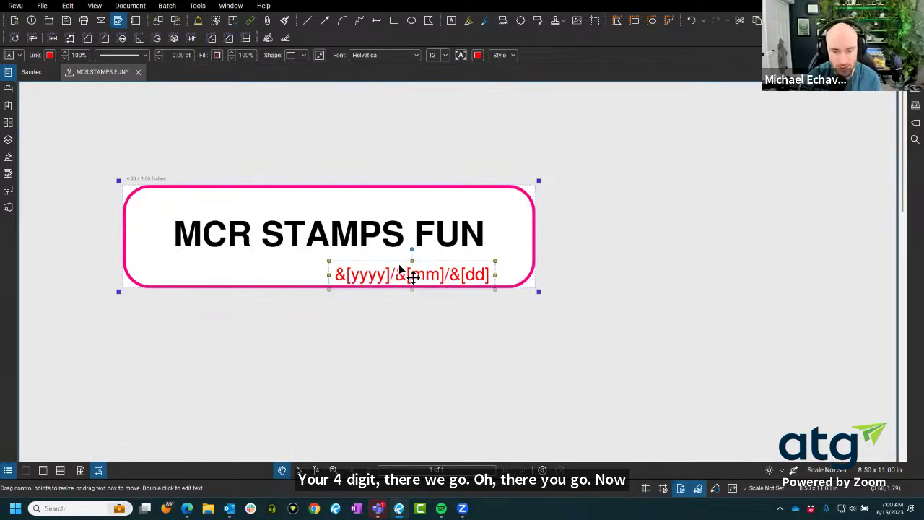
Step: Nudge the date text box slightly up, right and back left into place
{"action": "key", "text": "Up"}
{"action": "key", "text": "Up"}
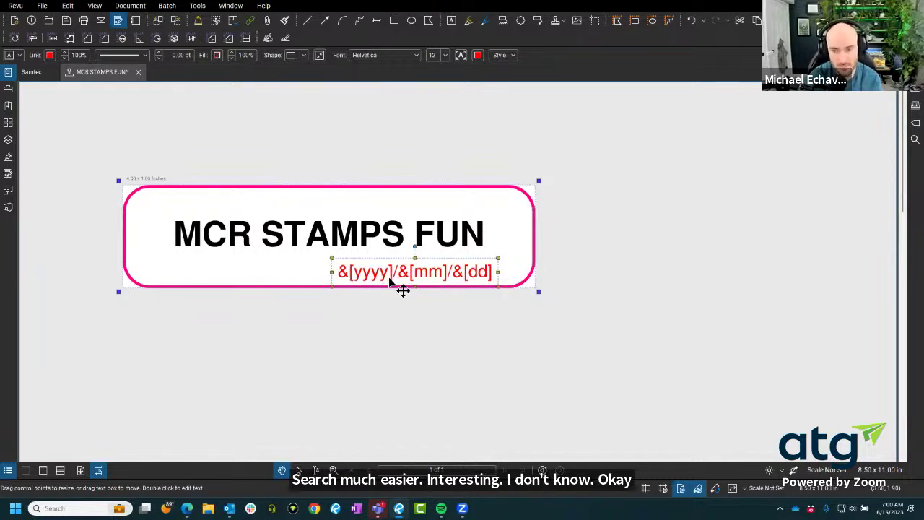
{"action": "key", "text": "Right"}
{"action": "key", "text": "Right"}
{"action": "key", "text": "Left"}
{"action": "key", "text": "Left"}
{"action": "key", "text": "Left"}
{"action": "key", "text": "Left"}
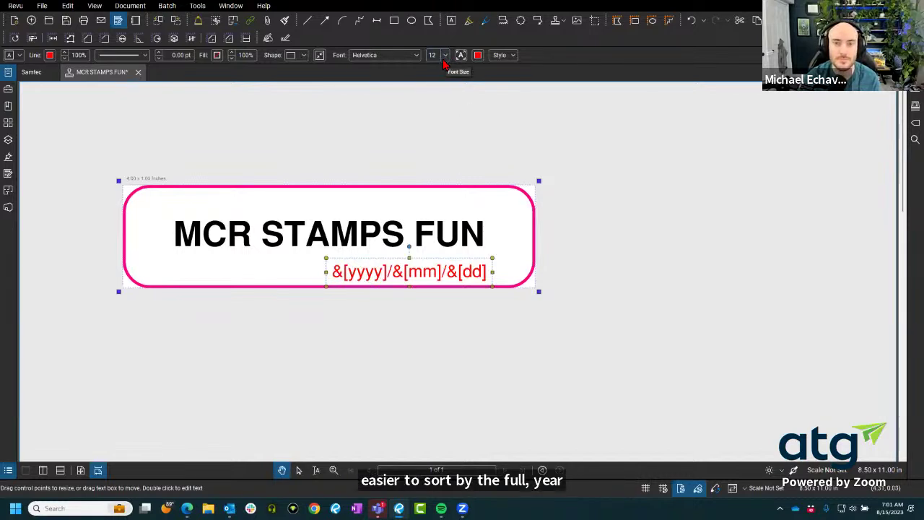
Step: Change the date line's text colour to black
{"action": "left_click", "coordinate": [477, 55]}
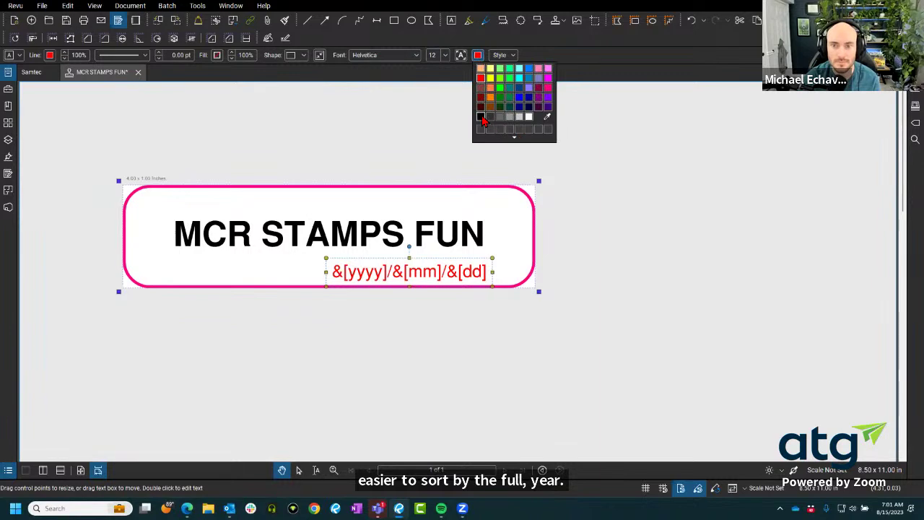
{"action": "left_click", "coordinate": [484, 120]}
{"action": "left_click", "coordinate": [605, 210]}
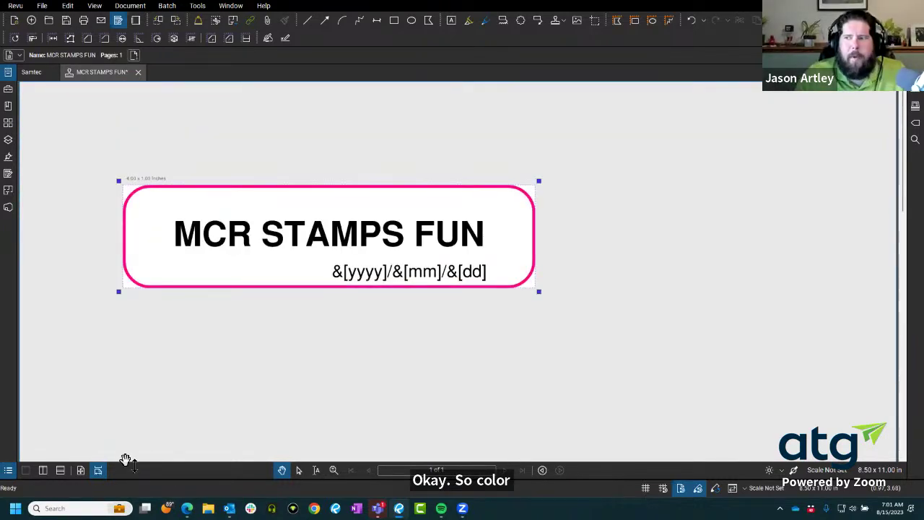
Step: Fit the stamp page in view and draw a new text box below the title
{"action": "left_click", "coordinate": [81, 471]}
{"action": "scroll", "coordinate": [392, 236], "scroll_direction": "down", "scroll_amount": 1}
{"action": "scroll", "coordinate": [429, 242], "scroll_direction": "up", "scroll_amount": 5}
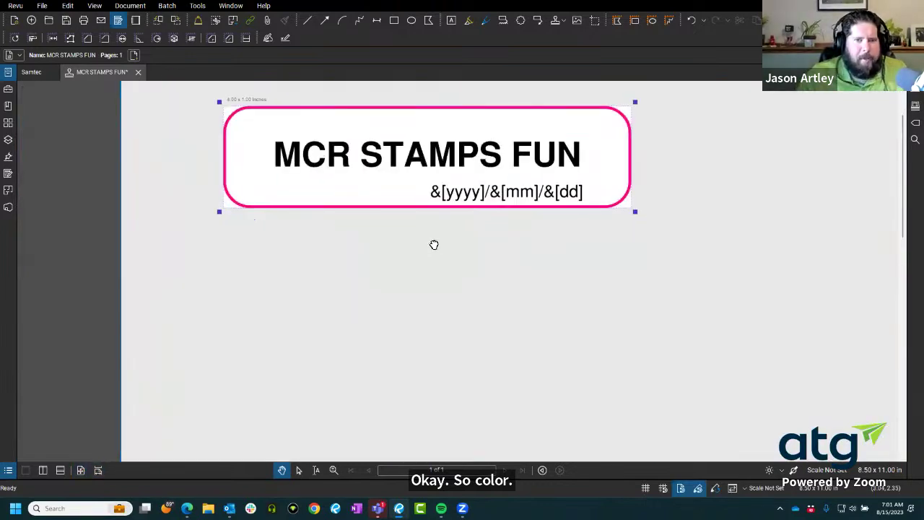
{"action": "scroll", "coordinate": [422, 310], "scroll_direction": "up", "scroll_amount": 3}
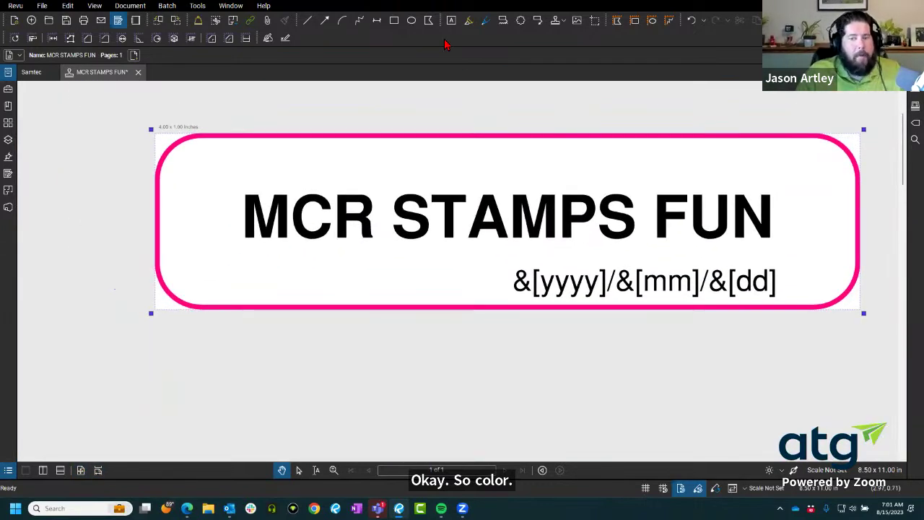
{"action": "key", "text": "t"}
{"action": "left_click_drag", "start_coordinate": [201, 268], "coordinate": [477, 307]}
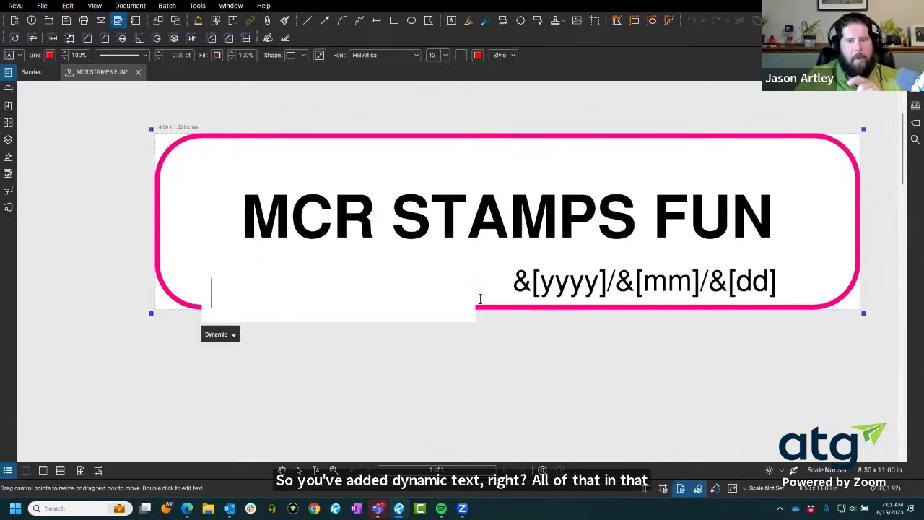
Step: Enter a name in the new text box, then delete that box, leaving only title and date
{"action": "type", "text": "Michael"}
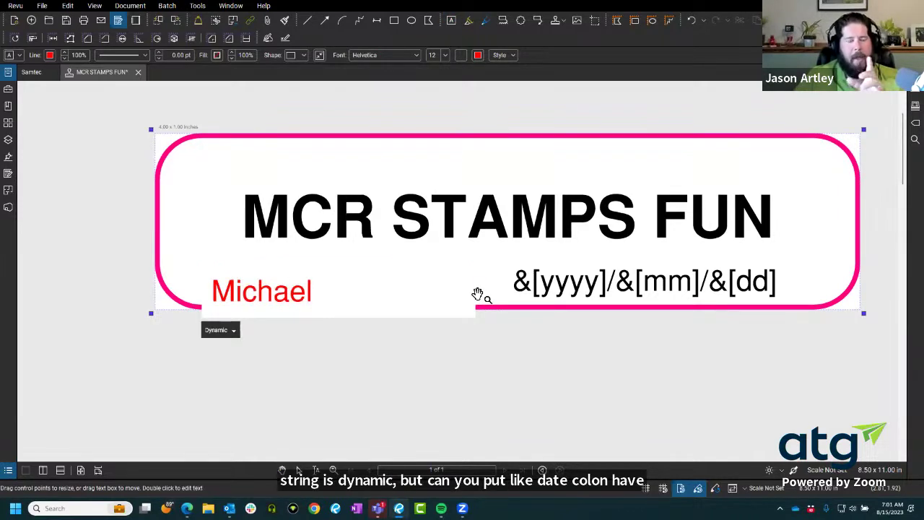
{"action": "left_click", "coordinate": [229, 330]}
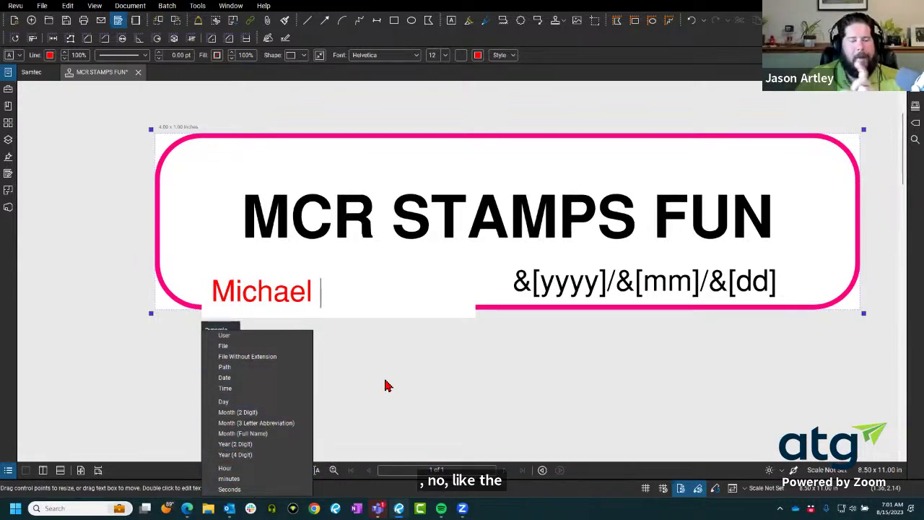
{"action": "left_click", "coordinate": [415, 383]}
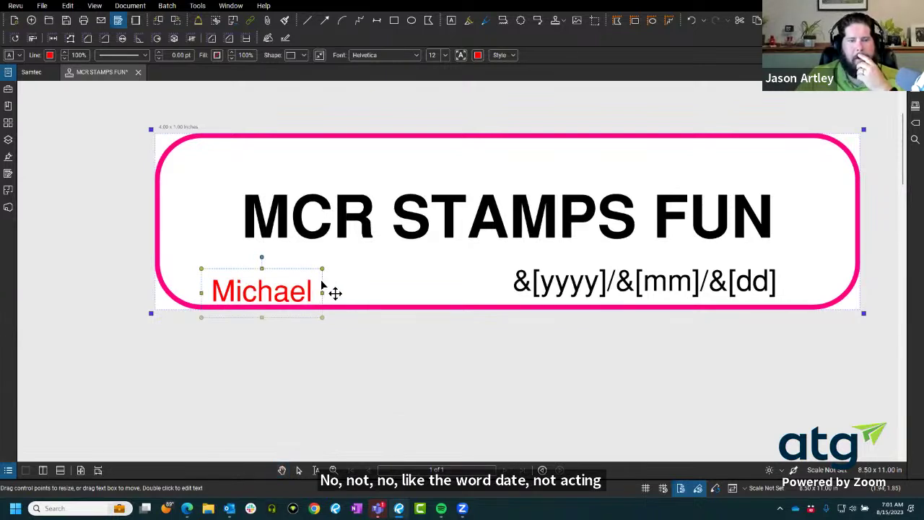
{"action": "key", "text": "Delete"}
{"action": "left_click", "coordinate": [322, 286]}
{"action": "left_click", "coordinate": [579, 286]}
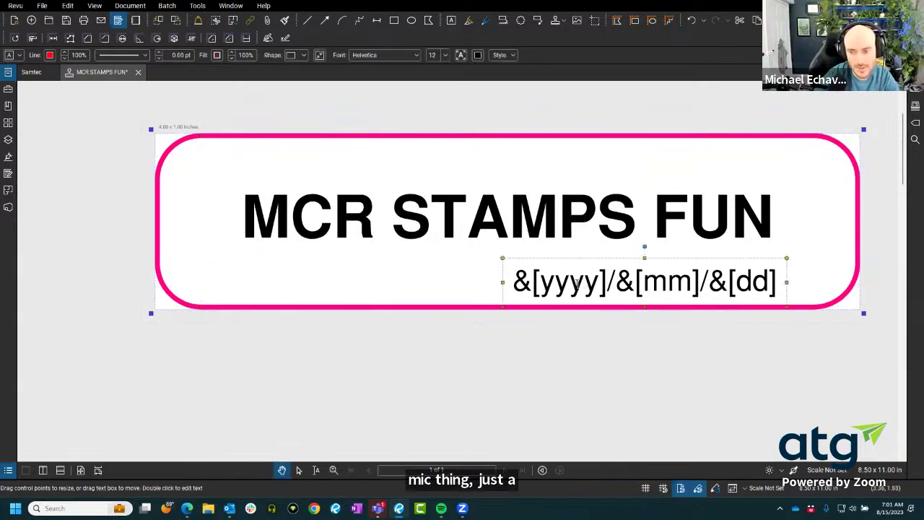
Step: Prefix the date line with 'Date:' and resize and nudge its box to fit on one line
{"action": "double_click", "coordinate": [577, 283]}
{"action": "left_click", "coordinate": [511, 280]}
{"action": "type", "text": "Date"}
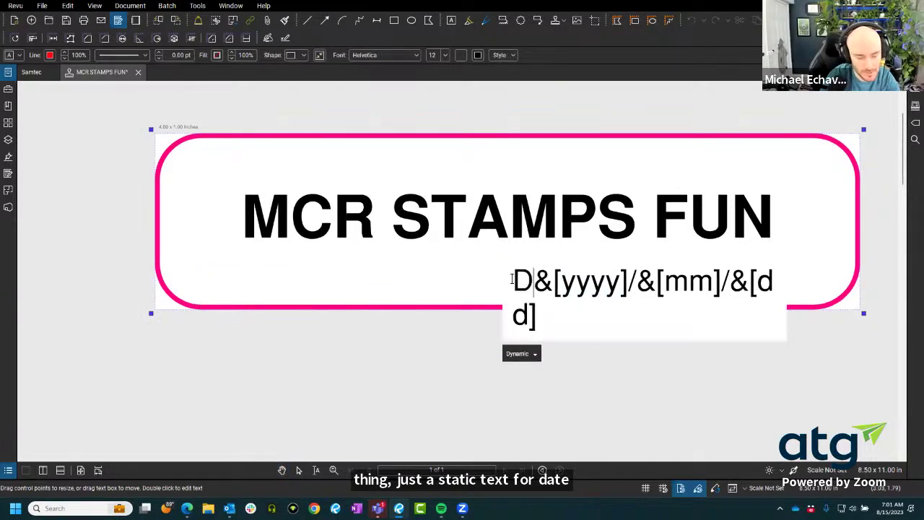
{"action": "type", "text": ":"}
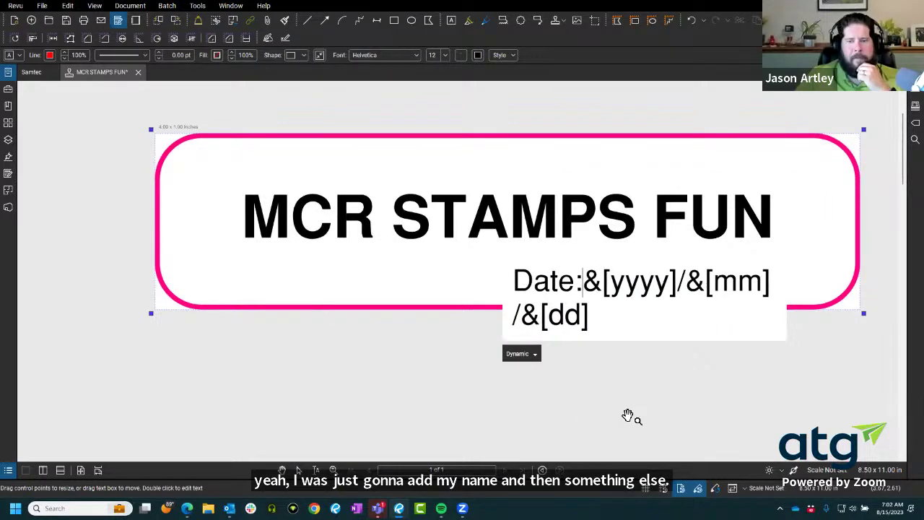
{"action": "key", "text": "Escape"}
{"action": "left_click_drag", "start_coordinate": [783, 297], "coordinate": [860, 299]}
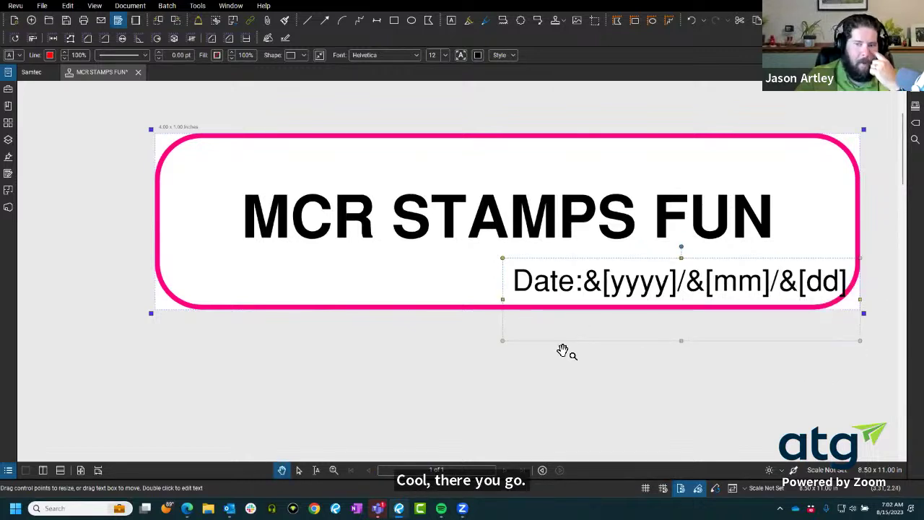
{"action": "left_click_drag", "start_coordinate": [551, 299], "coordinate": [549, 296]}
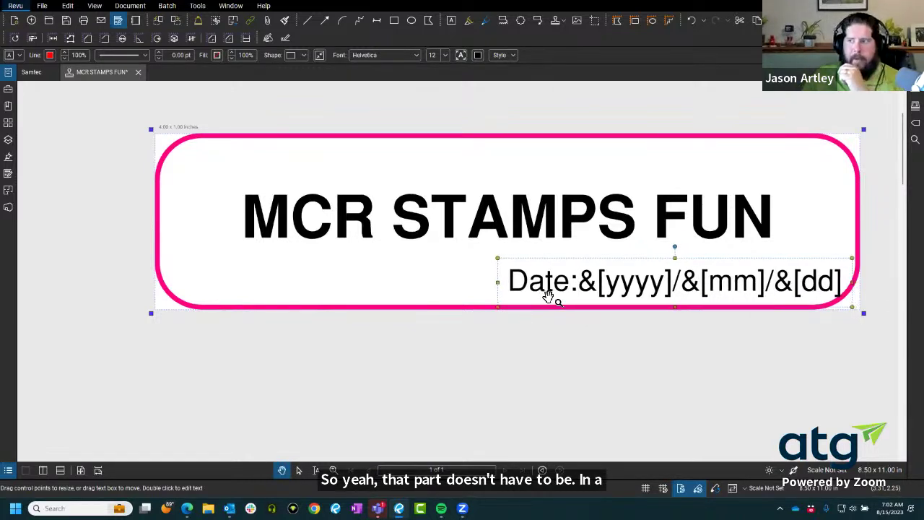
{"action": "key", "text": "Left"}
{"action": "key", "text": "Left"}
{"action": "key", "text": "Left"}
{"action": "key", "text": "Left"}
{"action": "key", "text": "Left"}
{"action": "key", "text": "Left"}
{"action": "key", "text": "Left"}
{"action": "key", "text": "Left"}
{"action": "key", "text": "Left"}
{"action": "key", "text": "Left"}
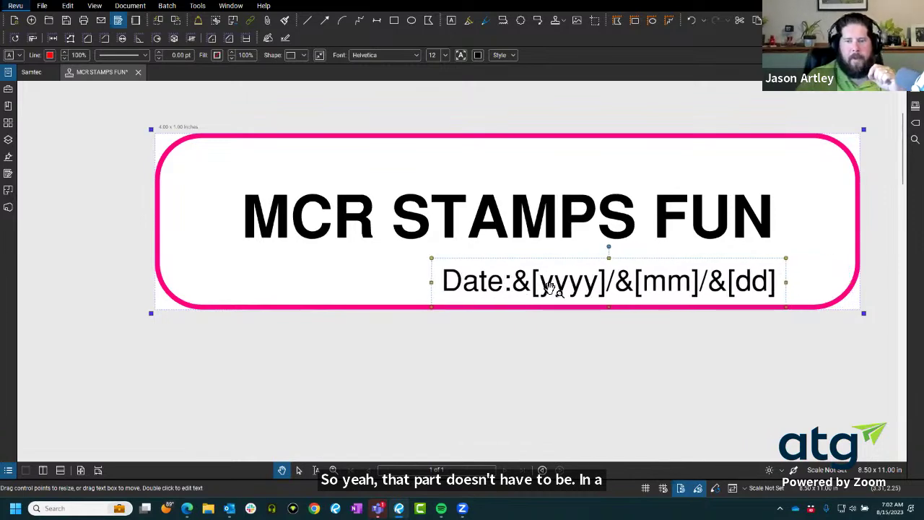
{"action": "left_click", "coordinate": [505, 365]}
{"action": "scroll", "coordinate": [410, 315], "scroll_direction": "down", "scroll_amount": 3}
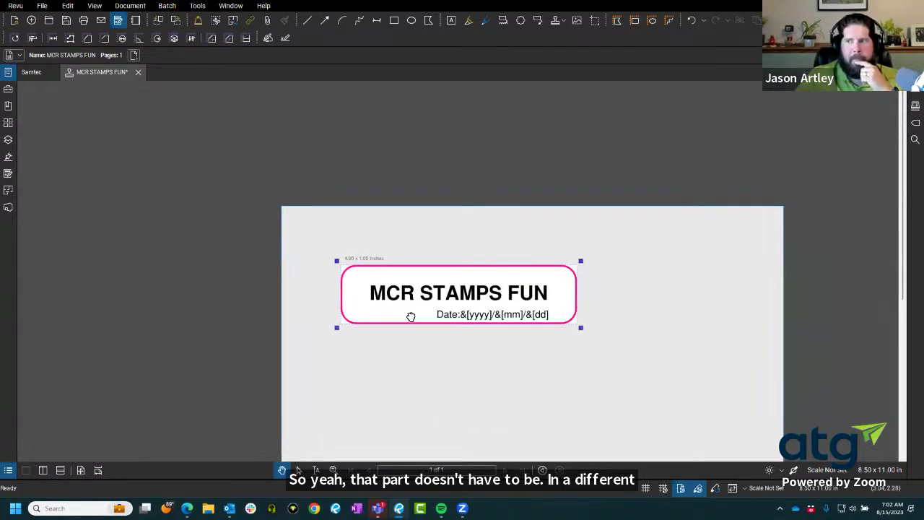
{"action": "scroll", "coordinate": [411, 318], "scroll_direction": "up", "scroll_amount": 2}
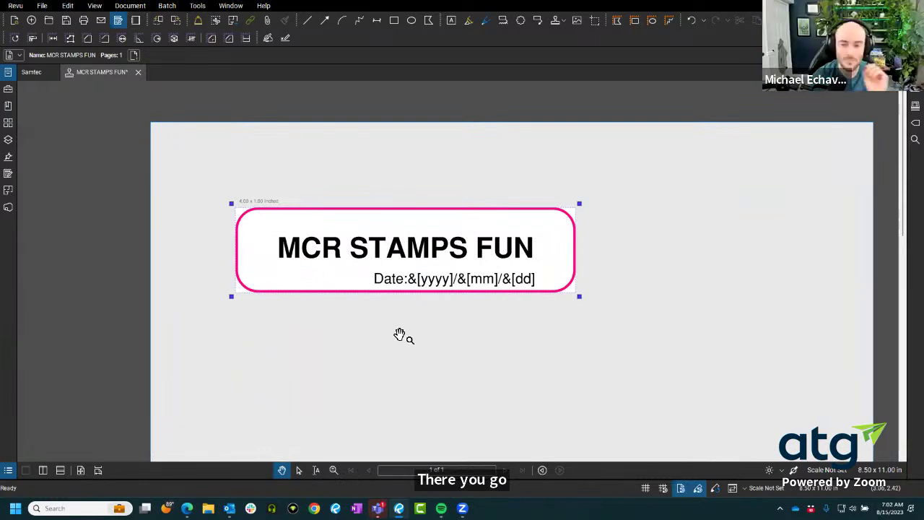
{"action": "scroll", "coordinate": [408, 329], "scroll_direction": "up", "scroll_amount": 3}
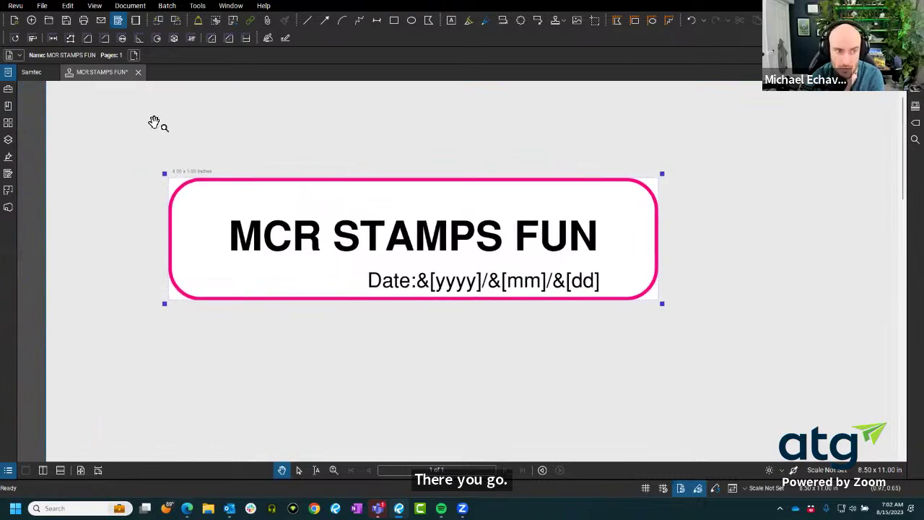
Step: Save the MCR STAMPS FUN stamp document as a PDF to the Desktop
{"action": "right_click", "coordinate": [113, 73]}
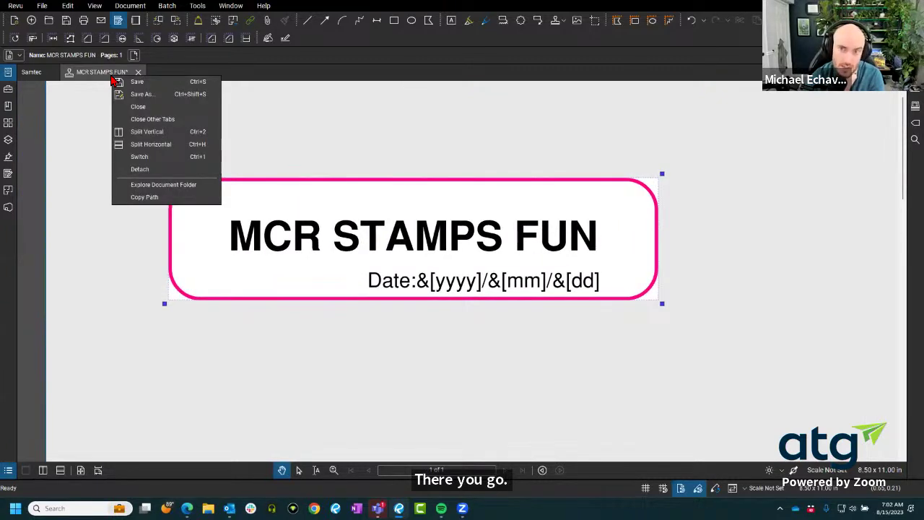
{"action": "left_click", "coordinate": [165, 94]}
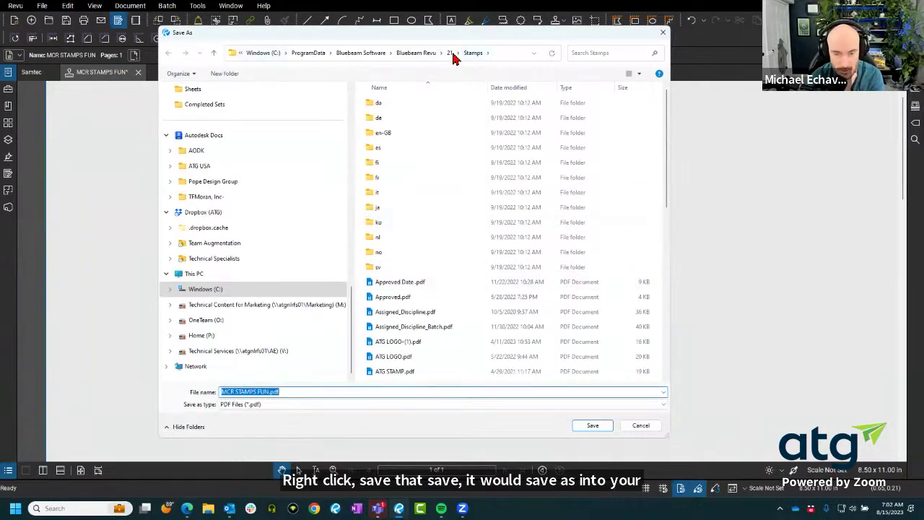
{"action": "scroll", "coordinate": [433, 200], "scroll_direction": "down", "scroll_amount": 7}
{"action": "scroll", "coordinate": [407, 101], "scroll_direction": "up", "scroll_amount": 2}
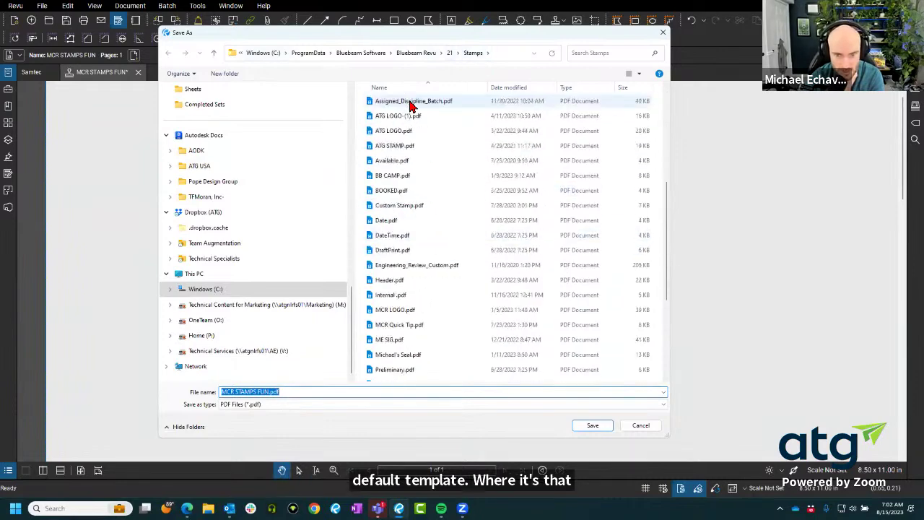
{"action": "scroll", "coordinate": [431, 188], "scroll_direction": "up", "scroll_amount": 1}
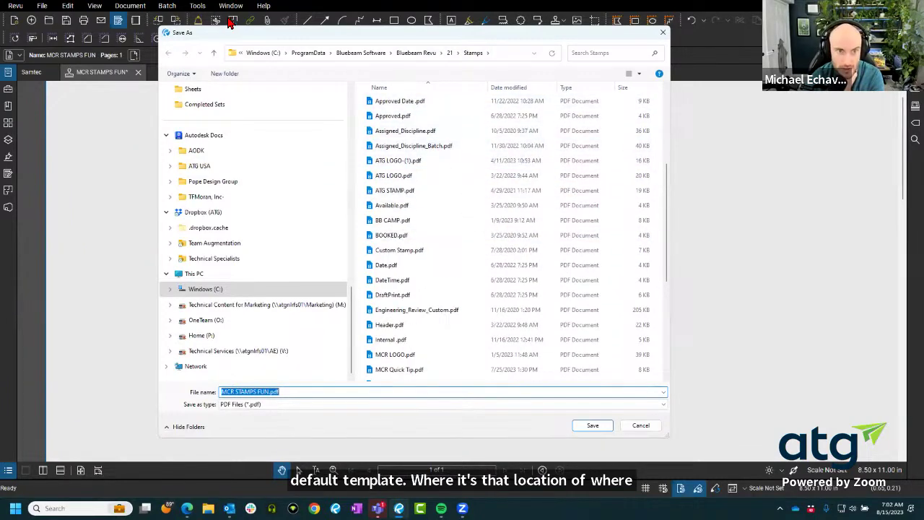
{"action": "scroll", "coordinate": [472, 192], "scroll_direction": "down", "scroll_amount": 5}
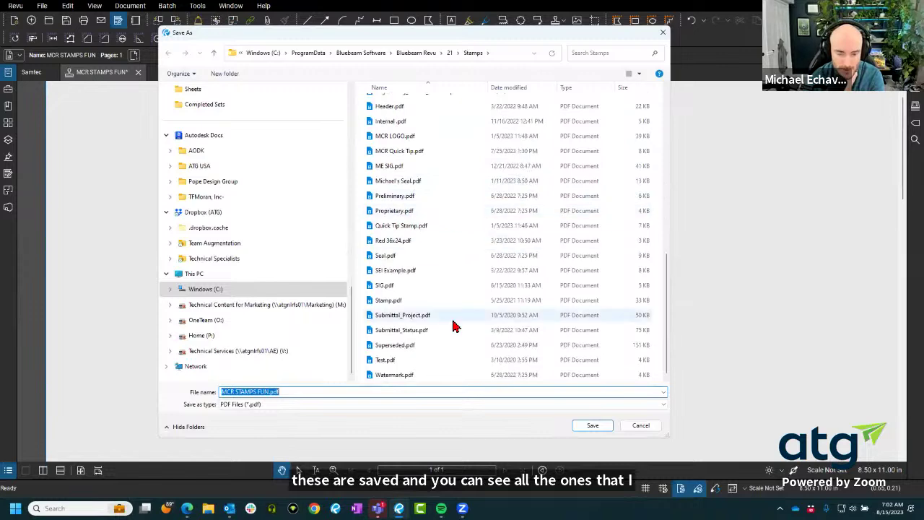
{"action": "scroll", "coordinate": [453, 321], "scroll_direction": "up", "scroll_amount": 6}
{"action": "scroll", "coordinate": [456, 324], "scroll_direction": "up", "scroll_amount": 3}
{"action": "scroll", "coordinate": [250, 284], "scroll_direction": "up", "scroll_amount": 5}
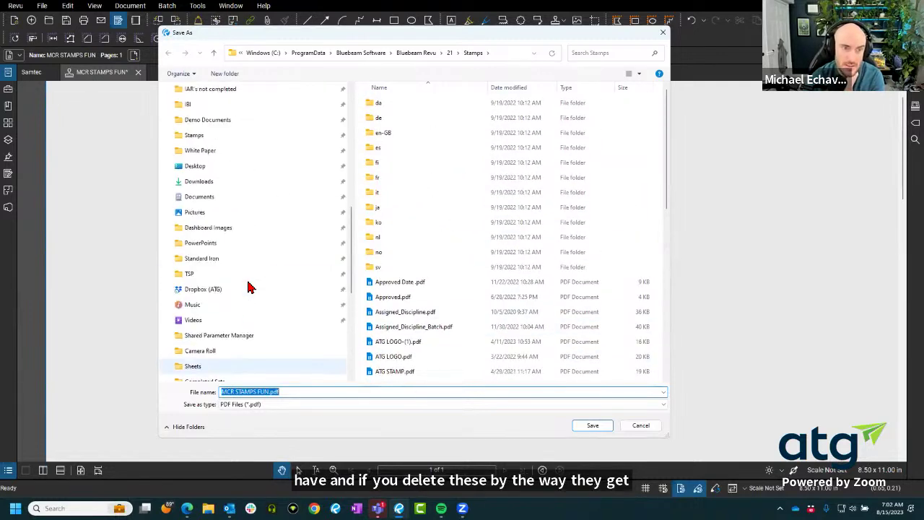
{"action": "scroll", "coordinate": [248, 286], "scroll_direction": "up", "scroll_amount": 1}
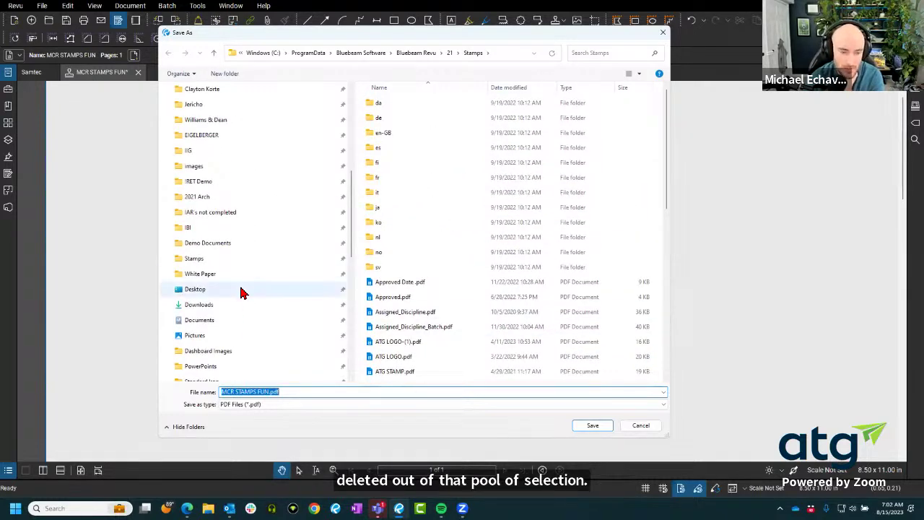
{"action": "left_click", "coordinate": [241, 289]}
{"action": "left_click", "coordinate": [592, 425]}
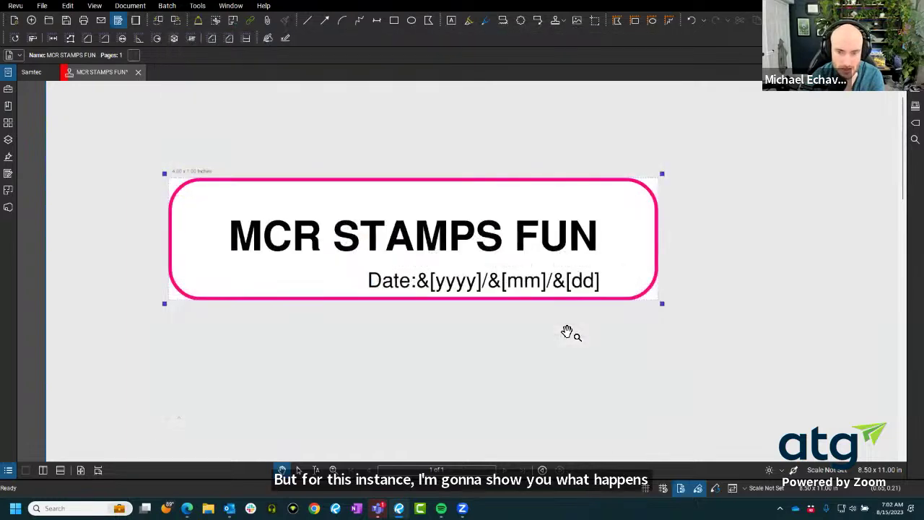
Step: Close the MCR STAMPS FUN stamp tab and show the Tools > Stamp list down to its bottom
{"action": "left_click", "coordinate": [137, 73]}
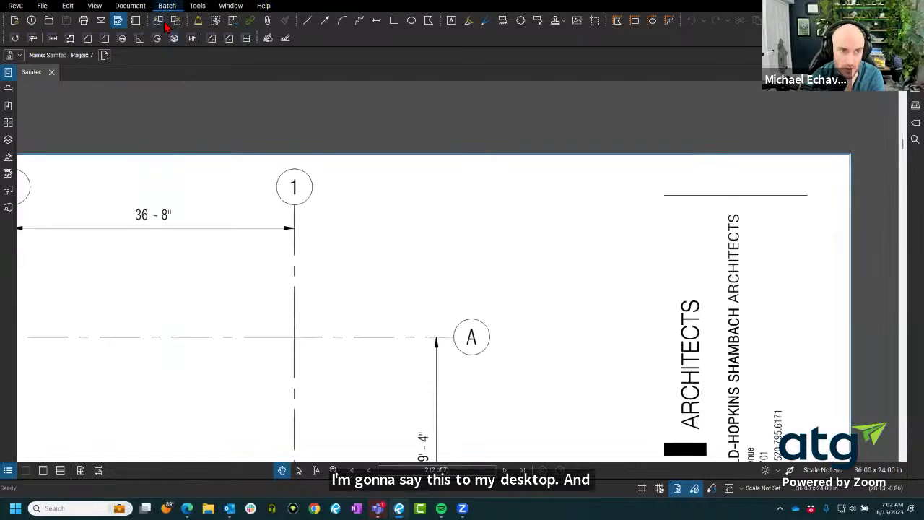
{"action": "left_click", "coordinate": [197, 6]}
{"action": "mouse_move", "coordinate": [206, 31]}
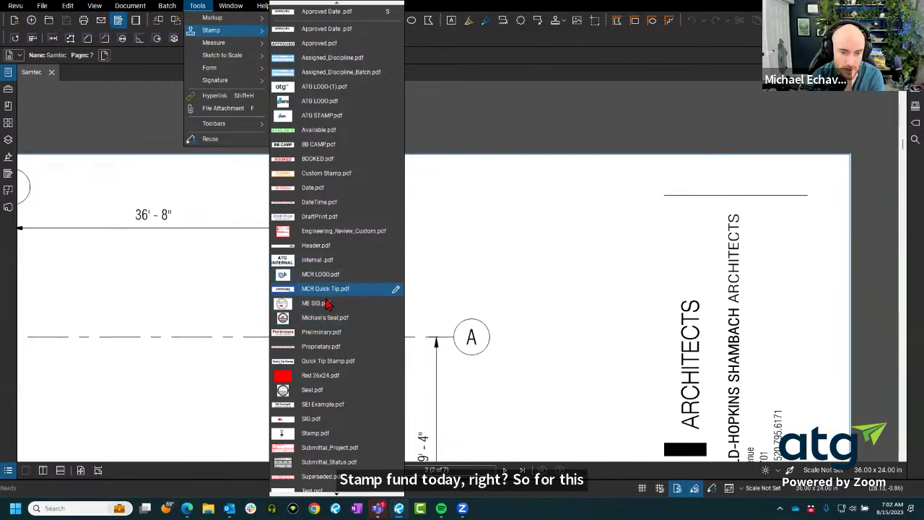
{"action": "mouse_move", "coordinate": [334, 494]}
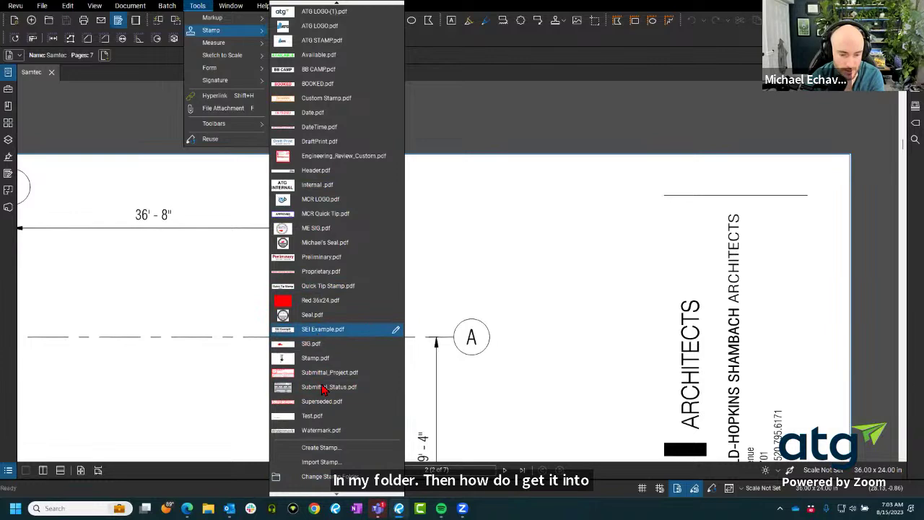
{"action": "left_click", "coordinate": [321, 462]}
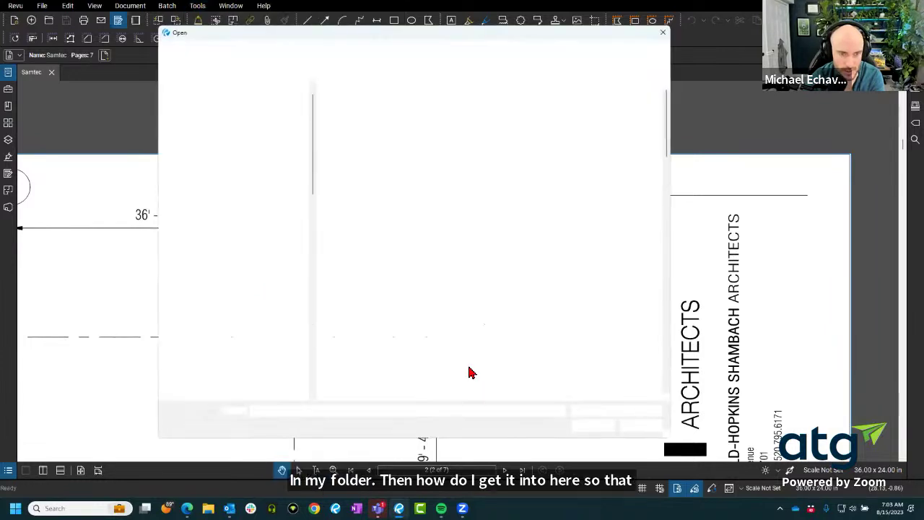
{"action": "scroll", "coordinate": [238, 260], "scroll_direction": "down", "scroll_amount": 5}
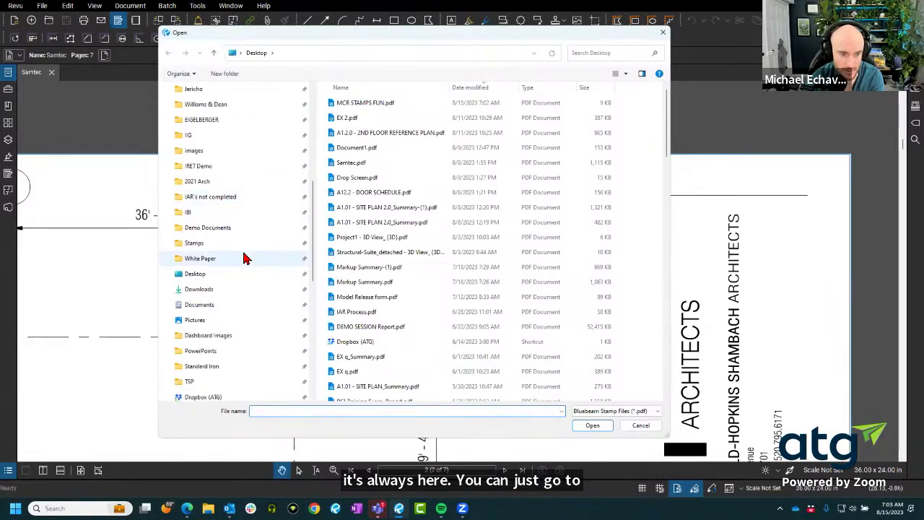
{"action": "left_click", "coordinate": [240, 276]}
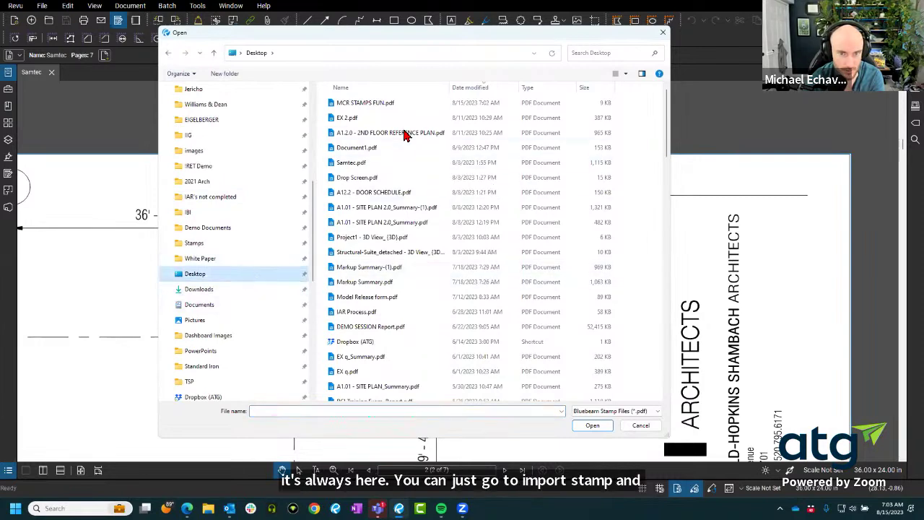
{"action": "left_click", "coordinate": [379, 105]}
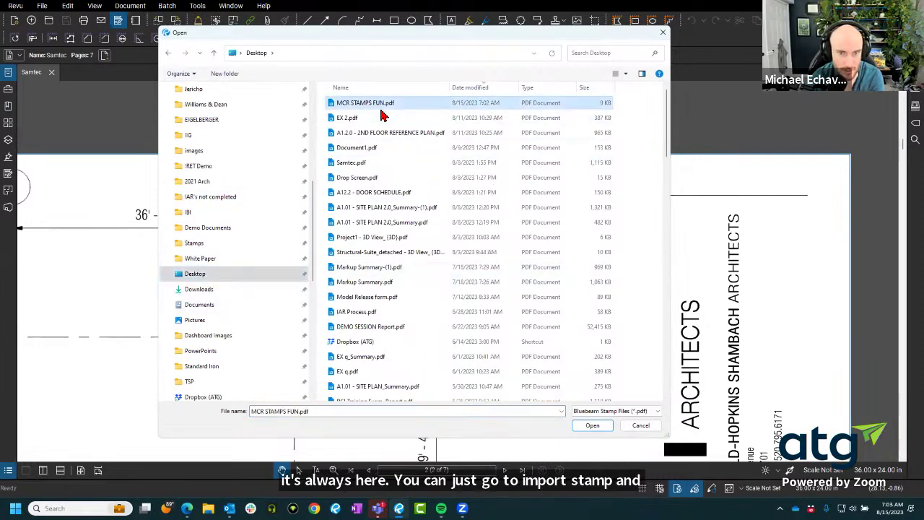
{"action": "left_click", "coordinate": [592, 426]}
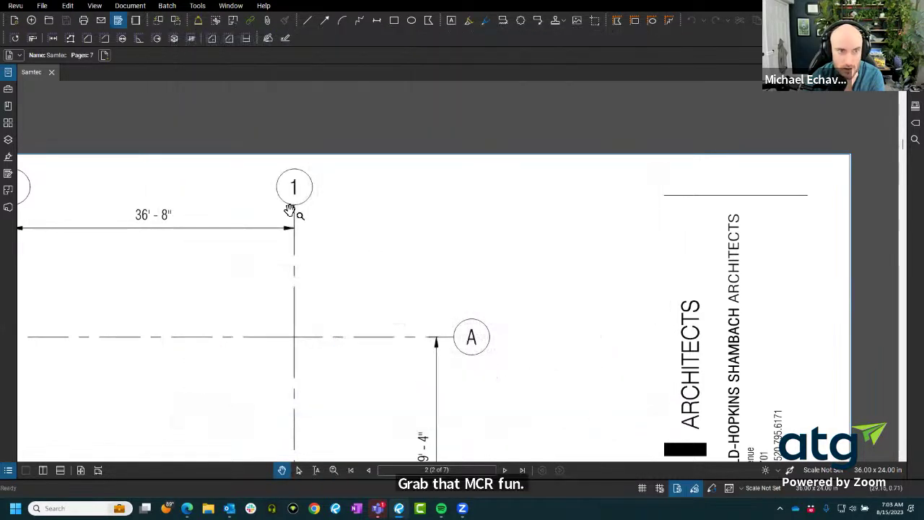
{"action": "left_click", "coordinate": [169, 9]}
{"action": "mouse_move", "coordinate": [197, 6]}
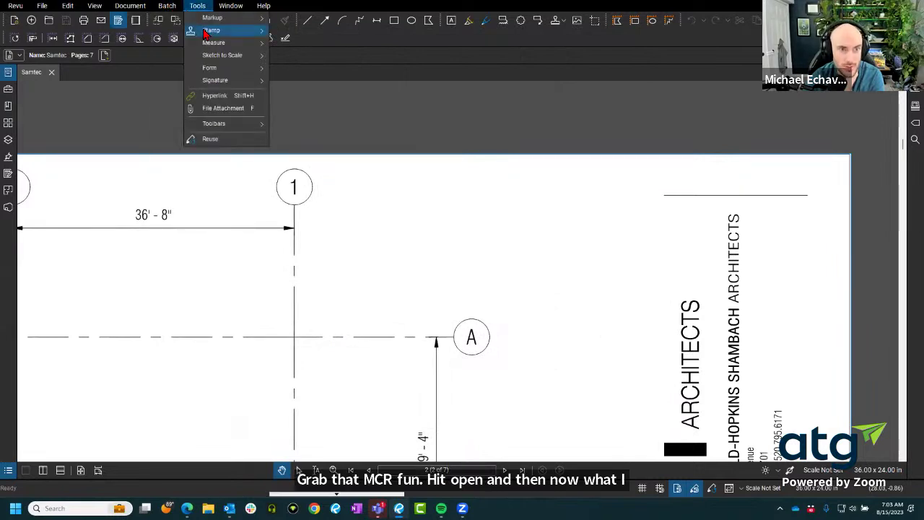
{"action": "mouse_move", "coordinate": [217, 29]}
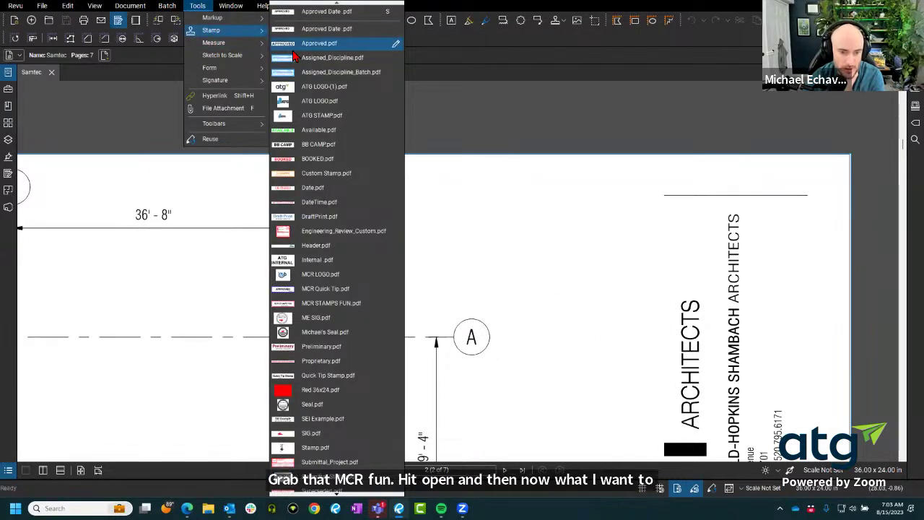
{"action": "left_click", "coordinate": [326, 308]}
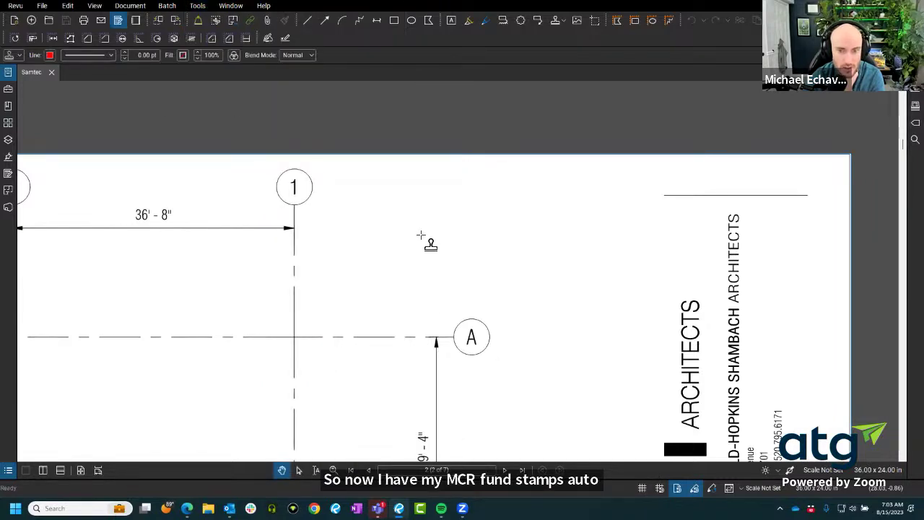
{"action": "scroll", "coordinate": [423, 238], "scroll_direction": "down", "scroll_amount": 3}
{"action": "scroll", "coordinate": [383, 263], "scroll_direction": "up", "scroll_amount": 3}
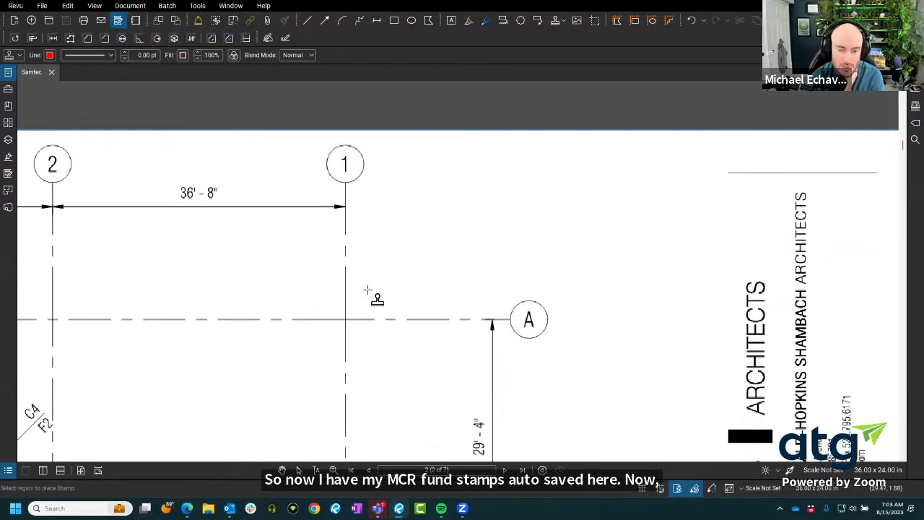
{"action": "scroll", "coordinate": [361, 263], "scroll_direction": "right", "scroll_amount": 2}
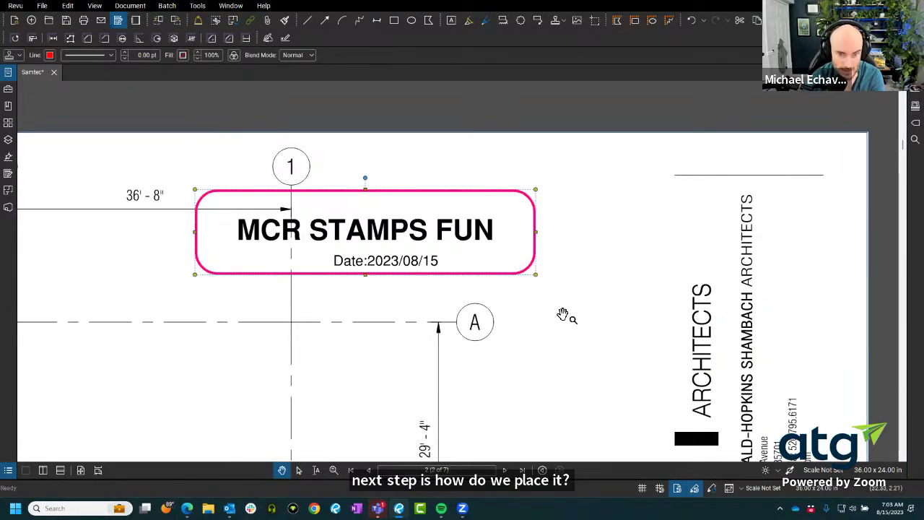
{"action": "left_click_drag", "start_coordinate": [418, 245], "coordinate": [544, 257]}
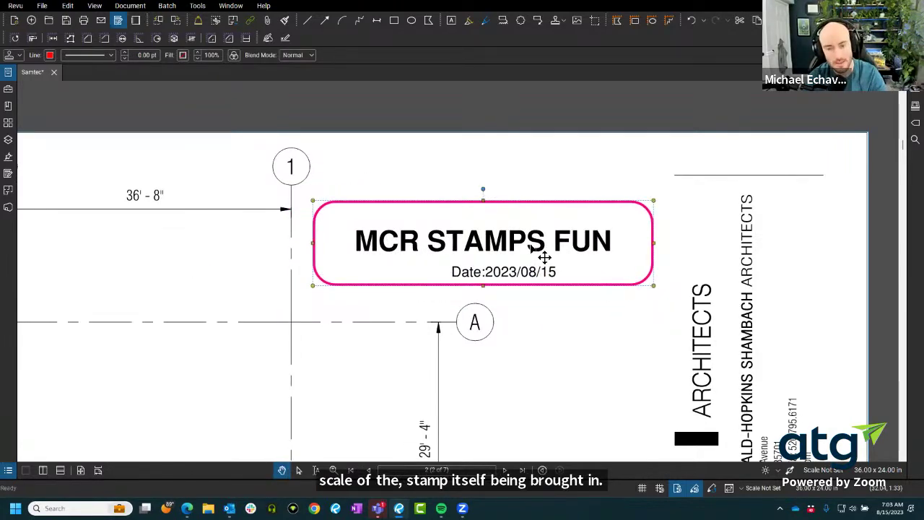
{"action": "key", "text": "Delete"}
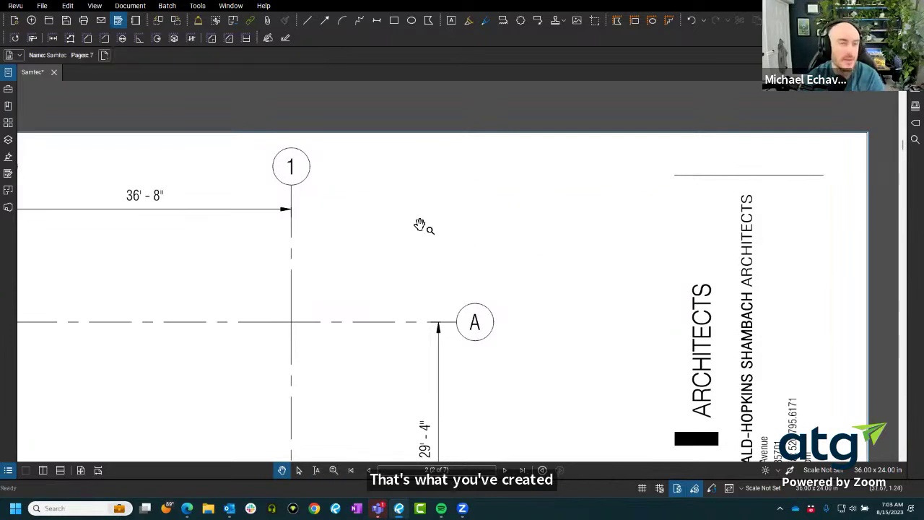
Step: Place a tiny MCR STAMPS FUN stamp right of bubble 1, then delete it
{"action": "left_click", "coordinate": [198, 6]}
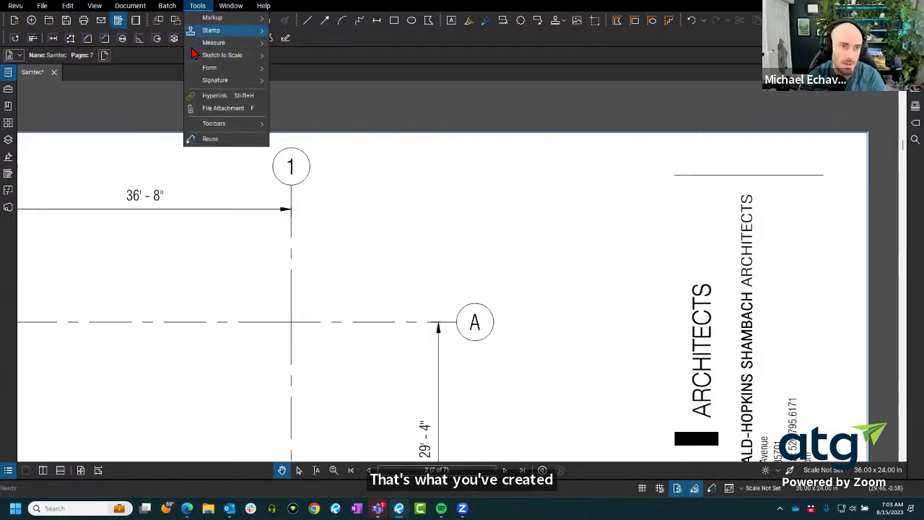
{"action": "mouse_move", "coordinate": [216, 30]}
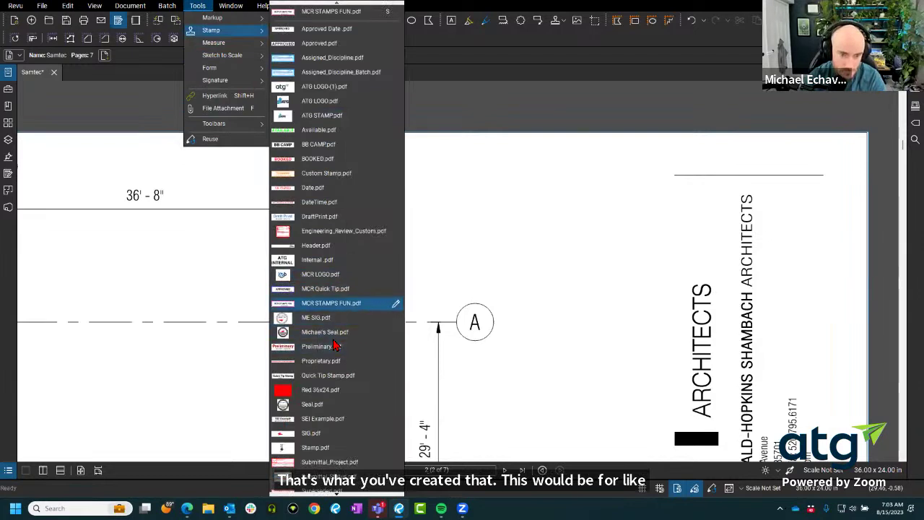
{"action": "left_click", "coordinate": [332, 304]}
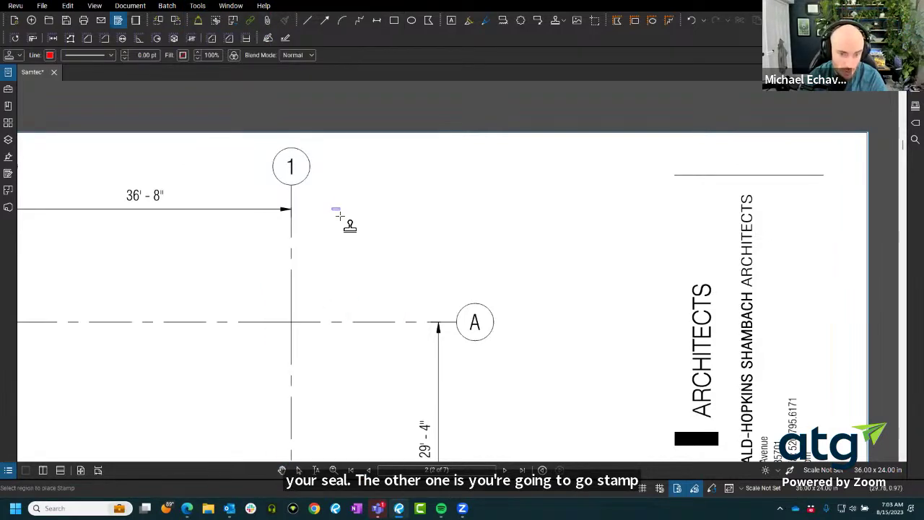
{"action": "left_click_drag", "start_coordinate": [332, 207], "coordinate": [352, 213]}
{"action": "key", "text": "Delete"}
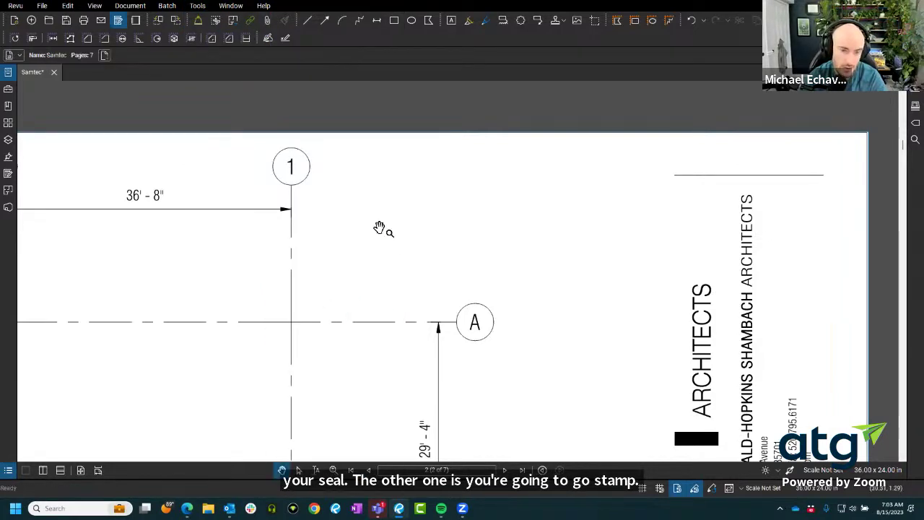
Step: Place a large MCR STAMPS FUN stamp from above bubble A toward the title block and reposition it
{"action": "left_click", "coordinate": [197, 5]}
{"action": "mouse_move", "coordinate": [213, 31]}
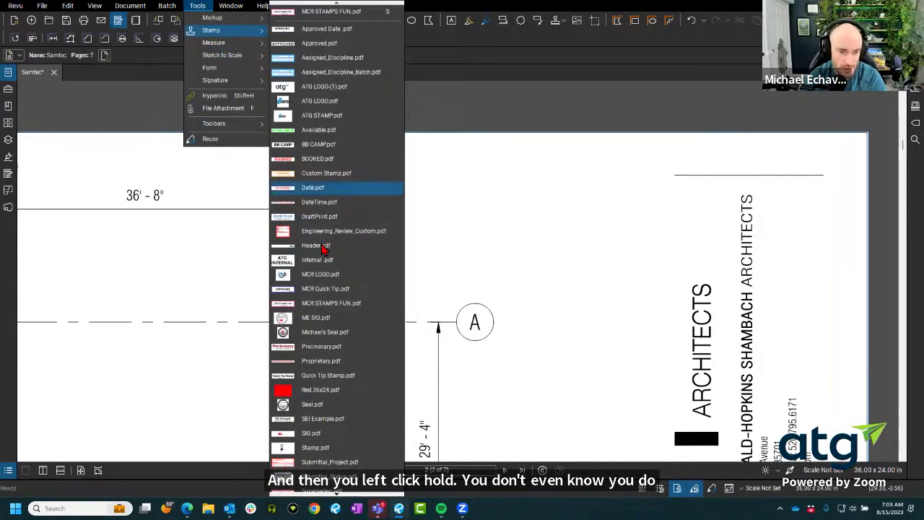
{"action": "left_click", "coordinate": [324, 303]}
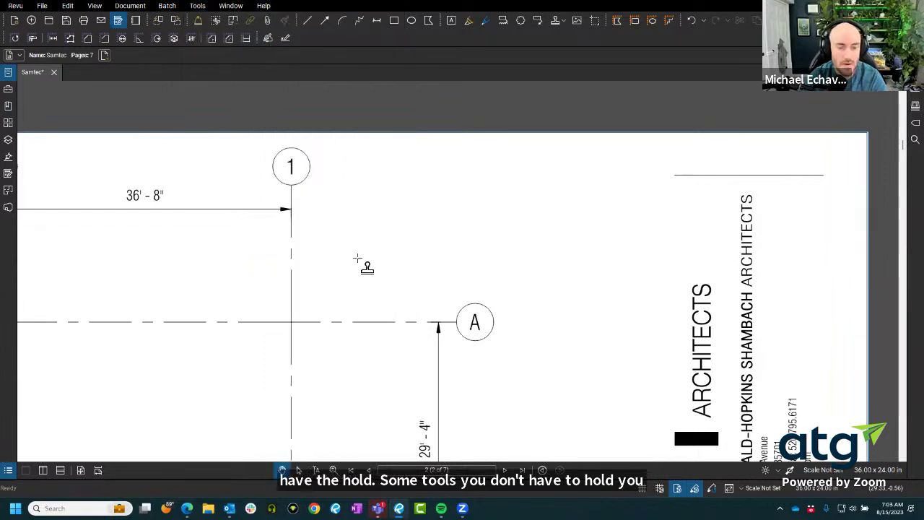
{"action": "left_click", "coordinate": [348, 227]}
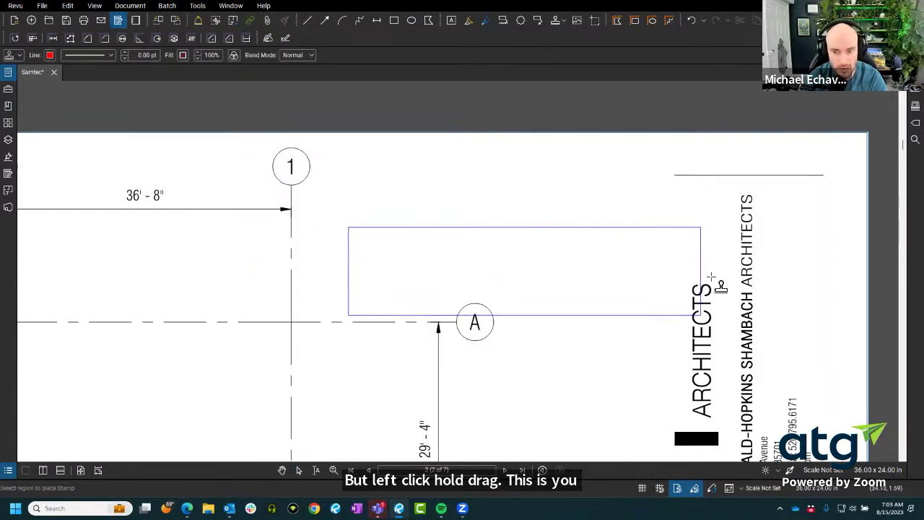
{"action": "left_click", "coordinate": [755, 294]}
{"action": "mouse_move", "coordinate": [500, 292]}
{"action": "left_mouse_down"}
{"action": "mouse_move", "coordinate": [410, 246]}
{"action": "mouse_move", "coordinate": [405, 227]}
{"action": "mouse_move", "coordinate": [385, 341]}
{"action": "left_mouse_up"}
{"action": "scroll", "coordinate": [431, 330], "scroll_direction": "down", "scroll_amount": 3}
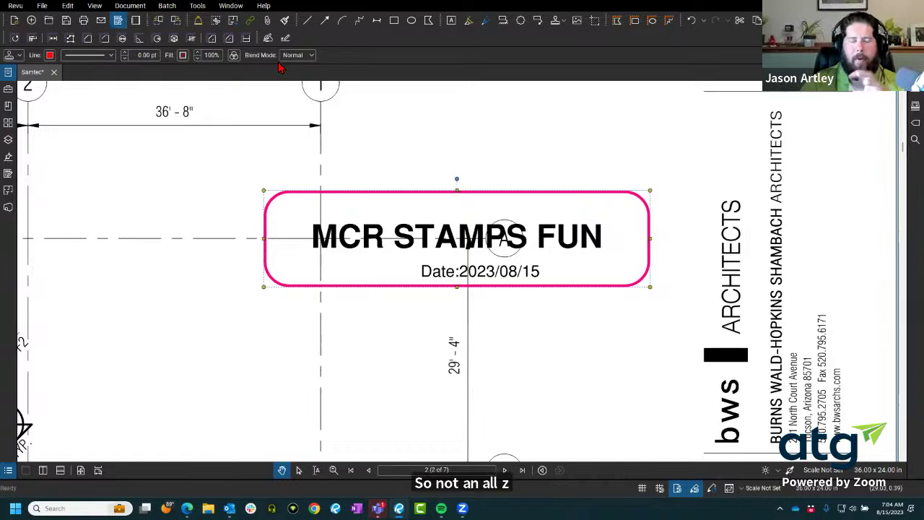
{"action": "left_click", "coordinate": [197, 6]}
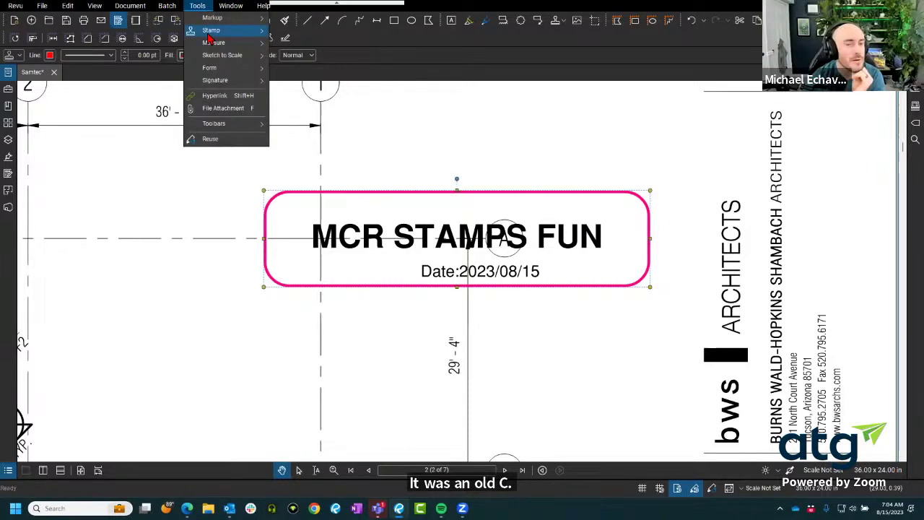
{"action": "mouse_move", "coordinate": [210, 32]}
{"action": "left_click", "coordinate": [394, 309]}
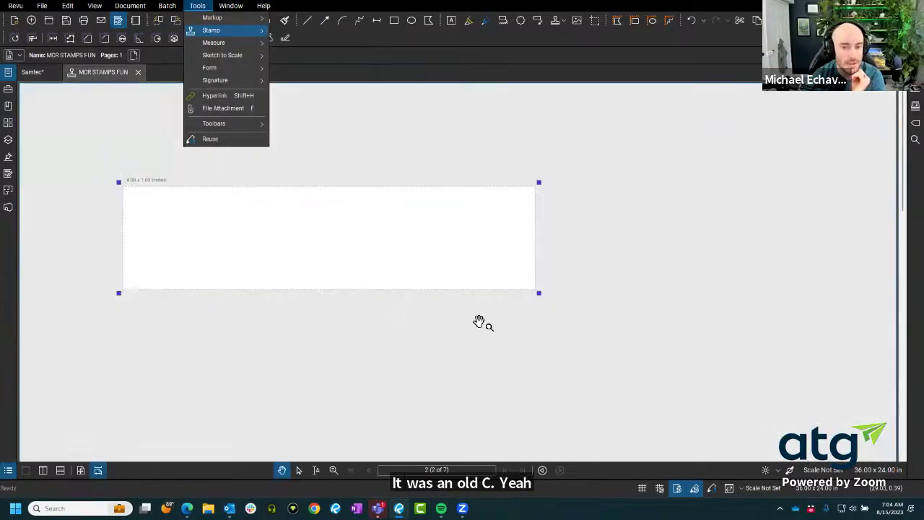
{"action": "left_click", "coordinate": [493, 287]}
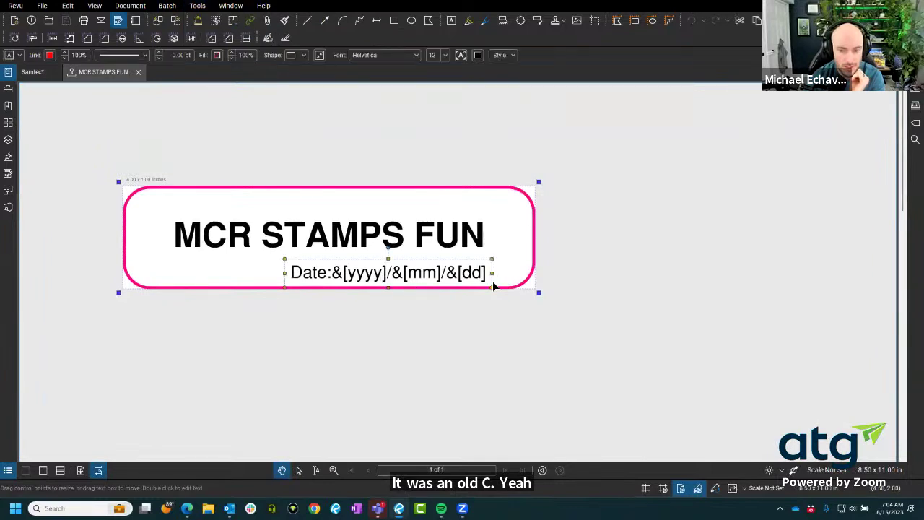
{"action": "left_click_drag", "start_coordinate": [493, 286], "coordinate": [494, 387]}
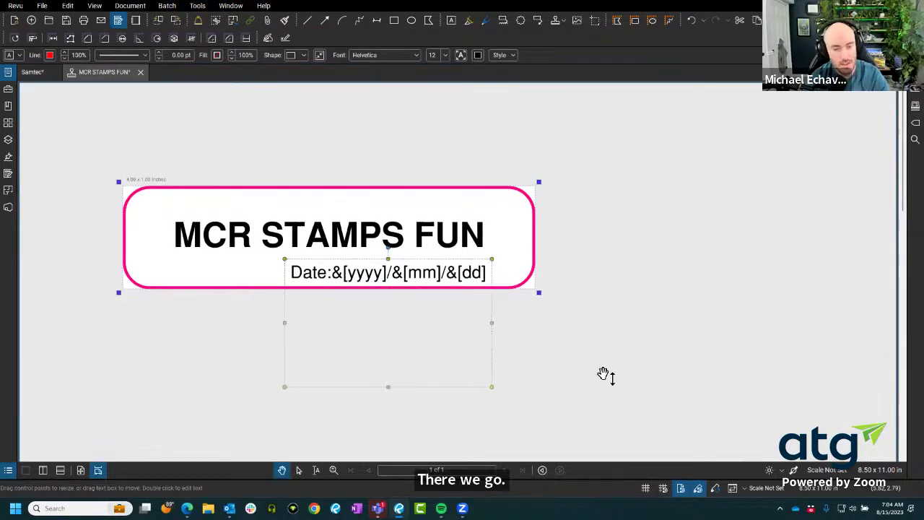
{"action": "key", "text": "ctrl+z"}
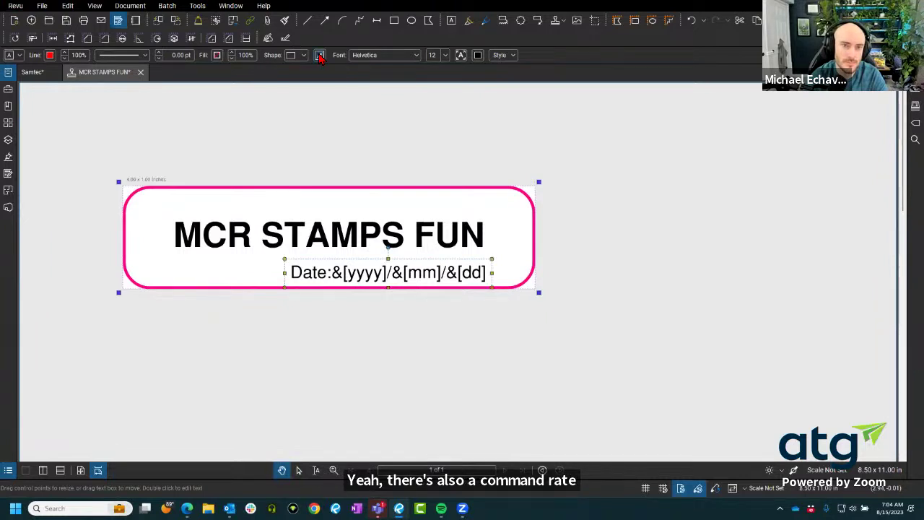
{"action": "left_click", "coordinate": [324, 113]}
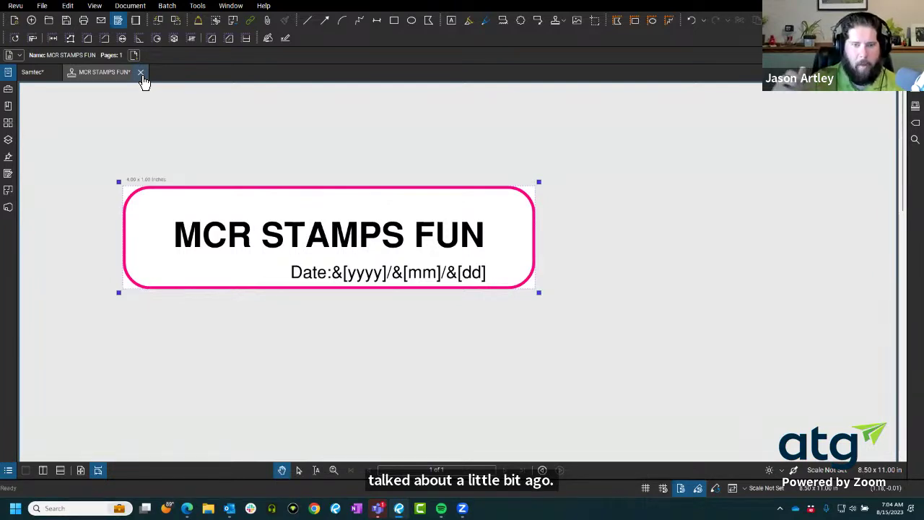
{"action": "left_click", "coordinate": [142, 75]}
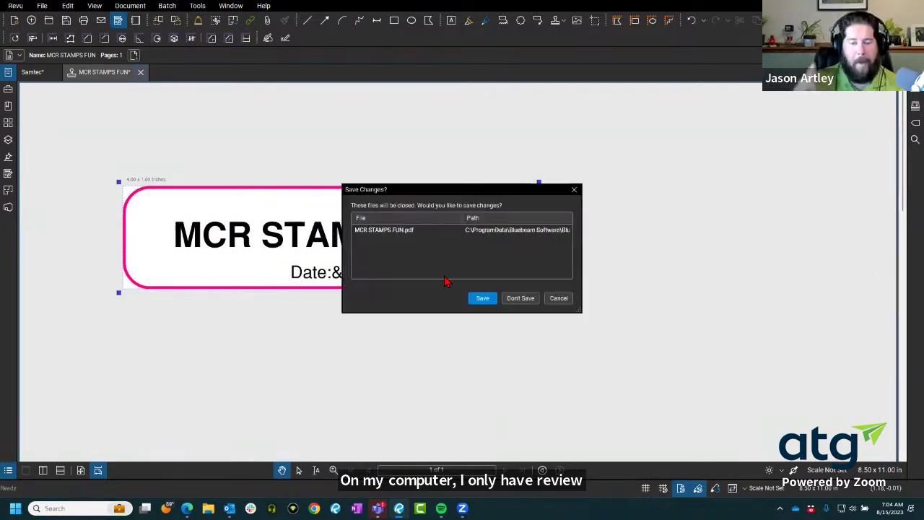
{"action": "left_click", "coordinate": [521, 298]}
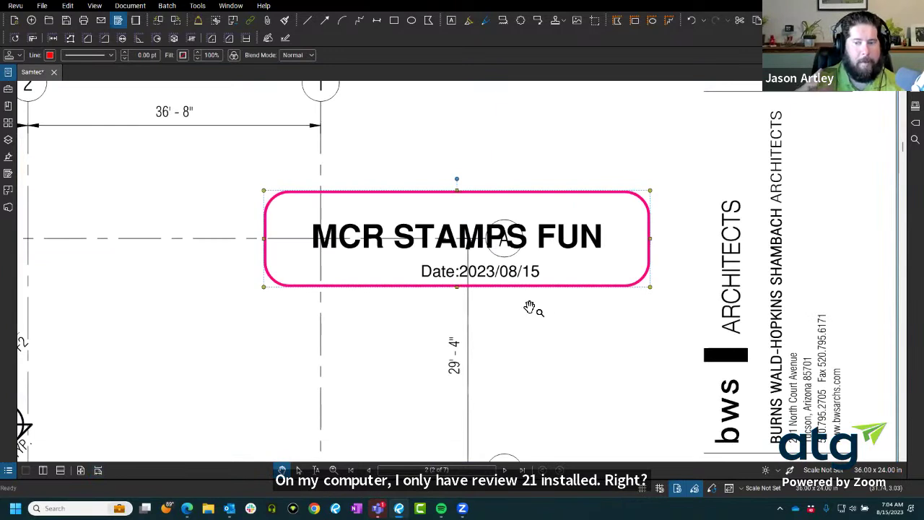
{"action": "left_click", "coordinate": [419, 356]}
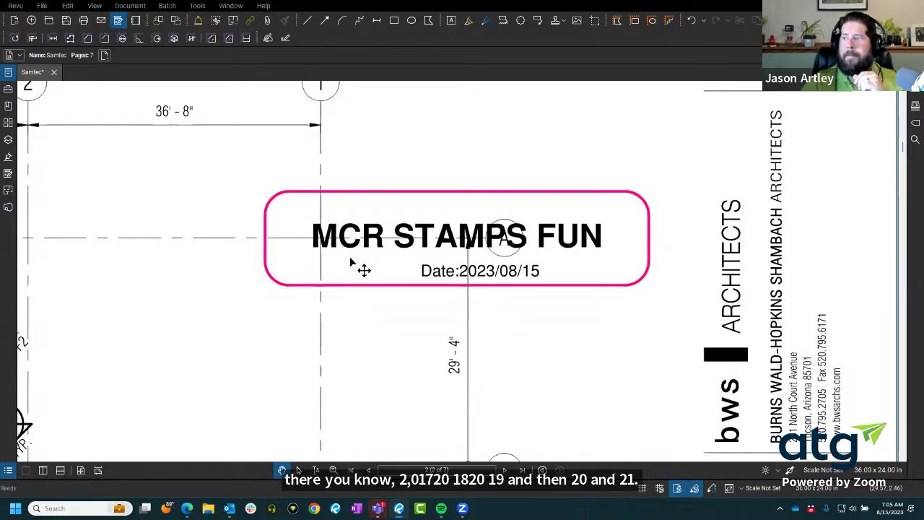
{"action": "mouse_move", "coordinate": [393, 235]}
{"action": "left_mouse_down"}
{"action": "mouse_move", "coordinate": [362, 173]}
{"action": "mouse_move", "coordinate": [445, 187]}
{"action": "mouse_move", "coordinate": [404, 238]}
{"action": "left_mouse_up"}
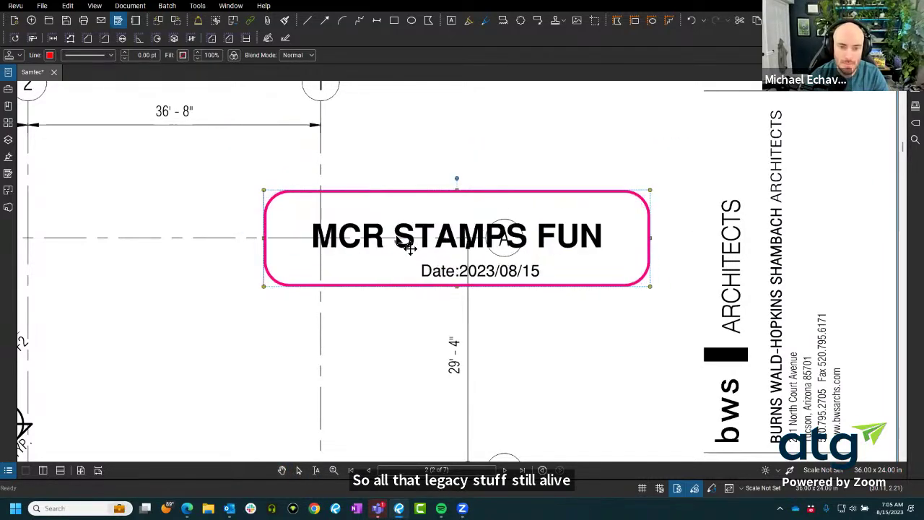
{"action": "scroll", "coordinate": [370, 302], "scroll_direction": "up", "scroll_amount": 3}
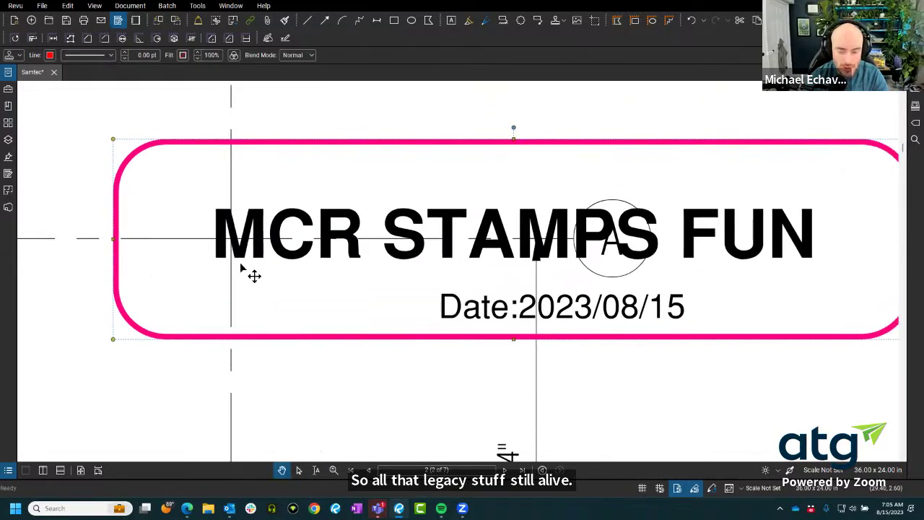
Step: Try Multiply and Screen blend modes on the stamp, settling on Overlay
{"action": "left_click", "coordinate": [288, 57]}
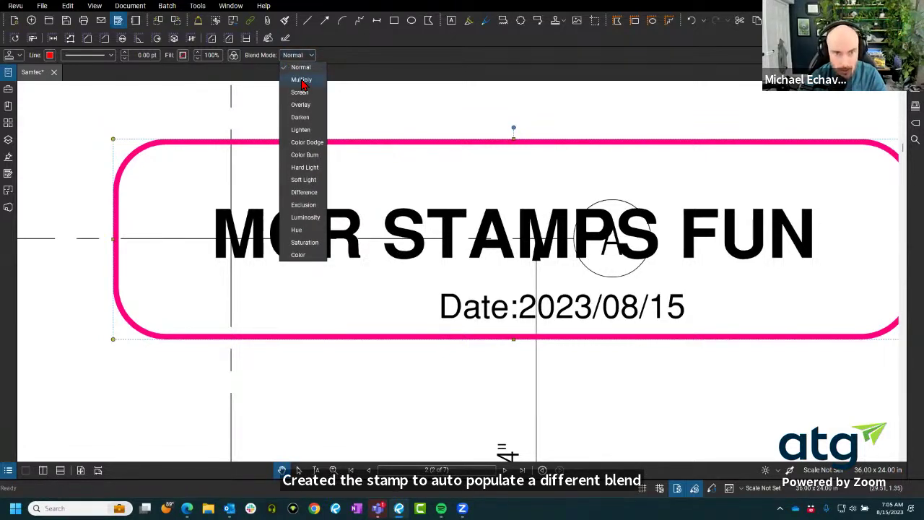
{"action": "left_click", "coordinate": [303, 81]}
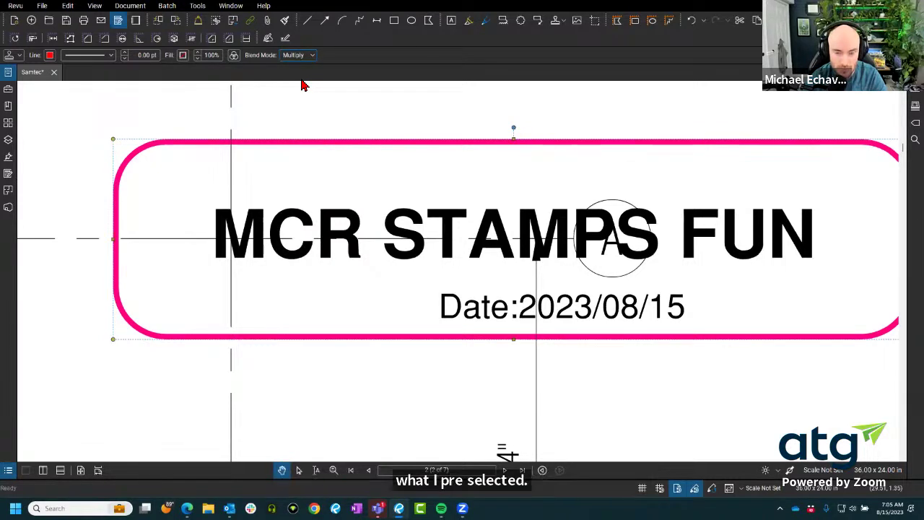
{"action": "key", "text": "alt+Down"}
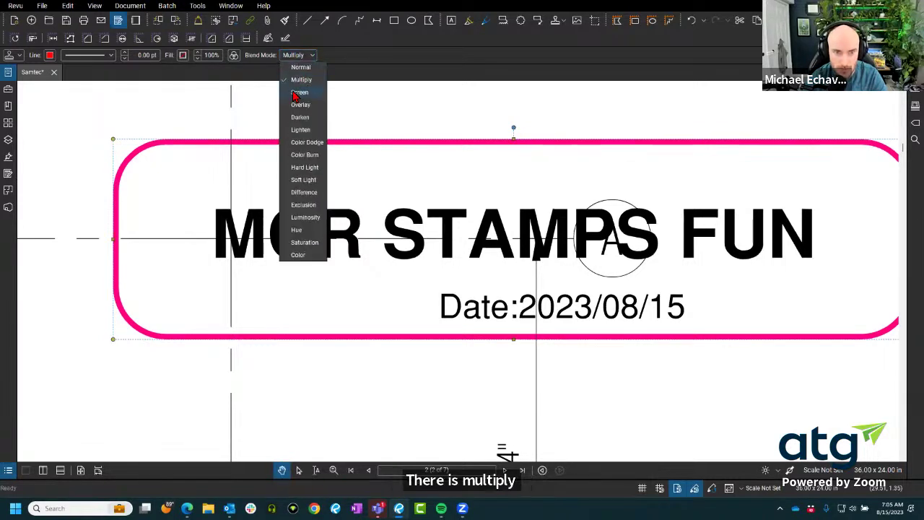
{"action": "left_click", "coordinate": [297, 92]}
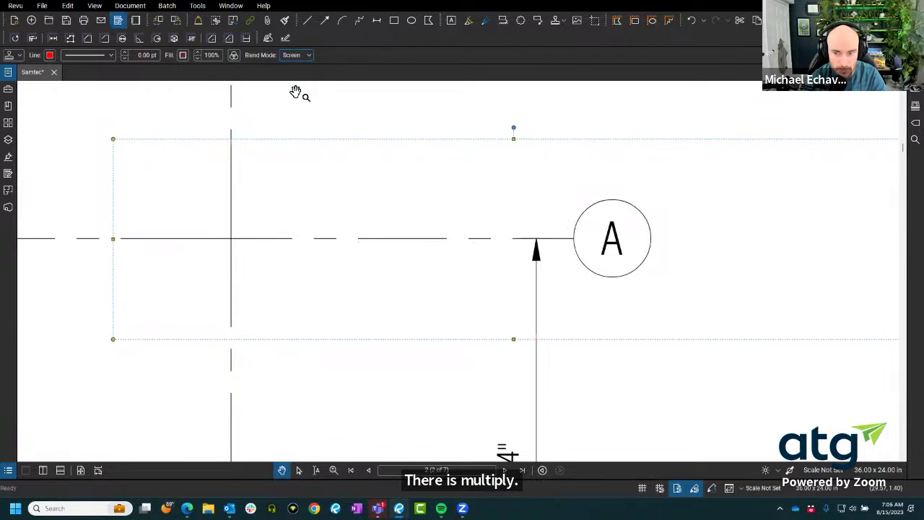
{"action": "left_click", "coordinate": [301, 60]}
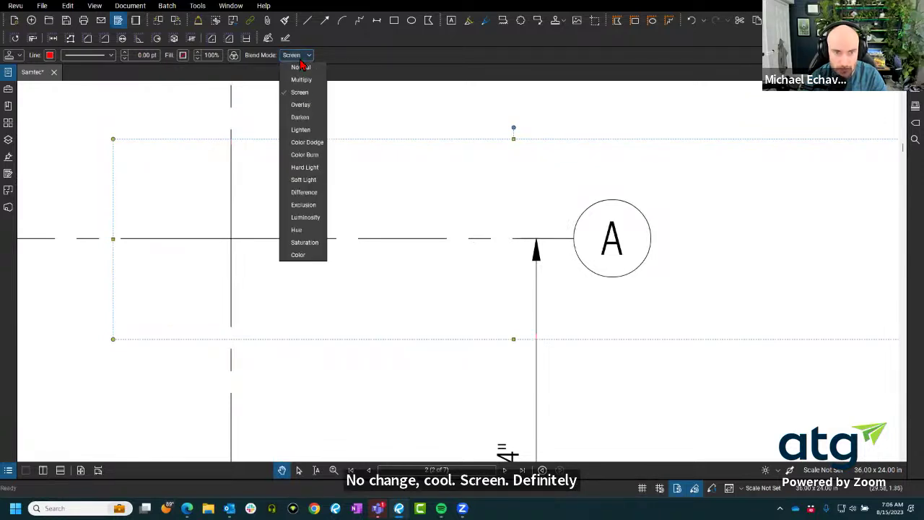
{"action": "left_click", "coordinate": [306, 104]}
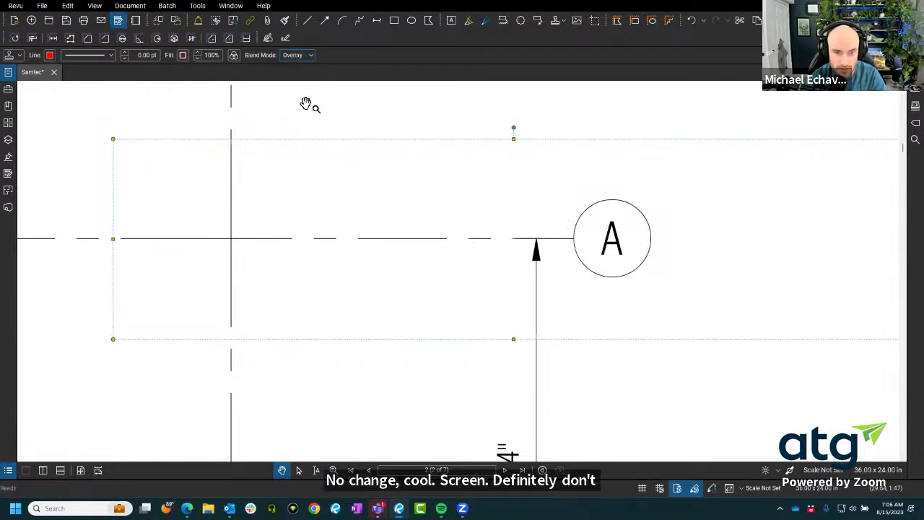
Step: Move the Overlay stamp higher on the drawing
{"action": "scroll", "coordinate": [354, 149], "scroll_direction": "down", "scroll_amount": 3}
{"action": "left_click_drag", "start_coordinate": [361, 151], "coordinate": [351, 116]}
{"action": "scroll", "coordinate": [241, 210], "scroll_direction": "up", "scroll_amount": 5}
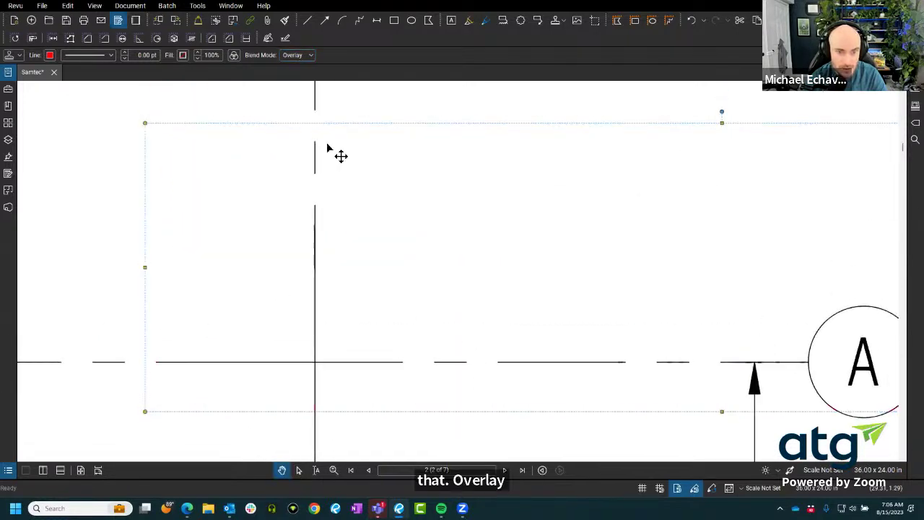
{"action": "scroll", "coordinate": [324, 212], "scroll_direction": "down", "scroll_amount": 4}
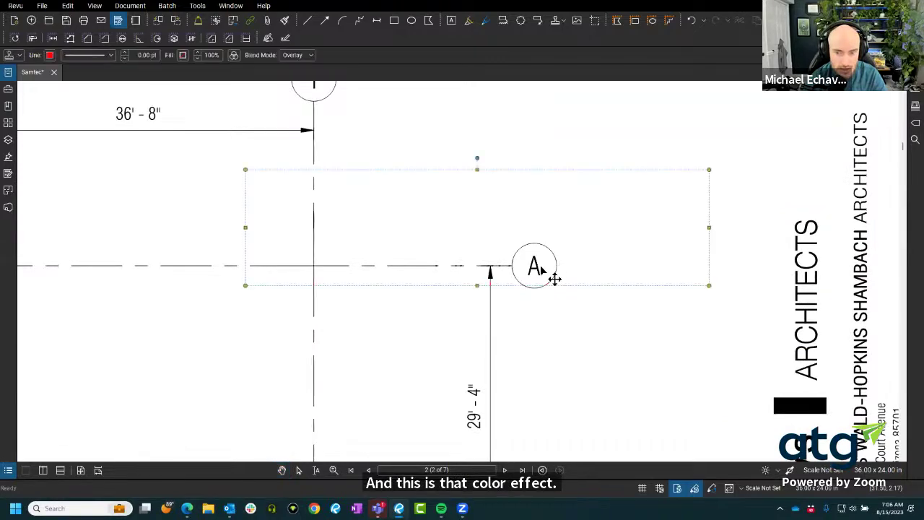
{"action": "scroll", "coordinate": [504, 288], "scroll_direction": "up", "scroll_amount": 3}
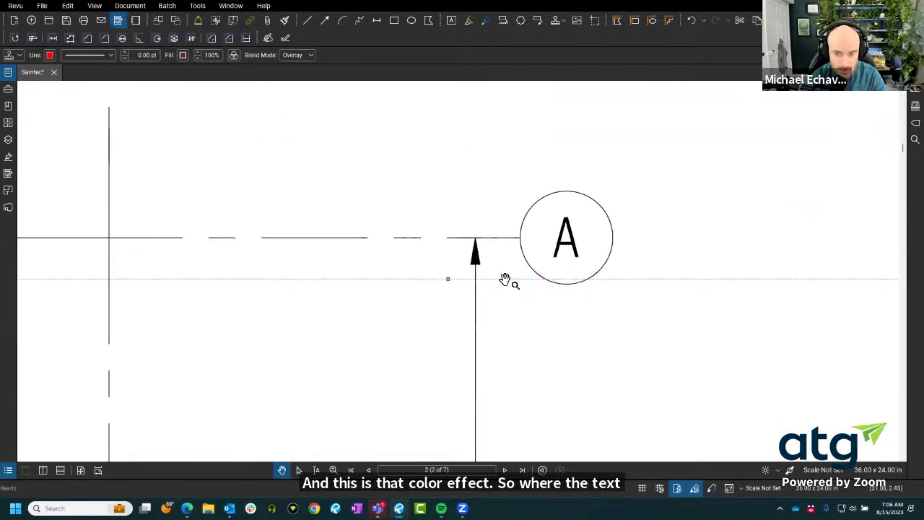
{"action": "scroll", "coordinate": [505, 280], "scroll_direction": "down", "scroll_amount": 5}
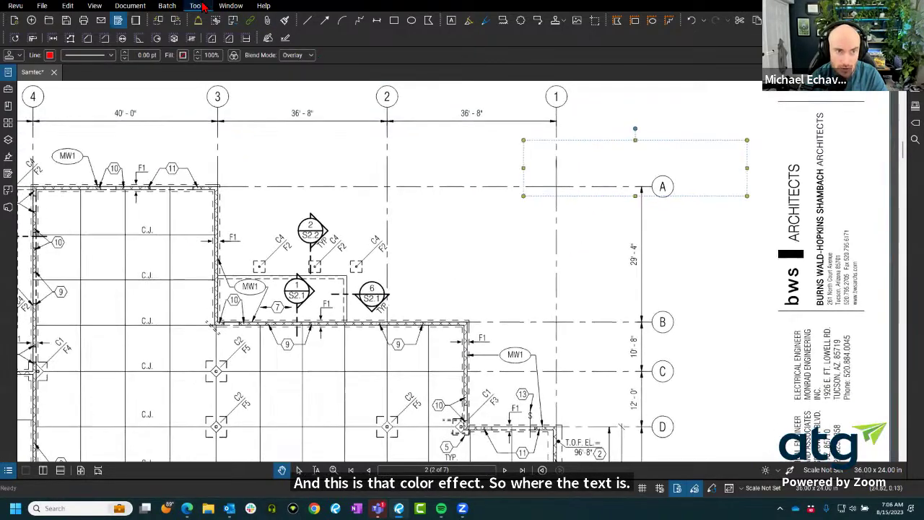
Step: Place a Red 36x24 stamp over the callouts between grid lines 2 and 3
{"action": "left_click", "coordinate": [197, 6]}
{"action": "mouse_move", "coordinate": [217, 30]}
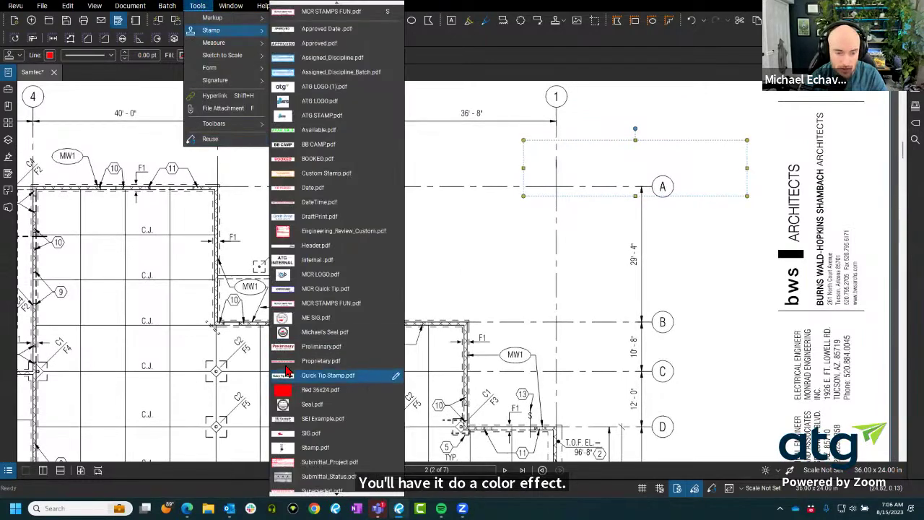
{"action": "left_click", "coordinate": [310, 390]}
{"action": "left_click_drag", "start_coordinate": [199, 215], "coordinate": [390, 341]}
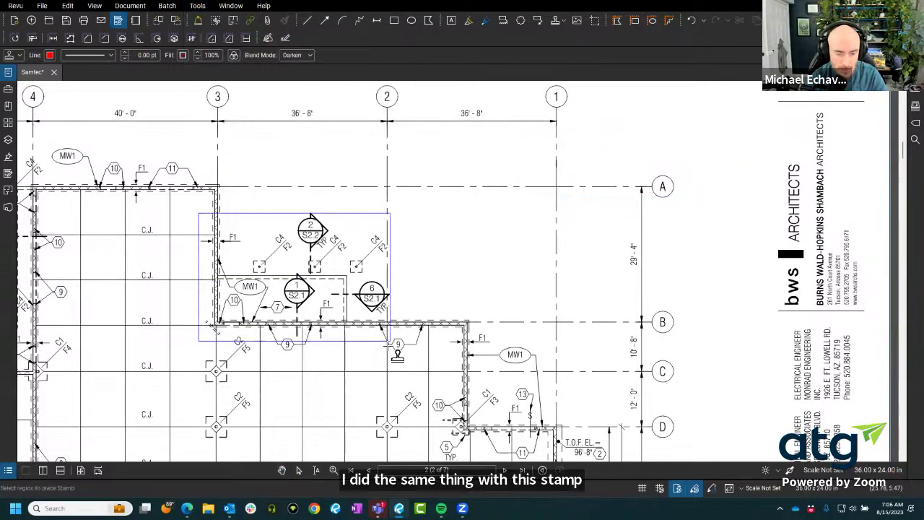
{"action": "scroll", "coordinate": [375, 349], "scroll_direction": "up", "scroll_amount": 3}
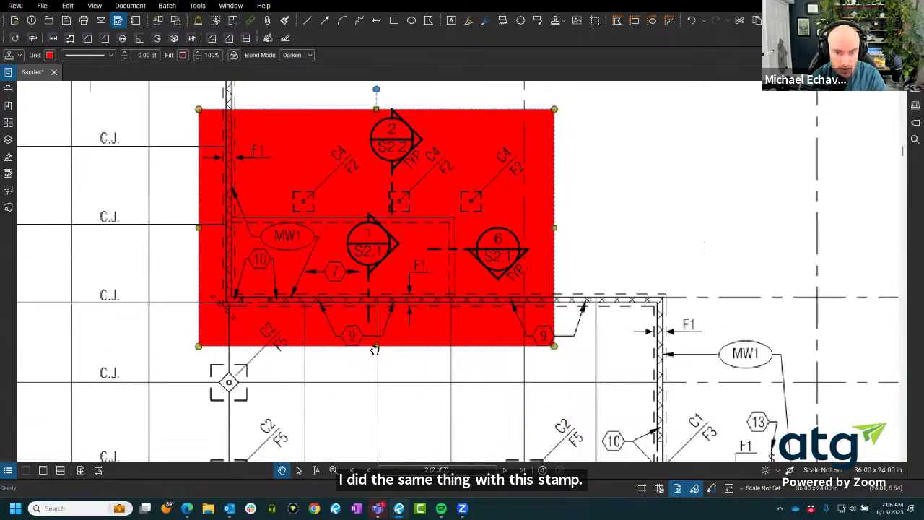
{"action": "scroll", "coordinate": [375, 349], "scroll_direction": "up", "scroll_amount": 2}
Step: Cycle the red stamp's blend mode through Multiply, Screen, Overlay and Darken, ending on Lighten
{"action": "left_click", "coordinate": [297, 55]}
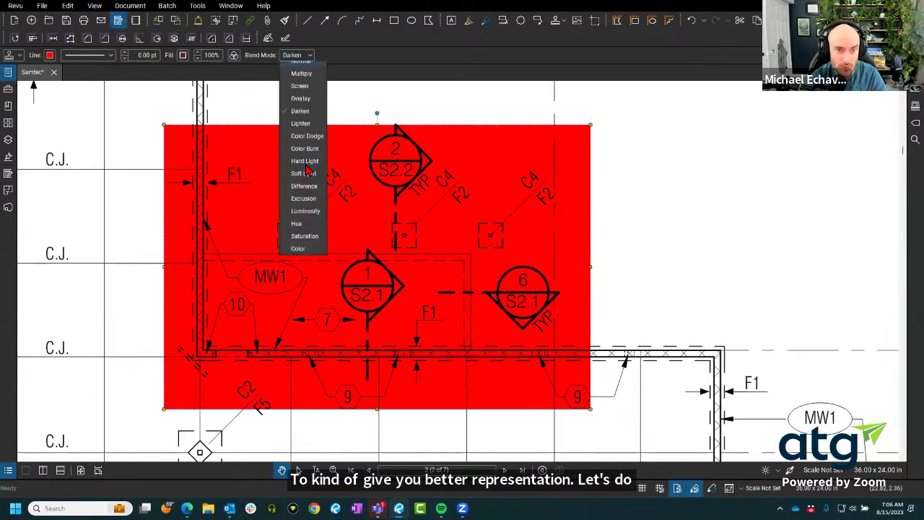
{"action": "left_click", "coordinate": [301, 73]}
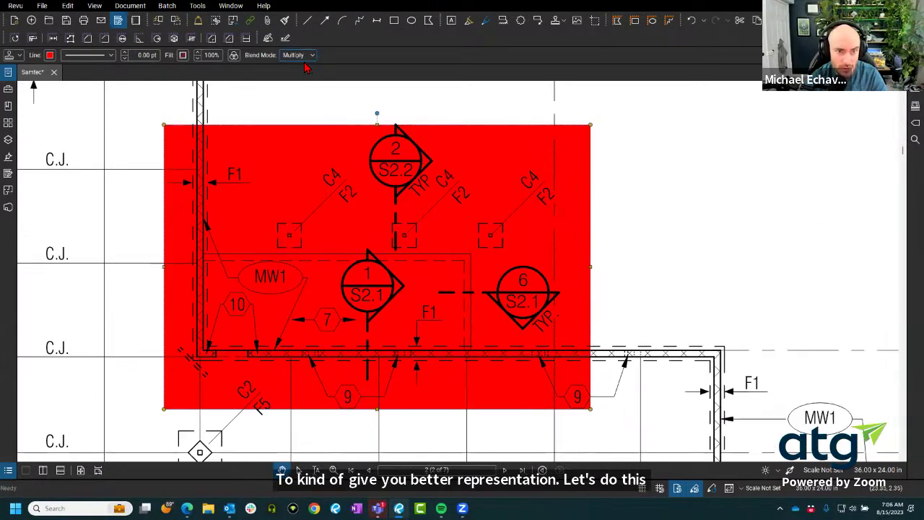
{"action": "left_click", "coordinate": [302, 56]}
{"action": "left_click", "coordinate": [306, 92]}
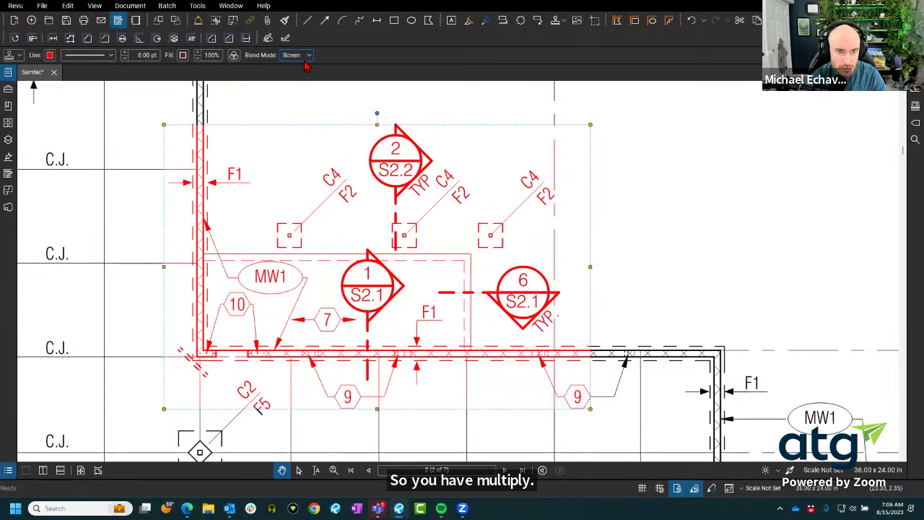
{"action": "left_click", "coordinate": [304, 57]}
{"action": "left_click", "coordinate": [306, 104]}
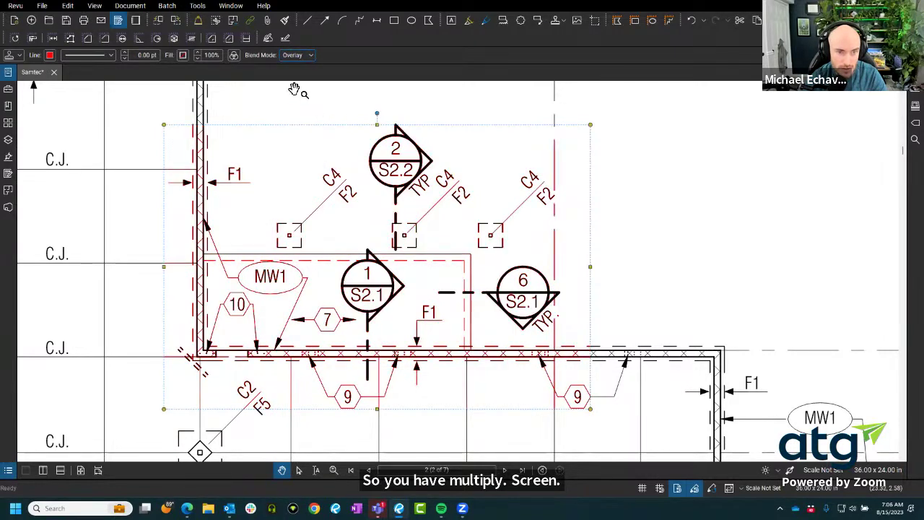
{"action": "left_click", "coordinate": [297, 55]}
{"action": "left_click", "coordinate": [301, 118]}
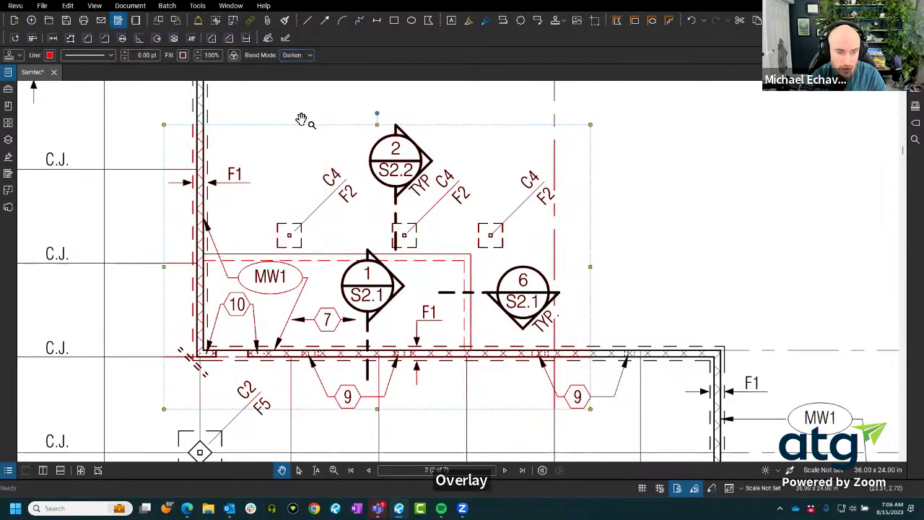
{"action": "left_click", "coordinate": [297, 55]}
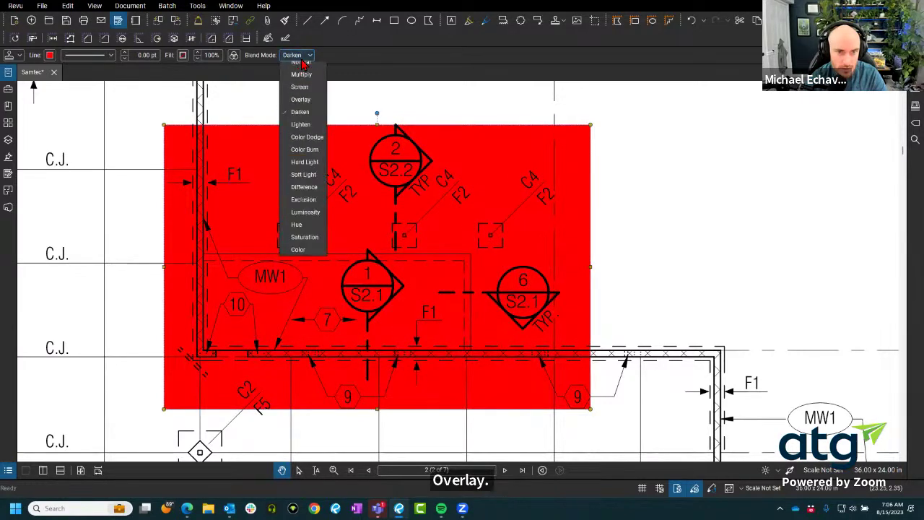
{"action": "left_click", "coordinate": [300, 130]}
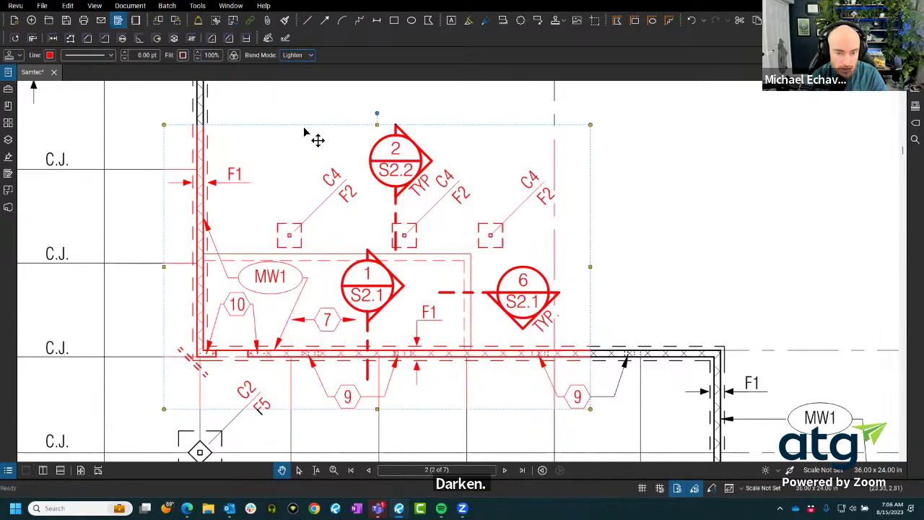
{"action": "scroll", "coordinate": [317, 139], "scroll_direction": "down", "scroll_amount": 5}
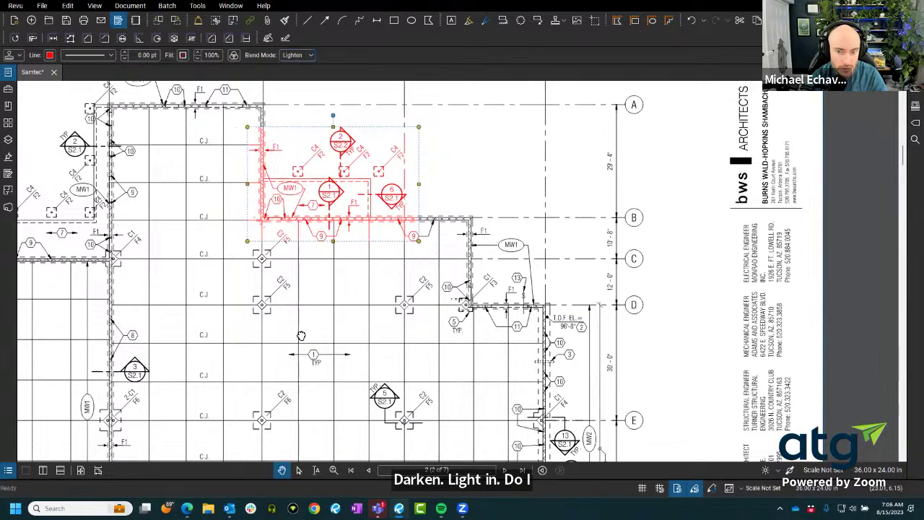
Step: Select the lightened red stamp markup on the drawing
{"action": "scroll", "coordinate": [299, 273], "scroll_direction": "up", "scroll_amount": 2}
{"action": "scroll", "coordinate": [299, 273], "scroll_direction": "up", "scroll_amount": 2}
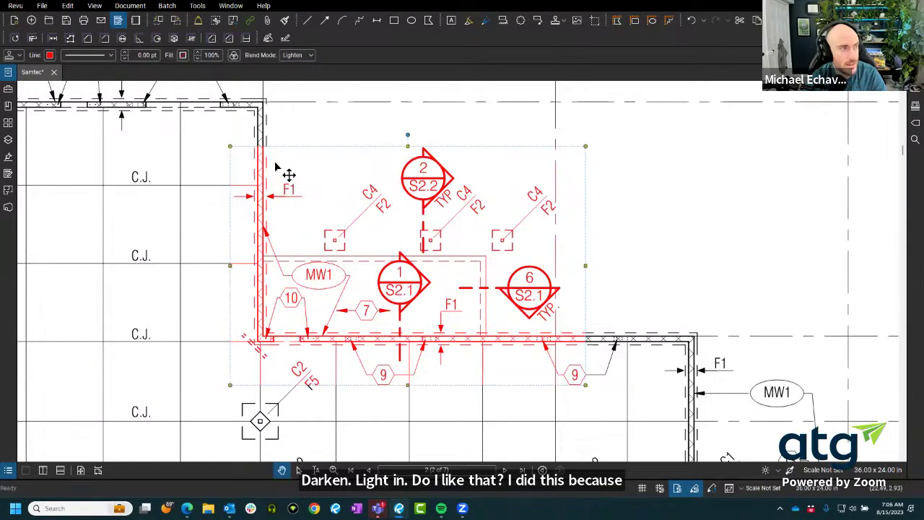
{"action": "scroll", "coordinate": [301, 229], "scroll_direction": "down", "scroll_amount": 3}
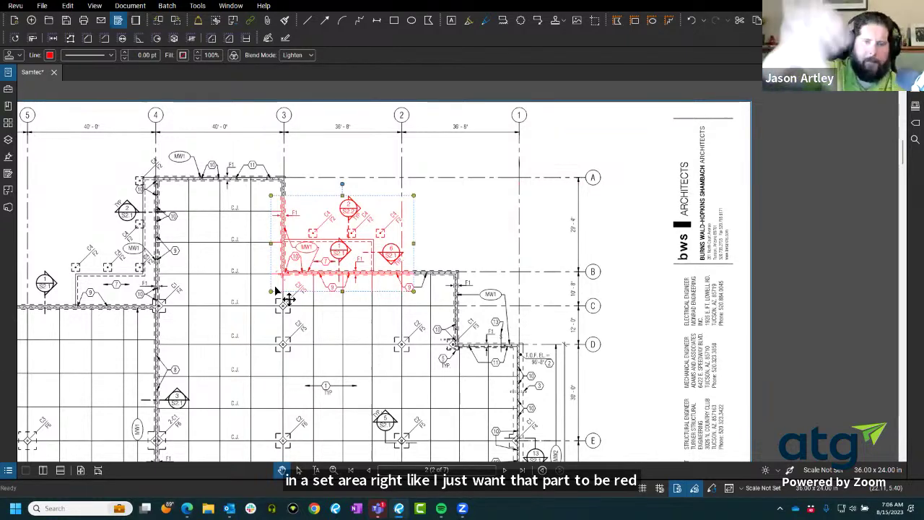
{"action": "scroll", "coordinate": [313, 231], "scroll_direction": "up", "scroll_amount": 8}
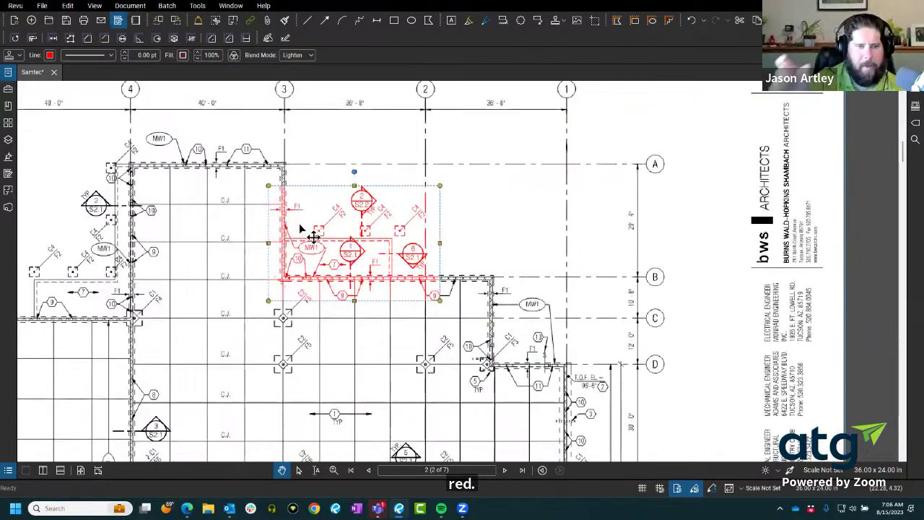
{"action": "scroll", "coordinate": [292, 191], "scroll_direction": "down", "scroll_amount": 3}
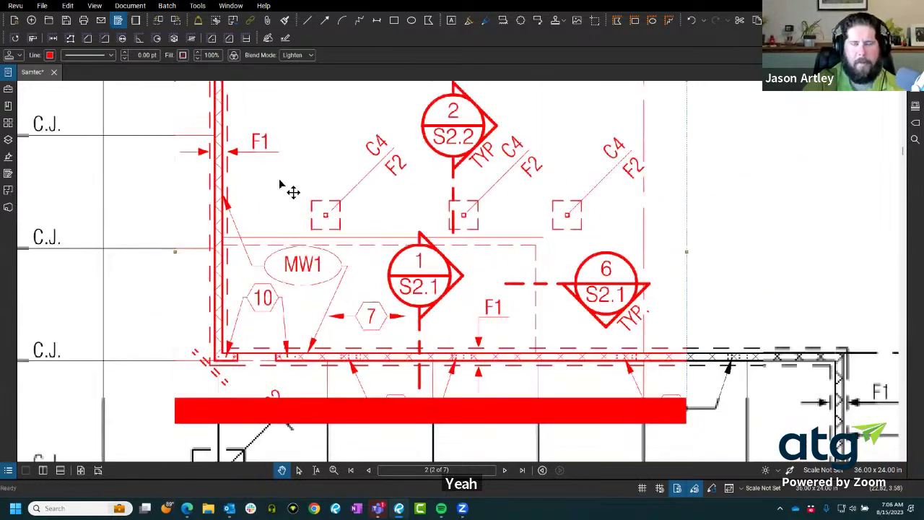
{"action": "left_click", "coordinate": [281, 182]}
{"action": "scroll", "coordinate": [288, 195], "scroll_direction": "up", "scroll_amount": 3}
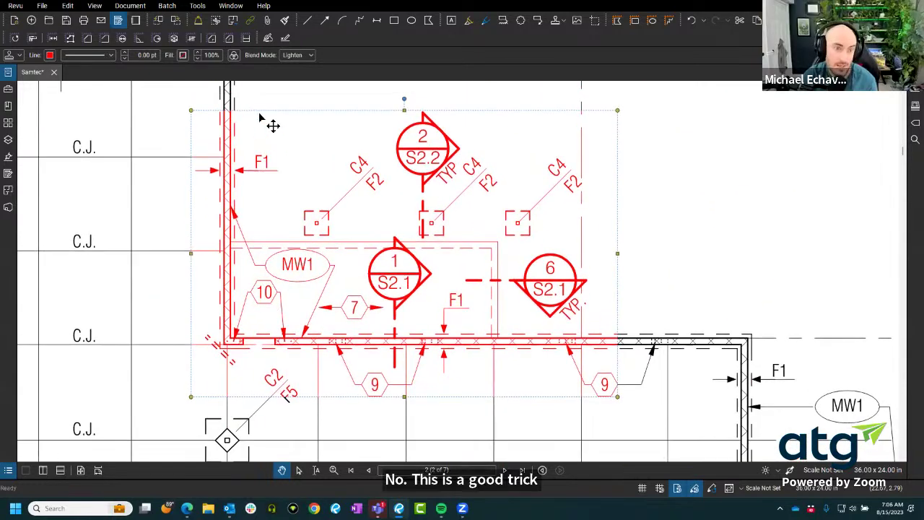
Step: Choose the Red 36x24.pdf stamp from Tools > Stamp again
{"action": "left_click", "coordinate": [199, 7]}
{"action": "mouse_move", "coordinate": [220, 44]}
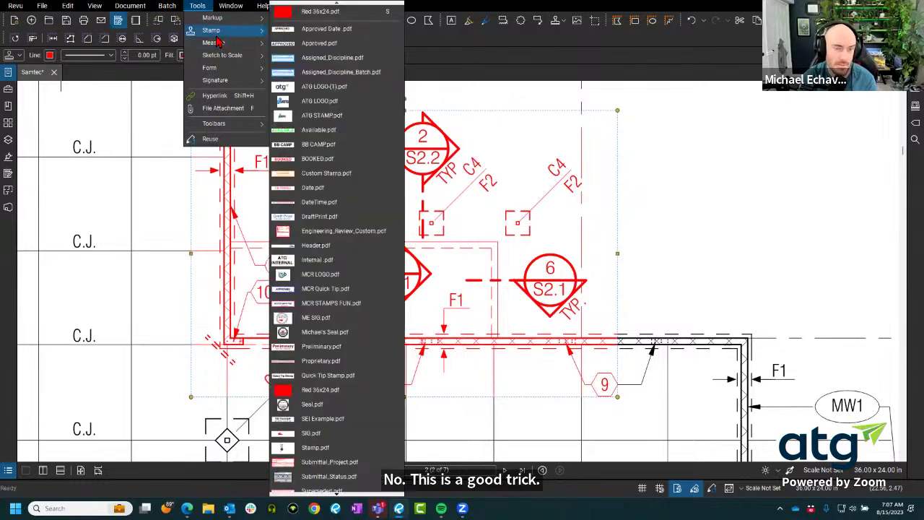
{"action": "left_click", "coordinate": [287, 16]}
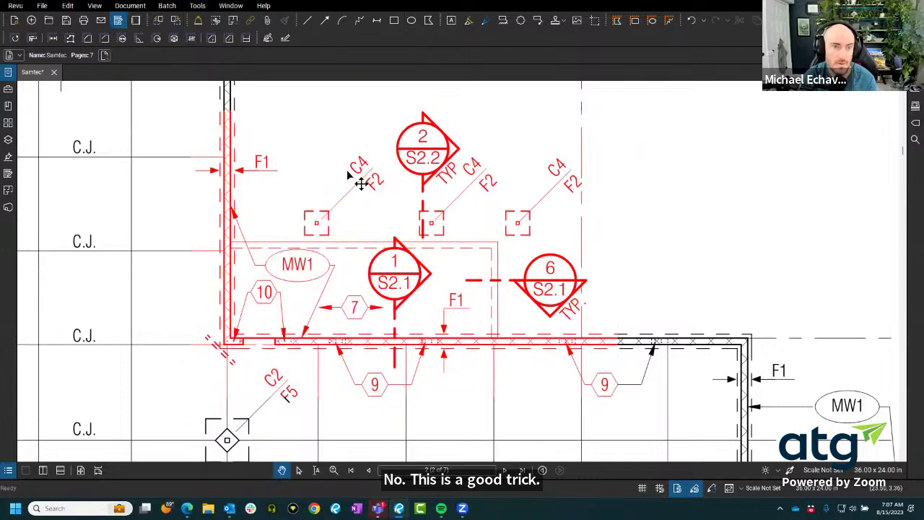
Step: Try the red markup's blend mode as Color Dodge, Color Burn, Hard Light, Soft Light, then Difference
{"action": "left_click", "coordinate": [298, 55]}
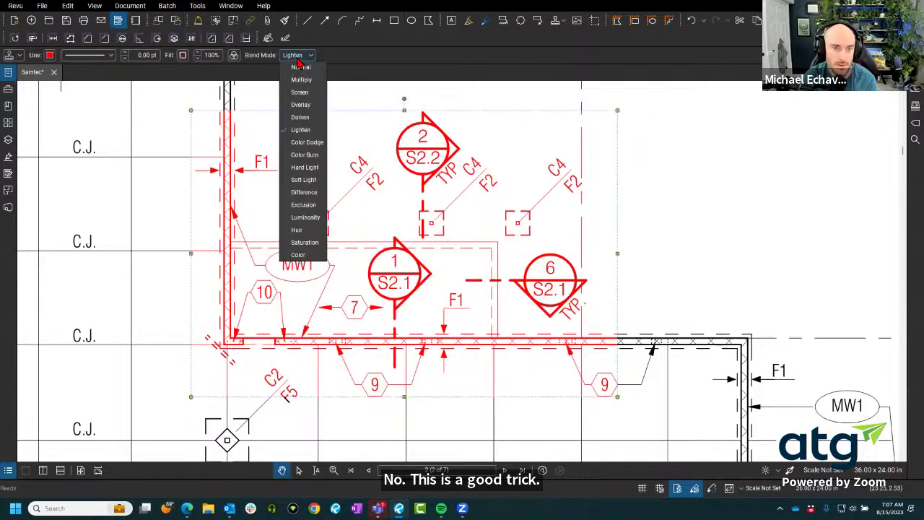
{"action": "left_click", "coordinate": [301, 145]}
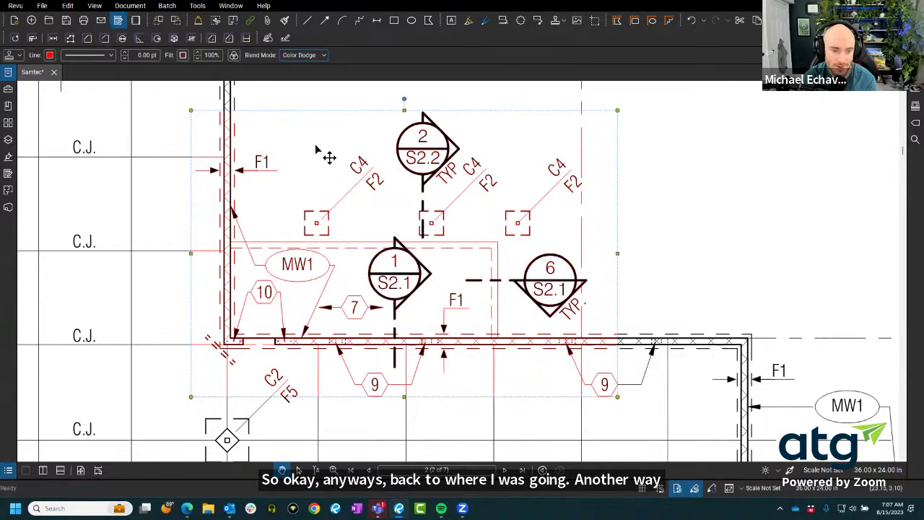
{"action": "left_click", "coordinate": [305, 55]}
{"action": "left_click", "coordinate": [296, 153]}
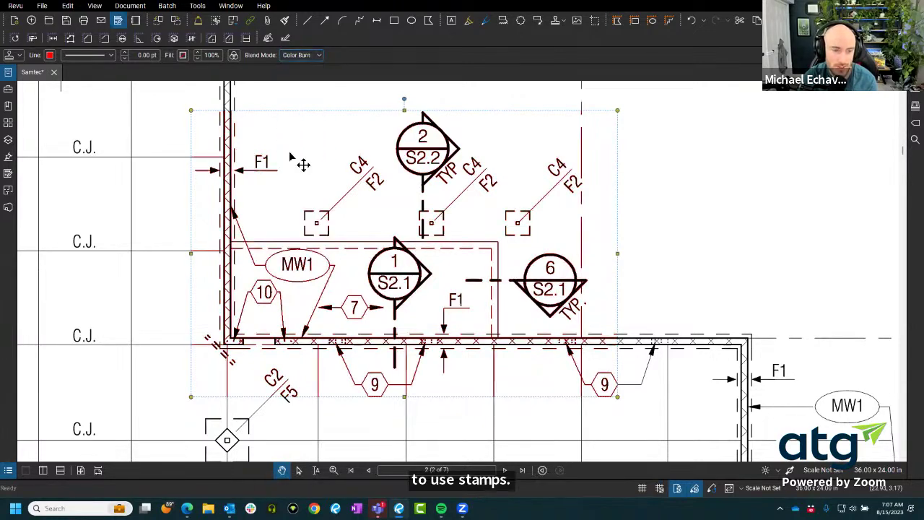
{"action": "left_click", "coordinate": [294, 56]}
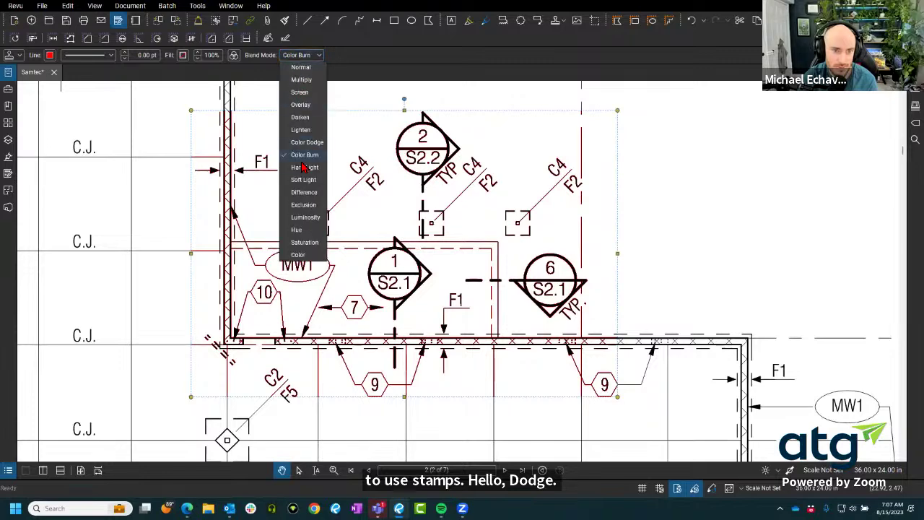
{"action": "left_click", "coordinate": [301, 171]}
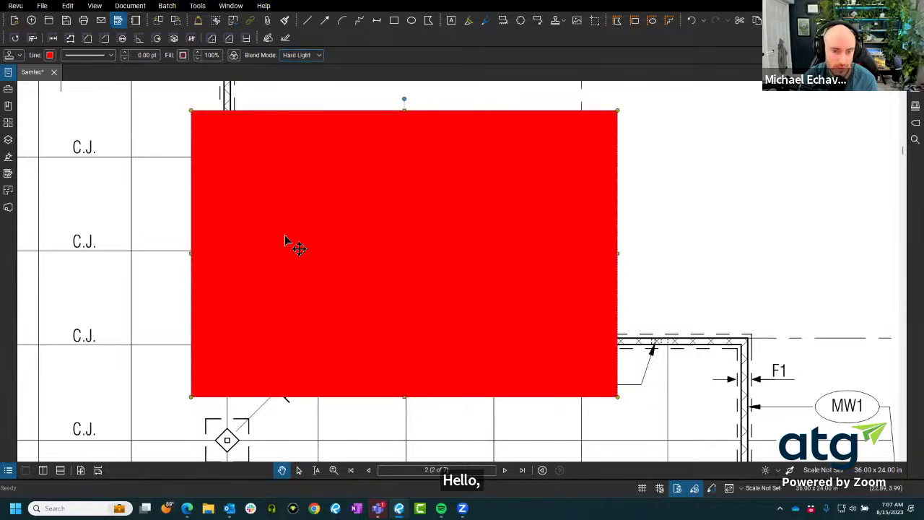
{"action": "scroll", "coordinate": [354, 224], "scroll_direction": "down", "scroll_amount": 5}
{"action": "scroll", "coordinate": [357, 227], "scroll_direction": "up", "scroll_amount": 3}
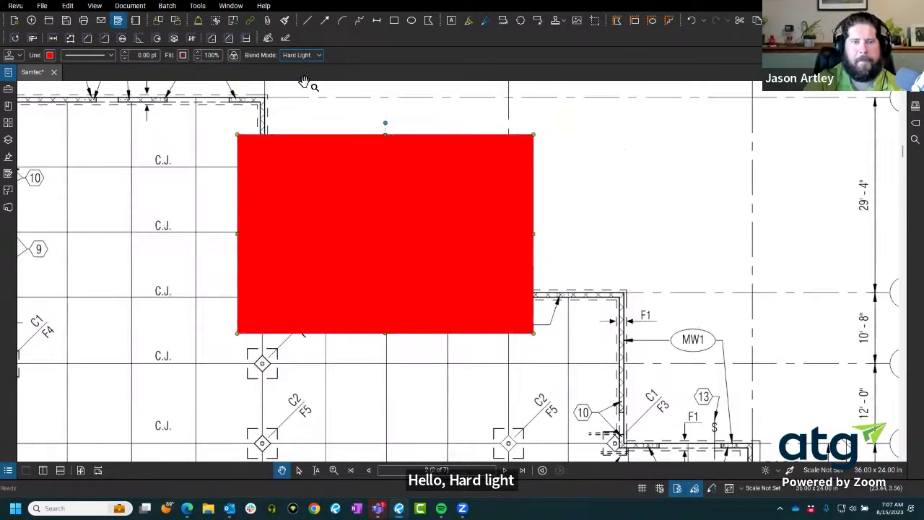
{"action": "left_click", "coordinate": [302, 55]}
{"action": "left_click", "coordinate": [303, 180]}
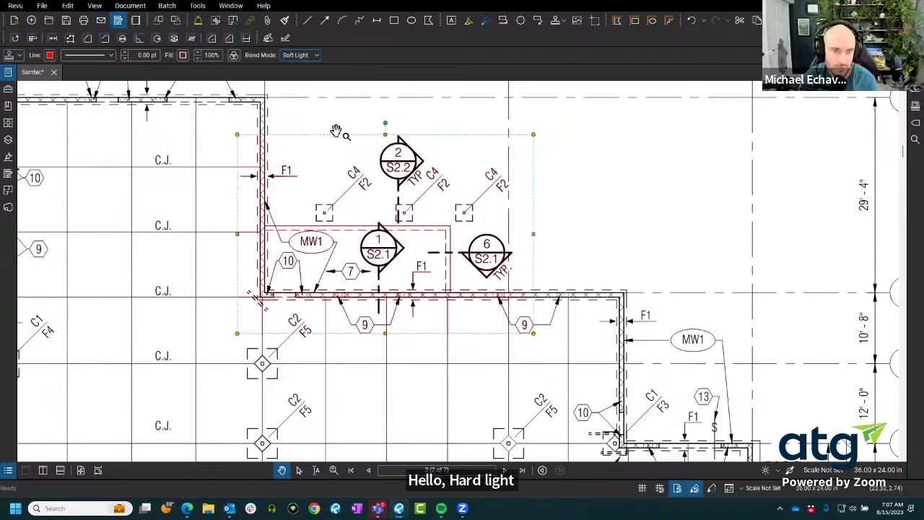
{"action": "scroll", "coordinate": [336, 144], "scroll_direction": "up", "scroll_amount": 2}
{"action": "left_click", "coordinate": [301, 55]}
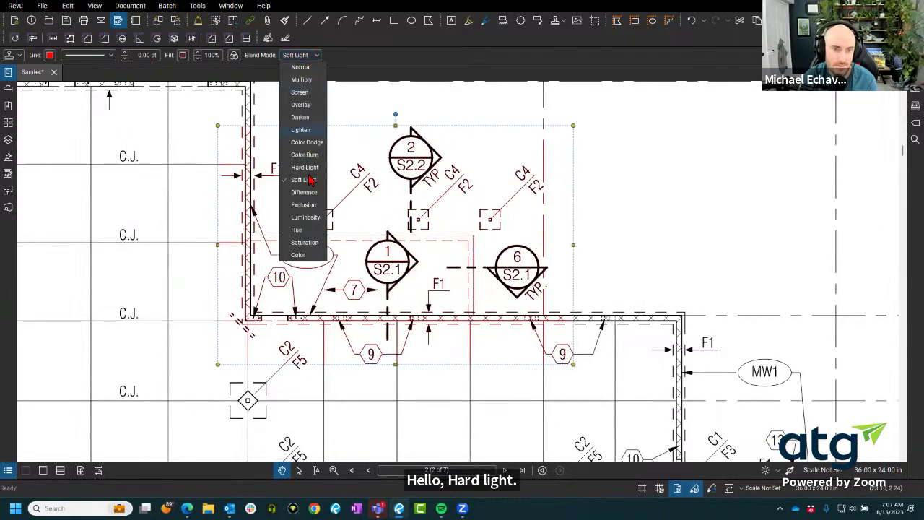
{"action": "left_click", "coordinate": [304, 194]}
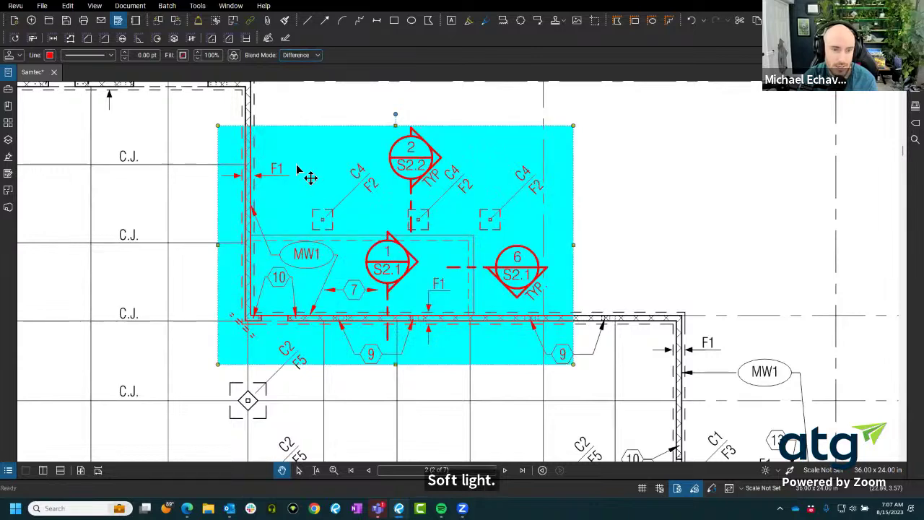
Step: Cycle the blend mode through Exclusion, Luminosity, Hue and Saturation
{"action": "left_click", "coordinate": [299, 55]}
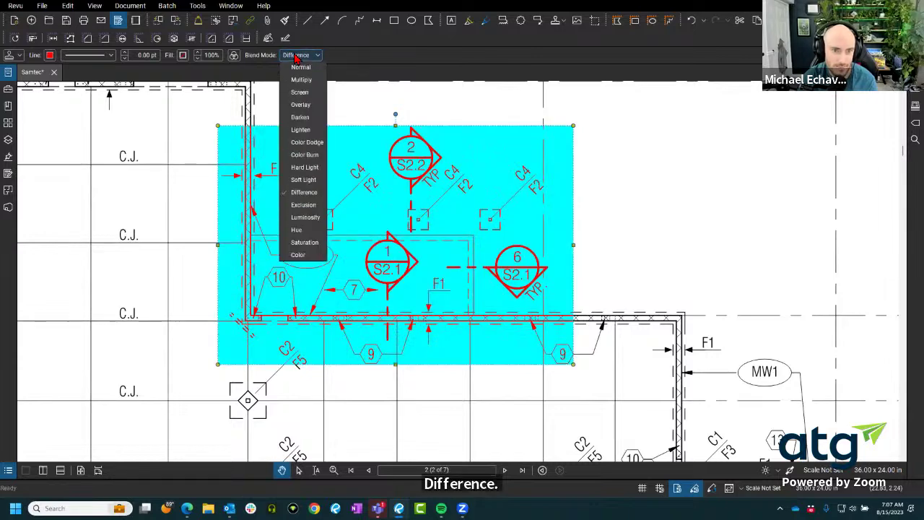
{"action": "left_click", "coordinate": [299, 206]}
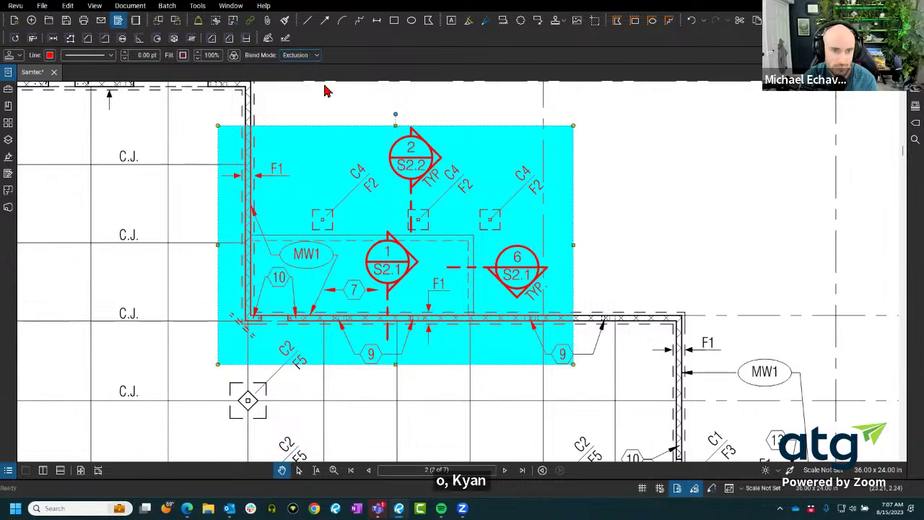
{"action": "left_click", "coordinate": [313, 61]}
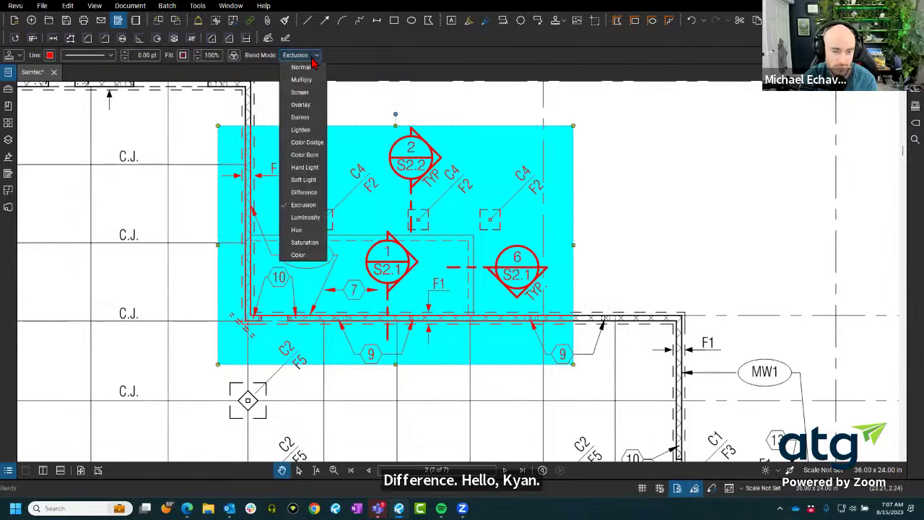
{"action": "left_click", "coordinate": [306, 218]}
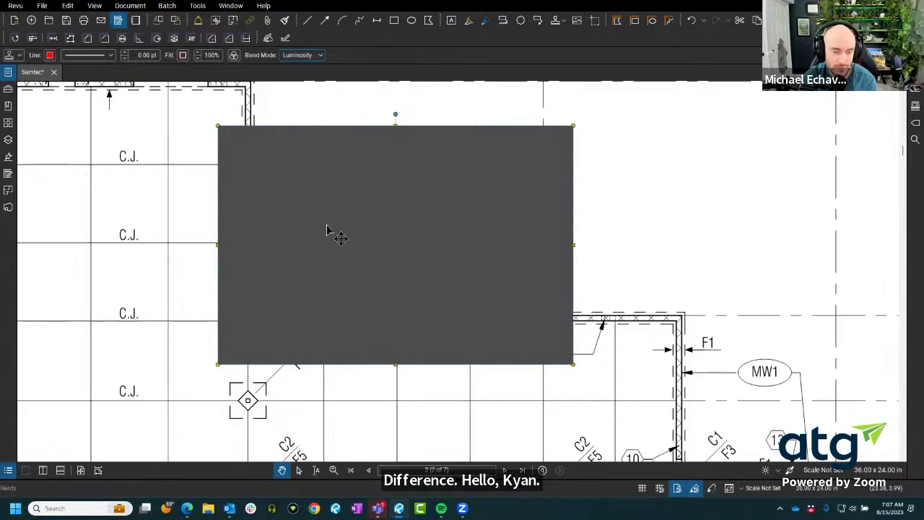
{"action": "left_click", "coordinate": [319, 61]}
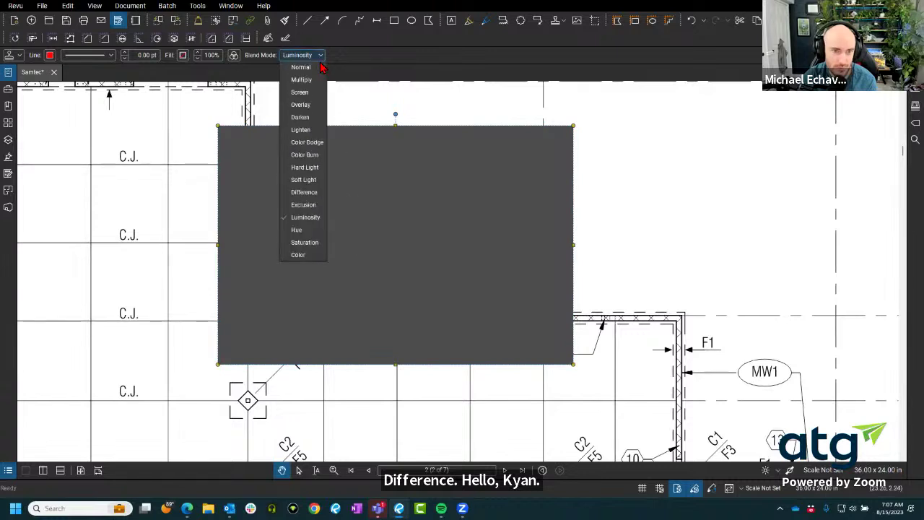
{"action": "left_click", "coordinate": [306, 230]}
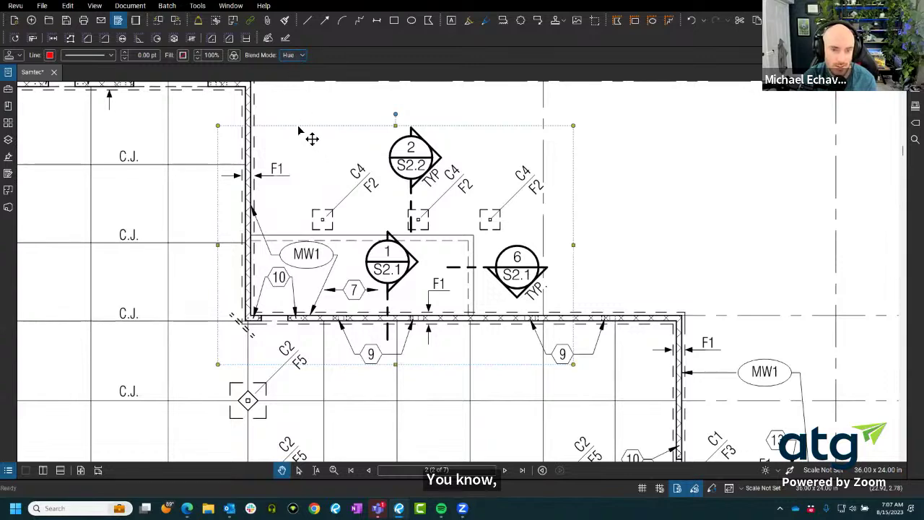
{"action": "scroll", "coordinate": [298, 128], "scroll_direction": "up", "scroll_amount": 2}
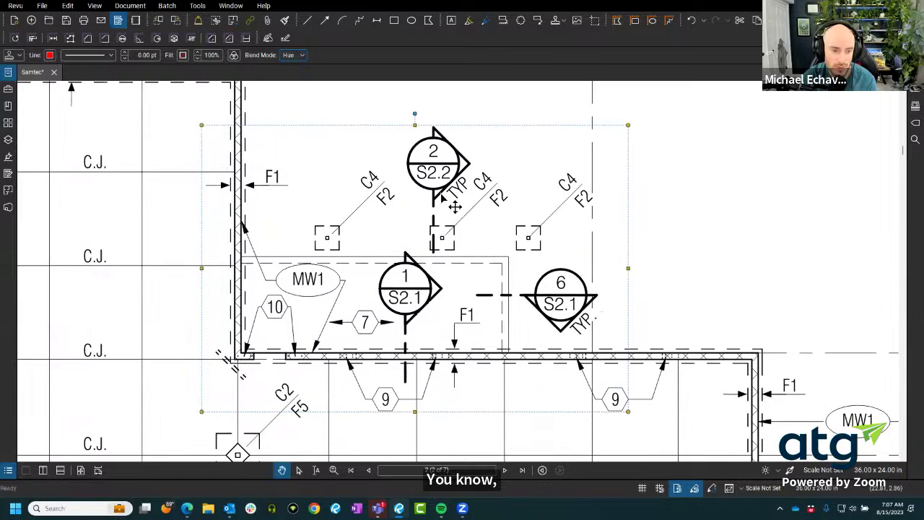
{"action": "left_click", "coordinate": [300, 56]}
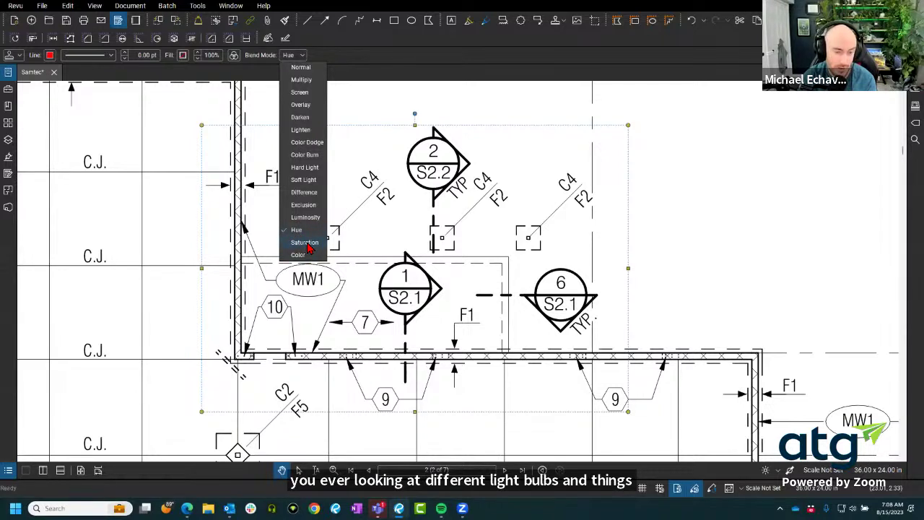
{"action": "left_click", "coordinate": [305, 243]}
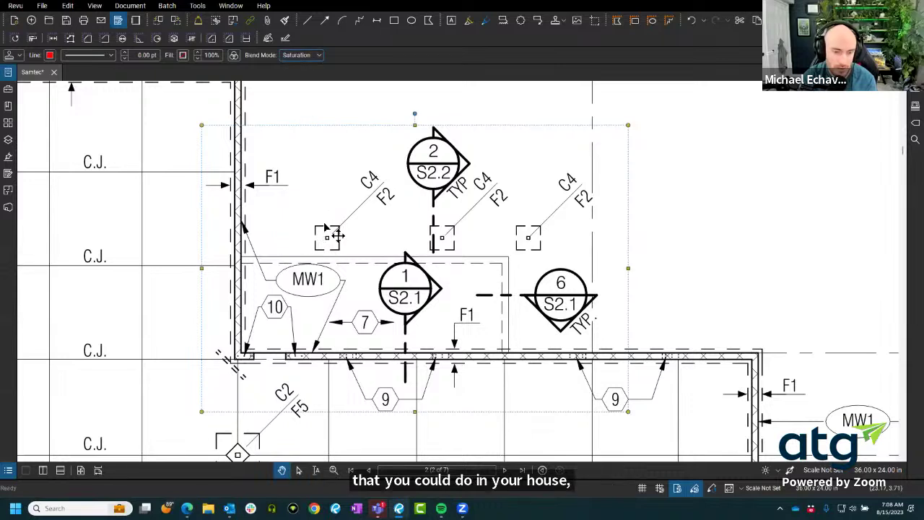
Step: Try Color, Overlay and Darken blending, then settle on Lighten
{"action": "left_click", "coordinate": [314, 57]}
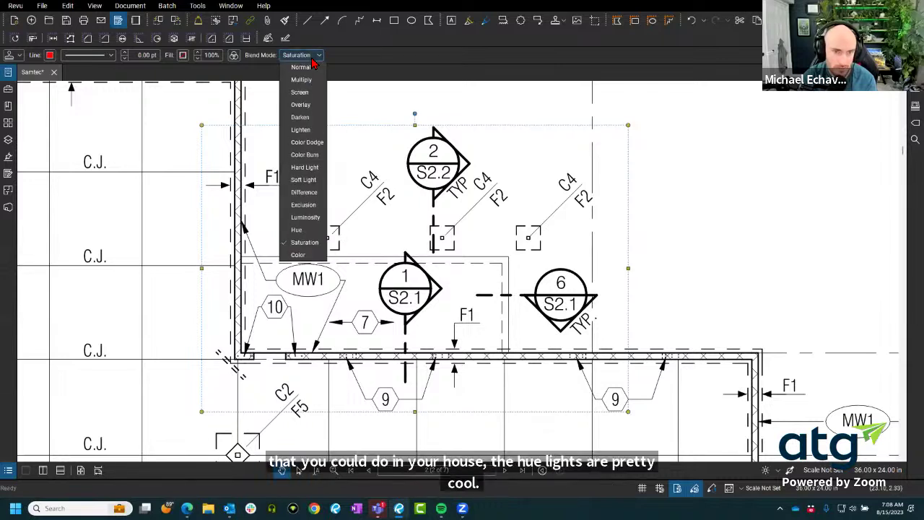
{"action": "left_click", "coordinate": [304, 256]}
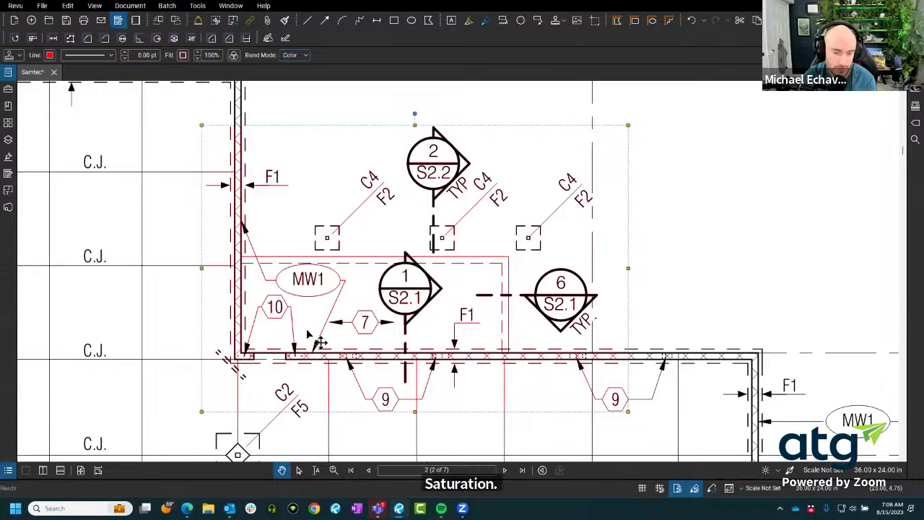
{"action": "left_click", "coordinate": [295, 55]}
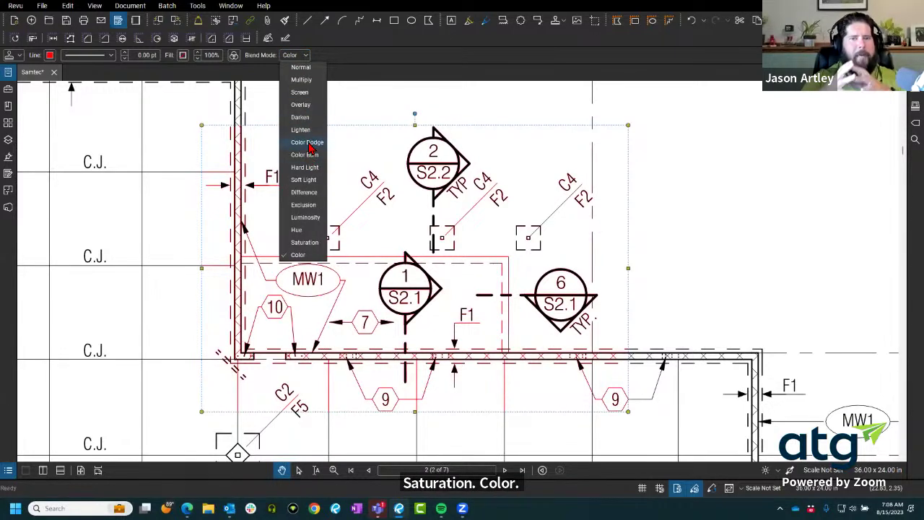
{"action": "left_click", "coordinate": [312, 104]}
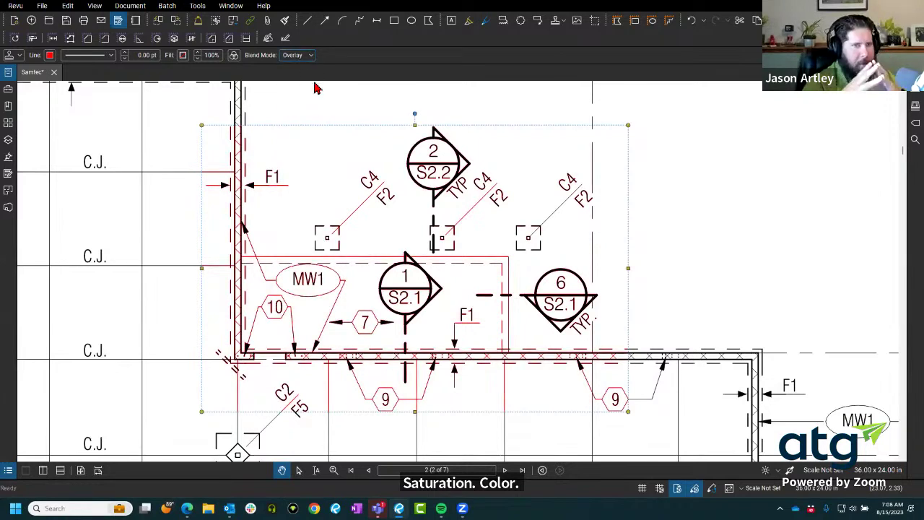
{"action": "left_click", "coordinate": [303, 55]}
{"action": "left_click", "coordinate": [312, 117]}
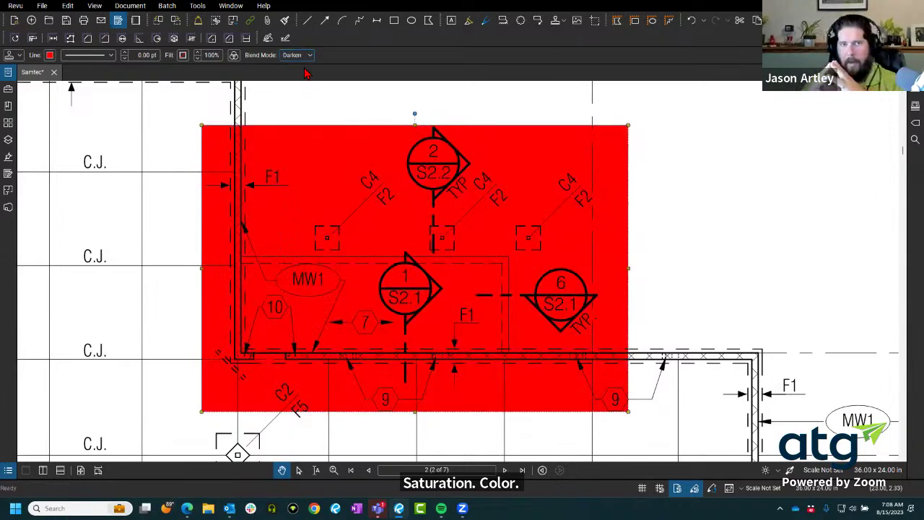
{"action": "left_click", "coordinate": [306, 55]}
{"action": "left_click", "coordinate": [307, 130]}
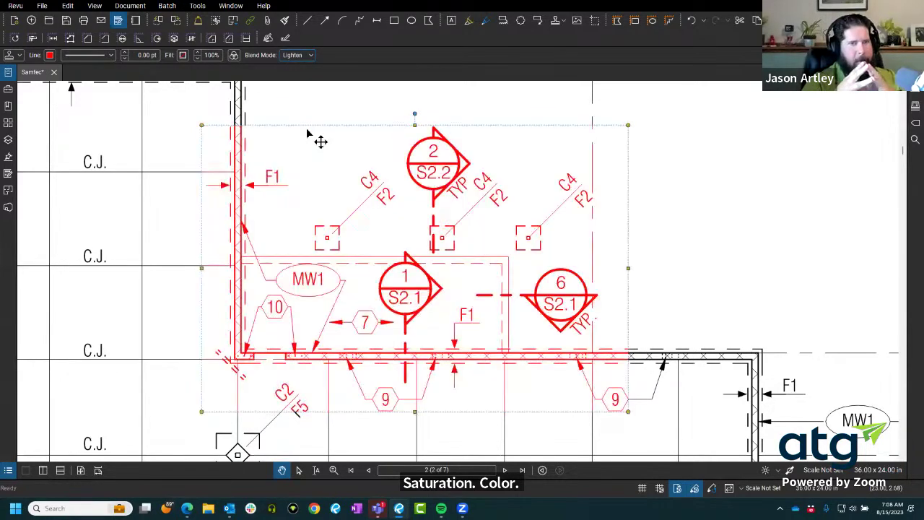
{"action": "scroll", "coordinate": [318, 144], "scroll_direction": "down", "scroll_amount": 3}
{"action": "scroll", "coordinate": [334, 287], "scroll_direction": "up", "scroll_amount": 5}
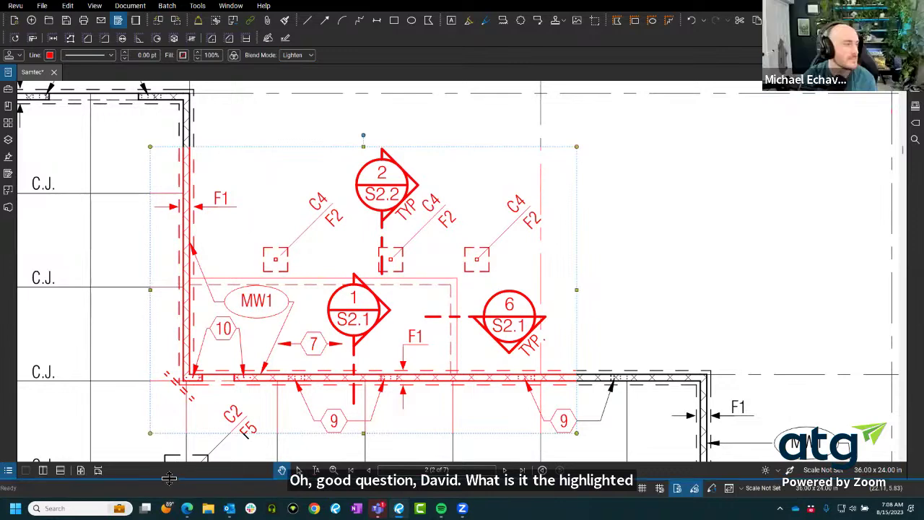
{"action": "left_click_drag", "start_coordinate": [168, 478], "coordinate": [188, 281]}
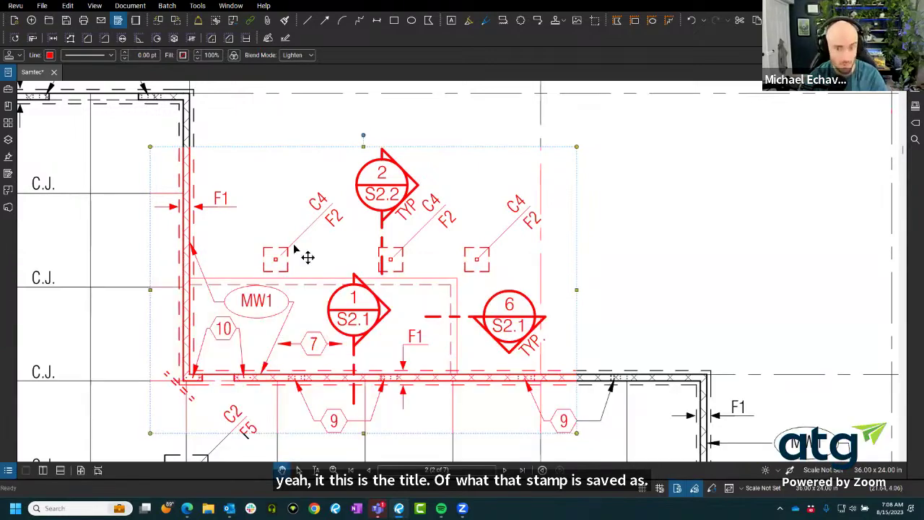
{"action": "left_click", "coordinate": [8, 305]}
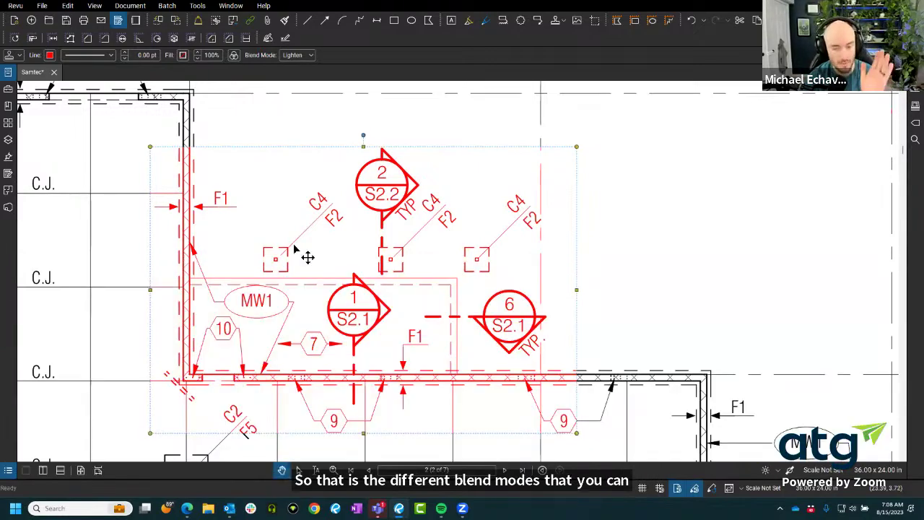
{"action": "scroll", "coordinate": [308, 258], "scroll_direction": "down", "scroll_amount": 6}
Step: Pan the view to the top right of the sheet near the red markup
{"action": "scroll", "coordinate": [398, 248], "scroll_direction": "up", "scroll_amount": 4}
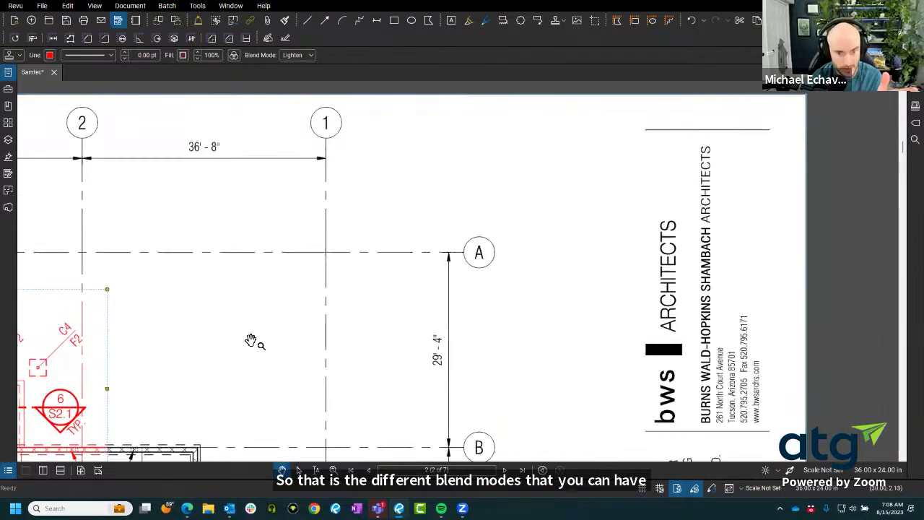
{"action": "mouse_move", "coordinate": [251, 341]}
{"action": "left_mouse_down"}
{"action": "mouse_move", "coordinate": [316, 318]}
{"action": "mouse_move", "coordinate": [433, 312]}
{"action": "left_mouse_up"}
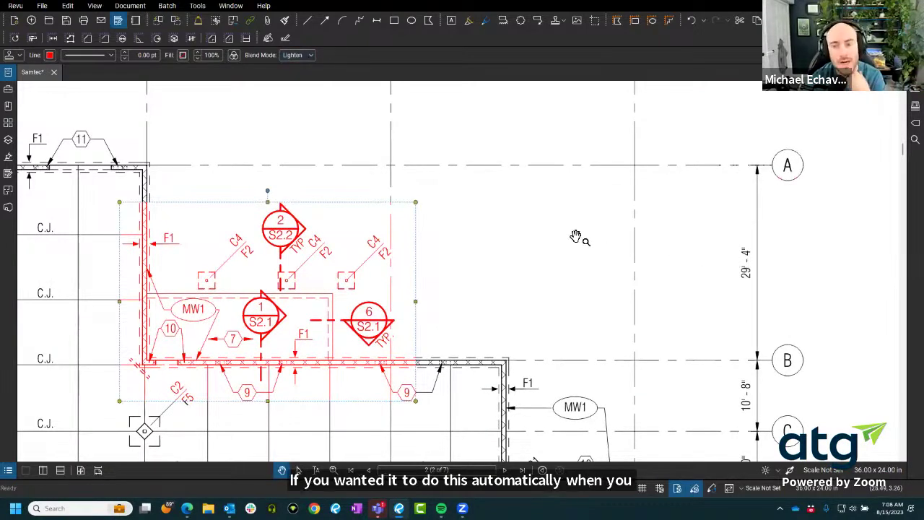
{"action": "left_click_drag", "start_coordinate": [539, 243], "coordinate": [471, 250]}
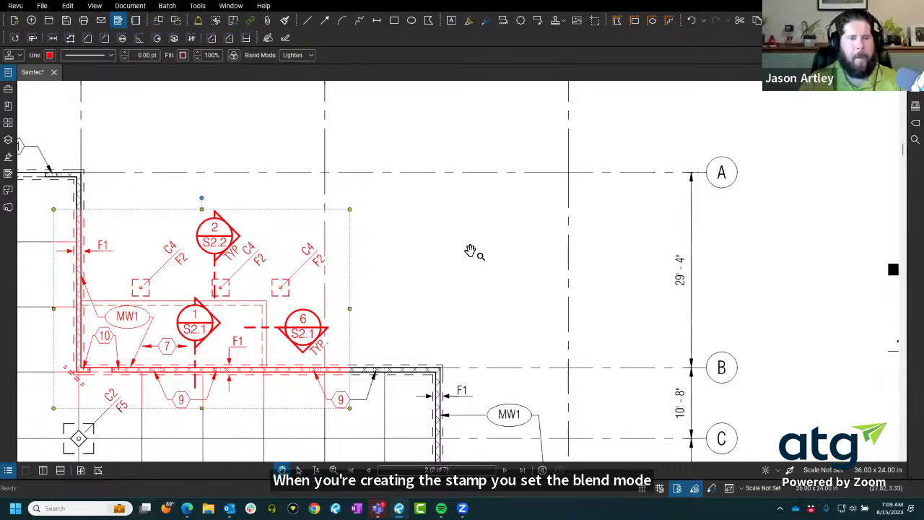
{"action": "scroll", "coordinate": [473, 252], "scroll_direction": "down", "scroll_amount": 4}
{"action": "scroll", "coordinate": [491, 242], "scroll_direction": "up", "scroll_amount": 2}
Step: Paste the MCR STAMPS FUN stamp there and set its blend mode to Normal
{"action": "key", "text": "ctrl+v"}
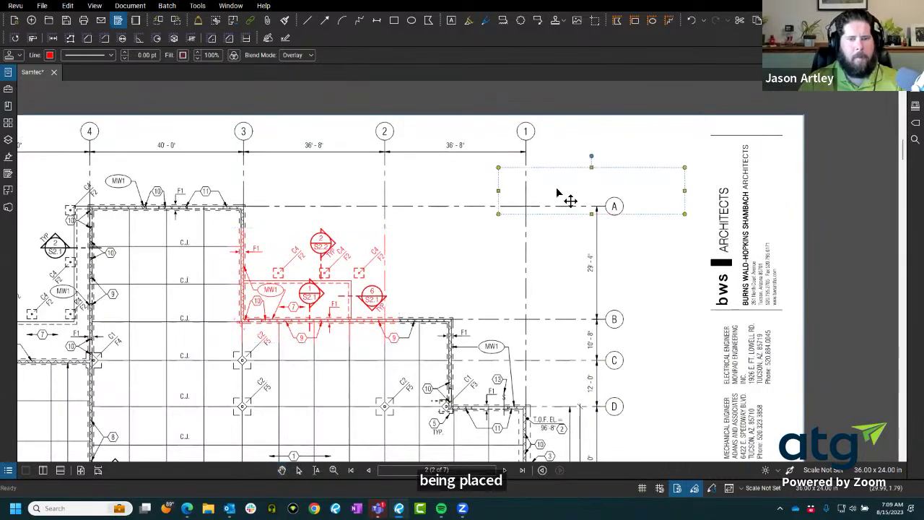
{"action": "left_click", "coordinate": [296, 55]}
{"action": "left_click", "coordinate": [294, 70]}
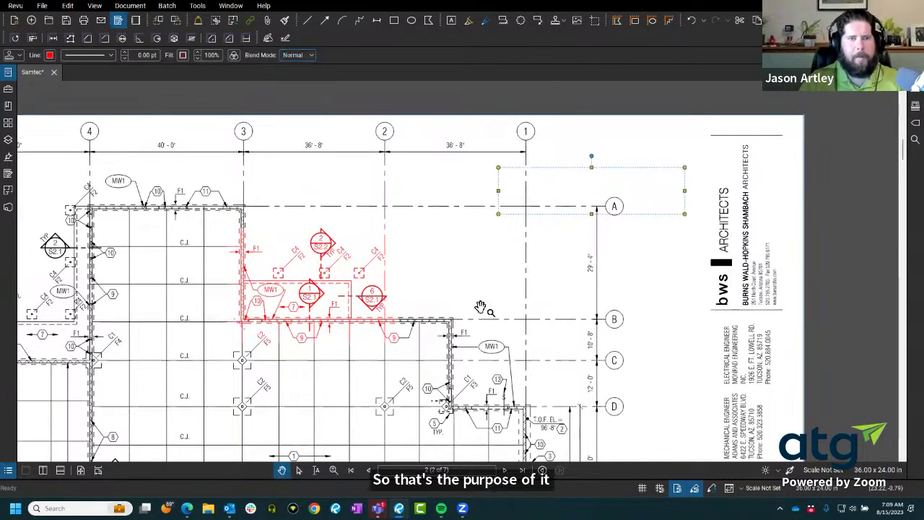
{"action": "left_click", "coordinate": [495, 298]}
Step: Move the MCR STAMPS FUN stamp past grid bubble 1, shrink it, and seat it atop the title block
{"action": "scroll", "coordinate": [432, 216], "scroll_direction": "right", "scroll_amount": 3}
{"action": "left_click_drag", "start_coordinate": [432, 209], "coordinate": [459, 175]}
{"action": "scroll", "coordinate": [496, 247], "scroll_direction": "up", "scroll_amount": 2}
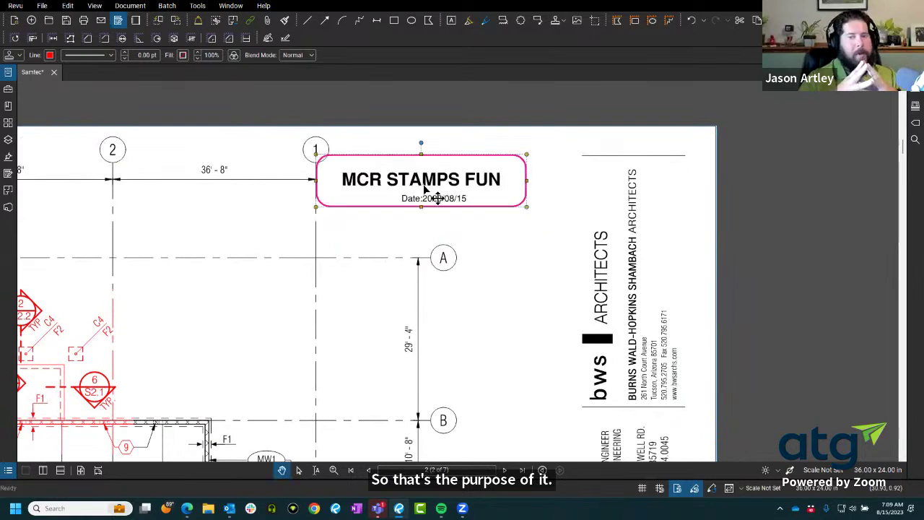
{"action": "left_click_drag", "start_coordinate": [431, 192], "coordinate": [468, 201]}
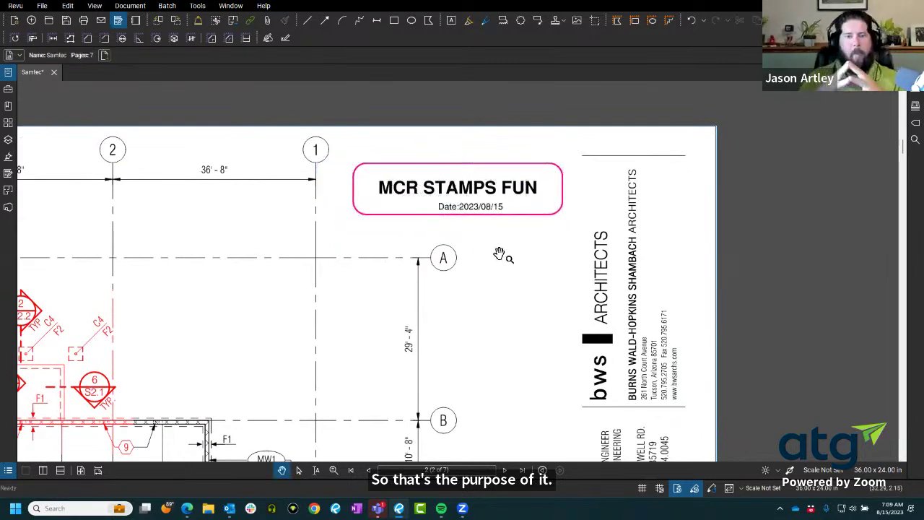
{"action": "scroll", "coordinate": [499, 253], "scroll_direction": "down", "scroll_amount": 3}
{"action": "scroll", "coordinate": [520, 249], "scroll_direction": "up", "scroll_amount": 2}
{"action": "left_click_drag", "start_coordinate": [536, 237], "coordinate": [614, 187]}
{"action": "scroll", "coordinate": [591, 213], "scroll_direction": "up", "scroll_amount": 3}
{"action": "scroll", "coordinate": [592, 212], "scroll_direction": "down", "scroll_amount": 2}
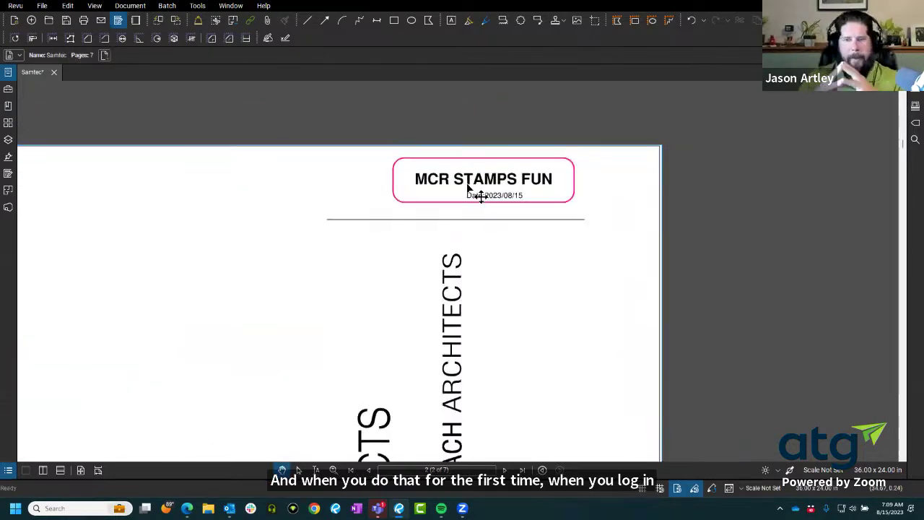
{"action": "left_click_drag", "start_coordinate": [478, 196], "coordinate": [461, 209]}
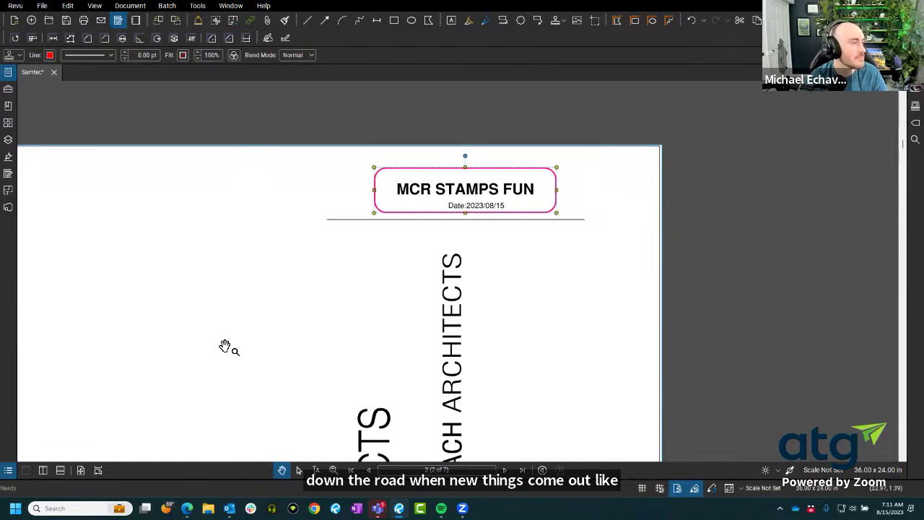
Step: Check the title block, then nudge the MCR STAMPS FUN stamp to sit just above its top rule
{"action": "scroll", "coordinate": [426, 221], "scroll_direction": "down", "scroll_amount": 5}
{"action": "left_click", "coordinate": [420, 269]}
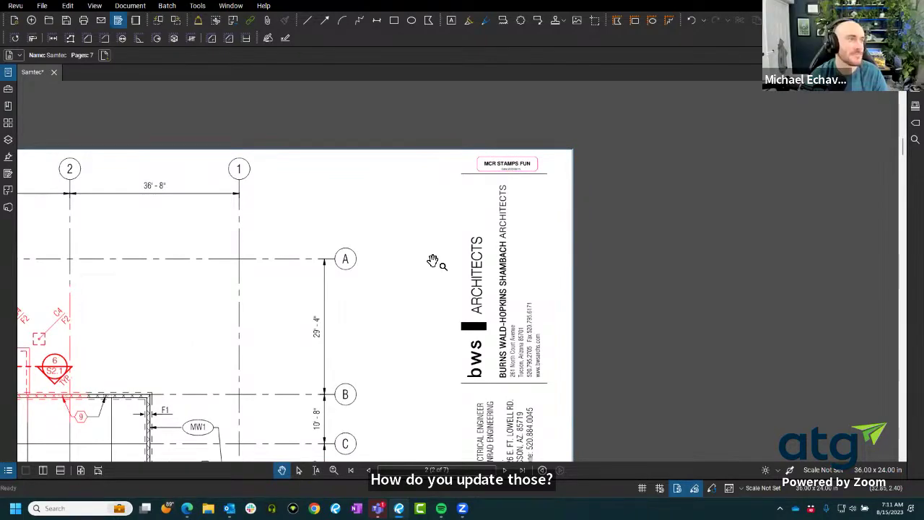
{"action": "scroll", "coordinate": [530, 157], "scroll_direction": "up", "scroll_amount": 5}
{"action": "scroll", "coordinate": [433, 188], "scroll_direction": "up", "scroll_amount": 1}
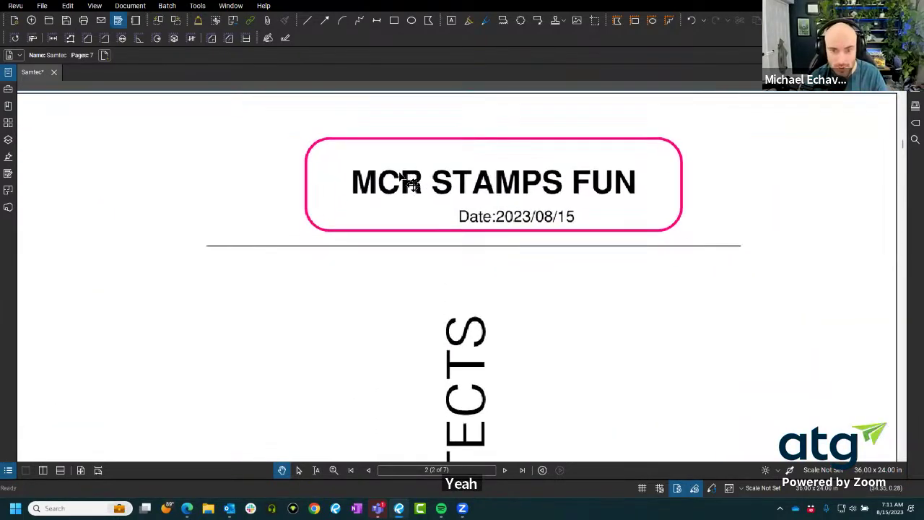
{"action": "scroll", "coordinate": [515, 196], "scroll_direction": "up", "scroll_amount": 2}
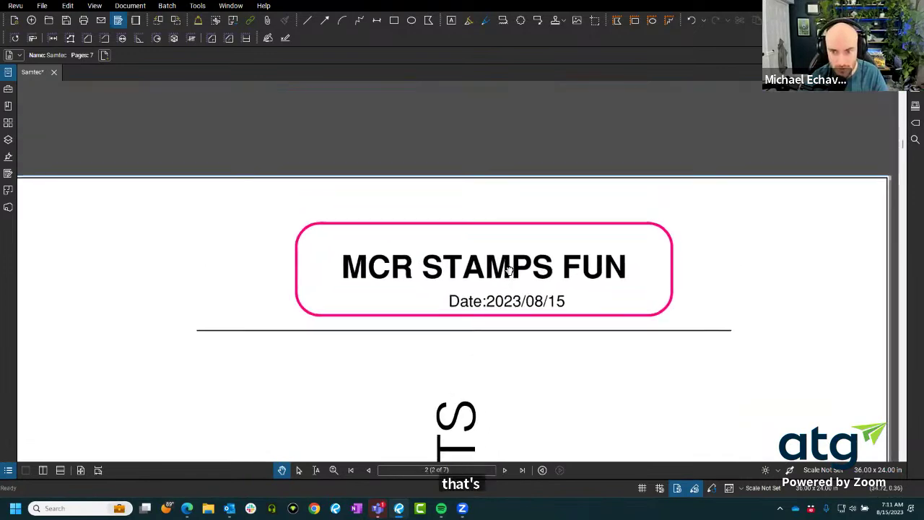
{"action": "left_click_drag", "start_coordinate": [481, 288], "coordinate": [496, 263]}
{"action": "scroll", "coordinate": [495, 263], "scroll_direction": "down", "scroll_amount": 2}
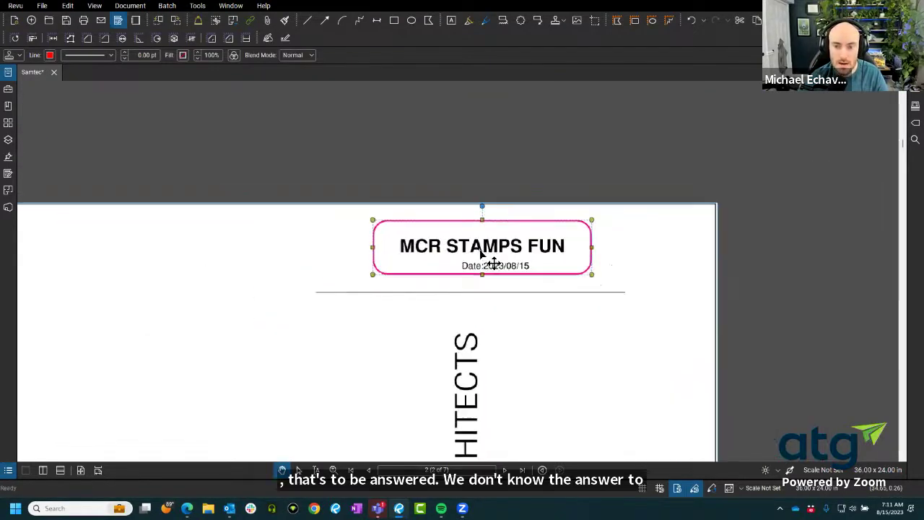
{"action": "scroll", "coordinate": [493, 263], "scroll_direction": "up", "scroll_amount": 2}
Step: Apply the MCR STAMPS FUN stamp to All Pages (1 - 7), then step through pages to check
{"action": "right_click", "coordinate": [480, 250]}
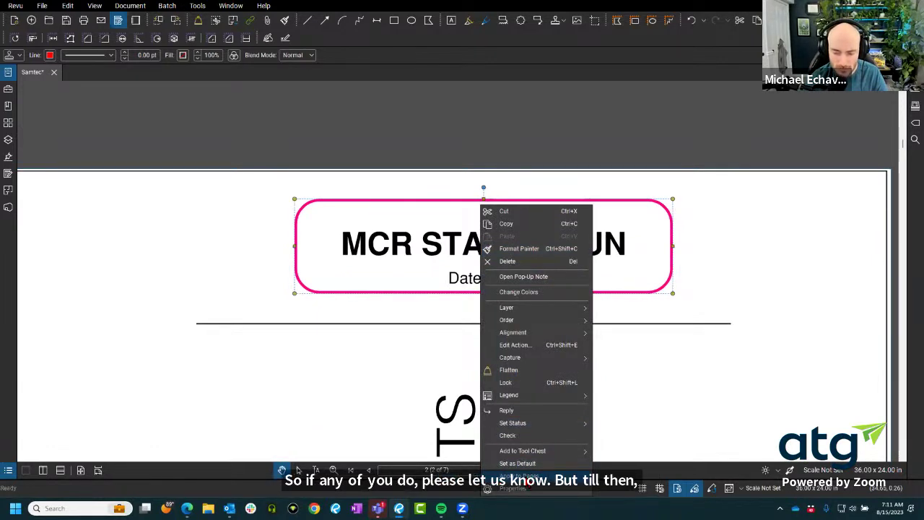
{"action": "left_click", "coordinate": [520, 476]}
{"action": "left_click", "coordinate": [526, 215]}
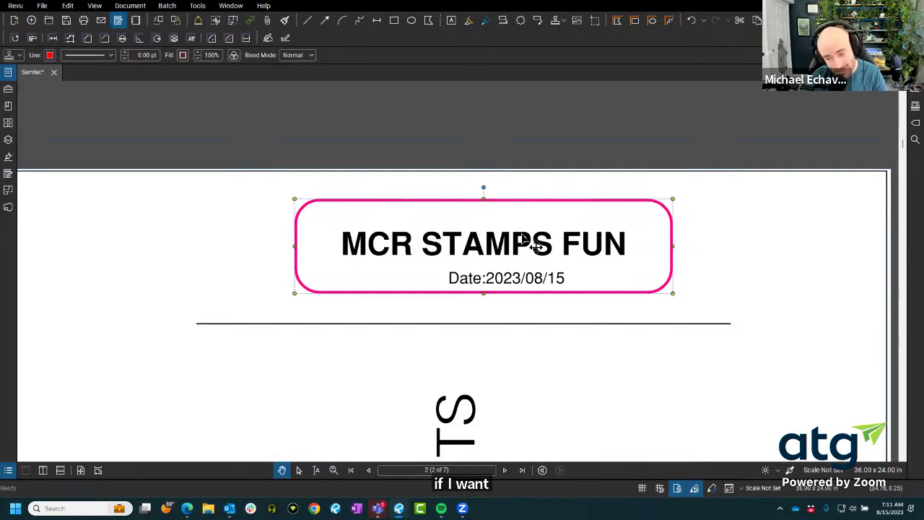
{"action": "right_click", "coordinate": [521, 244]}
{"action": "left_click", "coordinate": [564, 450]}
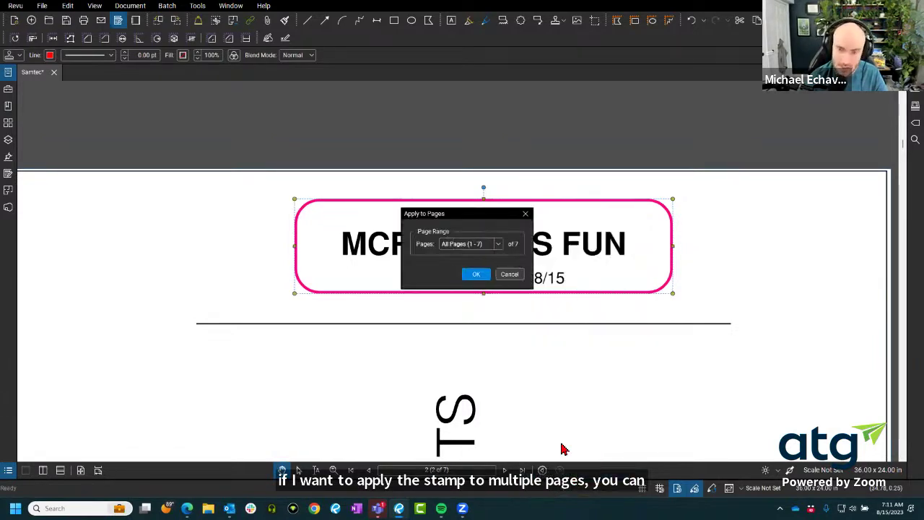
{"action": "left_click", "coordinate": [497, 244]}
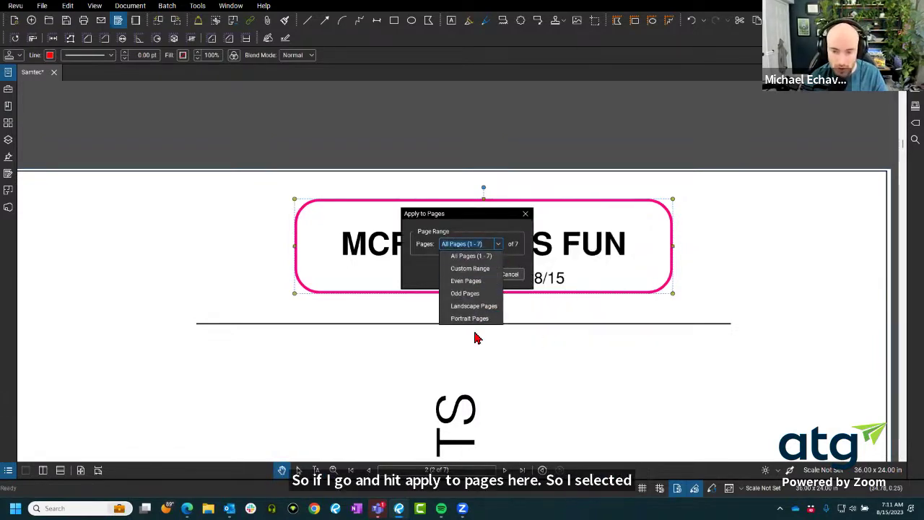
{"action": "left_click", "coordinate": [481, 271]}
{"action": "left_click", "coordinate": [497, 244]}
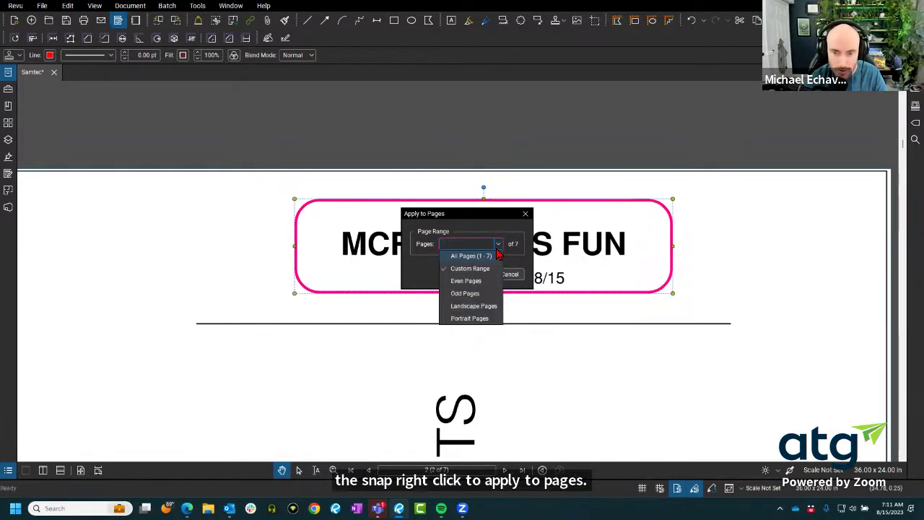
{"action": "left_click", "coordinate": [486, 261]}
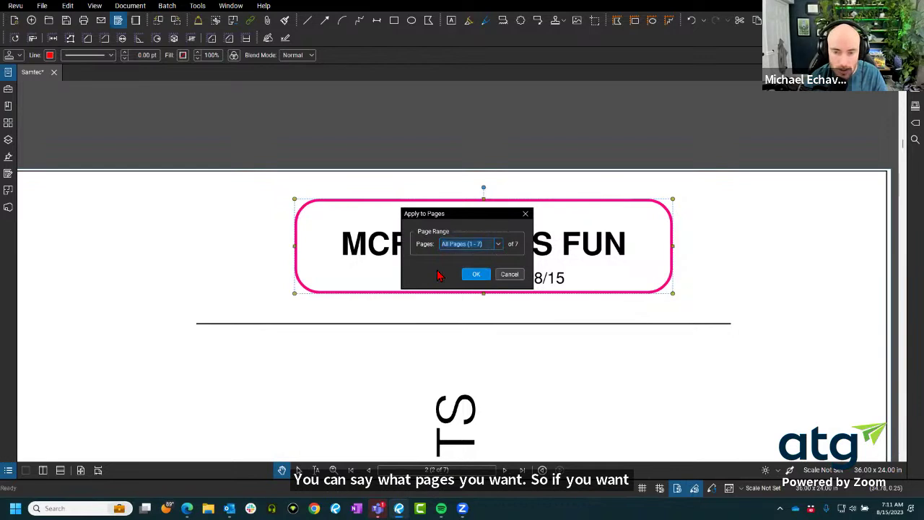
{"action": "key", "text": "Return"}
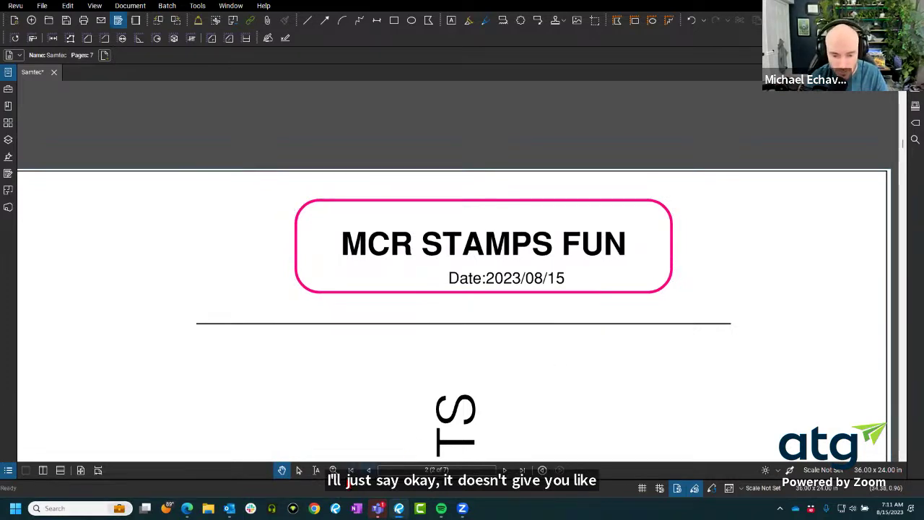
{"action": "left_click", "coordinate": [369, 470]}
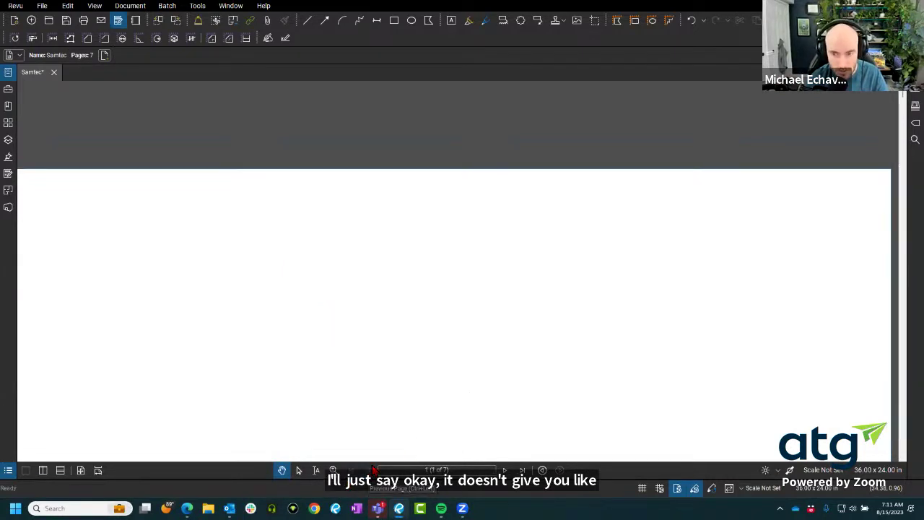
{"action": "left_click", "coordinate": [509, 470]}
Step: Go to page 4, zoom to its title block, and show the page thumbnails
{"action": "left_click", "coordinate": [509, 470]}
{"action": "left_click", "coordinate": [509, 470]}
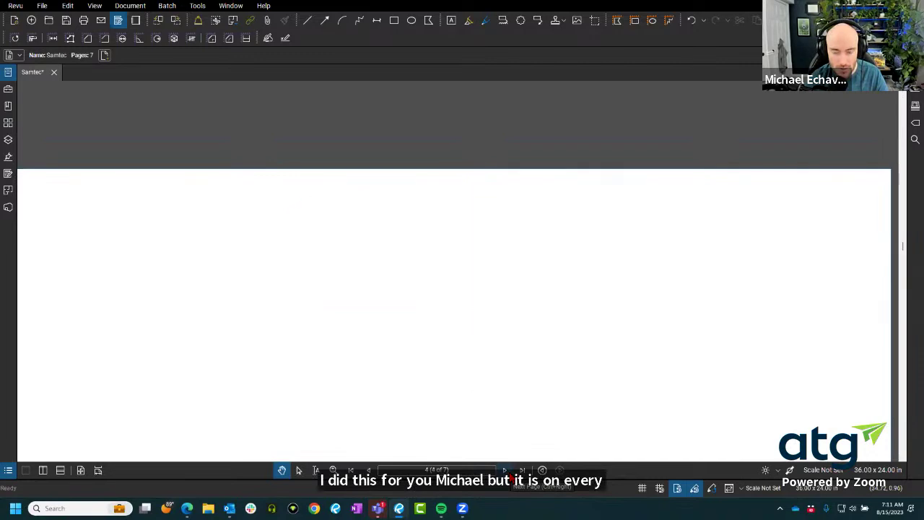
{"action": "scroll", "coordinate": [430, 308], "scroll_direction": "up", "scroll_amount": 5}
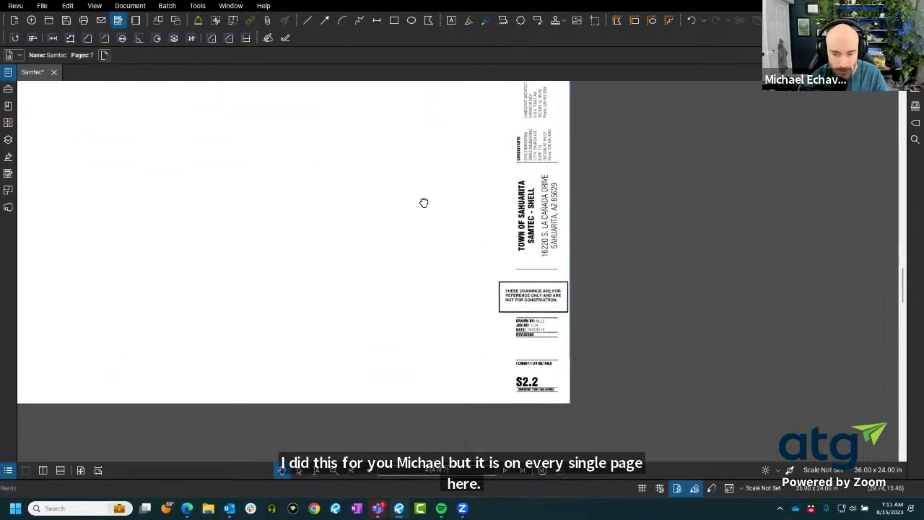
{"action": "scroll", "coordinate": [399, 252], "scroll_direction": "up", "scroll_amount": 2}
{"action": "left_click", "coordinate": [8, 122]}
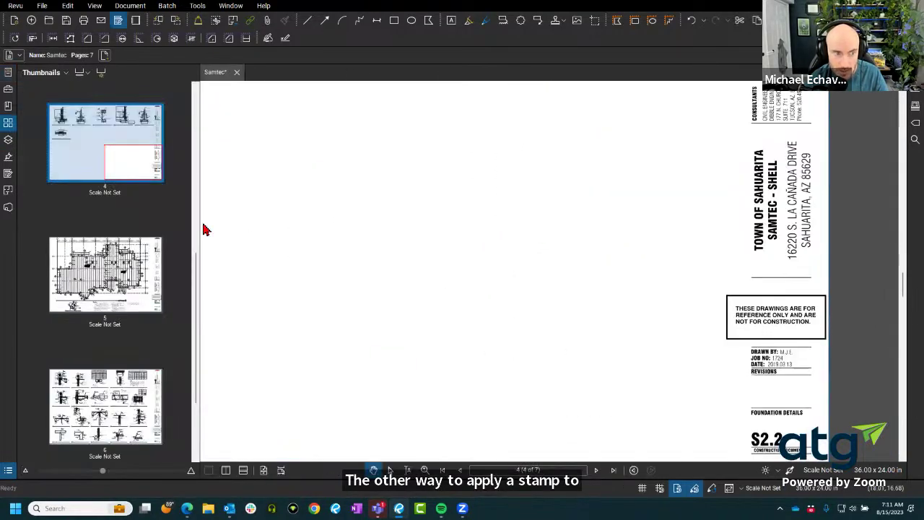
Step: Open Apply Stamp for page 5, pick MCR STAMPS FUN.pdf, check X/Y Position, then cancel
{"action": "right_click", "coordinate": [106, 328]}
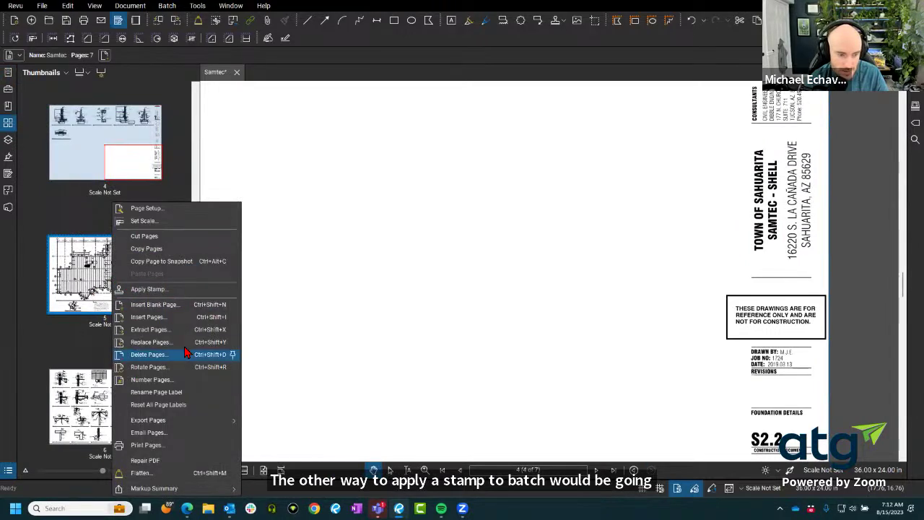
{"action": "left_click", "coordinate": [182, 292]}
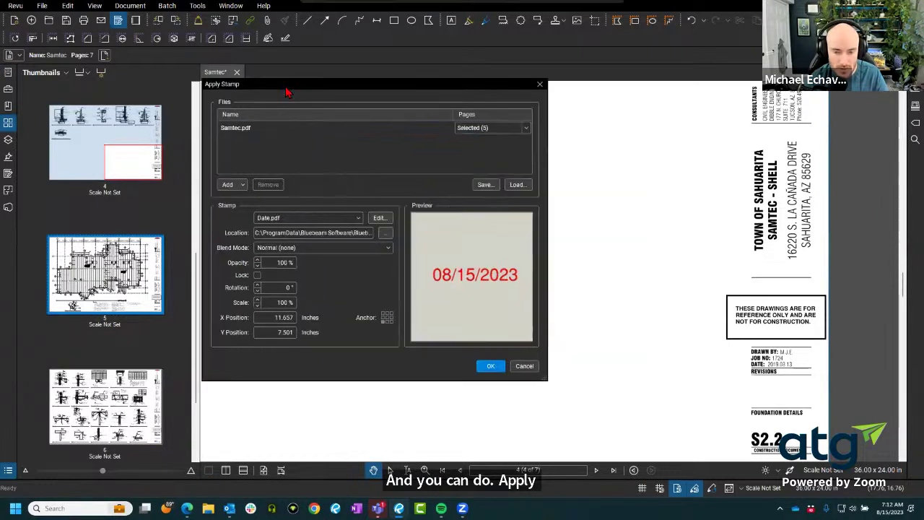
{"action": "left_click_drag", "start_coordinate": [375, 108], "coordinate": [288, 89]}
{"action": "left_click", "coordinate": [314, 217]}
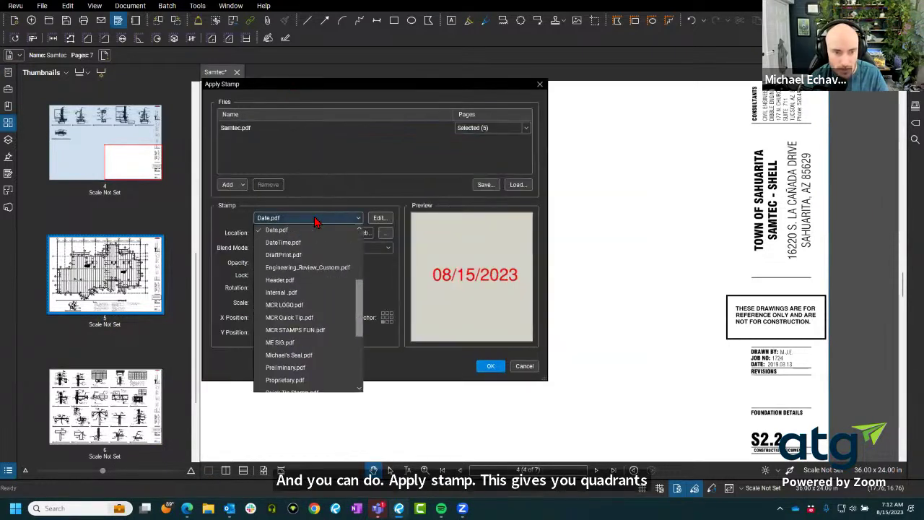
{"action": "left_click", "coordinate": [311, 330]}
{"action": "left_click", "coordinate": [280, 318]}
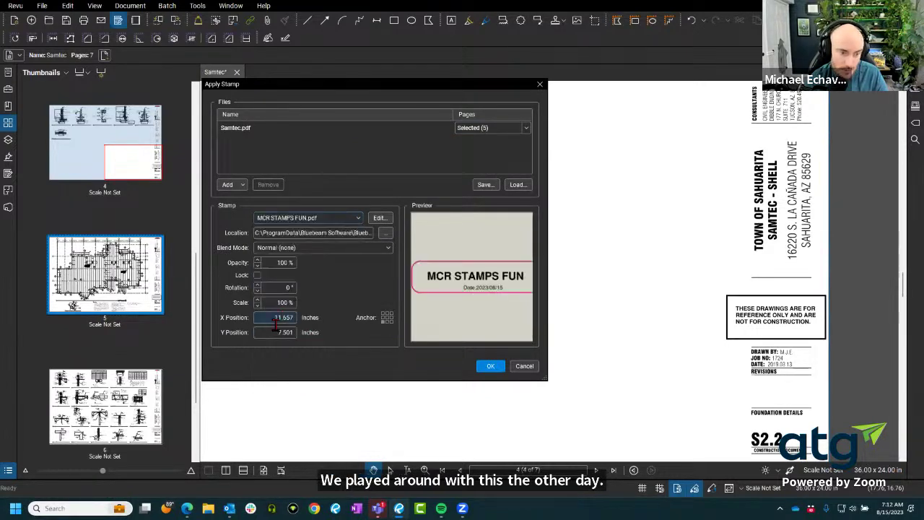
{"action": "left_click", "coordinate": [278, 332]}
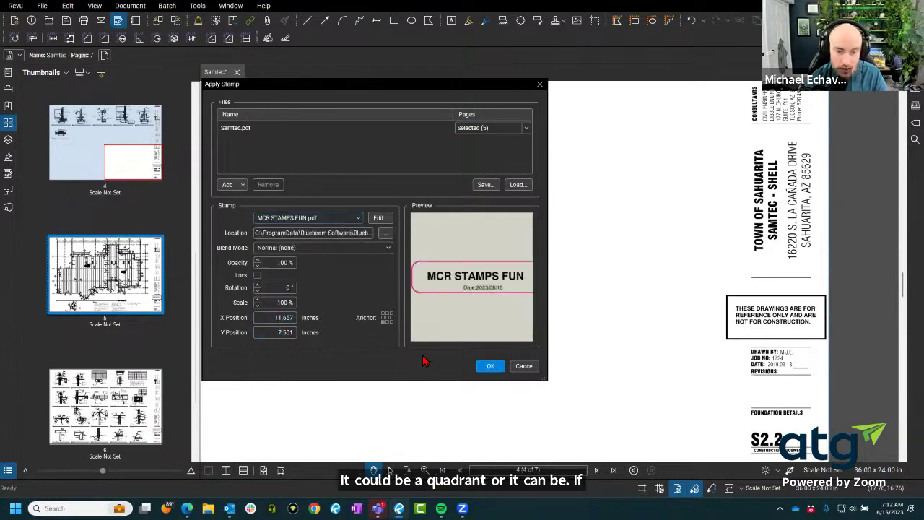
{"action": "left_click", "coordinate": [520, 366]}
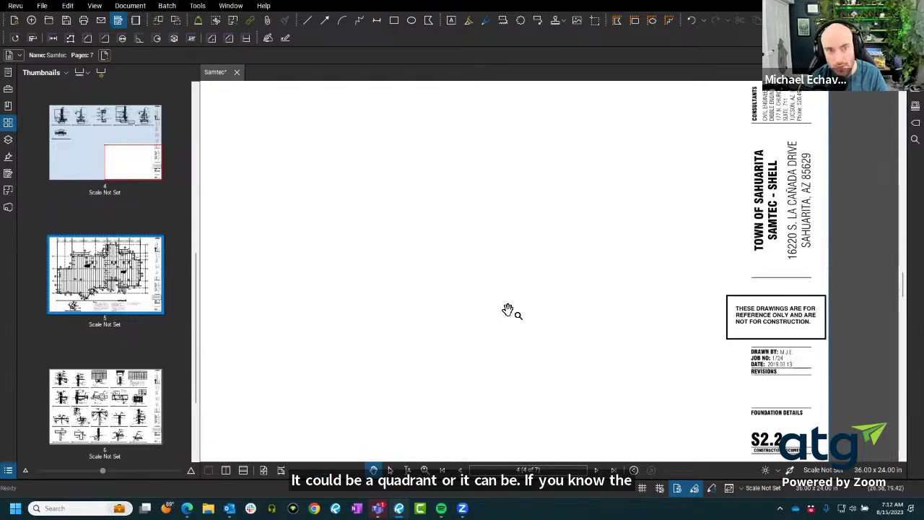
Step: Pick MCR STAMPS FUN.pdf from the Stamp tools
{"action": "left_click", "coordinate": [197, 5]}
{"action": "mouse_move", "coordinate": [213, 30]}
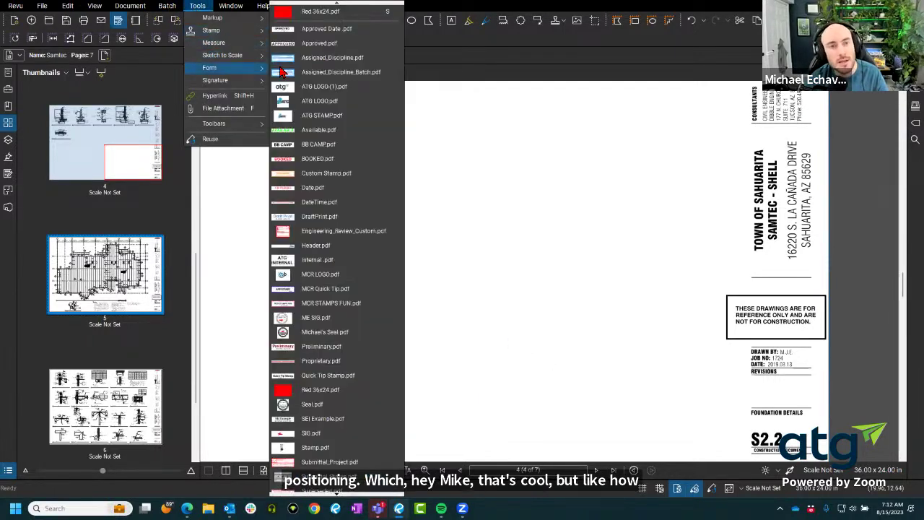
{"action": "left_click", "coordinate": [336, 303]}
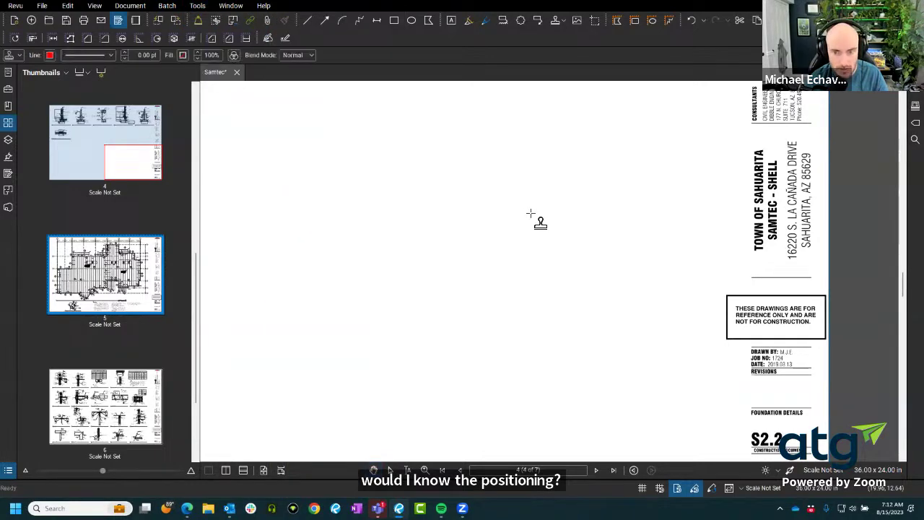
Step: Place the stamp on page 4's title block above the reference-only notice and show its properties
{"action": "scroll", "coordinate": [529, 231], "scroll_direction": "down", "scroll_amount": 3}
{"action": "scroll", "coordinate": [351, 264], "scroll_direction": "up", "scroll_amount": 5}
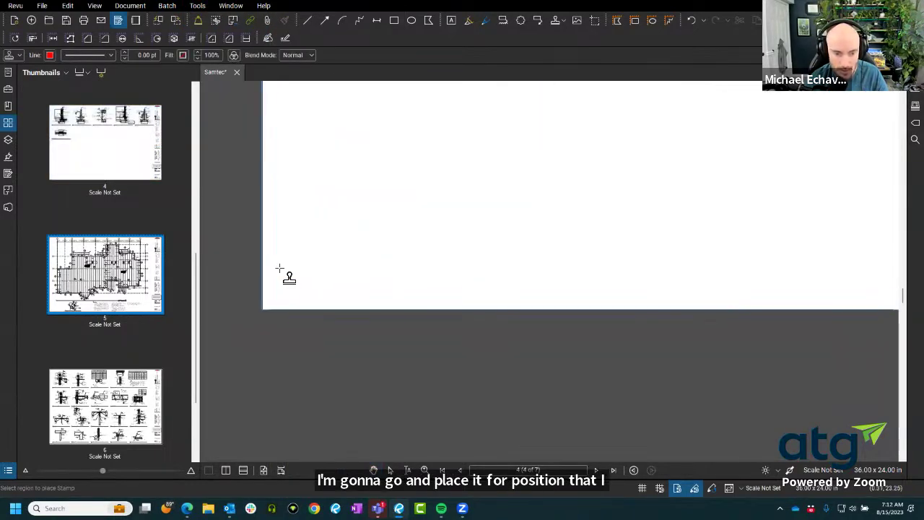
{"action": "scroll", "coordinate": [238, 329], "scroll_direction": "down", "scroll_amount": 3}
{"action": "scroll", "coordinate": [397, 275], "scroll_direction": "up", "scroll_amount": 6}
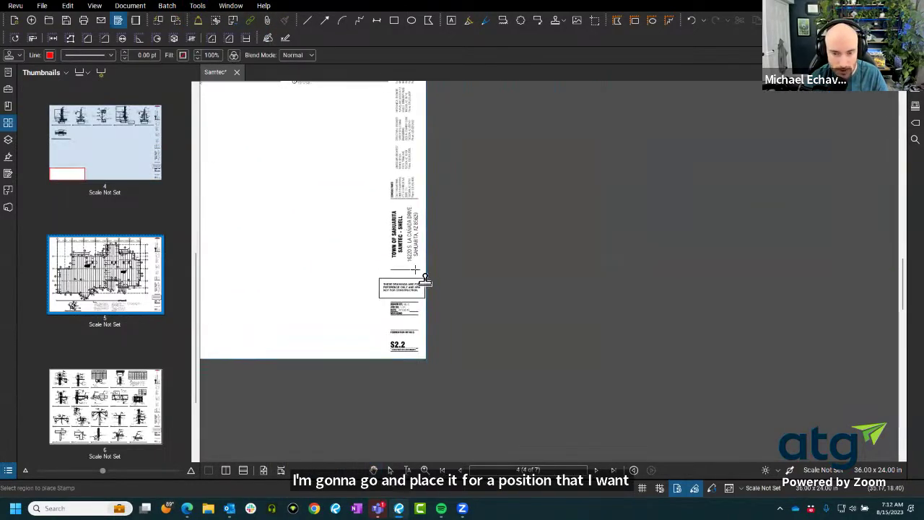
{"action": "scroll", "coordinate": [395, 264], "scroll_direction": "down", "scroll_amount": 1}
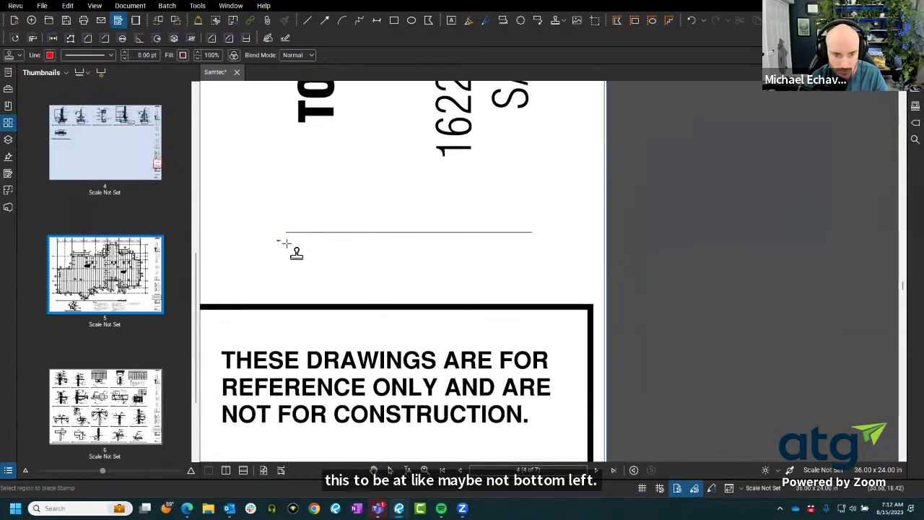
{"action": "left_click_drag", "start_coordinate": [277, 241], "coordinate": [516, 283]}
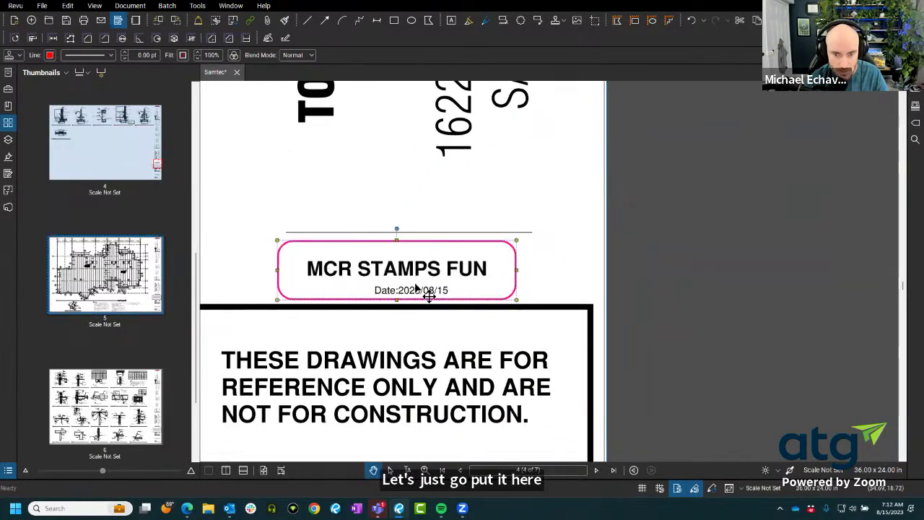
{"action": "left_click_drag", "start_coordinate": [435, 275], "coordinate": [458, 267]}
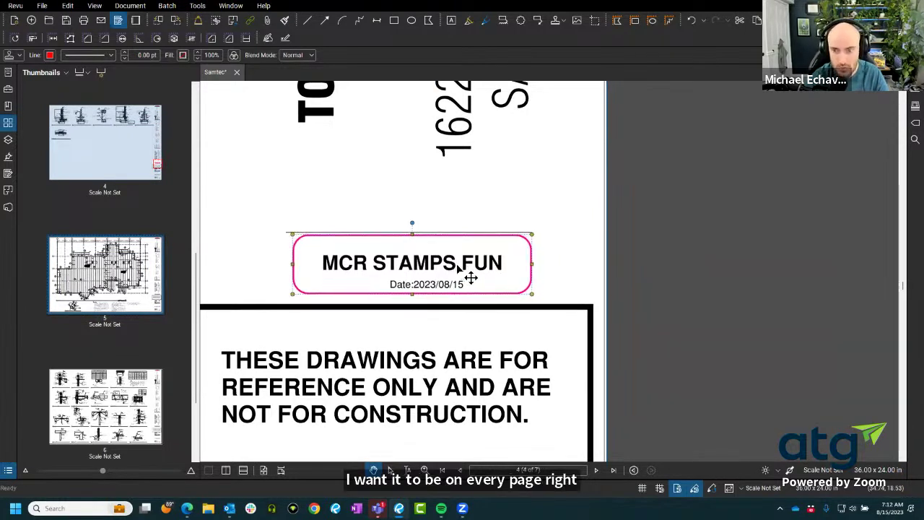
{"action": "left_click", "coordinate": [914, 123]}
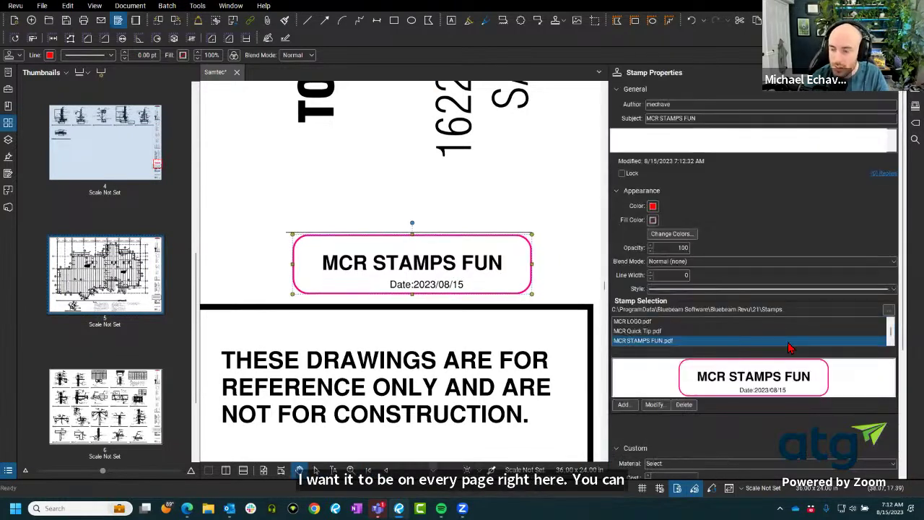
Step: Open Apply Stamp from the page 5 thumbnail and choose the MCR STAMPS FUN stamp
{"action": "scroll", "coordinate": [773, 371], "scroll_direction": "down", "scroll_amount": 5}
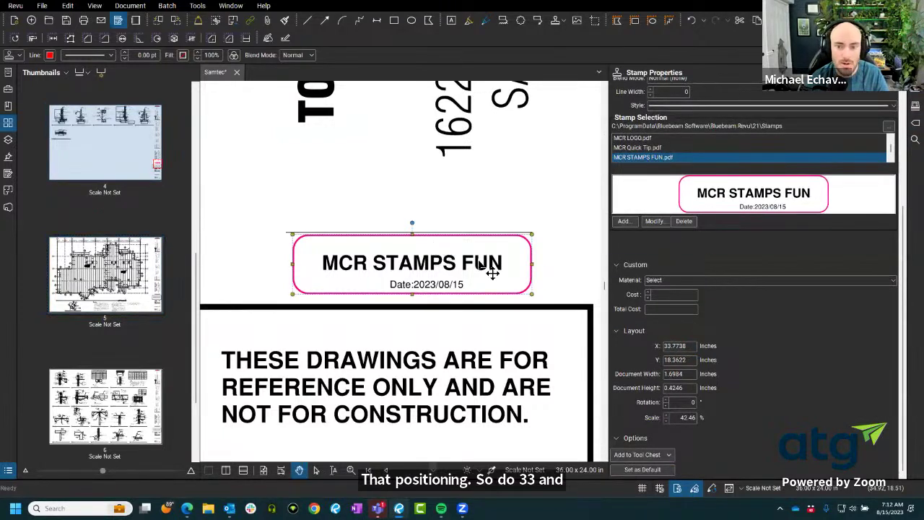
{"action": "left_click_drag", "start_coordinate": [468, 267], "coordinate": [145, 296]}
{"action": "right_click", "coordinate": [140, 287]}
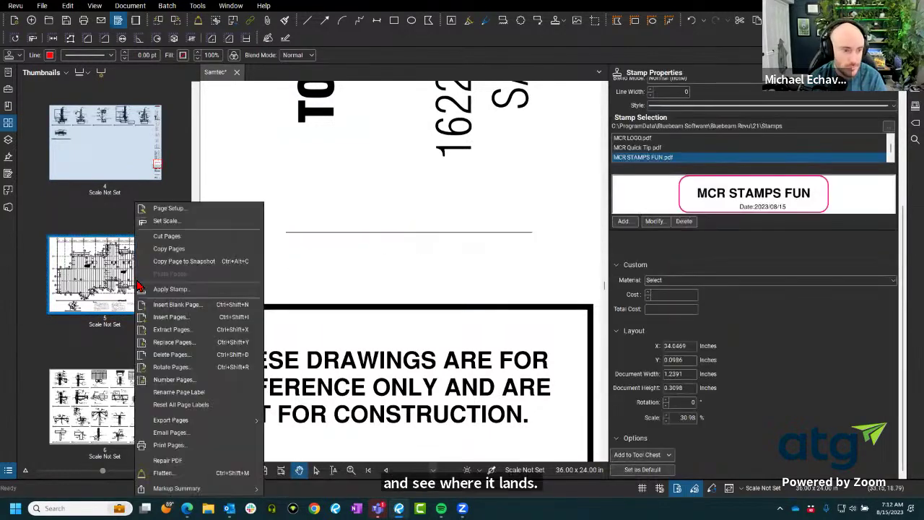
{"action": "left_click", "coordinate": [171, 288]}
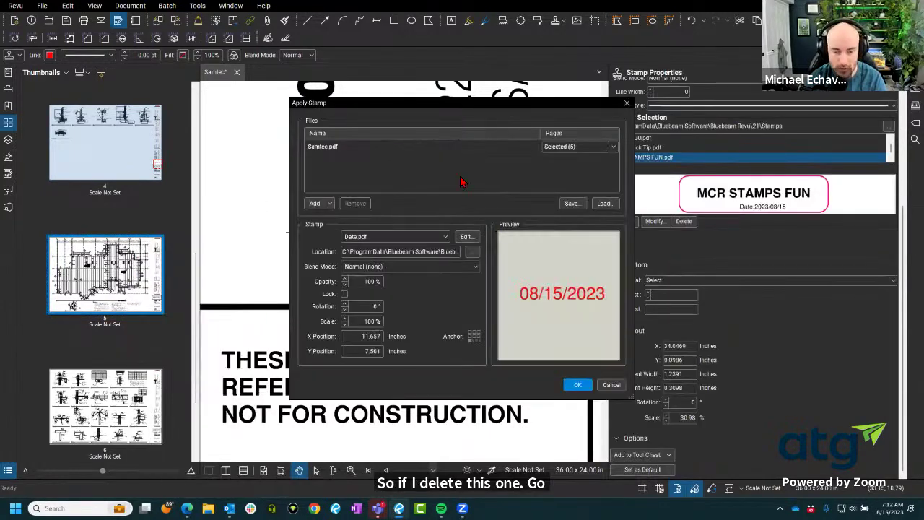
{"action": "left_click", "coordinate": [377, 337]}
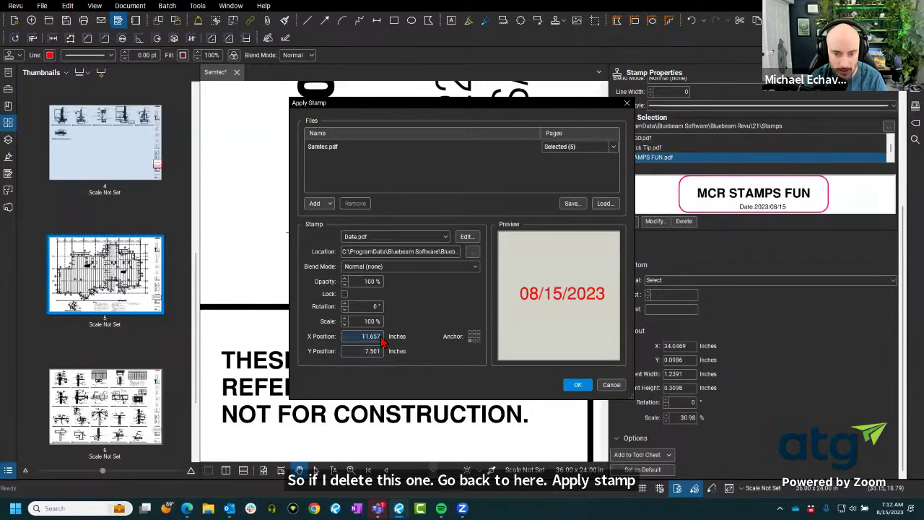
{"action": "left_click", "coordinate": [395, 237]}
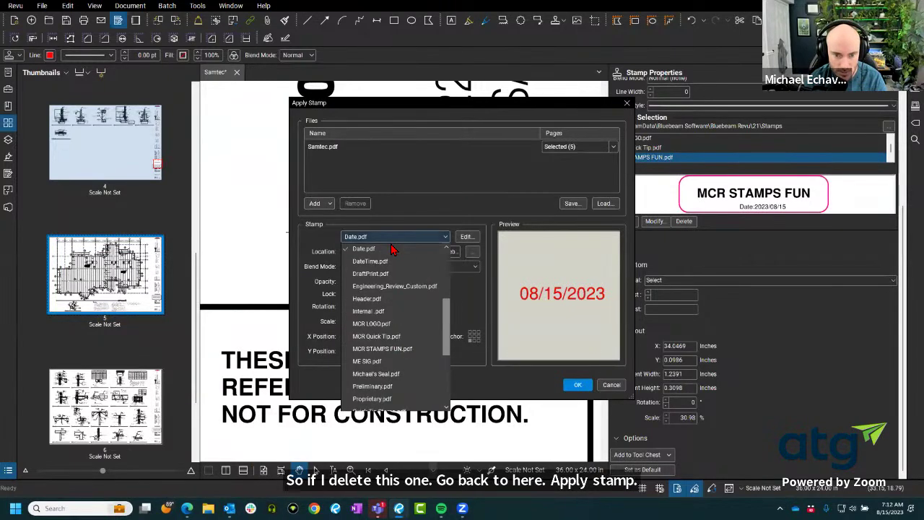
{"action": "left_click", "coordinate": [401, 348]}
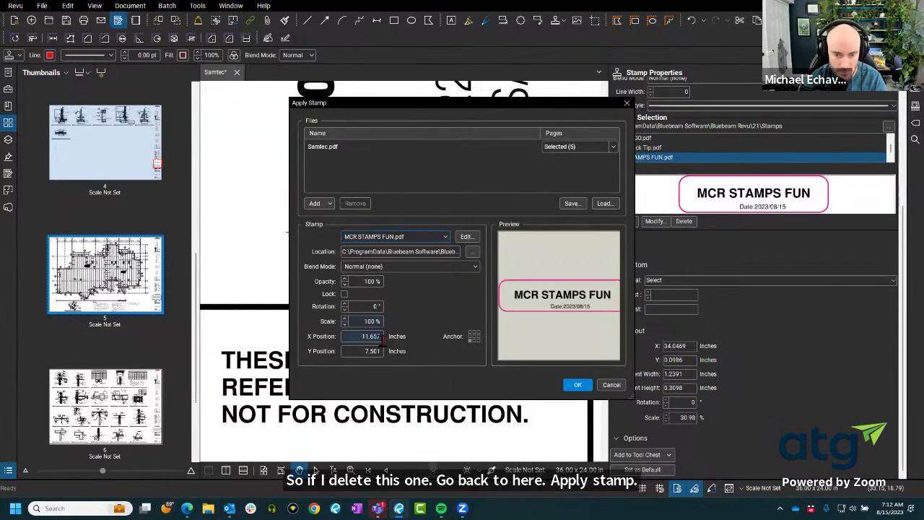
Step: Set X Position 33 and Y Position 18 inches and apply the stamp
{"action": "left_click", "coordinate": [351, 340]}
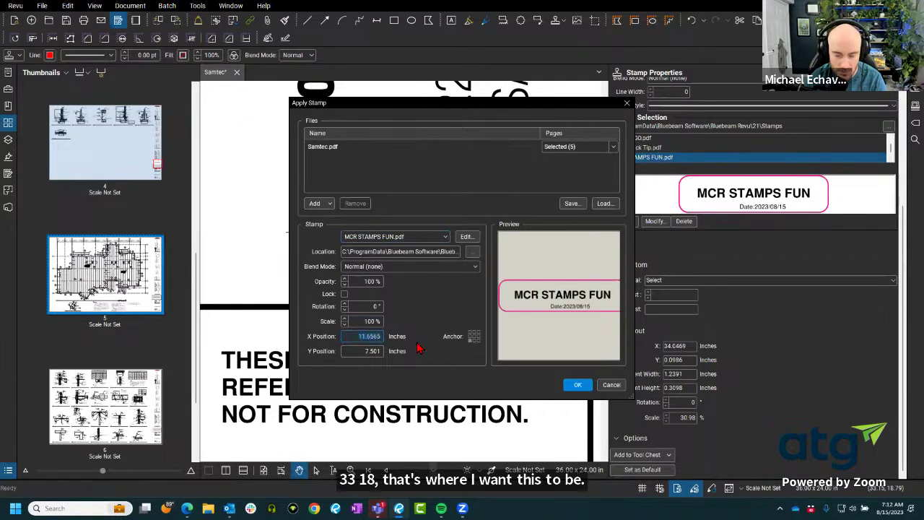
{"action": "type", "text": "33"}
{"action": "key", "text": "Tab"}
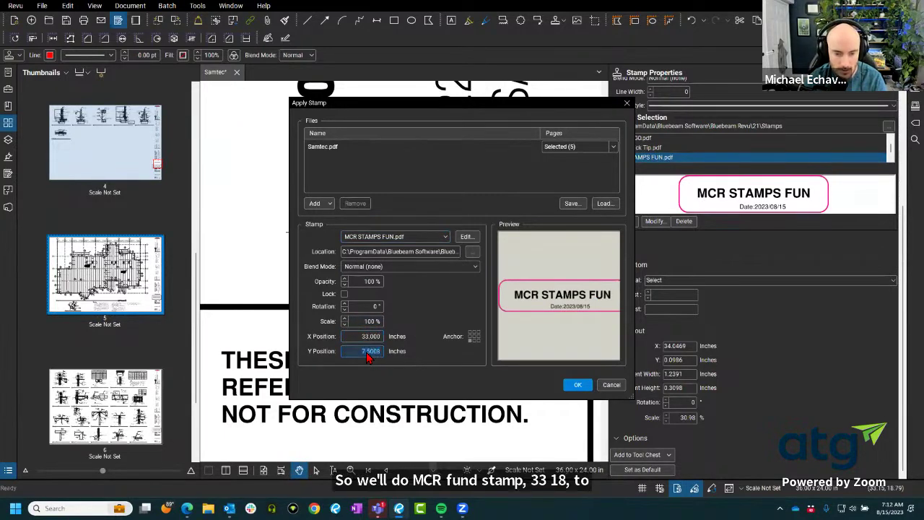
{"action": "type", "text": "18"}
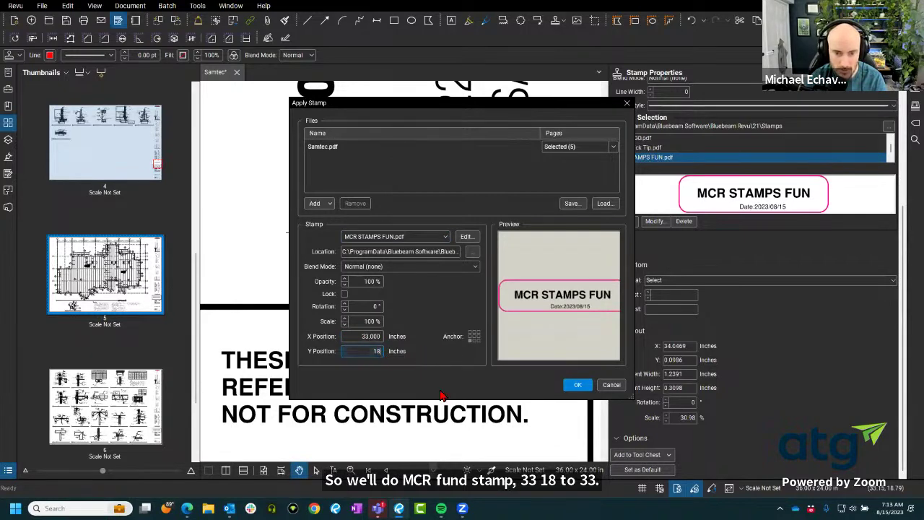
{"action": "left_click", "coordinate": [576, 386]}
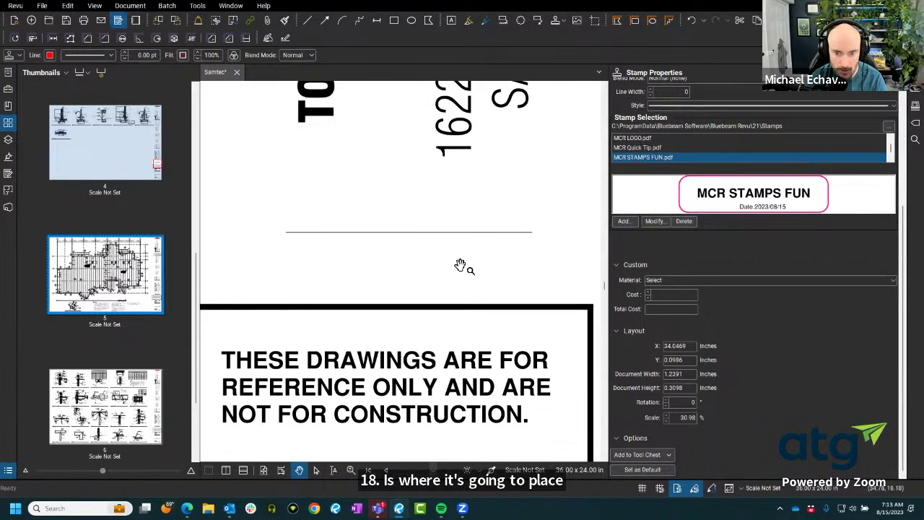
Step: Rerun Apply Stamp from the page 5 thumbnail with Pages set to All Pages (1 - 7)
{"action": "scroll", "coordinate": [441, 202], "scroll_direction": "down", "scroll_amount": 3}
{"action": "scroll", "coordinate": [441, 202], "scroll_direction": "down", "scroll_amount": 6}
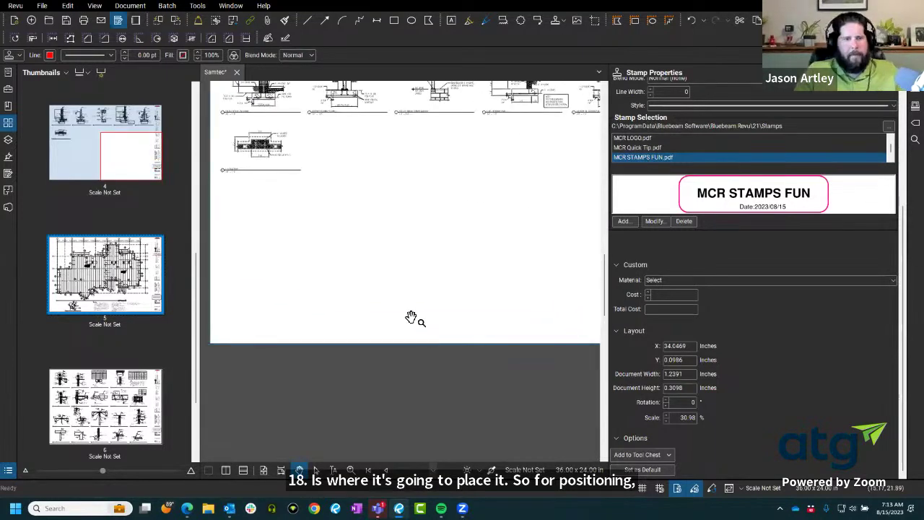
{"action": "scroll", "coordinate": [289, 315], "scroll_direction": "up", "scroll_amount": 1}
{"action": "right_click", "coordinate": [137, 288]}
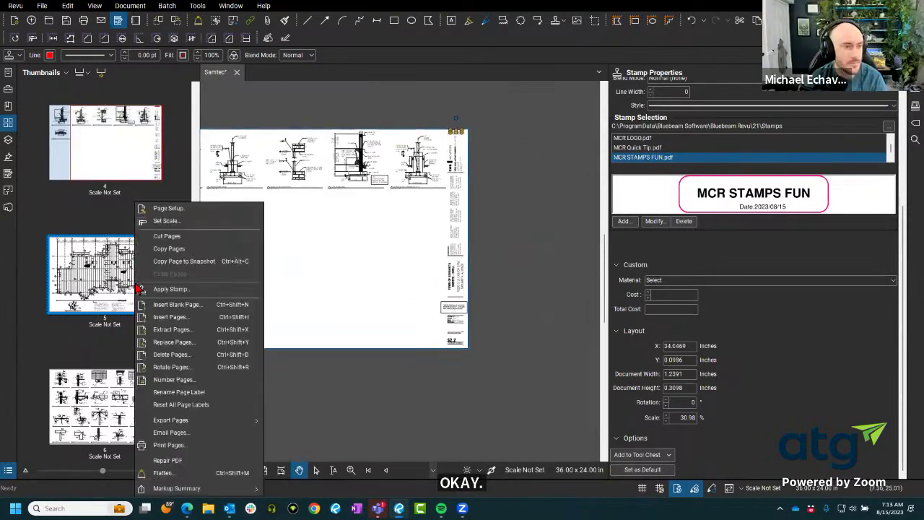
{"action": "left_click", "coordinate": [184, 288]}
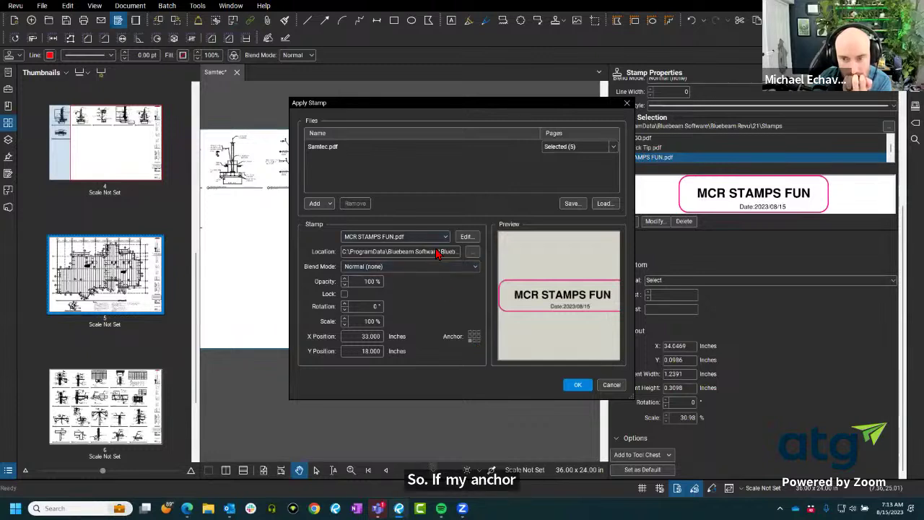
{"action": "left_click", "coordinate": [612, 147]}
{"action": "left_click", "coordinate": [578, 163]}
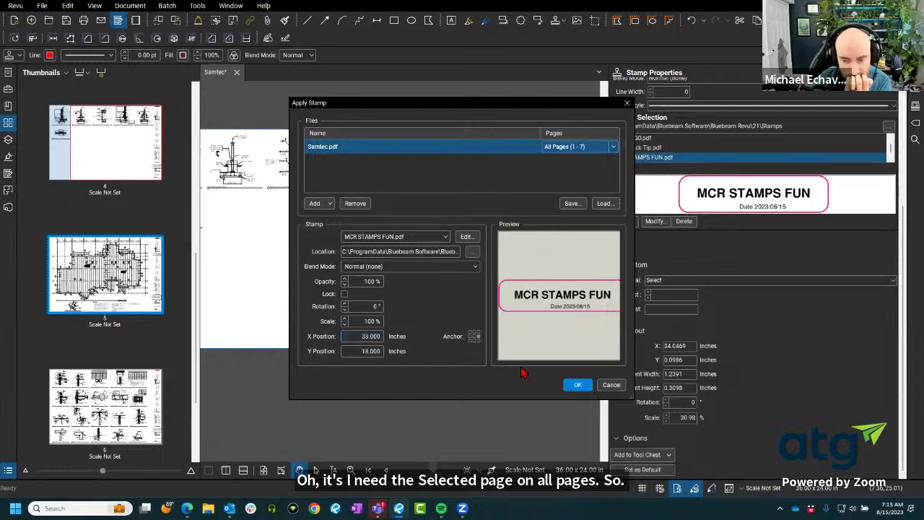
{"action": "left_click", "coordinate": [577, 384]}
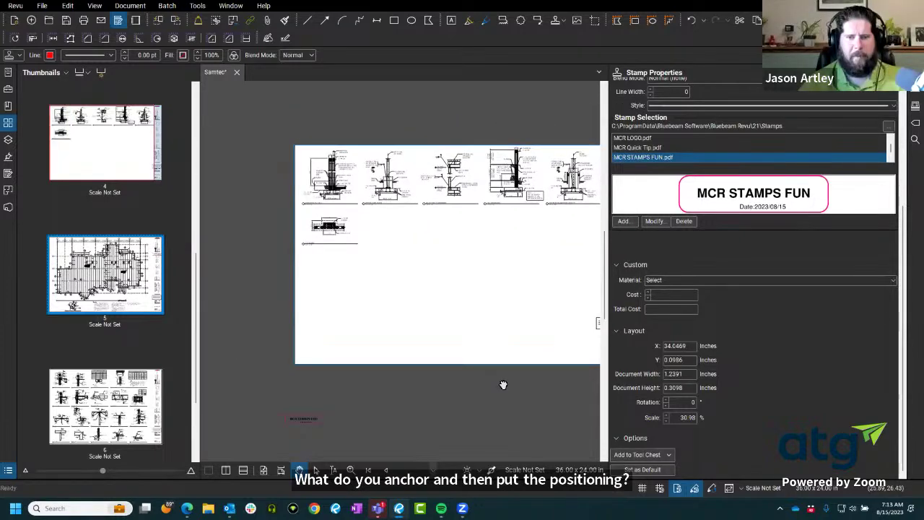
Step: Go to page 7 and select the stray stamp lying below the page
{"action": "scroll", "coordinate": [392, 347], "scroll_direction": "down", "scroll_amount": 5}
{"action": "scroll", "coordinate": [397, 346], "scroll_direction": "up", "scroll_amount": 3}
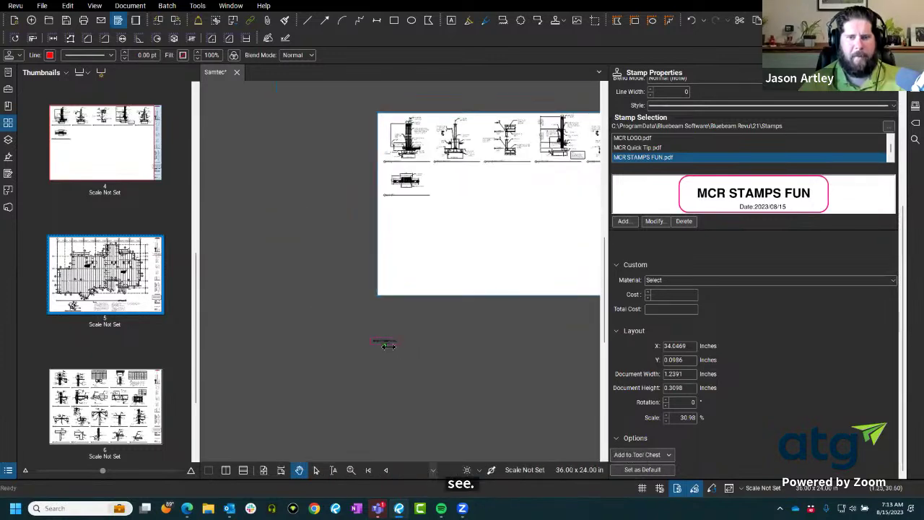
{"action": "left_click_drag", "start_coordinate": [465, 368], "coordinate": [367, 383]}
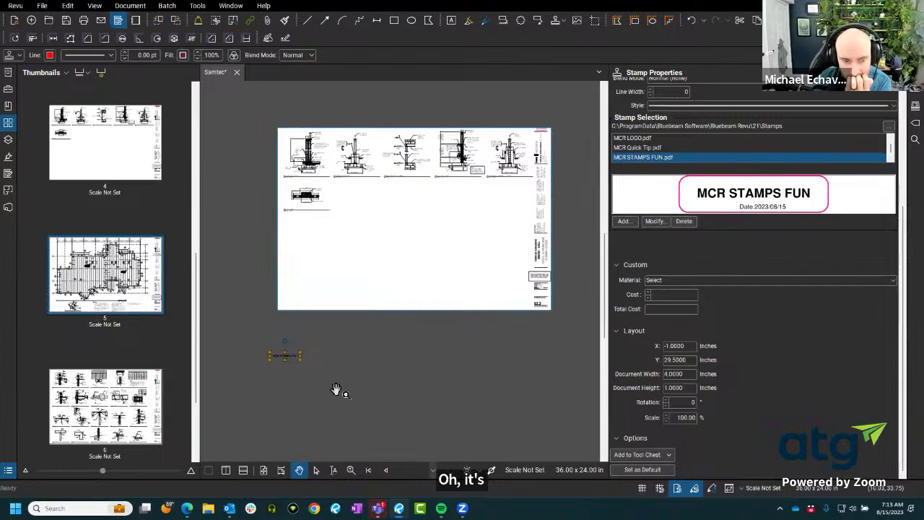
{"action": "left_click", "coordinate": [113, 399]}
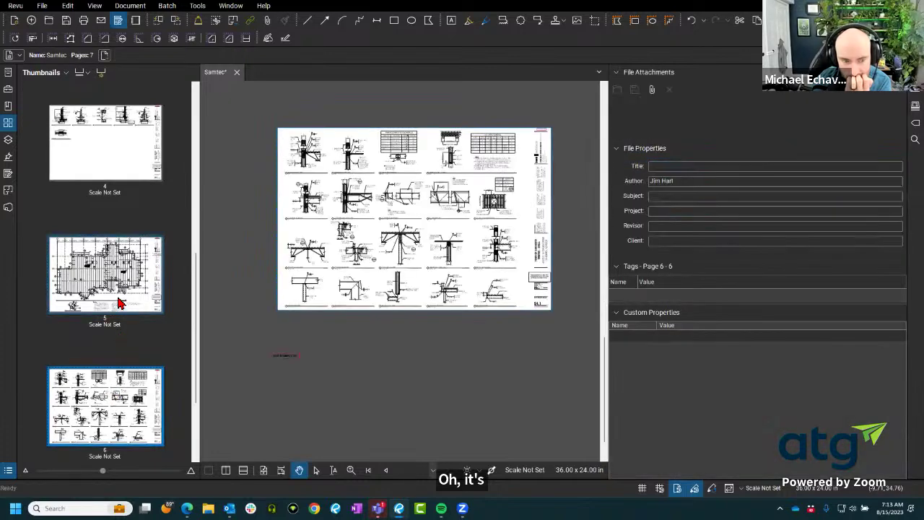
{"action": "left_click", "coordinate": [120, 303]}
{"action": "left_click", "coordinate": [124, 172]}
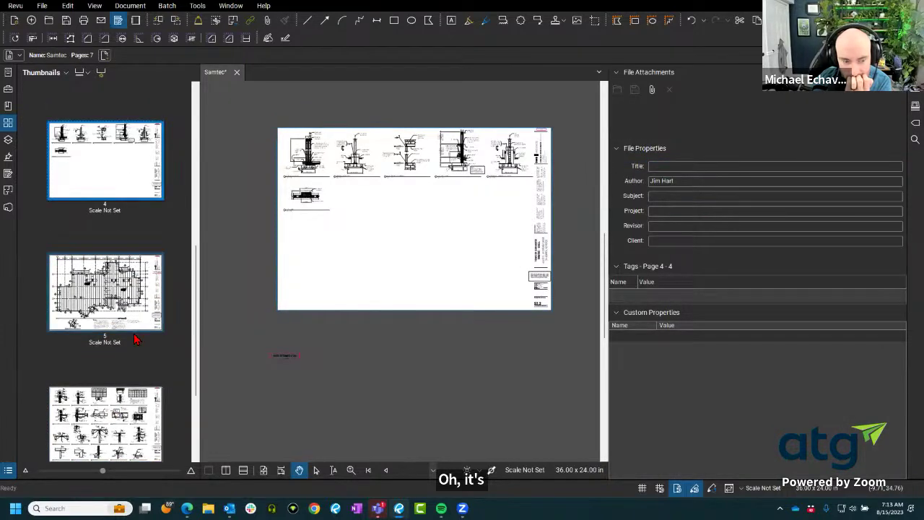
{"action": "scroll", "coordinate": [137, 340], "scroll_direction": "down", "scroll_amount": 2}
{"action": "left_click", "coordinate": [135, 417]}
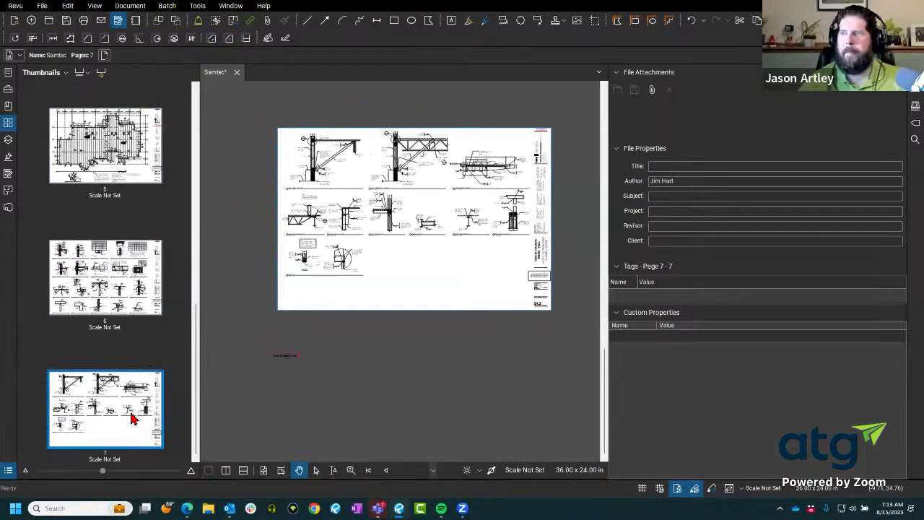
{"action": "left_click", "coordinate": [285, 356]}
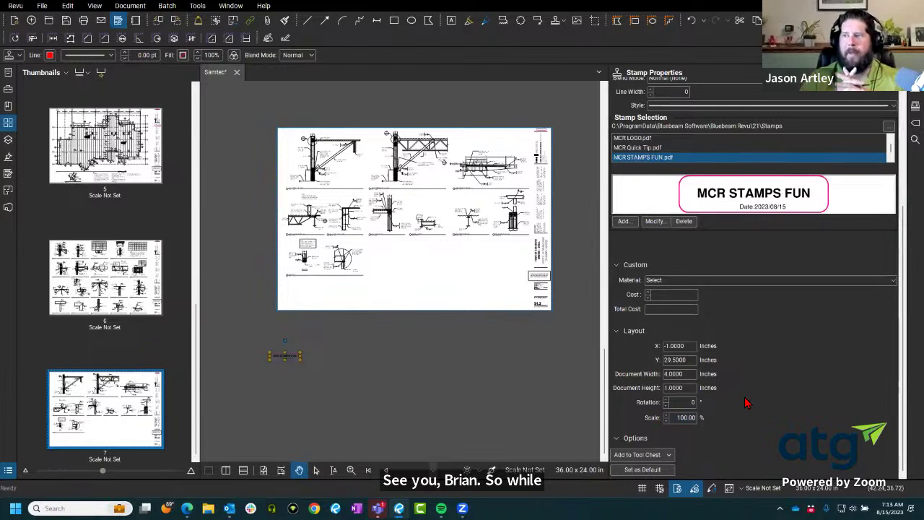
Step: Move the stamp onto the title block at X 33 and Y 18 inches
{"action": "type", "text": "33"}
{"action": "left_click", "coordinate": [695, 360]}
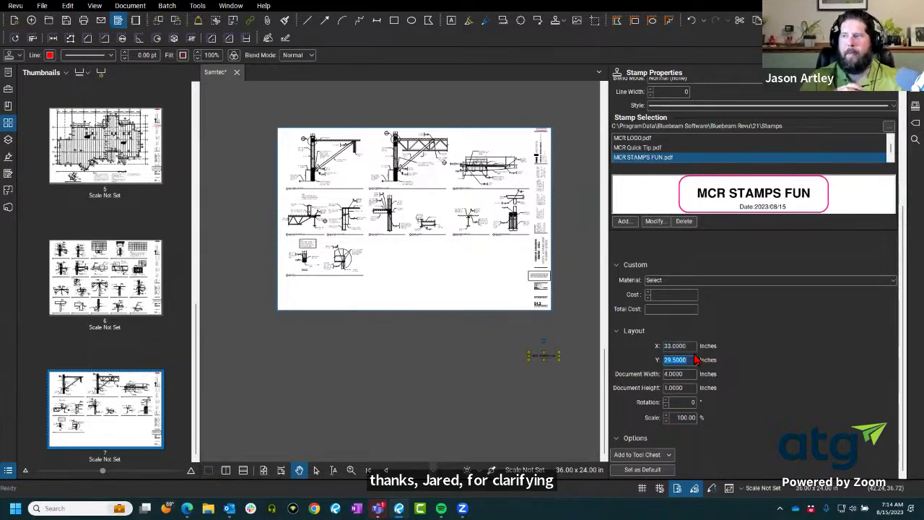
{"action": "type", "text": "18"}
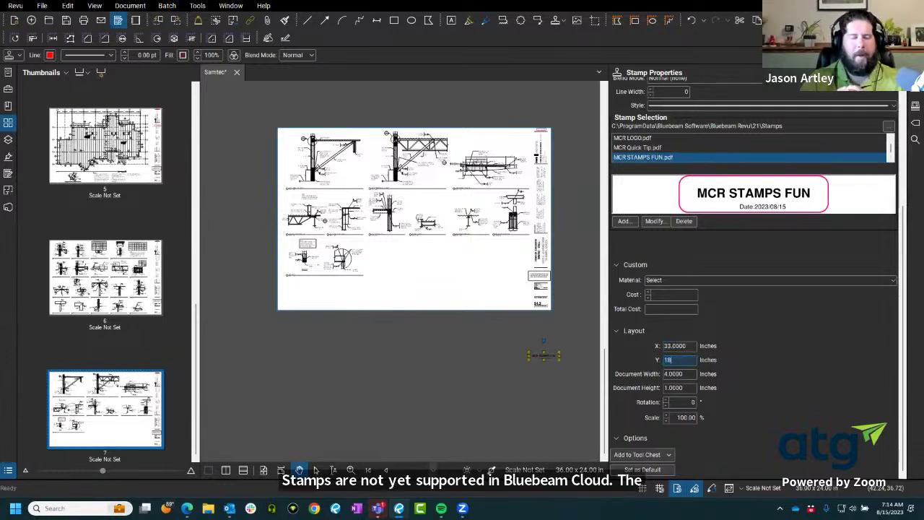
{"action": "key", "text": "Return"}
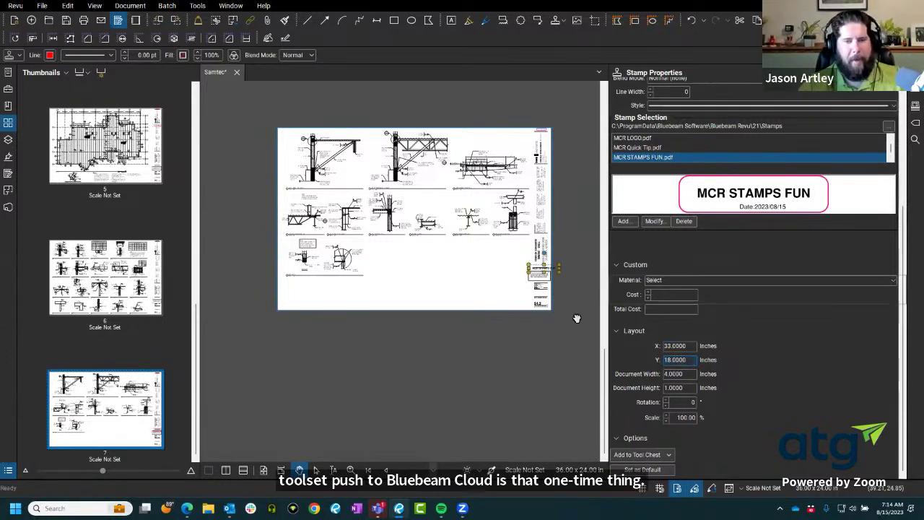
{"action": "left_click", "coordinate": [565, 276]}
{"action": "scroll", "coordinate": [566, 277], "scroll_direction": "up", "scroll_amount": 5}
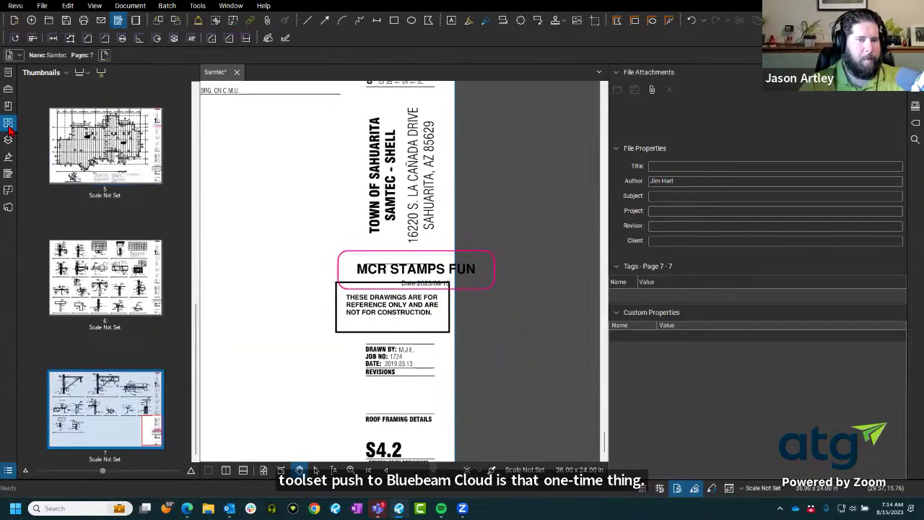
{"action": "right_click", "coordinate": [134, 289]}
Step: In Apply Stamp for page 6, set the page range to All Pages (1 - 7)
{"action": "left_click", "coordinate": [280, 352]}
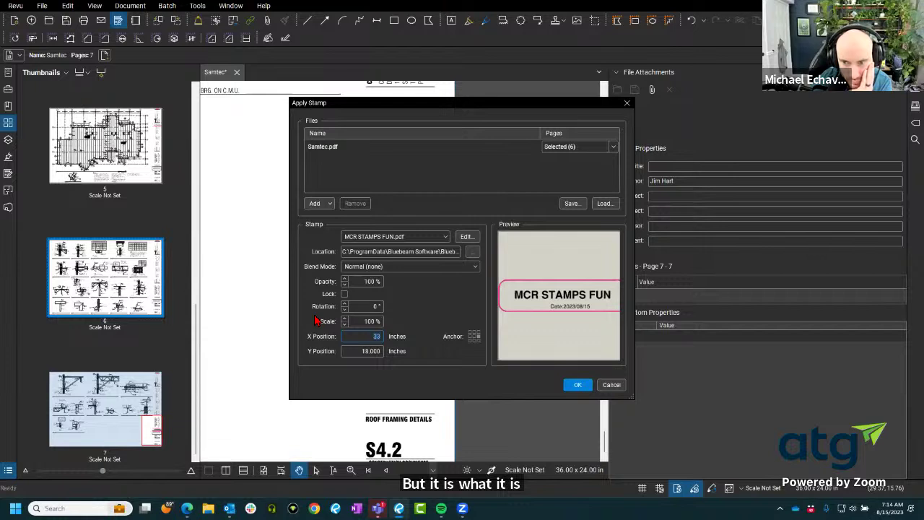
{"action": "left_click", "coordinate": [598, 147]}
{"action": "left_click", "coordinate": [605, 147]}
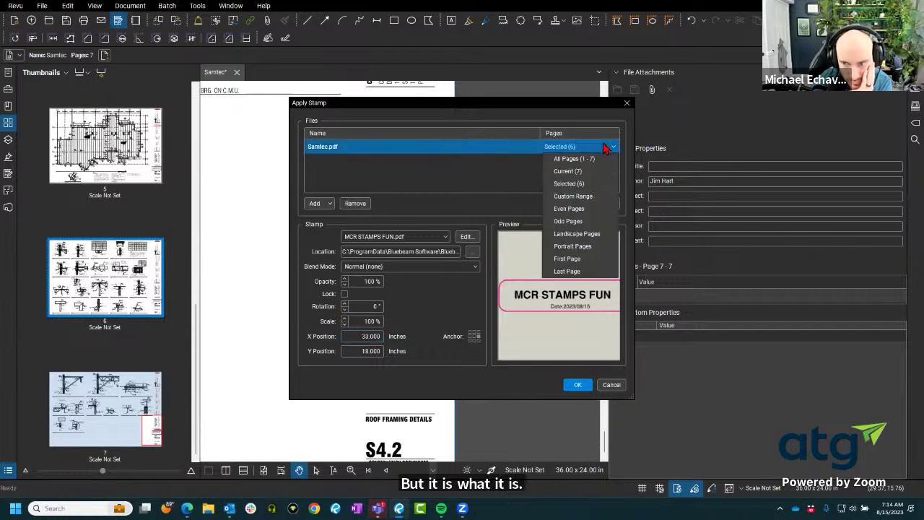
{"action": "key", "text": "Up"}
{"action": "key", "text": "Up"}
{"action": "key", "text": "Return"}
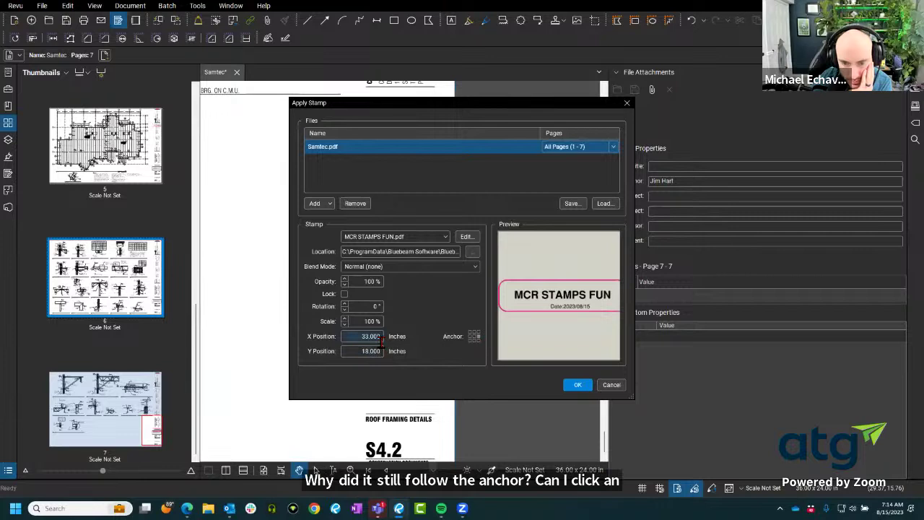
Step: Change the stamp from SIG to Test.pdf and apply it to every page
{"action": "left_click", "coordinate": [436, 237]}
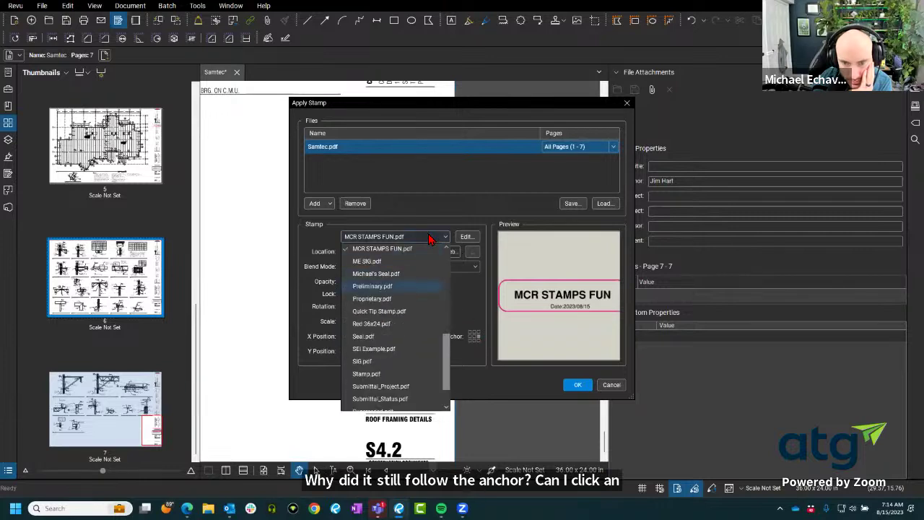
{"action": "left_click", "coordinate": [405, 361]}
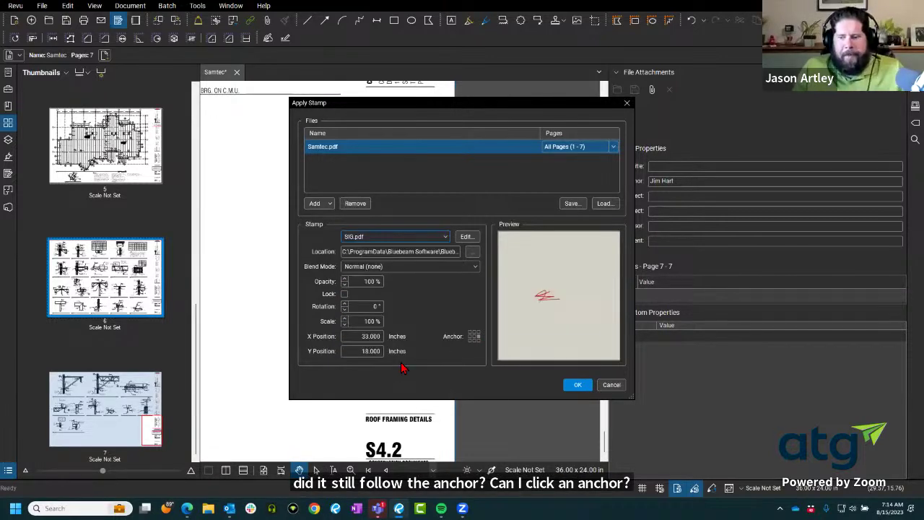
{"action": "left_click", "coordinate": [416, 238]}
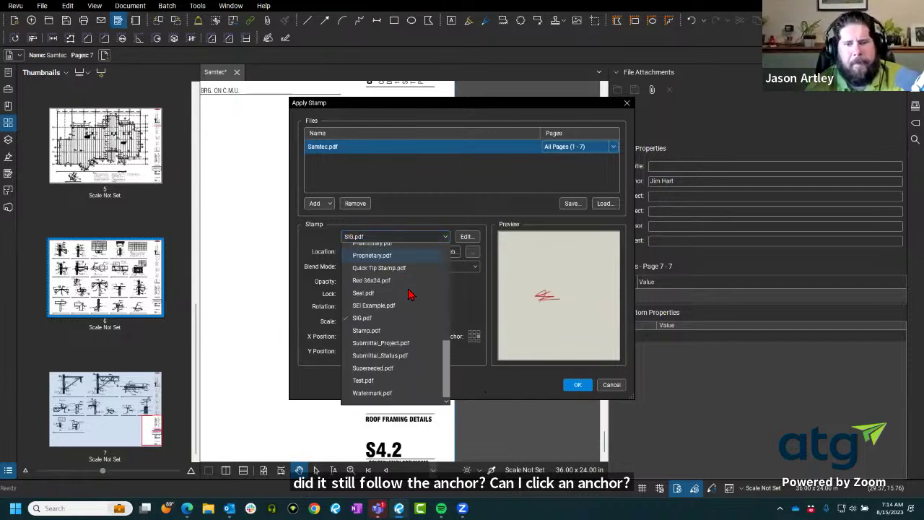
{"action": "left_click", "coordinate": [401, 372]}
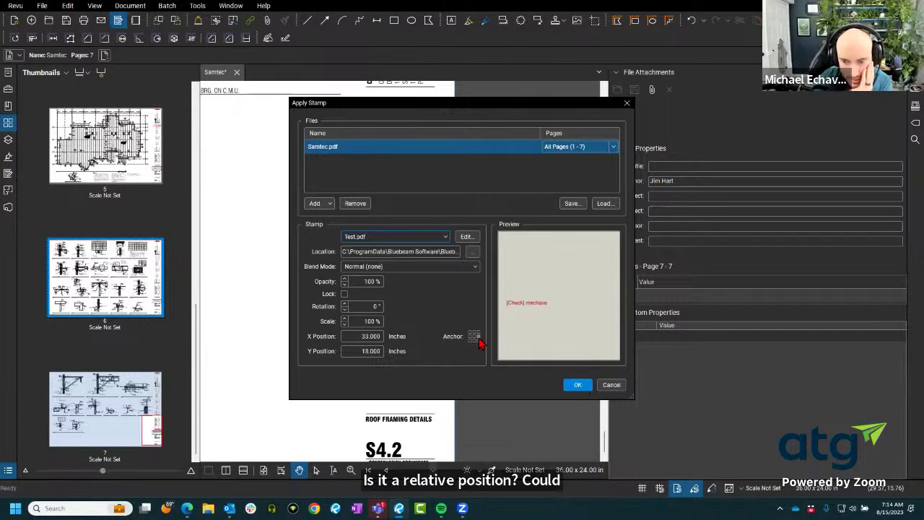
{"action": "left_click", "coordinate": [574, 387]}
Step: Pan and zoom around the shrunken page to bring its title block into view
{"action": "scroll", "coordinate": [388, 293], "scroll_direction": "down", "scroll_amount": 2}
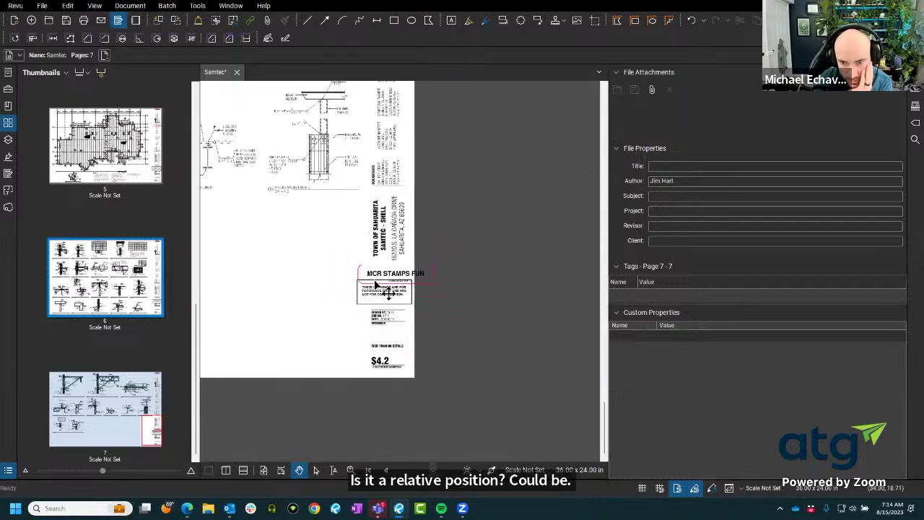
{"action": "scroll", "coordinate": [388, 293], "scroll_direction": "down", "scroll_amount": 3}
{"action": "left_click_drag", "start_coordinate": [346, 400], "coordinate": [367, 319]}
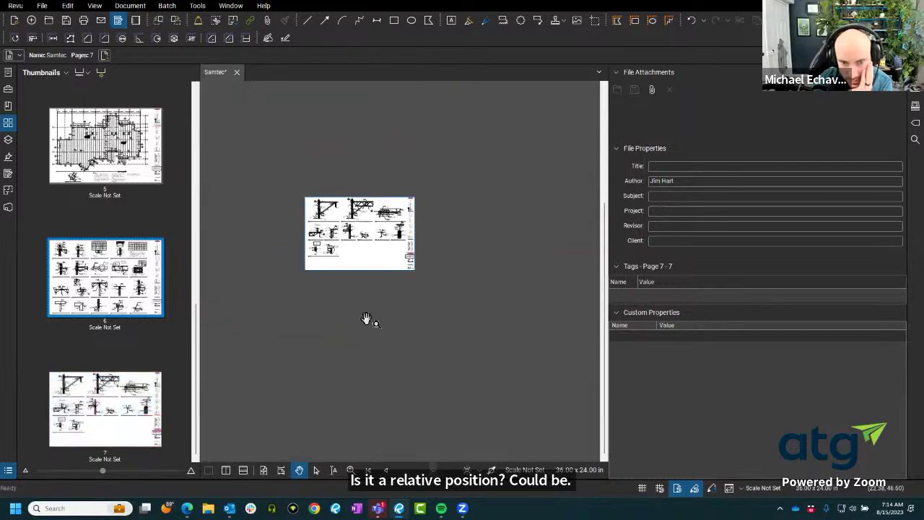
{"action": "scroll", "coordinate": [371, 276], "scroll_direction": "up", "scroll_amount": 3}
{"action": "scroll", "coordinate": [495, 276], "scroll_direction": "up", "scroll_amount": 2}
{"action": "left_click_drag", "start_coordinate": [495, 277], "coordinate": [267, 359]}
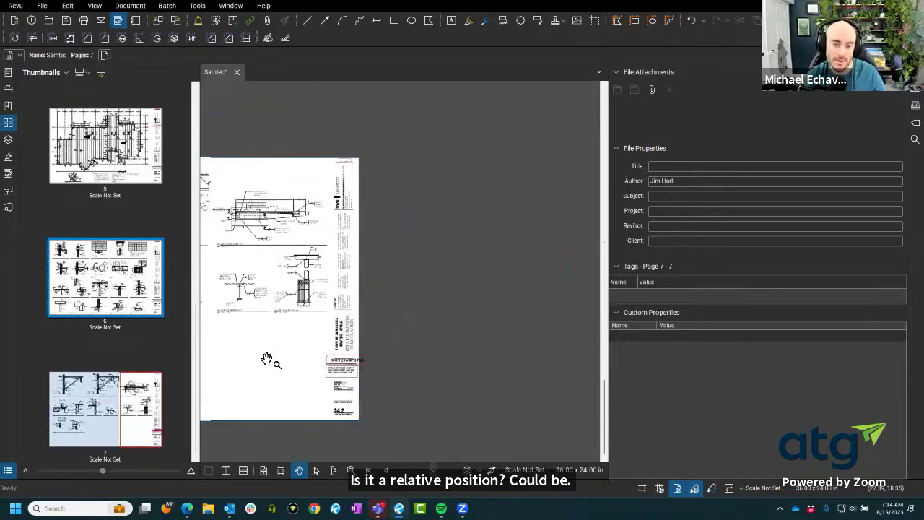
{"action": "scroll", "coordinate": [268, 347], "scroll_direction": "up", "scroll_amount": 3}
{"action": "scroll", "coordinate": [289, 265], "scroll_direction": "down", "scroll_amount": 3}
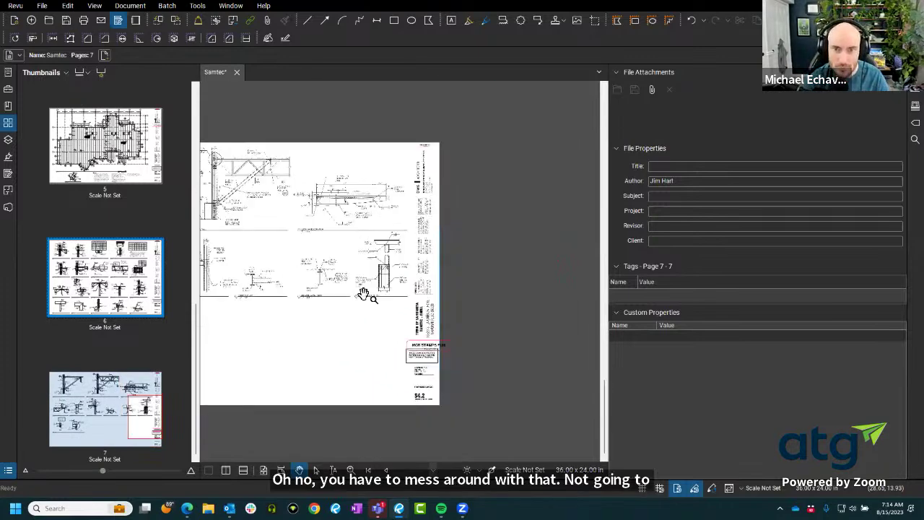
{"action": "scroll", "coordinate": [364, 296], "scroll_direction": "up", "scroll_amount": 2}
{"action": "scroll", "coordinate": [429, 268], "scroll_direction": "up", "scroll_amount": 1}
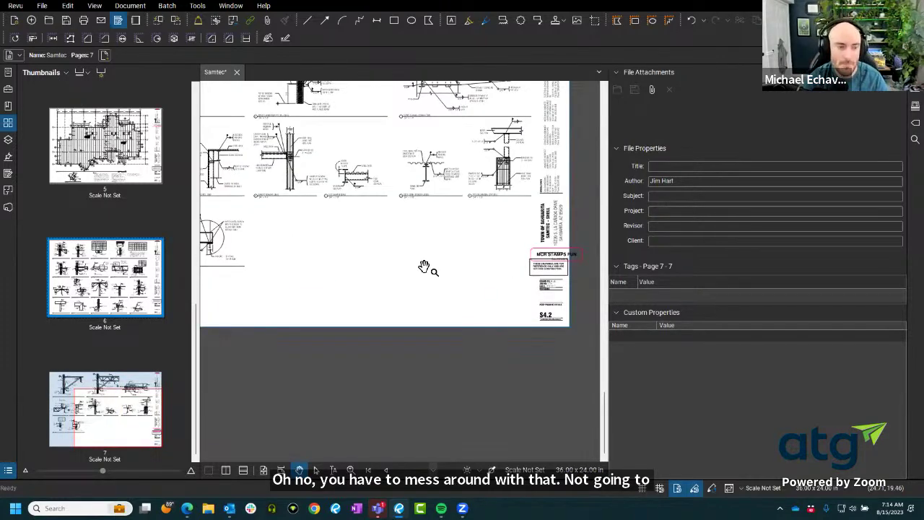
Step: Reopen Apply Stamp for page 6 with the Test stamp, leaving X at 33
{"action": "right_click", "coordinate": [156, 302]}
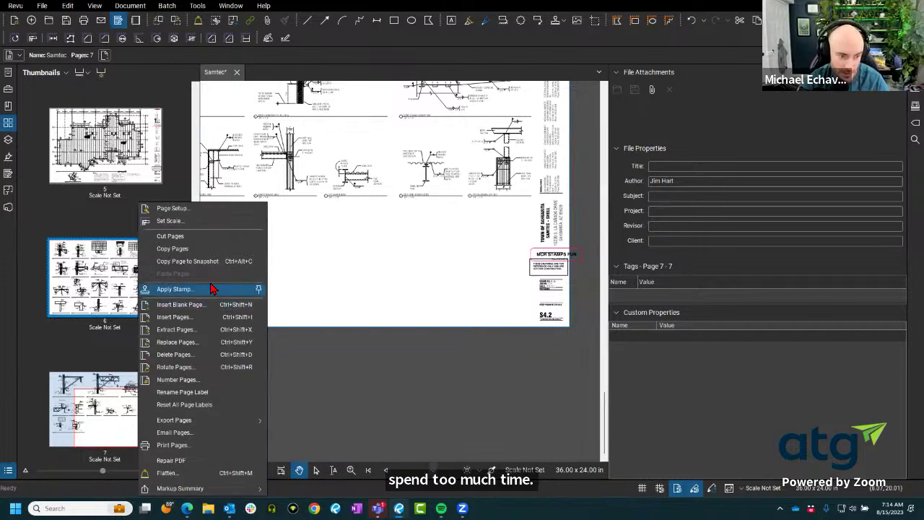
{"action": "left_click", "coordinate": [173, 289]}
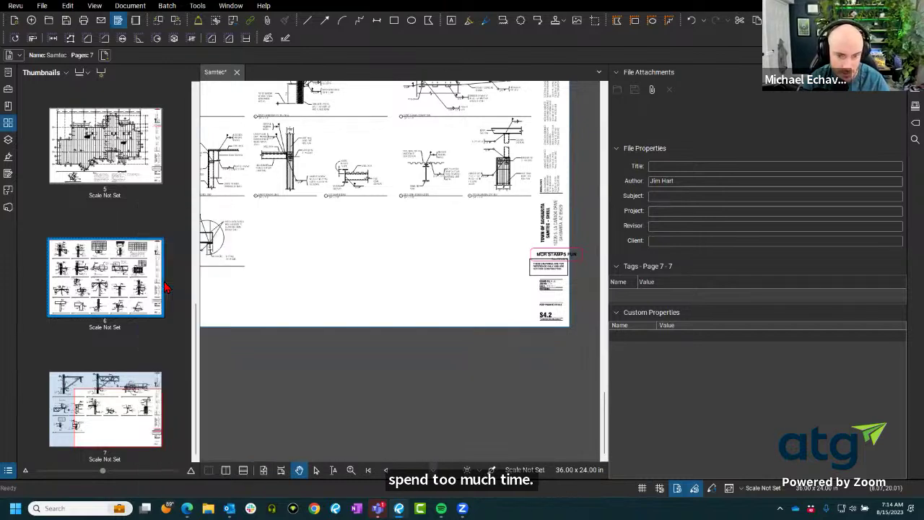
{"action": "left_click", "coordinate": [357, 338]}
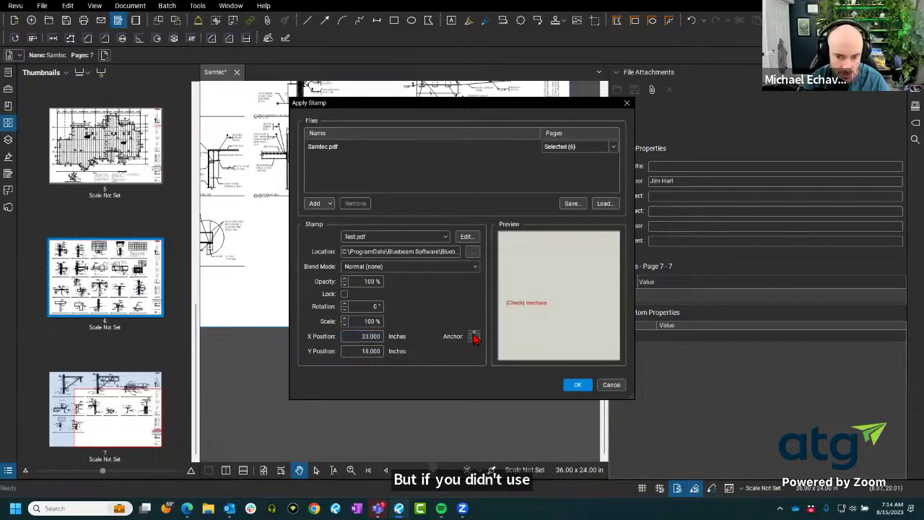
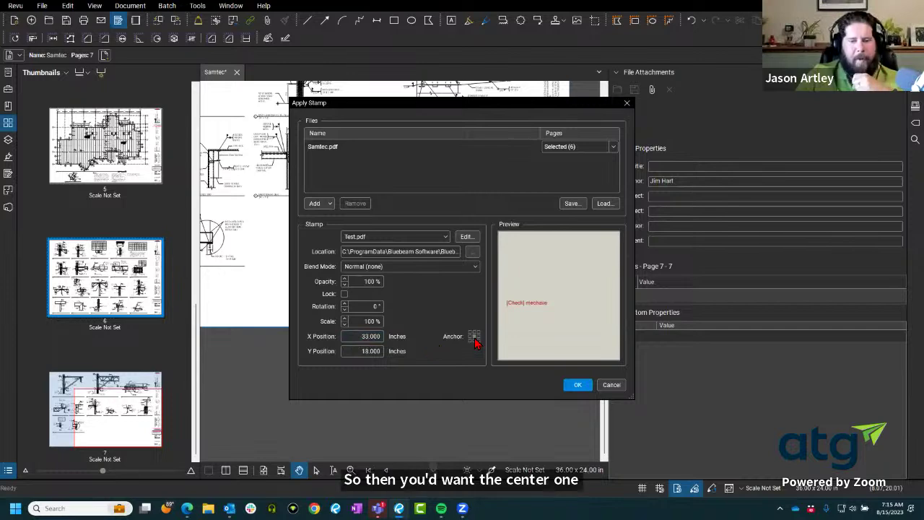
Step: Confirm the Apply Stamp settings so the Test stamp is placed on the six selected pages
{"action": "left_click", "coordinate": [577, 384]}
{"action": "scroll", "coordinate": [412, 351], "scroll_direction": "down", "scroll_amount": 3}
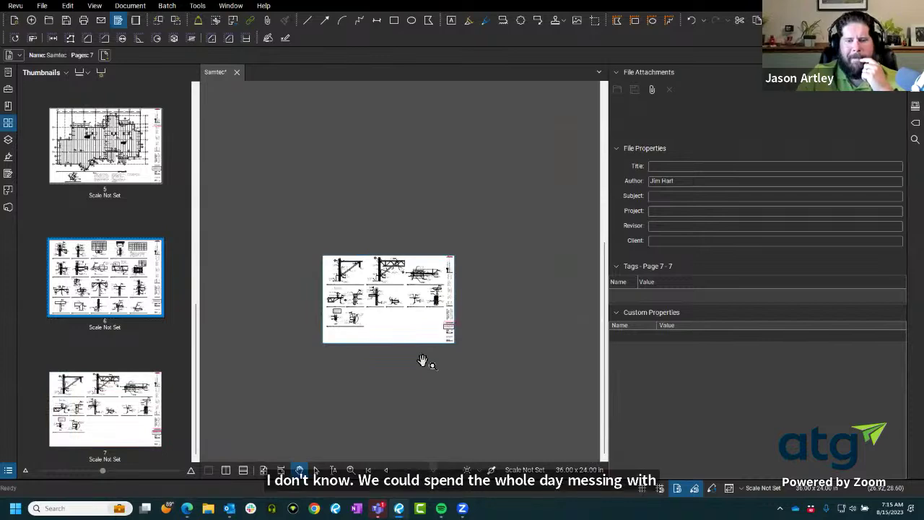
Step: Select the stray stamp below page 5, keeping MCR STAMPS FUN in its title block
{"action": "left_click", "coordinate": [108, 152]}
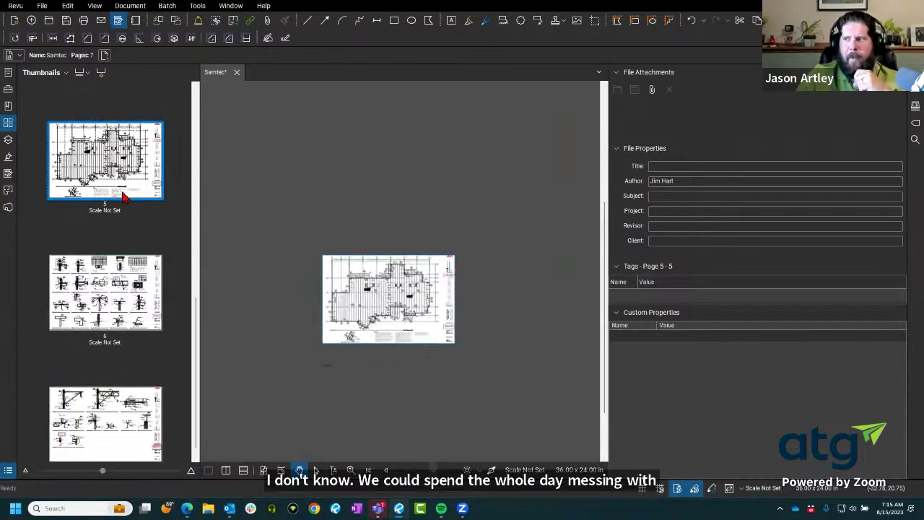
{"action": "scroll", "coordinate": [467, 286], "scroll_direction": "up", "scroll_amount": 3}
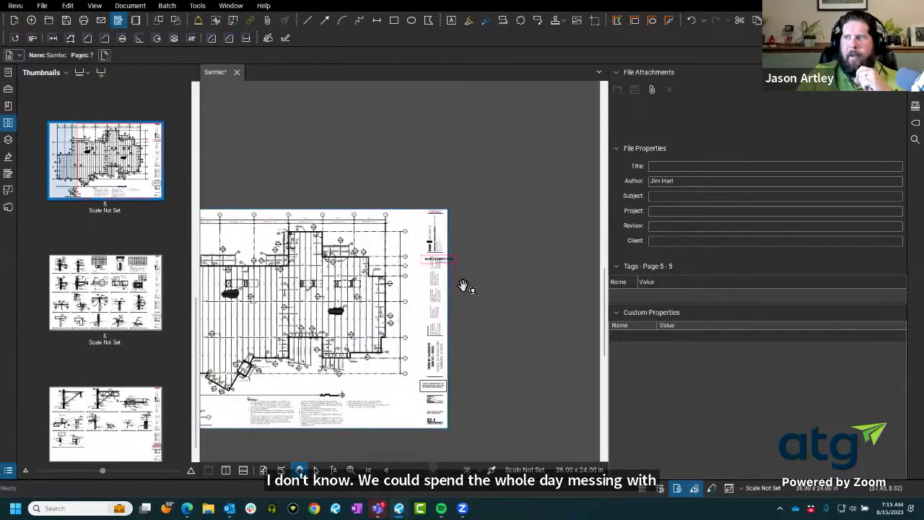
{"action": "mouse_move", "coordinate": [382, 438]}
{"action": "left_mouse_down"}
{"action": "mouse_move", "coordinate": [433, 312]}
{"action": "mouse_move", "coordinate": [447, 311]}
{"action": "left_mouse_up"}
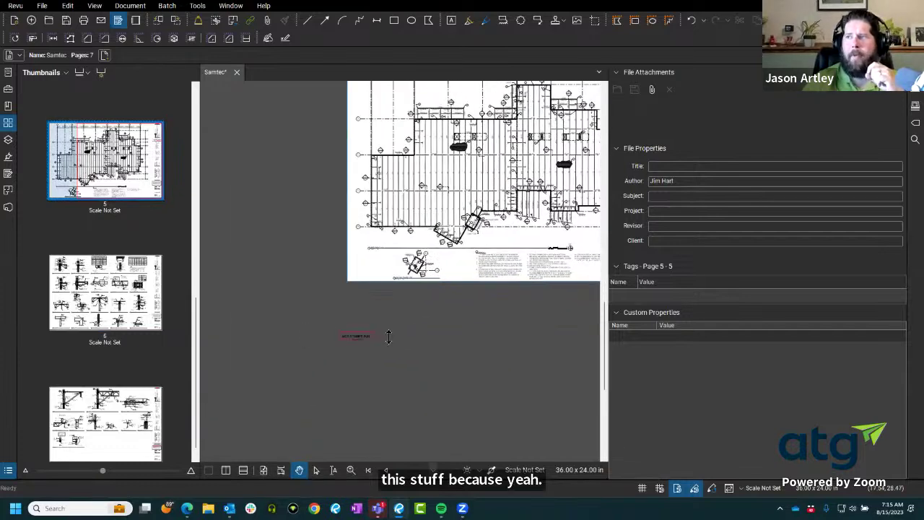
{"action": "scroll", "coordinate": [348, 351], "scroll_direction": "up", "scroll_amount": 3}
{"action": "scroll", "coordinate": [355, 313], "scroll_direction": "up", "scroll_amount": 3}
{"action": "left_click", "coordinate": [354, 313]}
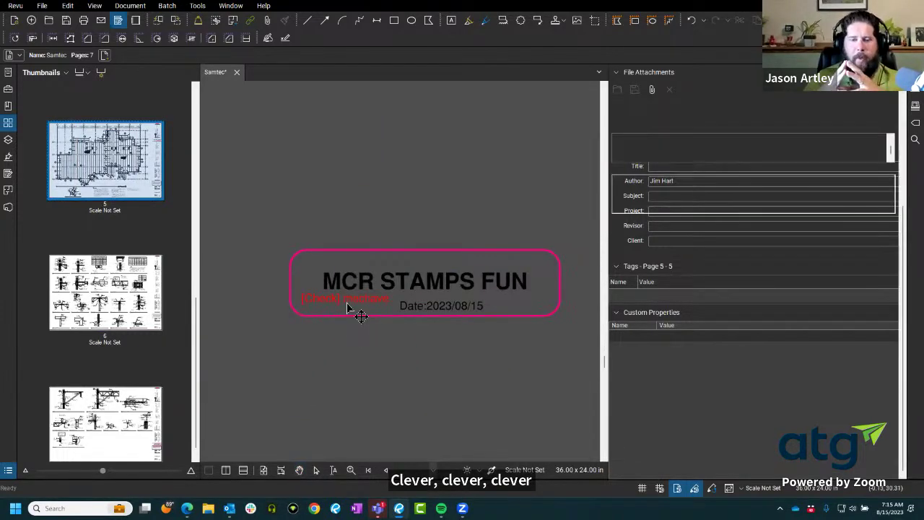
{"action": "scroll", "coordinate": [311, 318], "scroll_direction": "down", "scroll_amount": 4}
{"action": "scroll", "coordinate": [307, 317], "scroll_direction": "down", "scroll_amount": 1}
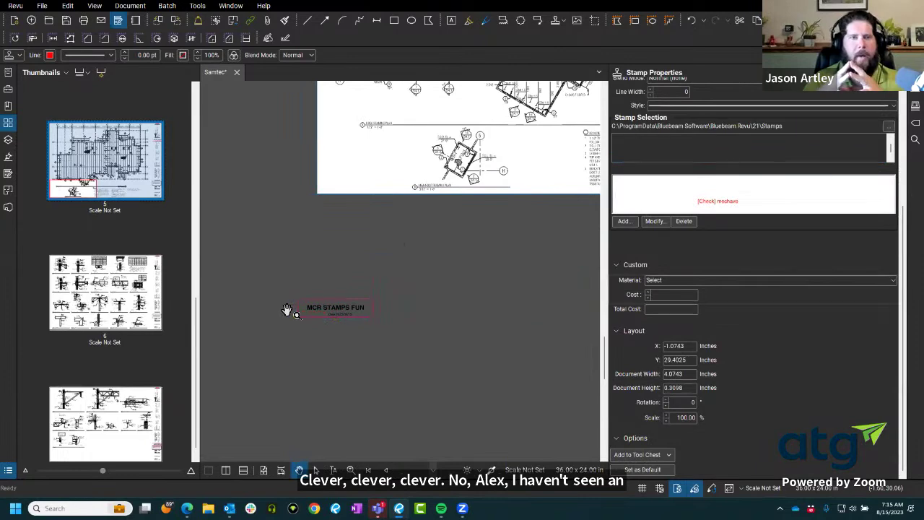
{"action": "left_click_drag", "start_coordinate": [274, 278], "coordinate": [457, 343]}
{"action": "left_click", "coordinate": [316, 470]}
{"action": "scroll", "coordinate": [284, 351], "scroll_direction": "down", "scroll_amount": 3}
{"action": "scroll", "coordinate": [371, 227], "scroll_direction": "up", "scroll_amount": 5}
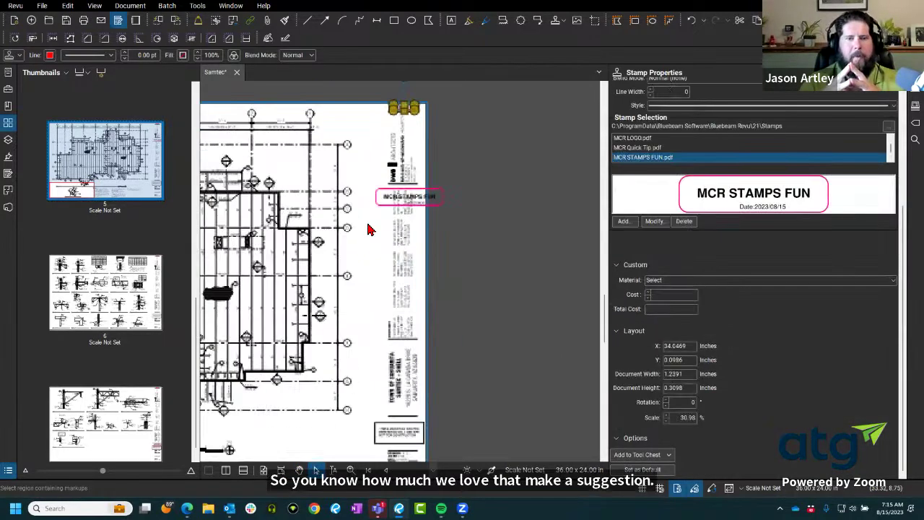
{"action": "left_click", "coordinate": [349, 174]}
{"action": "left_click_drag", "start_coordinate": [349, 175], "coordinate": [497, 243]}
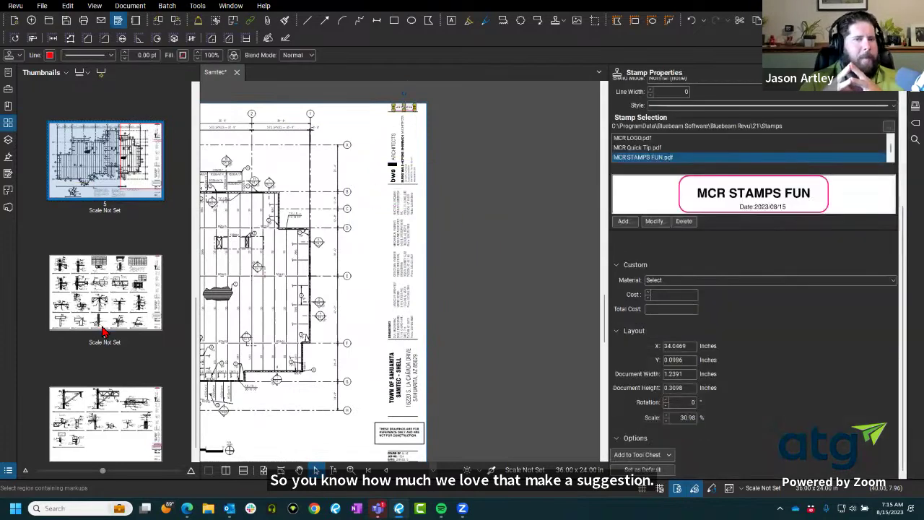
Step: Select the stray test stamp below page 7, after checking page 6
{"action": "left_click", "coordinate": [104, 329]}
{"action": "left_click", "coordinate": [106, 395]}
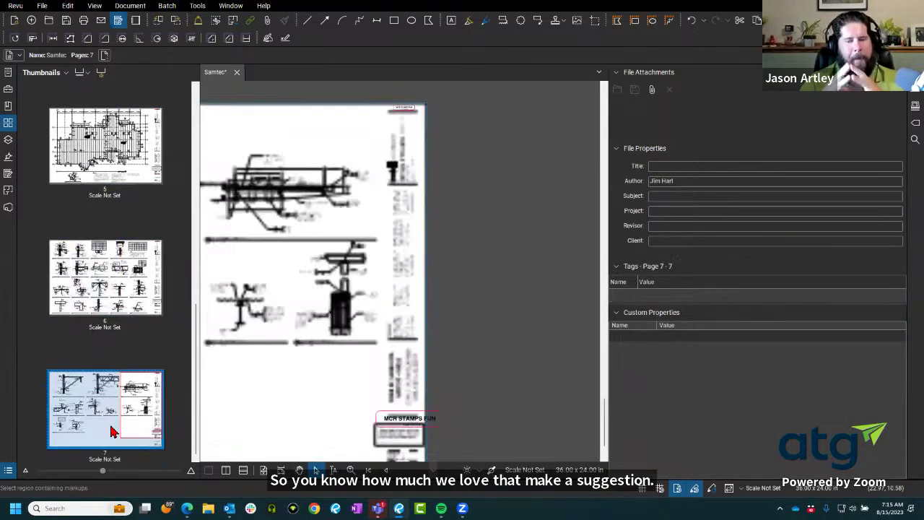
{"action": "scroll", "coordinate": [345, 309], "scroll_direction": "down", "scroll_amount": 3}
{"action": "scroll", "coordinate": [345, 309], "scroll_direction": "up", "scroll_amount": 4}
{"action": "left_click_drag", "start_coordinate": [345, 309], "coordinate": [481, 381]}
{"action": "scroll", "coordinate": [481, 381], "scroll_direction": "down", "scroll_amount": 3}
{"action": "scroll", "coordinate": [384, 378], "scroll_direction": "up", "scroll_amount": 3}
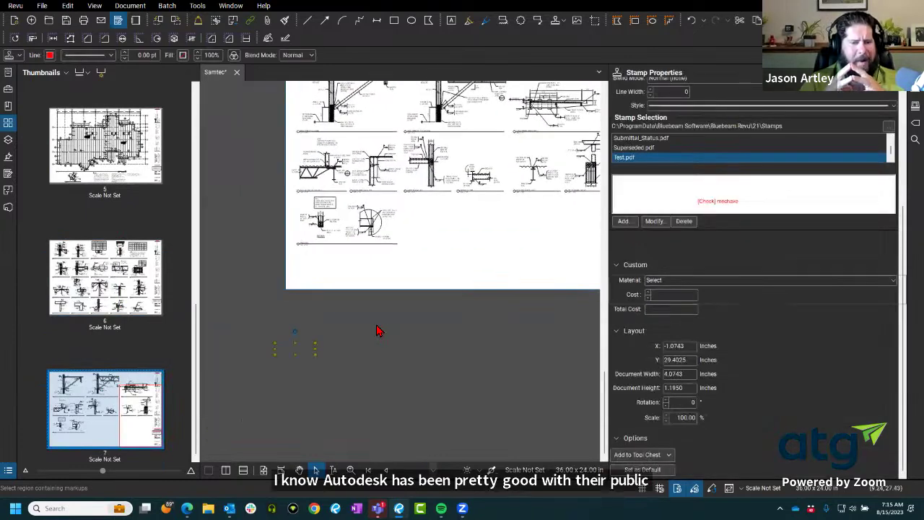
{"action": "left_click", "coordinate": [302, 356]}
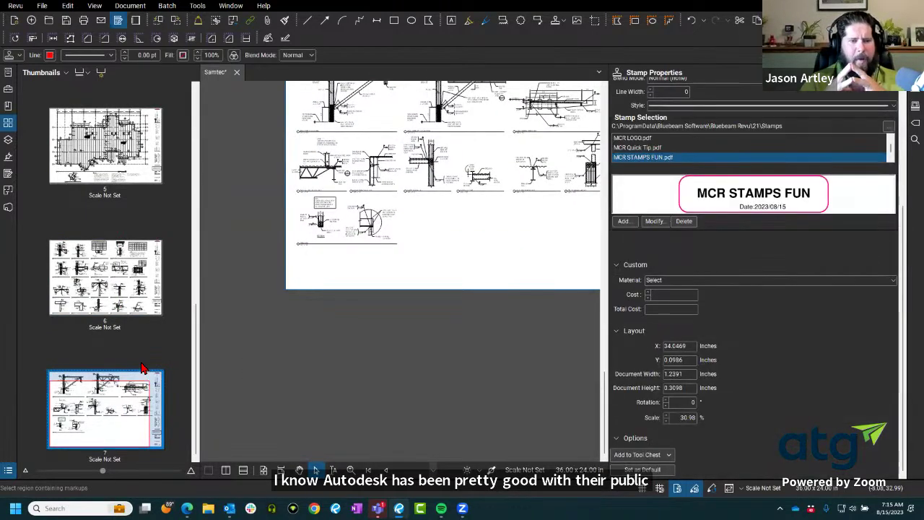
{"action": "scroll", "coordinate": [143, 370], "scroll_direction": "up", "scroll_amount": 5}
Step: Remove the stray stamps sitting off pages 4 and 3
{"action": "left_click", "coordinate": [135, 371]}
{"action": "left_click_drag", "start_coordinate": [261, 330], "coordinate": [390, 377]}
{"action": "scroll", "coordinate": [475, 280], "scroll_direction": "down", "scroll_amount": 3}
{"action": "scroll", "coordinate": [475, 281], "scroll_direction": "up", "scroll_amount": 2}
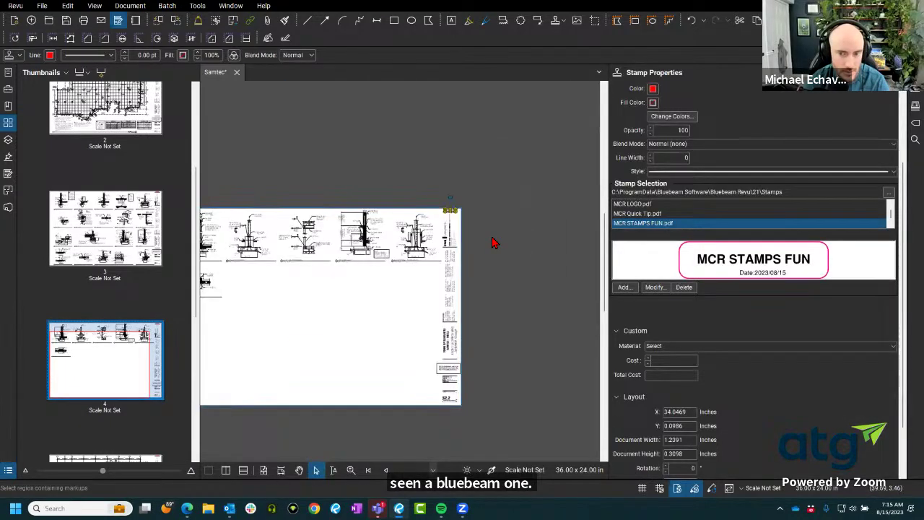
{"action": "left_click", "coordinate": [491, 241]}
{"action": "key", "text": "Page_Up"}
{"action": "scroll", "coordinate": [329, 364], "scroll_direction": "up", "scroll_amount": 3}
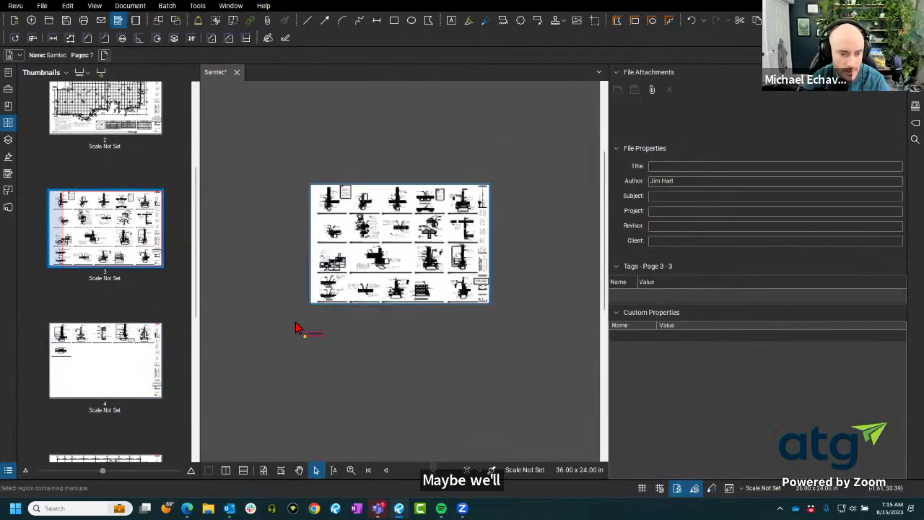
{"action": "left_click_drag", "start_coordinate": [290, 321], "coordinate": [373, 373]}
{"action": "scroll", "coordinate": [186, 218], "scroll_direction": "up", "scroll_amount": 2}
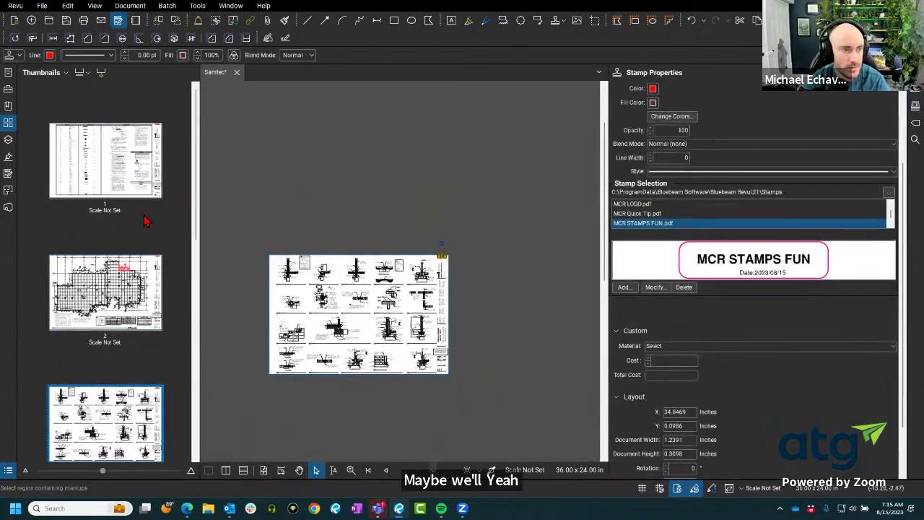
Step: Remove the stray stamps below pages 2 and 1, then clear the selection
{"action": "left_click", "coordinate": [95, 299]}
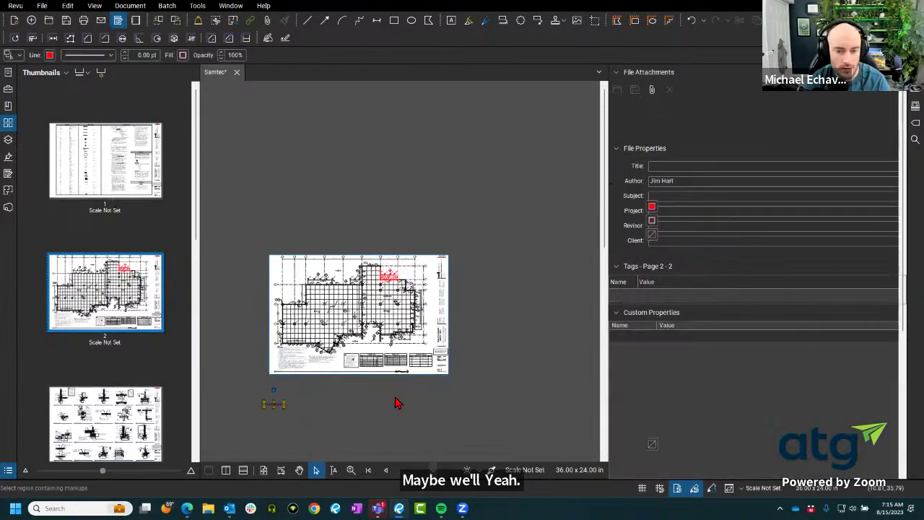
{"action": "left_click", "coordinate": [427, 301]}
{"action": "scroll", "coordinate": [495, 299], "scroll_direction": "up", "scroll_amount": 2}
{"action": "left_click", "coordinate": [402, 361]}
{"action": "scroll", "coordinate": [402, 361], "scroll_direction": "up", "scroll_amount": 3}
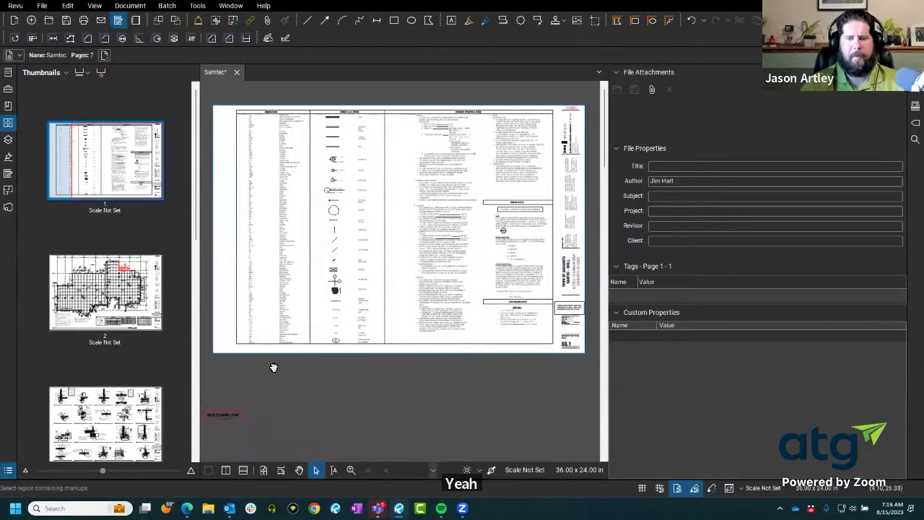
{"action": "scroll", "coordinate": [272, 367], "scroll_direction": "up", "scroll_amount": 2}
{"action": "left_click_drag", "start_coordinate": [250, 361], "coordinate": [340, 407]}
{"action": "scroll", "coordinate": [324, 398], "scroll_direction": "down", "scroll_amount": 3}
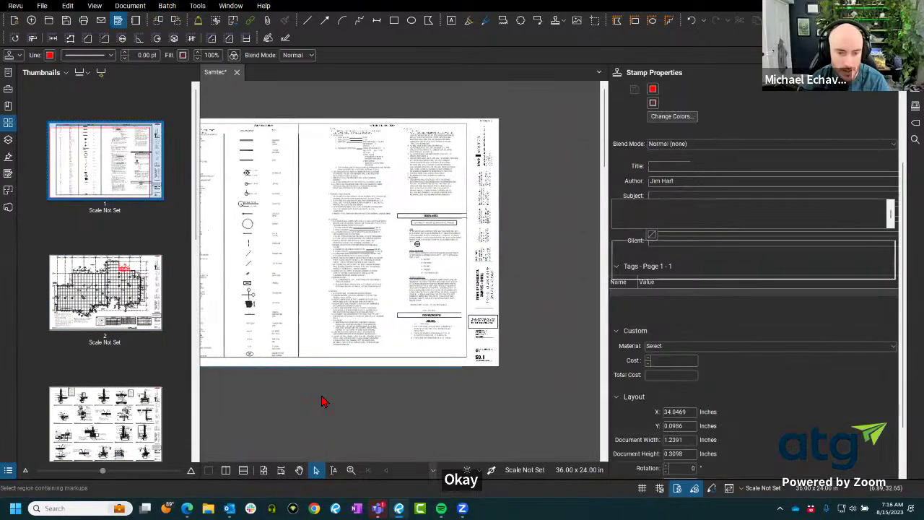
{"action": "left_click", "coordinate": [493, 204]}
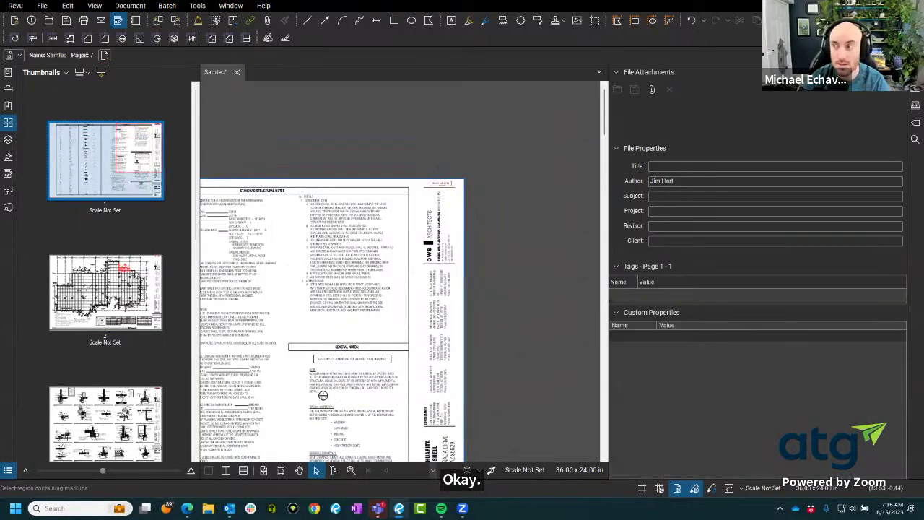
{"action": "scroll", "coordinate": [534, 181], "scroll_direction": "up", "scroll_amount": 2}
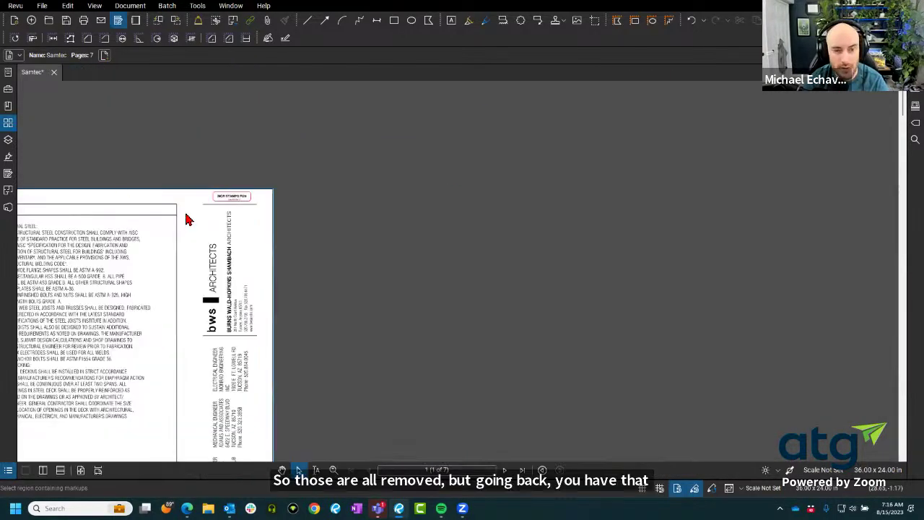
{"action": "scroll", "coordinate": [154, 181], "scroll_direction": "up", "scroll_amount": 3}
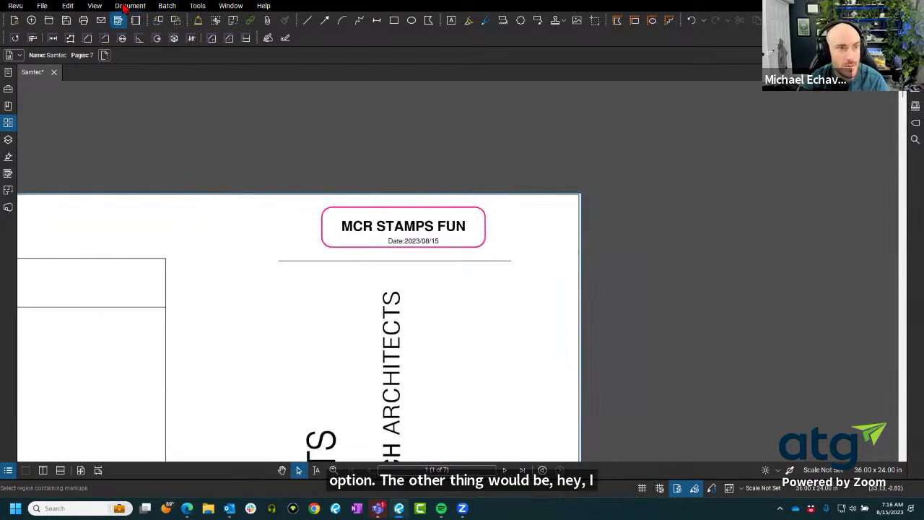
Step: Flatten only Stamp markups on pages 1-7, then confirm the stamp can't be selected
{"action": "left_click", "coordinate": [124, 8]}
{"action": "left_click", "coordinate": [130, 325]}
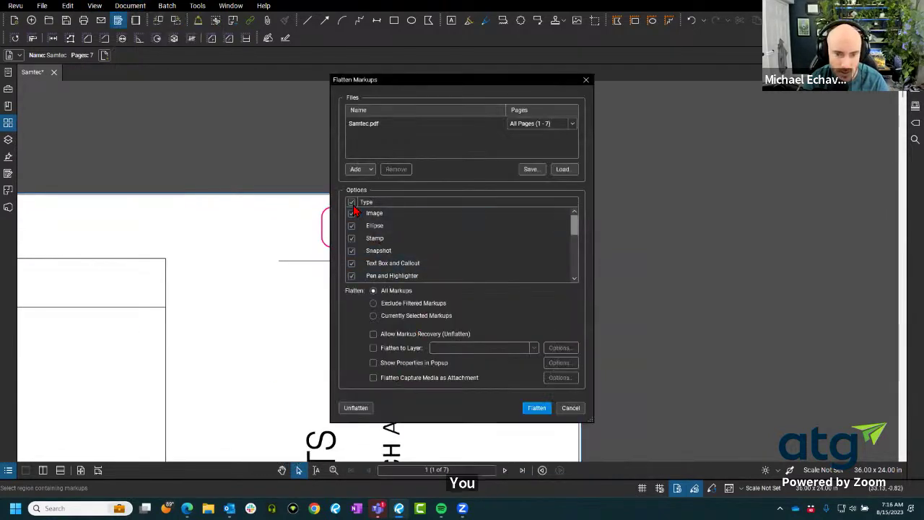
{"action": "scroll", "coordinate": [408, 231], "scroll_direction": "down", "scroll_amount": 5}
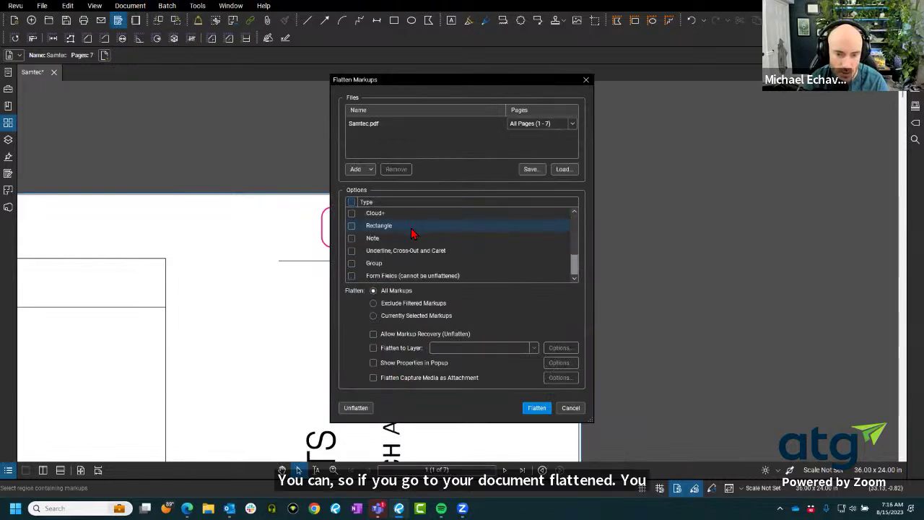
{"action": "scroll", "coordinate": [413, 235], "scroll_direction": "up", "scroll_amount": 5}
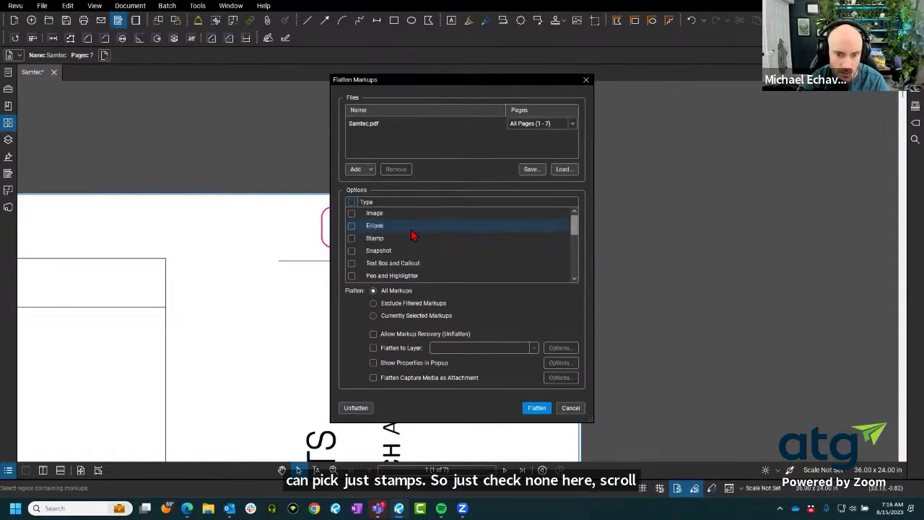
{"action": "left_click", "coordinate": [351, 239]}
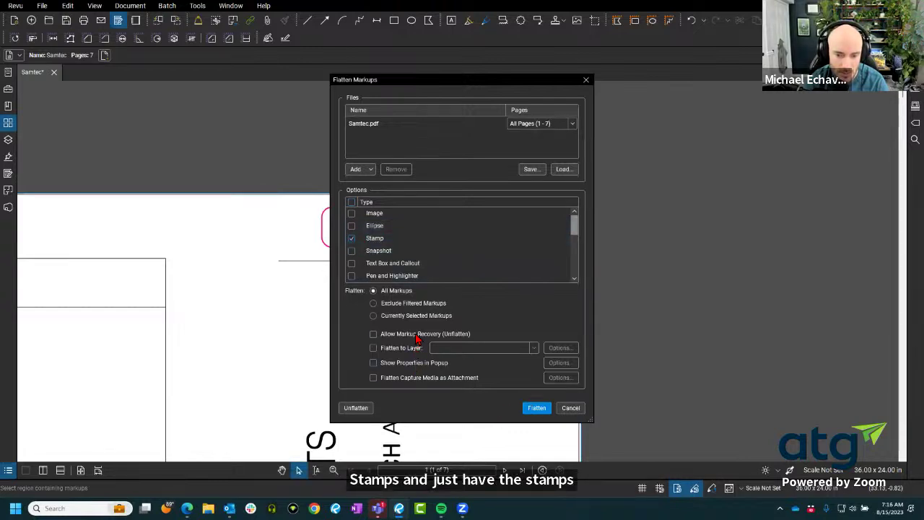
{"action": "left_click", "coordinate": [536, 408]}
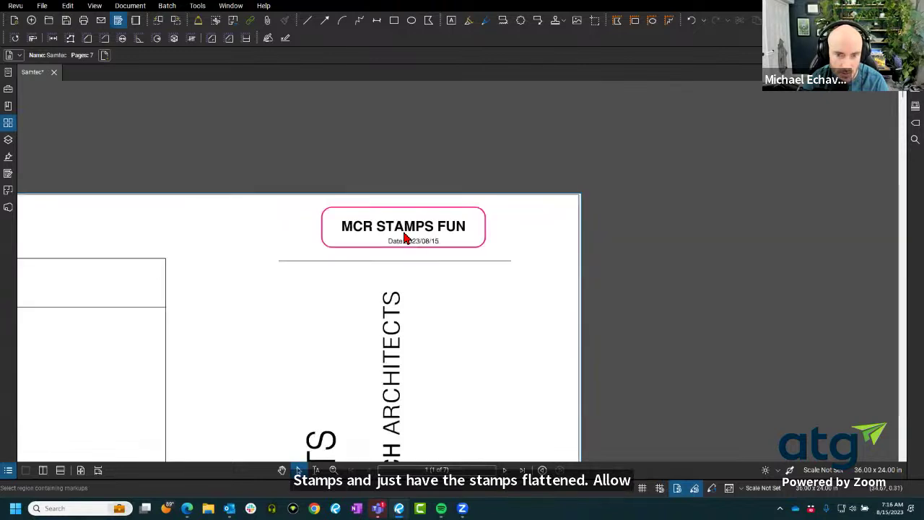
{"action": "left_click_drag", "start_coordinate": [298, 204], "coordinate": [516, 279]}
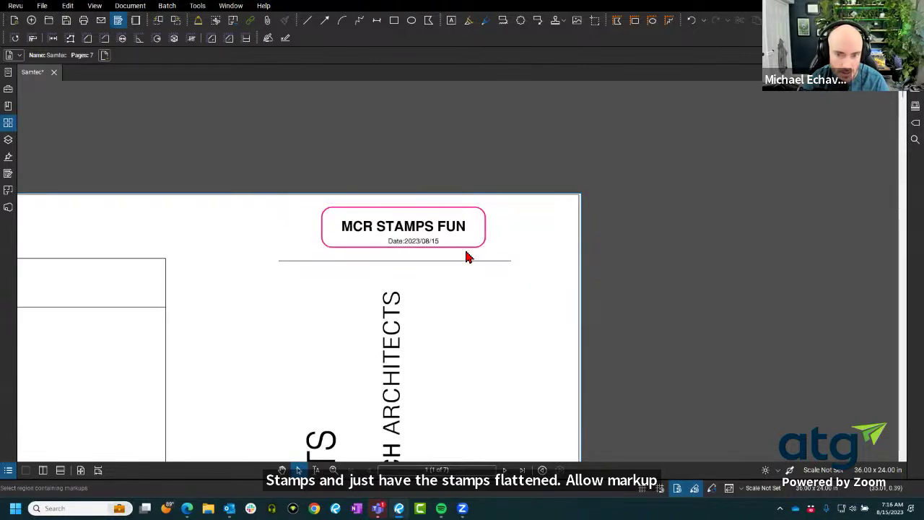
{"action": "scroll", "coordinate": [301, 266], "scroll_direction": "down", "scroll_amount": 4}
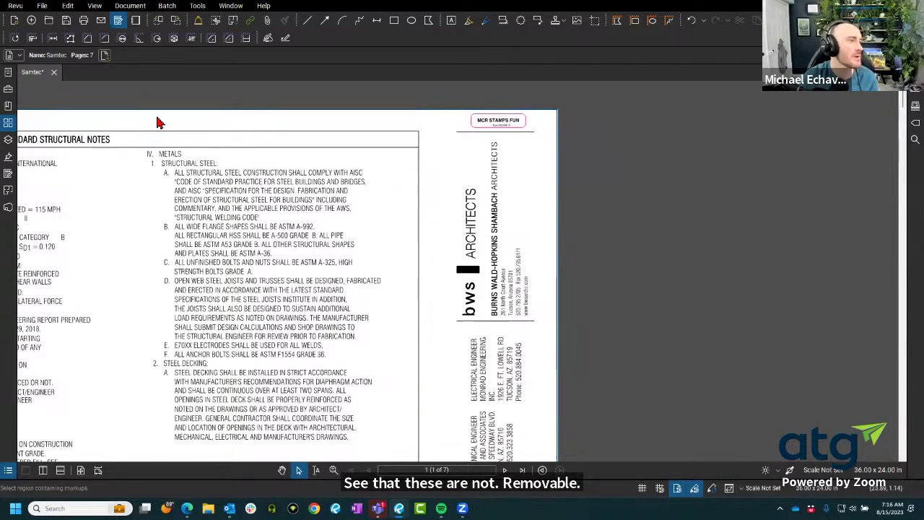
{"action": "scroll", "coordinate": [363, 231], "scroll_direction": "down", "scroll_amount": 3}
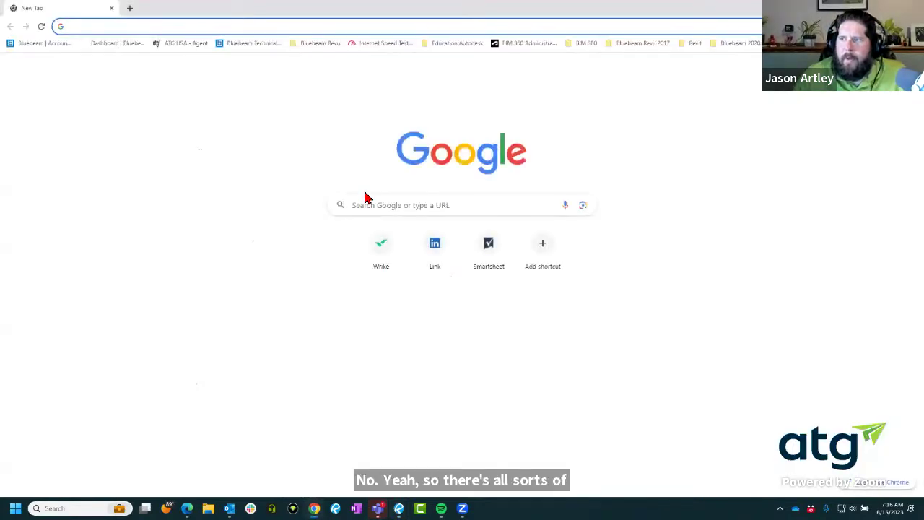
Step: Open Bluebeam Cloud and sign in with the saved Bluebeam ID e-mail and account password
{"action": "type", "text": "app"}
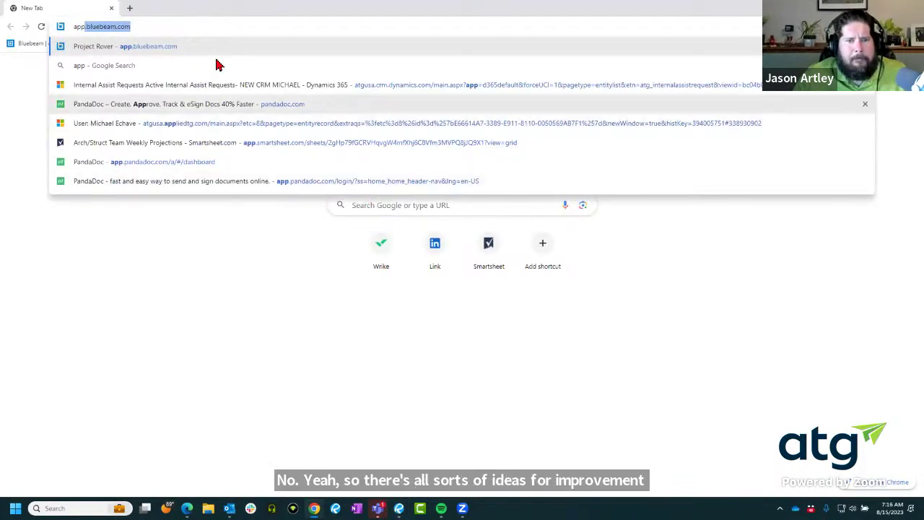
{"action": "key", "text": "Return"}
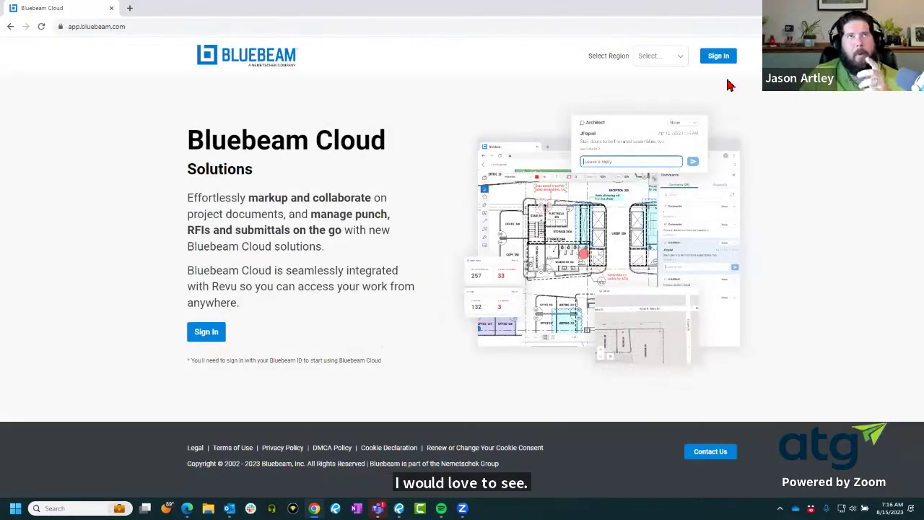
{"action": "left_click", "coordinate": [722, 60]}
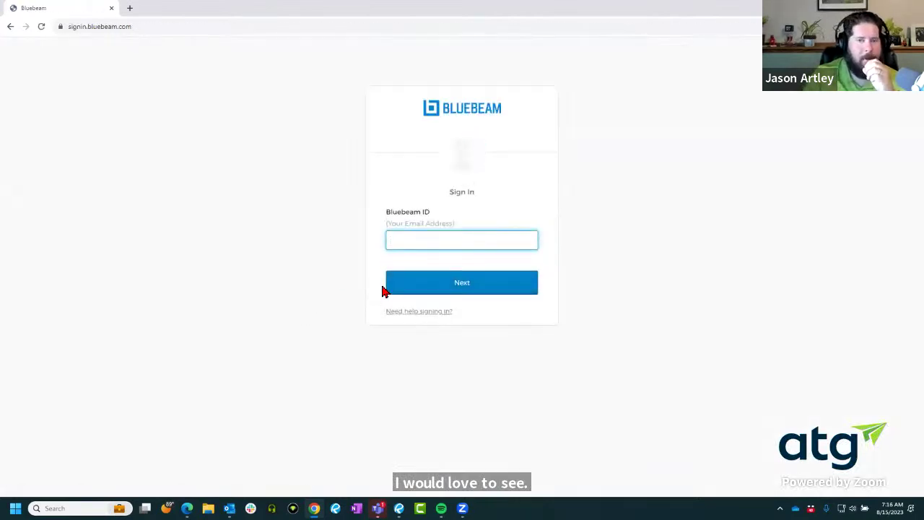
{"action": "type", "text": "mec"}
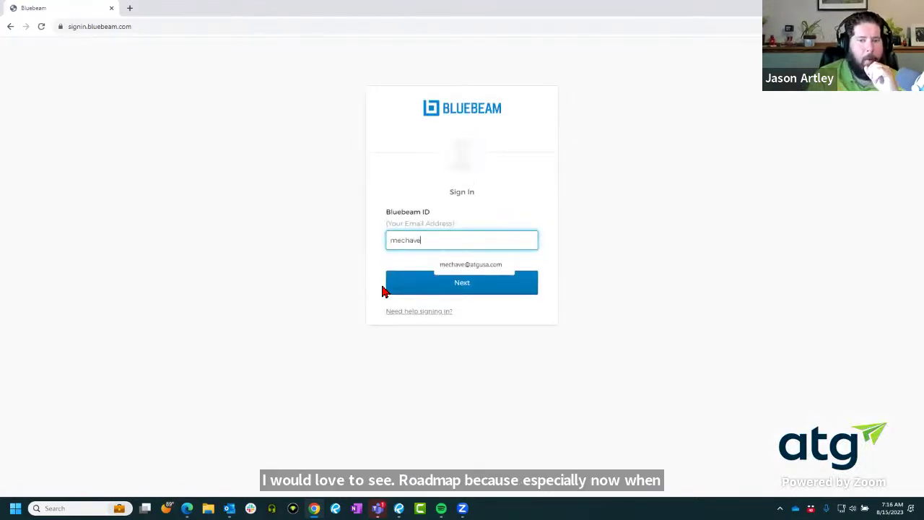
{"action": "type", "text": "have"}
{"action": "left_click", "coordinate": [445, 265]}
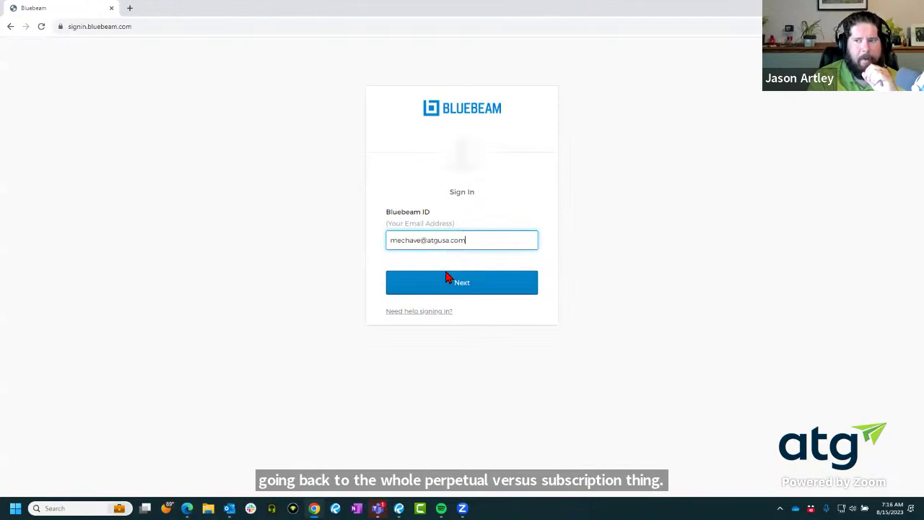
{"action": "left_click", "coordinate": [445, 279]}
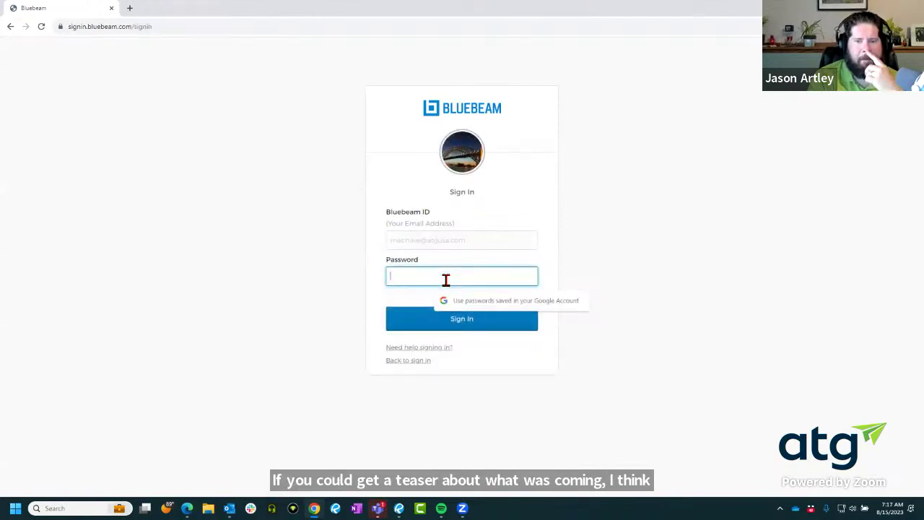
{"action": "type", "text": "••"}
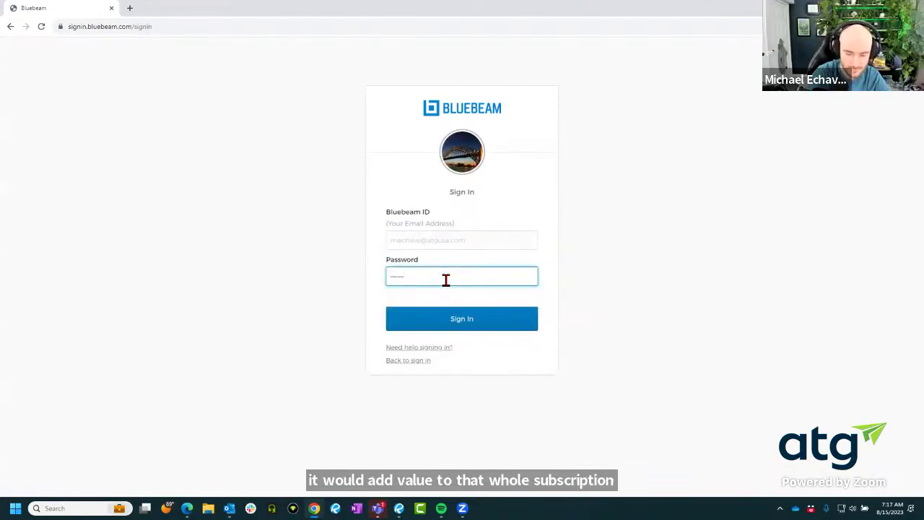
{"action": "key", "text": "Return"}
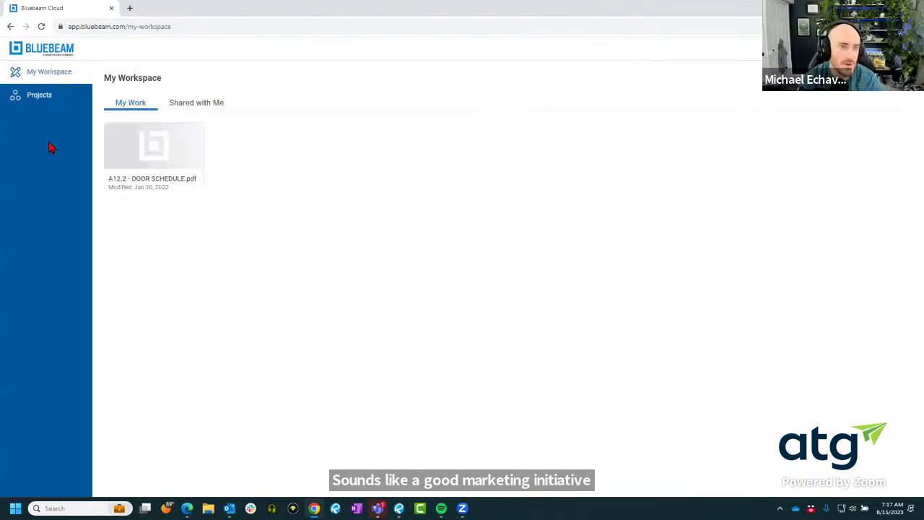
Step: Open the Bluebeam Boot Camp project's Settings and its Manage Disciplines list
{"action": "left_click", "coordinate": [46, 96]}
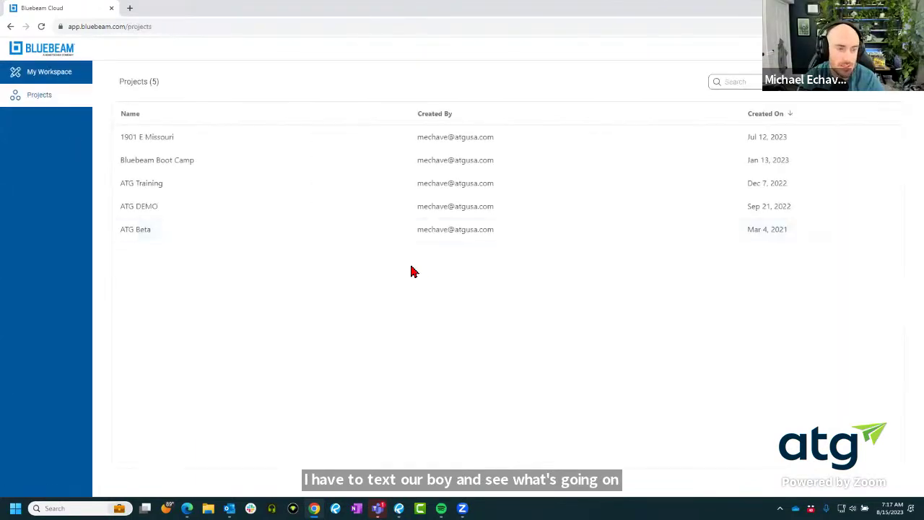
{"action": "left_click", "coordinate": [285, 164]}
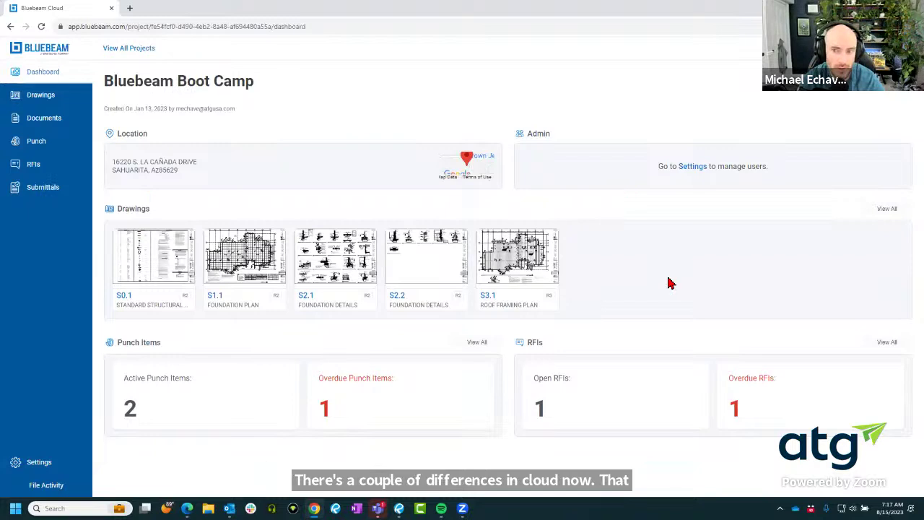
{"action": "left_click", "coordinate": [42, 464]}
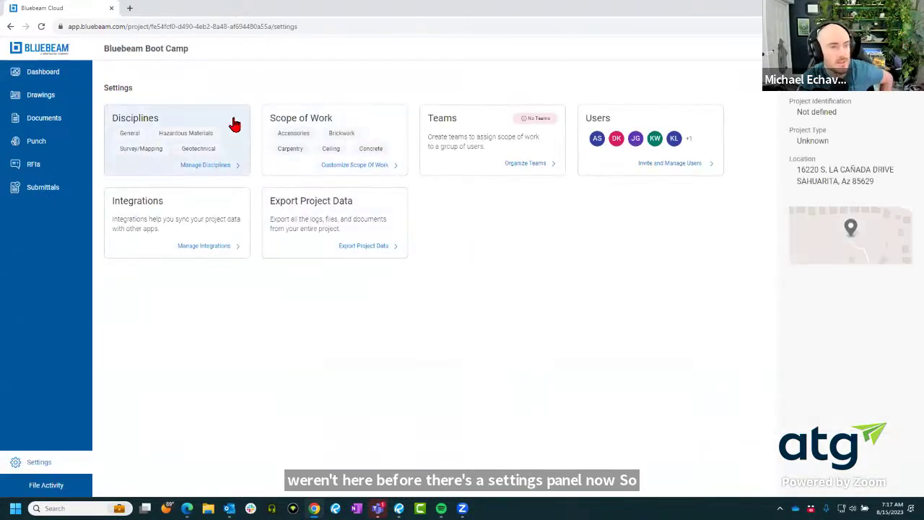
{"action": "left_click", "coordinate": [211, 168]}
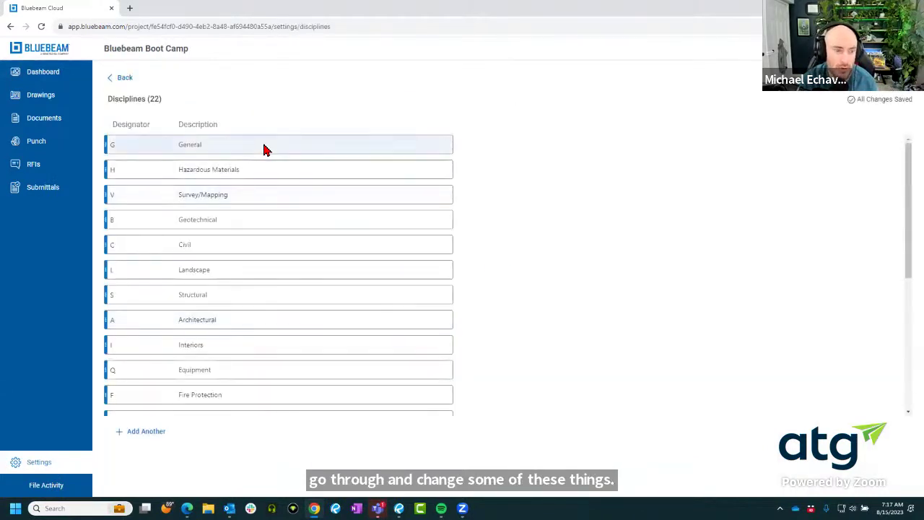
Step: Open punch item 2 (Area A) from the Punch list, then go back to Settings
{"action": "scroll", "coordinate": [284, 235], "scroll_direction": "down", "scroll_amount": 3}
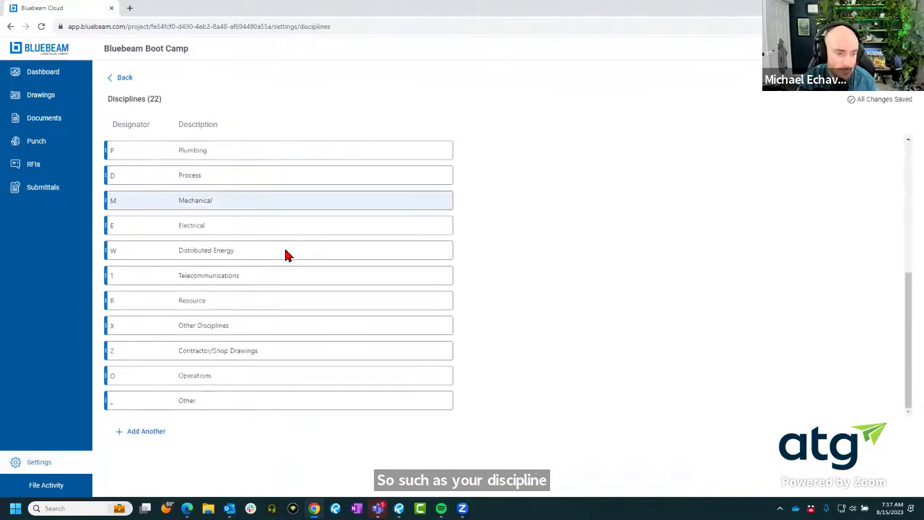
{"action": "scroll", "coordinate": [284, 284], "scroll_direction": "up", "scroll_amount": 3}
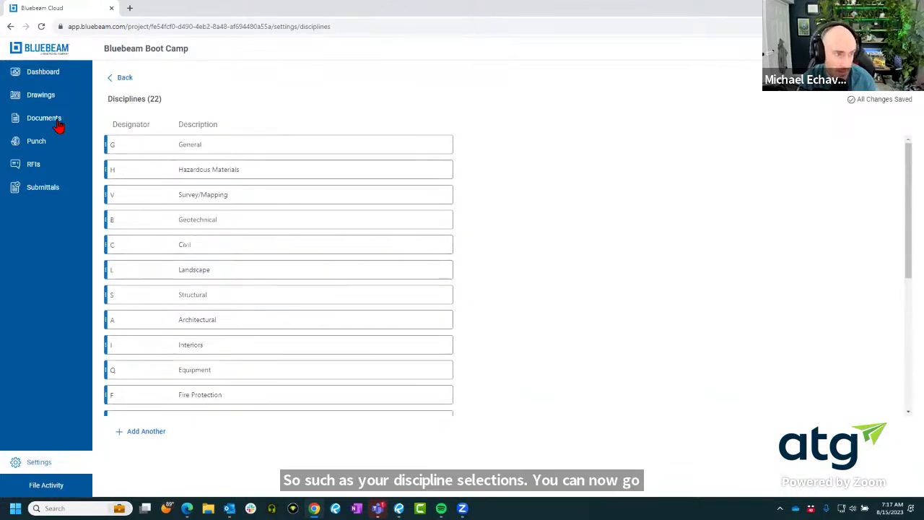
{"action": "left_click", "coordinate": [51, 144]}
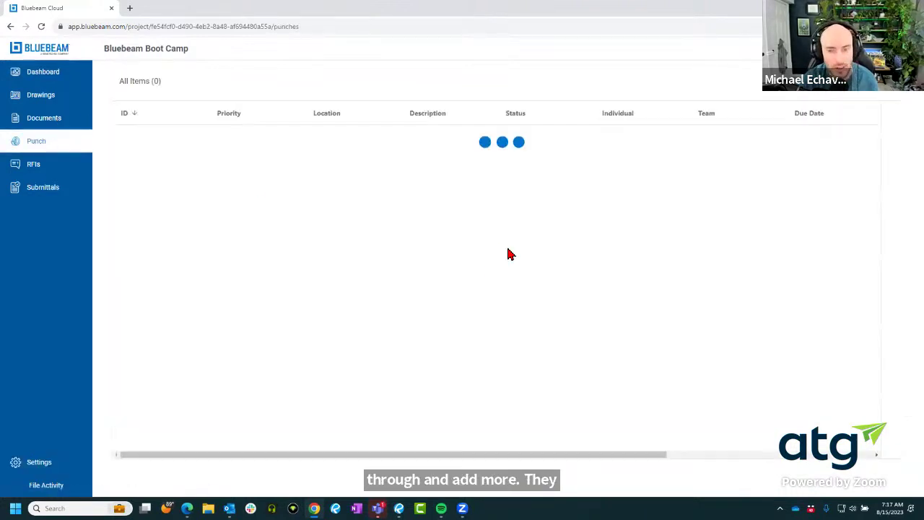
{"action": "left_click", "coordinate": [355, 140]}
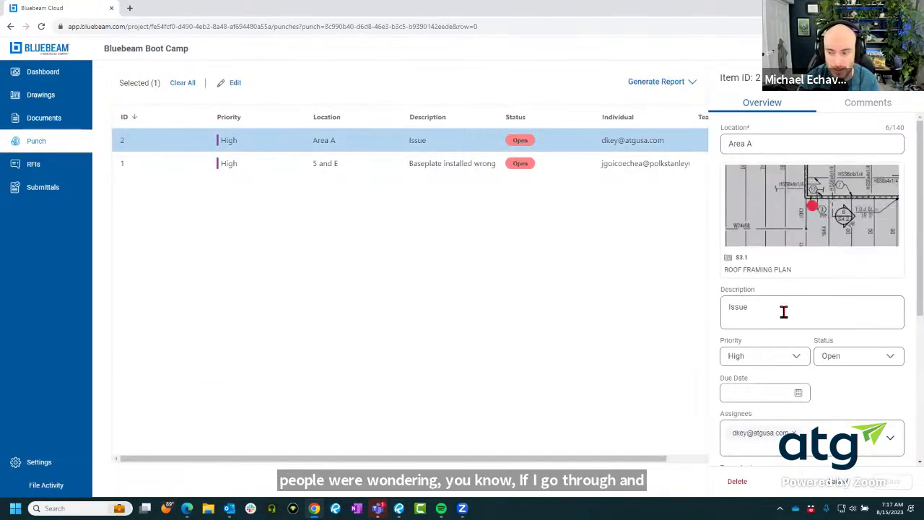
{"action": "scroll", "coordinate": [784, 311], "scroll_direction": "down", "scroll_amount": 4}
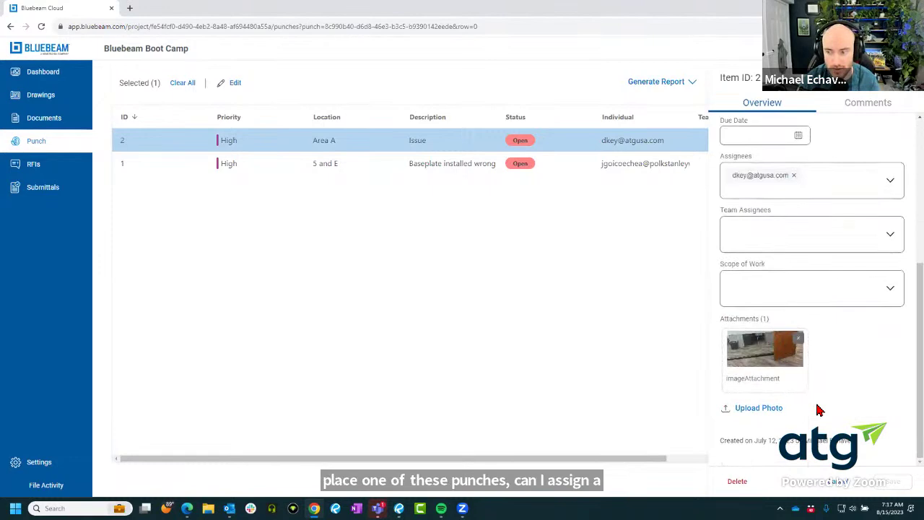
{"action": "scroll", "coordinate": [820, 410], "scroll_direction": "up", "scroll_amount": 4}
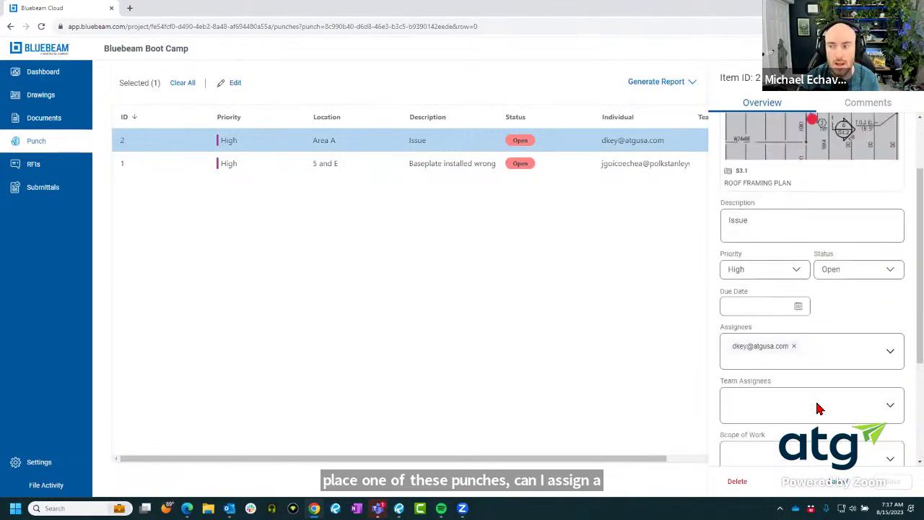
{"action": "left_click", "coordinate": [55, 466]}
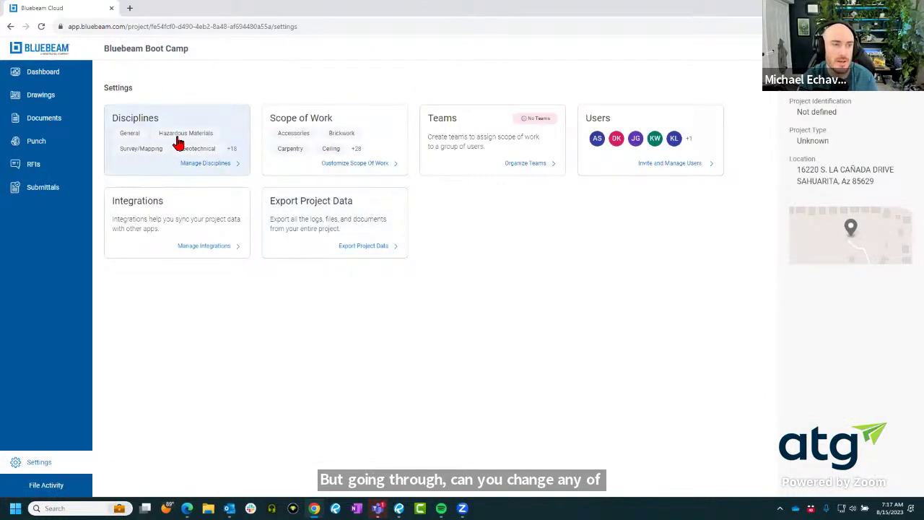
Step: Browse the project's Scope of Work, Teams and Integrations pages from Settings
{"action": "left_click", "coordinate": [345, 178]}
{"action": "scroll", "coordinate": [243, 210], "scroll_direction": "down", "scroll_amount": 3}
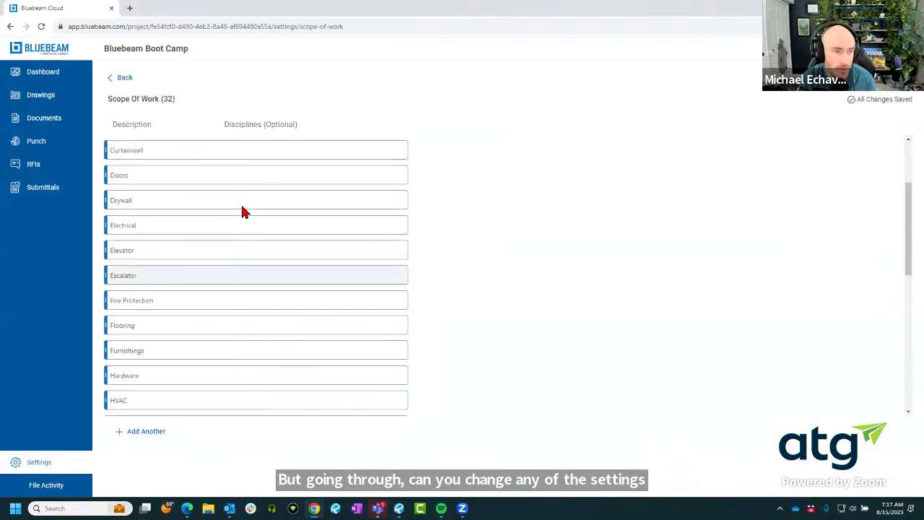
{"action": "left_click", "coordinate": [124, 79]}
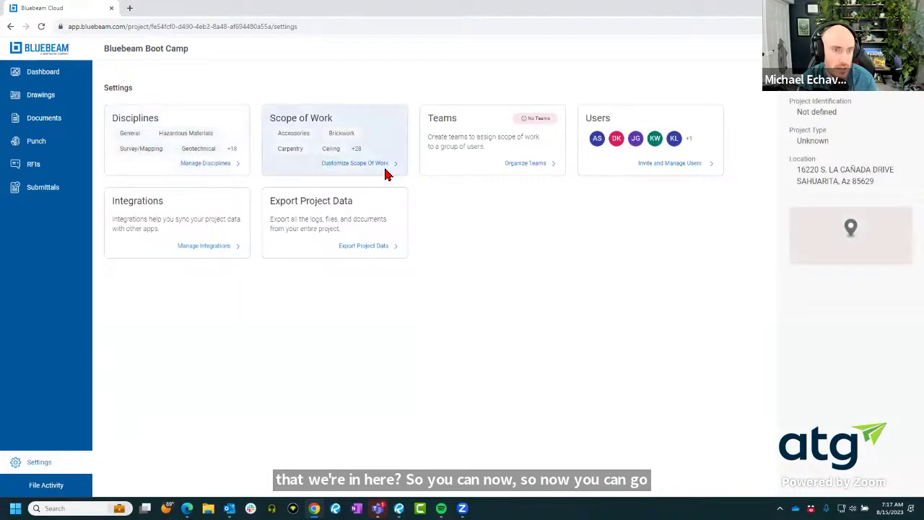
{"action": "left_click", "coordinate": [525, 166]}
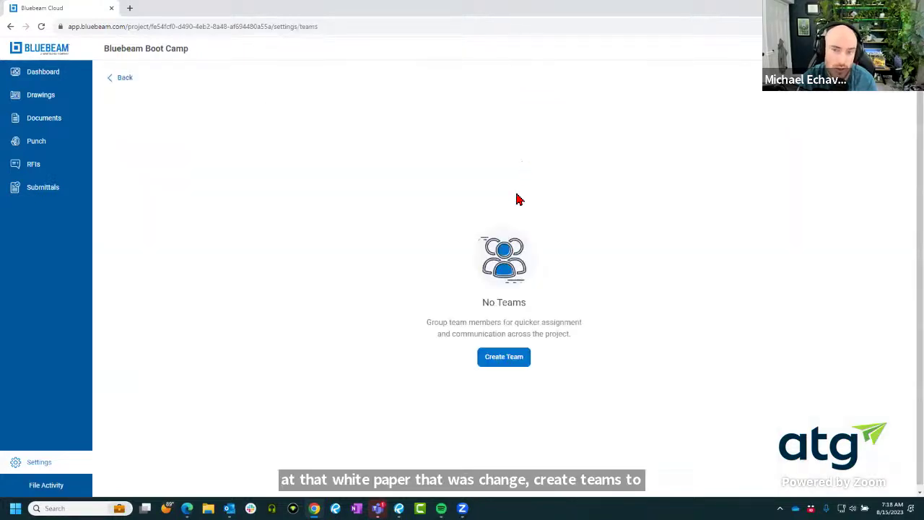
{"action": "left_click", "coordinate": [126, 81]}
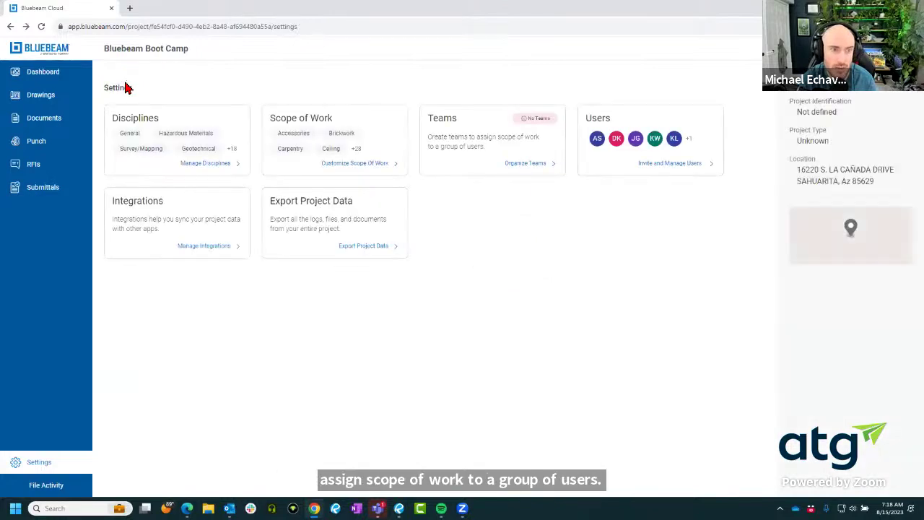
{"action": "left_click", "coordinate": [209, 246]}
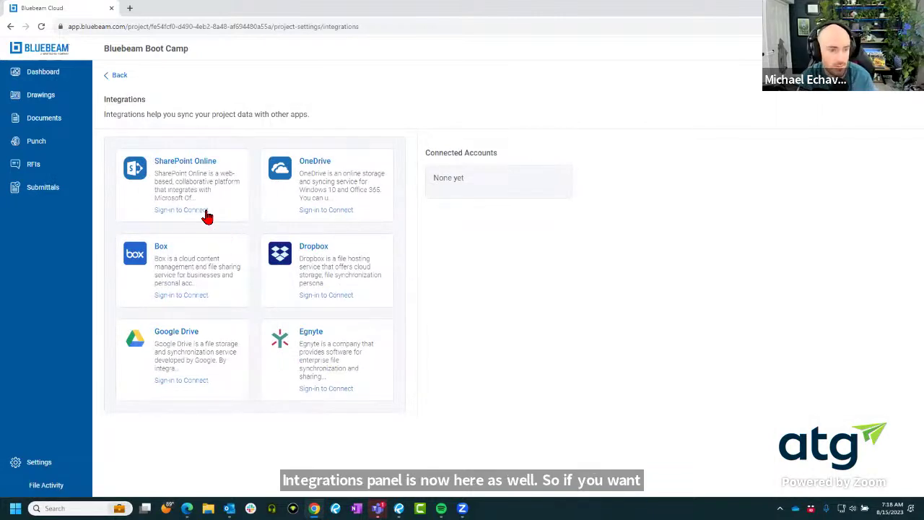
{"action": "left_click", "coordinate": [111, 76]}
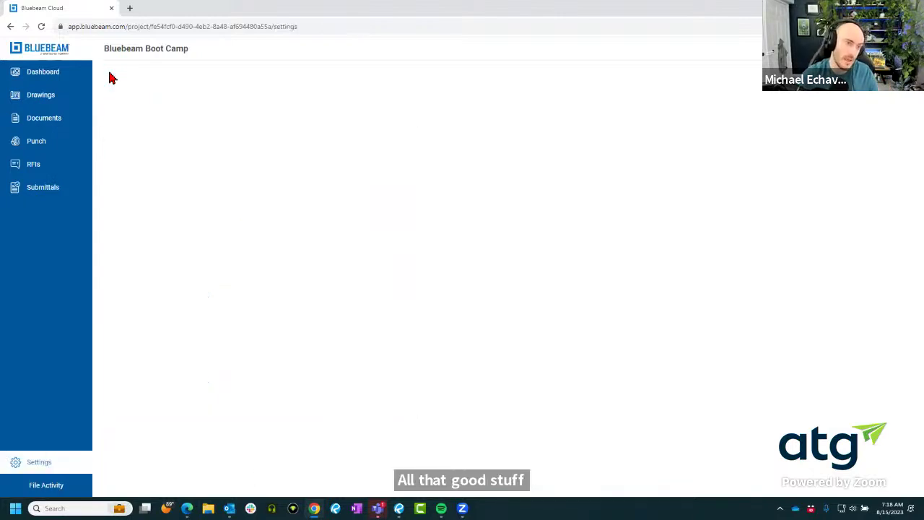
Step: Look at the Export Project Data destinations, Studio Projects and Integrations, then back out
{"action": "left_click", "coordinate": [361, 246]}
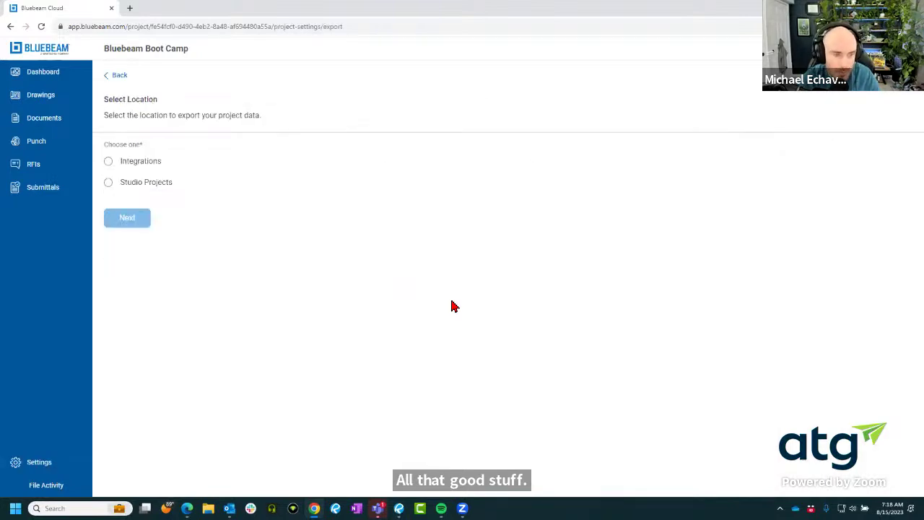
{"action": "left_click", "coordinate": [150, 188]}
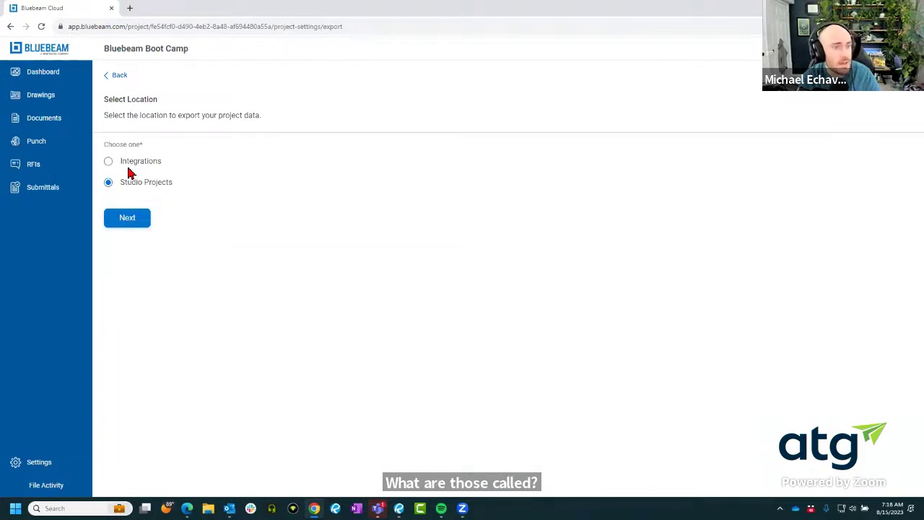
{"action": "left_click", "coordinate": [129, 169]}
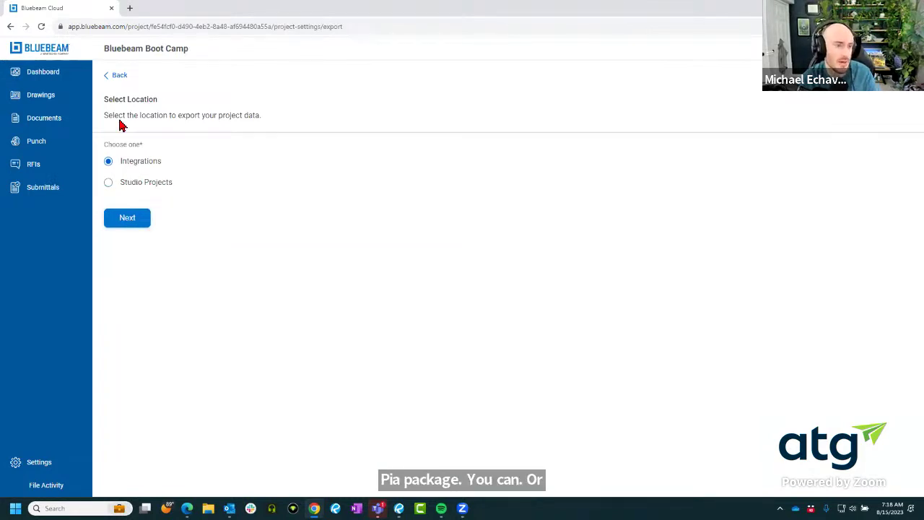
{"action": "left_click", "coordinate": [117, 76]}
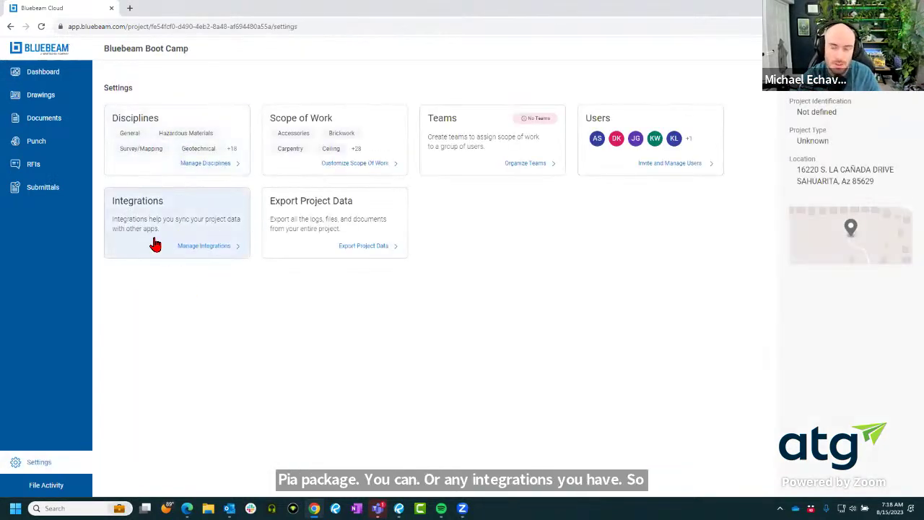
Step: Review the six-user Users list and its Invite form without inviting anyone
{"action": "left_click", "coordinate": [674, 166]}
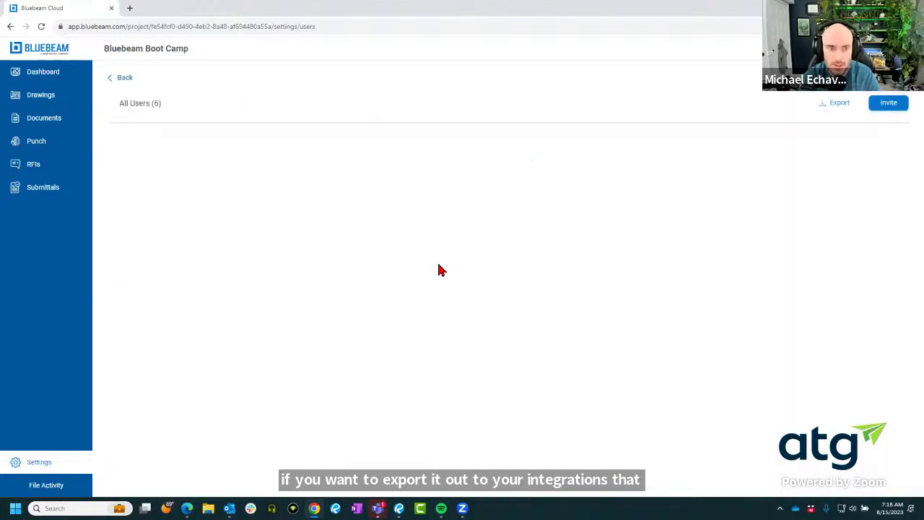
{"action": "left_click", "coordinate": [890, 106]}
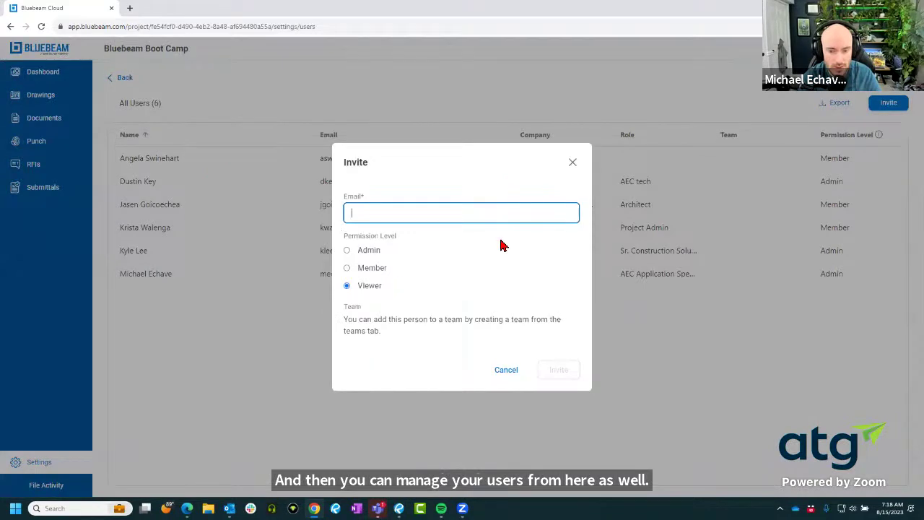
{"action": "left_click", "coordinate": [573, 162]}
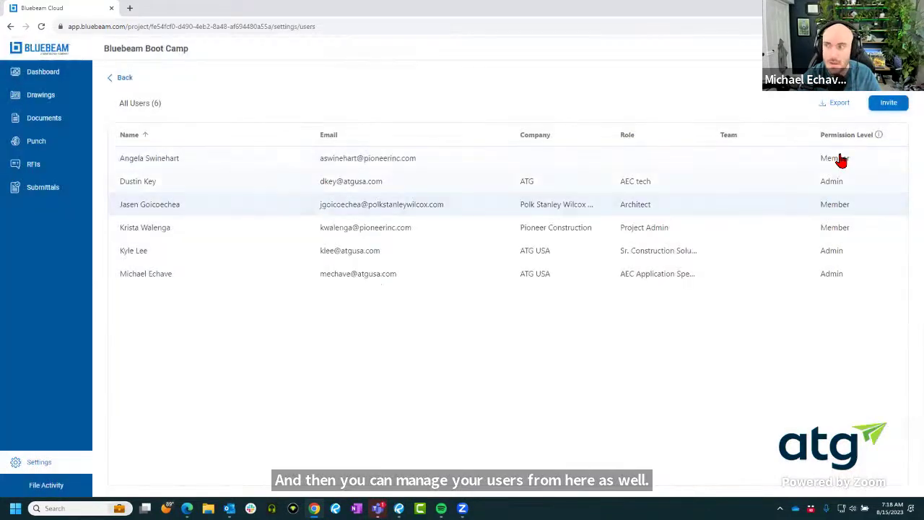
{"action": "left_click", "coordinate": [890, 104]}
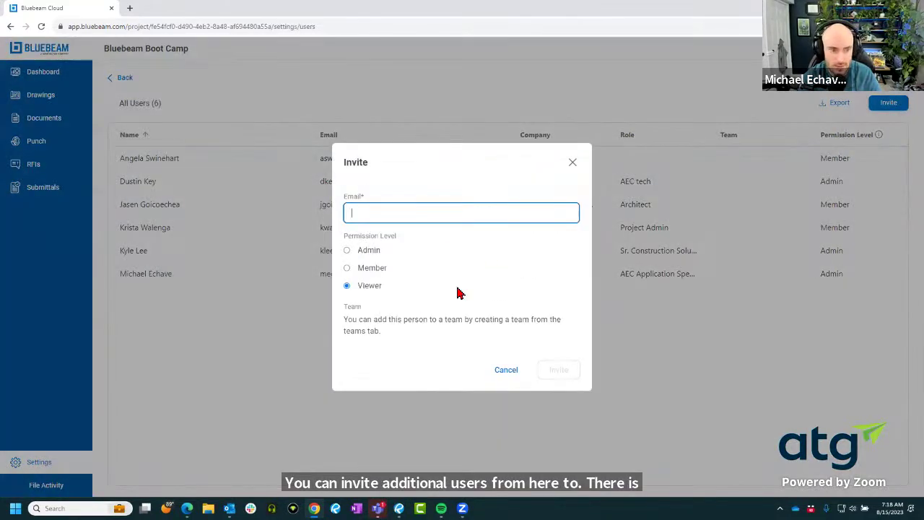
{"action": "left_click", "coordinate": [573, 162]}
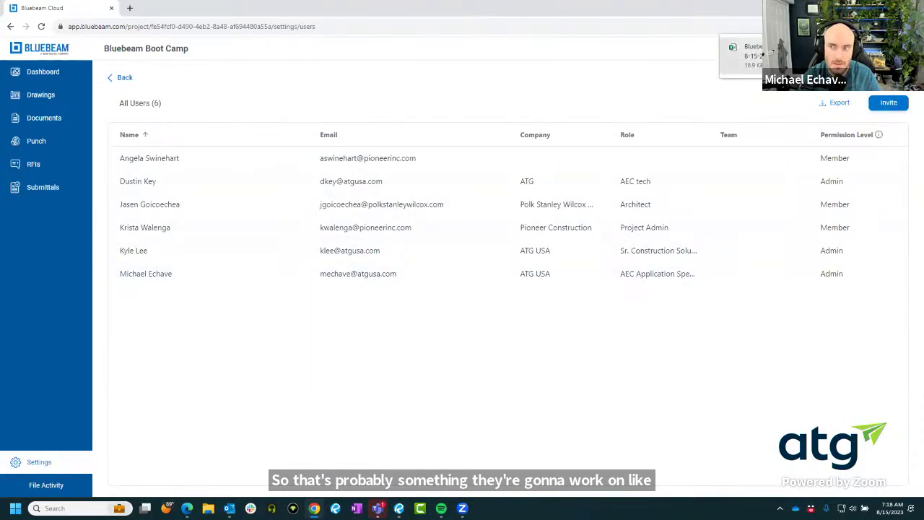
{"action": "left_click", "coordinate": [121, 84]}
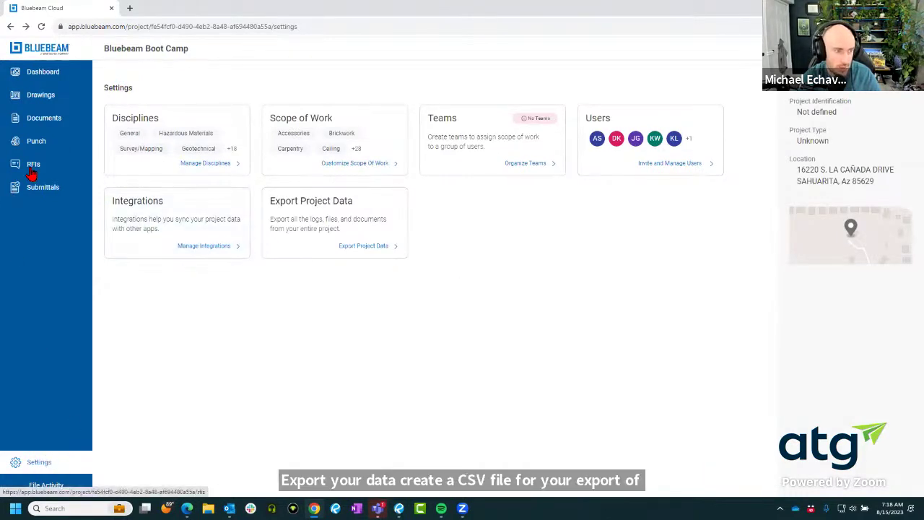
Step: Open drawing S1.1 Foundation Plan, toggle the Pages panel, and show the Tool Chest
{"action": "left_click", "coordinate": [48, 97]}
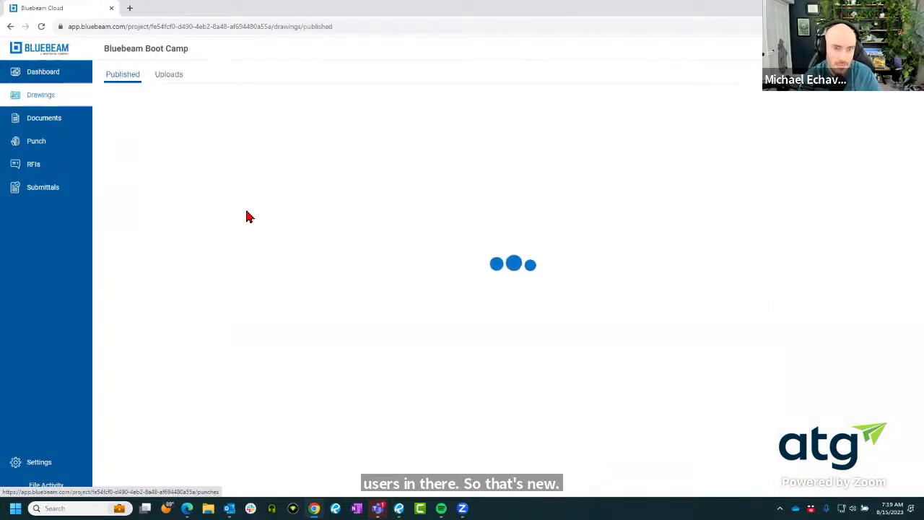
{"action": "left_click", "coordinate": [318, 212]}
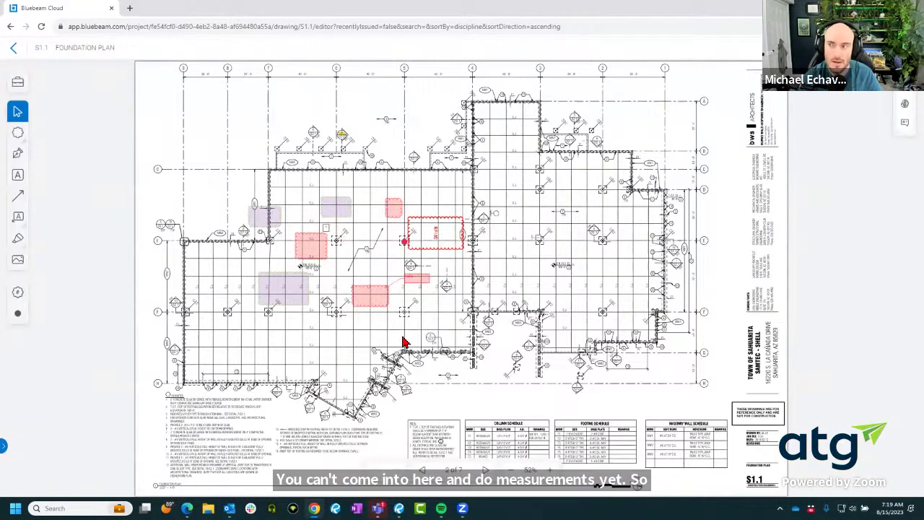
{"action": "left_click", "coordinate": [4, 446]}
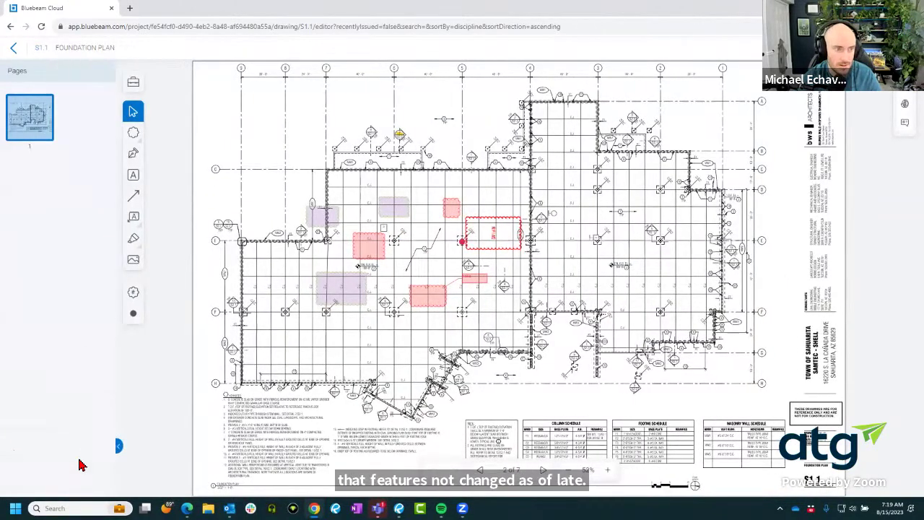
{"action": "left_click", "coordinate": [120, 447]}
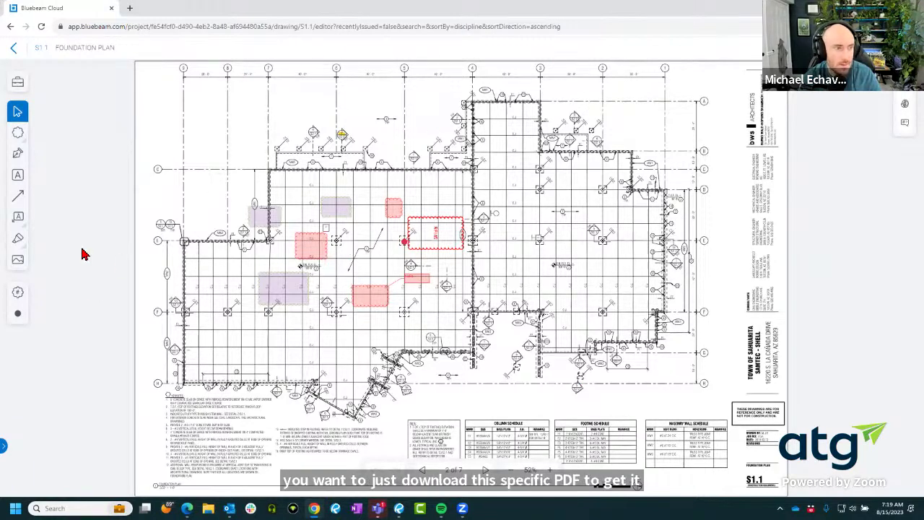
{"action": "left_click", "coordinate": [19, 82]}
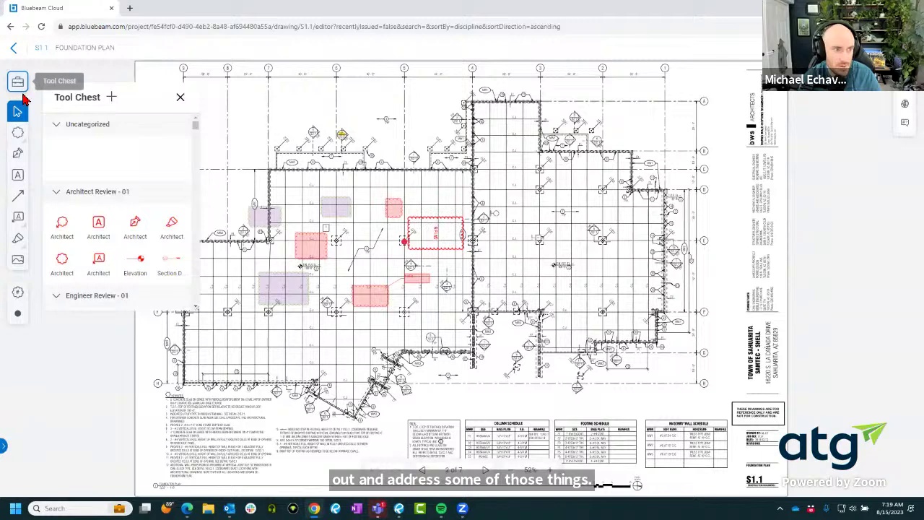
Step: Choose the Doorbell tool under Electrical Devices and place it near the building's front
{"action": "scroll", "coordinate": [104, 192], "scroll_direction": "down", "scroll_amount": 6}
{"action": "left_click", "coordinate": [111, 97]}
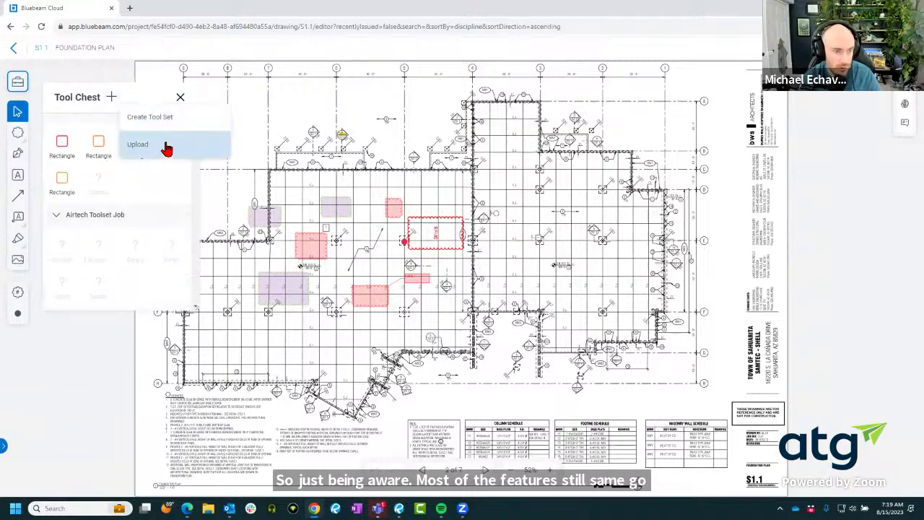
{"action": "scroll", "coordinate": [113, 215], "scroll_direction": "down", "scroll_amount": 3}
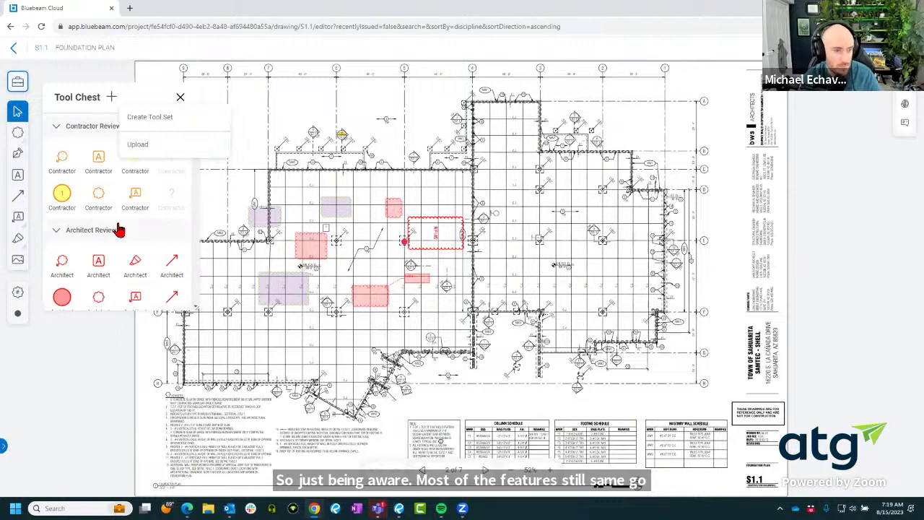
{"action": "left_click", "coordinate": [140, 117]}
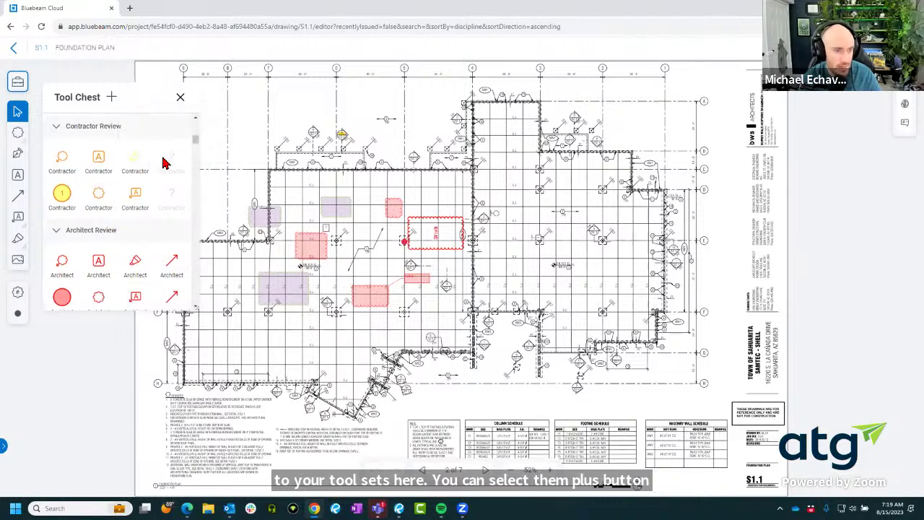
{"action": "scroll", "coordinate": [115, 263], "scroll_direction": "down", "scroll_amount": 8}
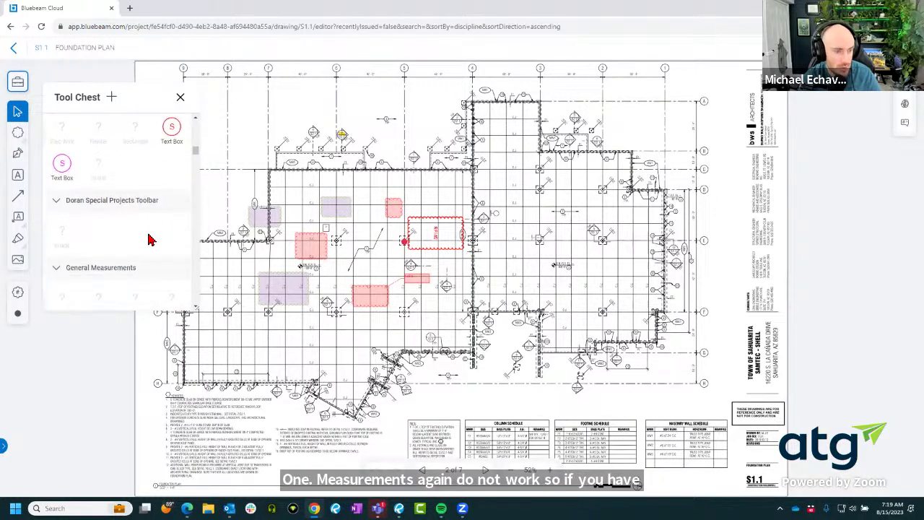
{"action": "scroll", "coordinate": [150, 234], "scroll_direction": "down", "scroll_amount": 5}
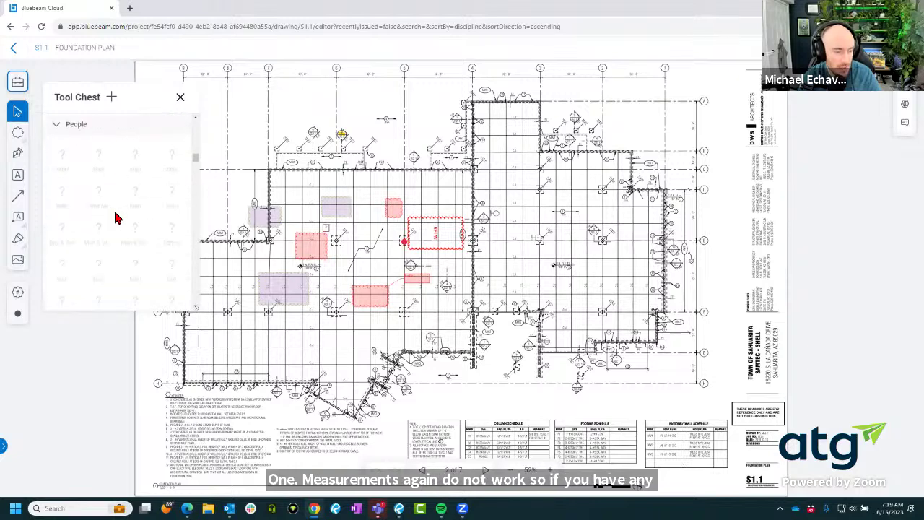
{"action": "scroll", "coordinate": [116, 216], "scroll_direction": "down", "scroll_amount": 3}
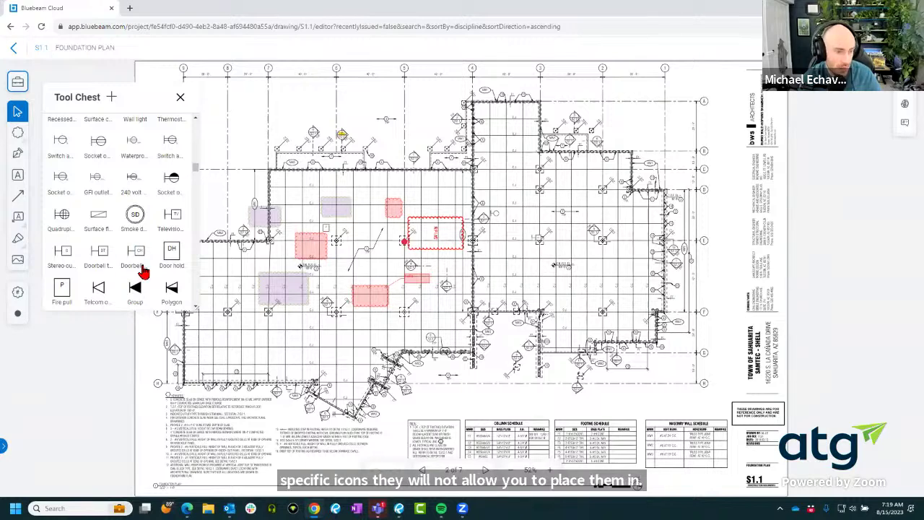
{"action": "left_click", "coordinate": [136, 255]}
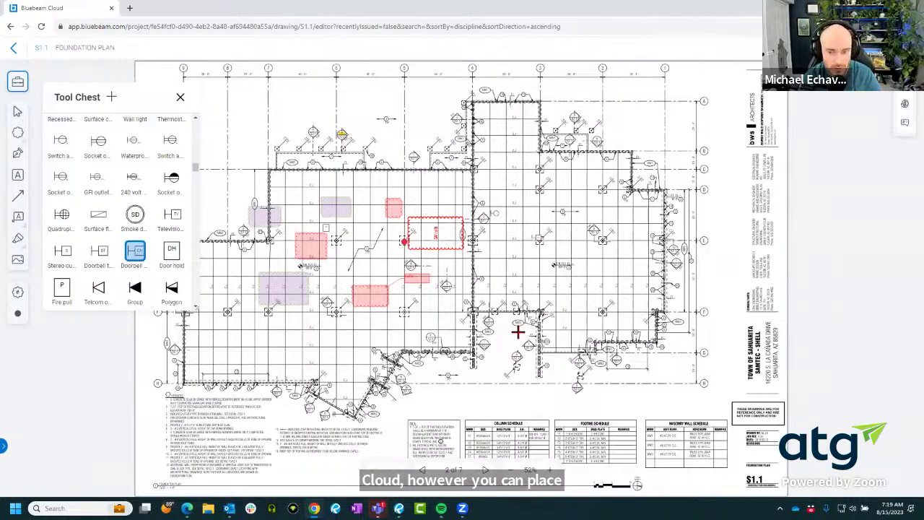
{"action": "left_click", "coordinate": [549, 473]}
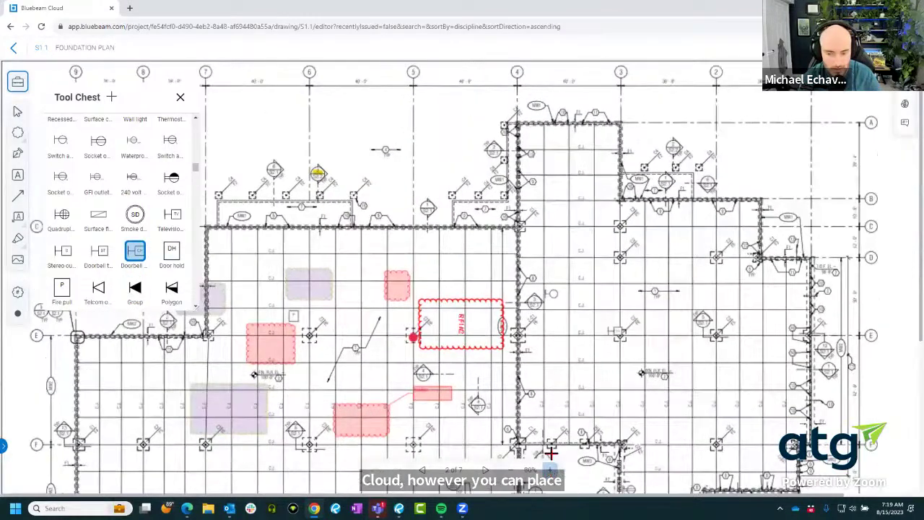
{"action": "scroll", "coordinate": [549, 361], "scroll_direction": "down", "scroll_amount": 3}
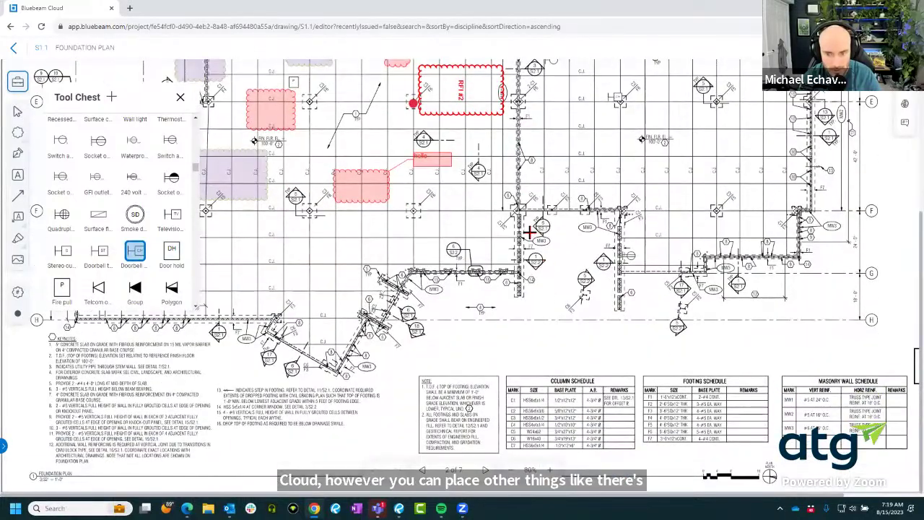
{"action": "left_click", "coordinate": [535, 231]}
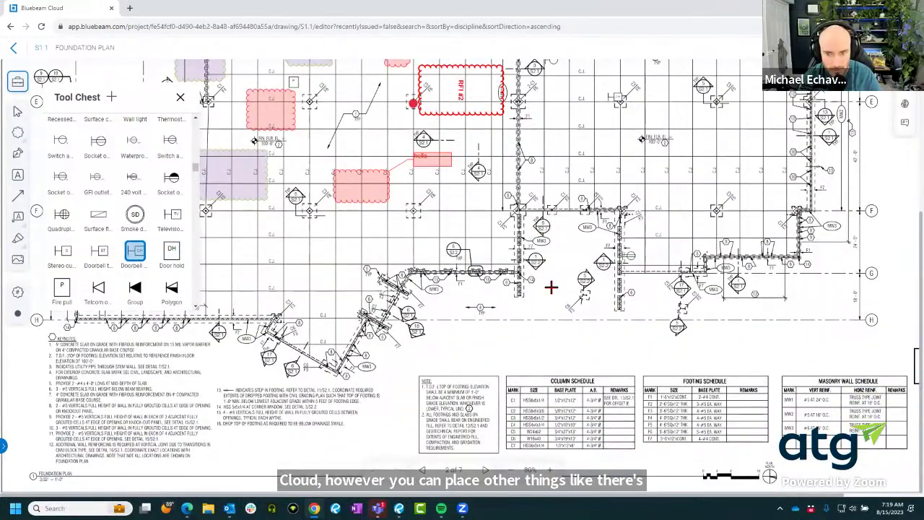
{"action": "left_click", "coordinate": [553, 326]}
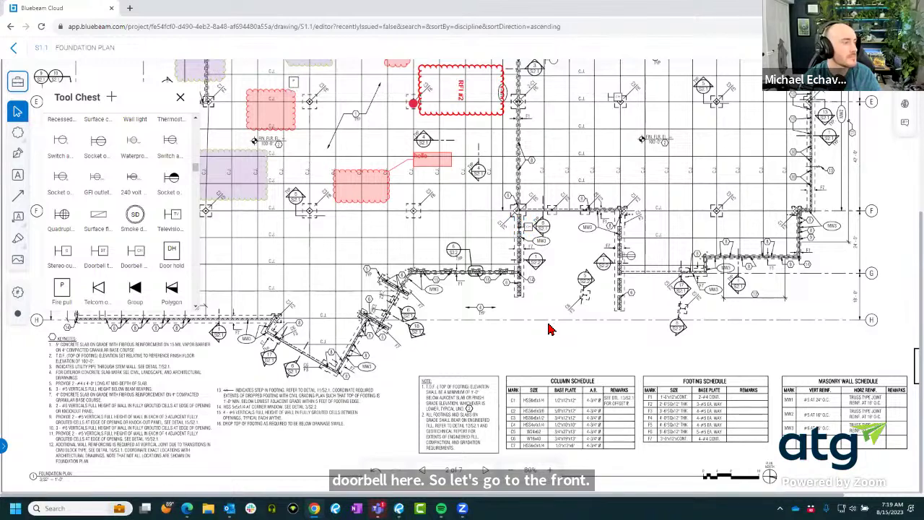
Step: Go back to the project, open the RFIs list and review RFI 2's details
{"action": "left_click", "coordinate": [15, 49]}
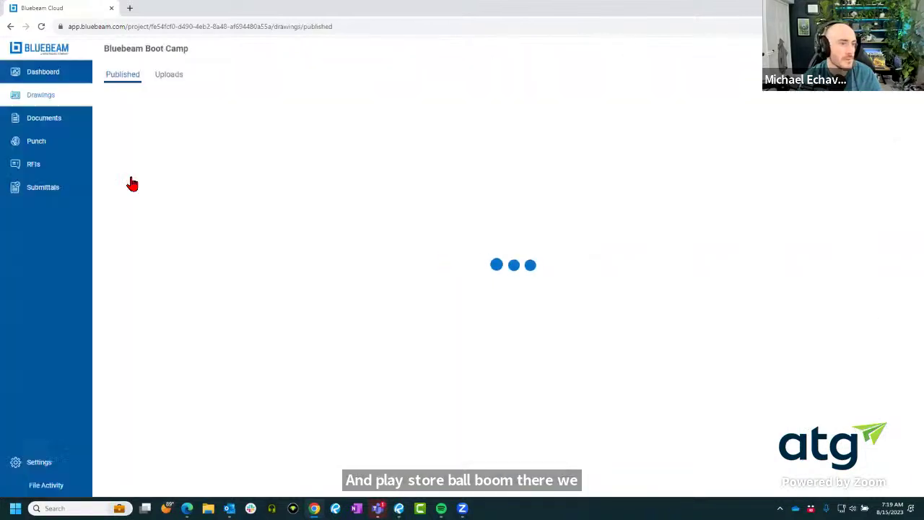
{"action": "left_click", "coordinate": [26, 141]}
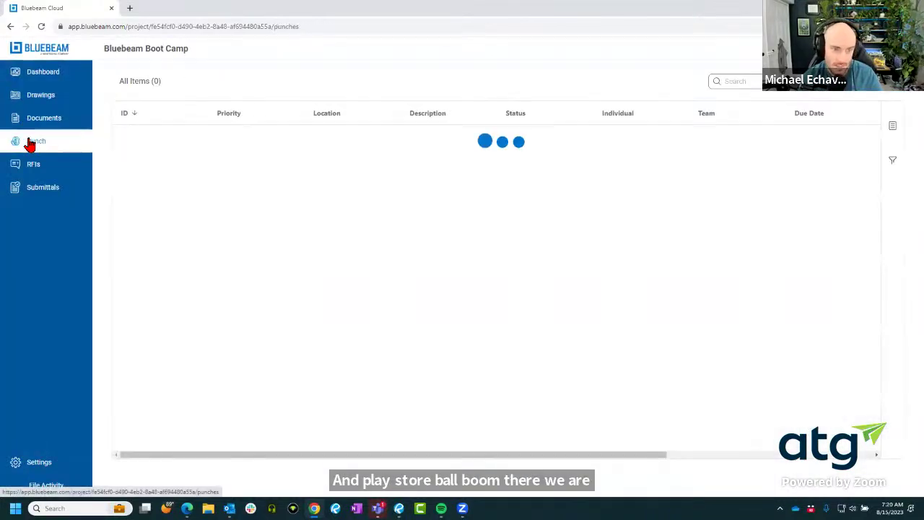
{"action": "left_click", "coordinate": [34, 166]}
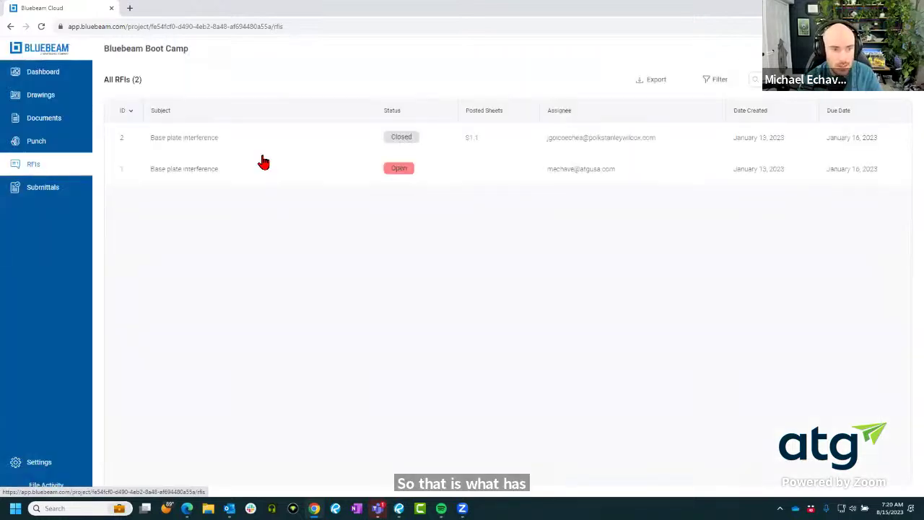
{"action": "left_click", "coordinate": [263, 144]}
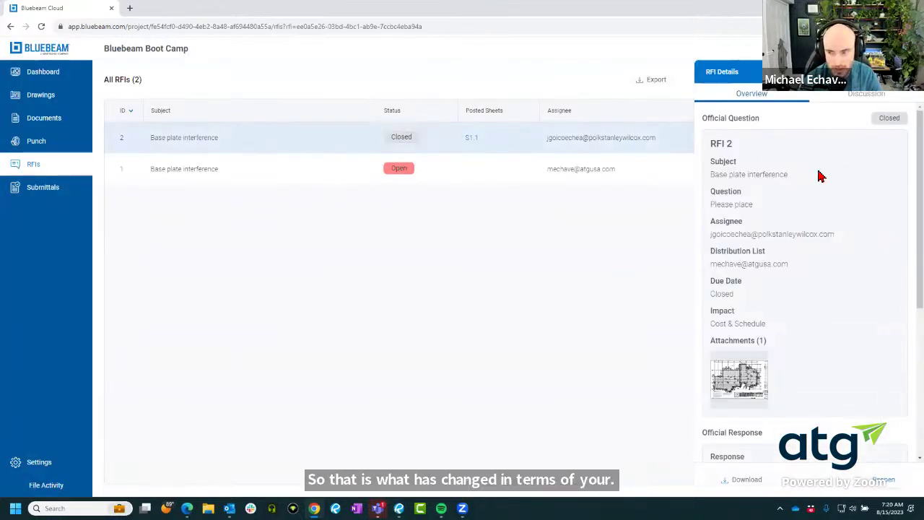
{"action": "scroll", "coordinate": [831, 198], "scroll_direction": "down", "scroll_amount": 4}
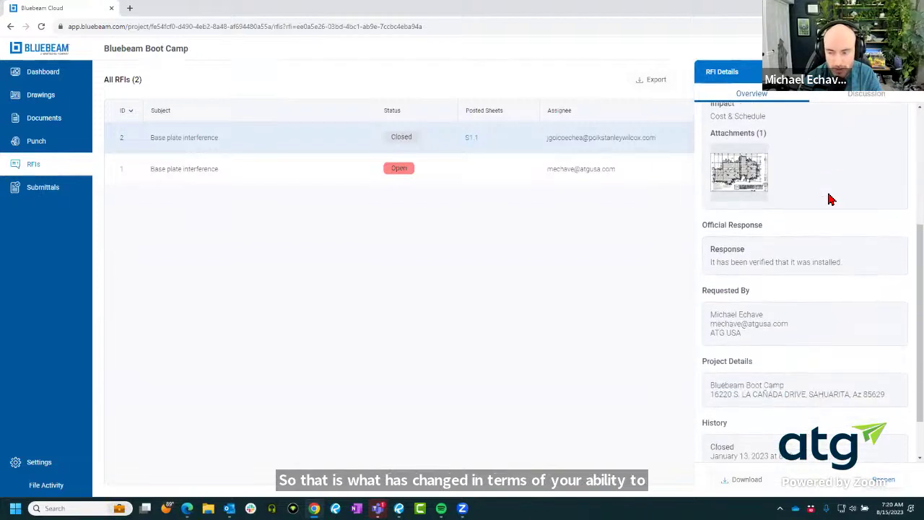
{"action": "scroll", "coordinate": [829, 200], "scroll_direction": "down", "scroll_amount": 1}
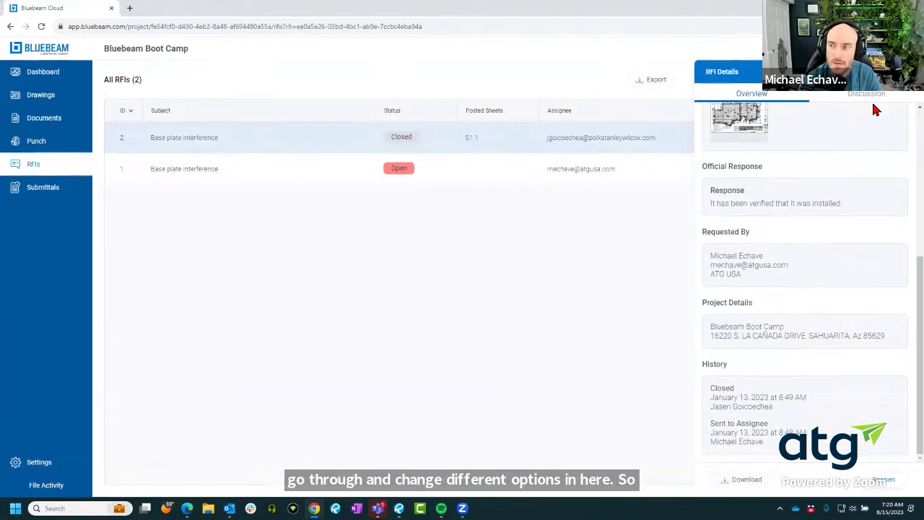
{"action": "left_click", "coordinate": [903, 72]}
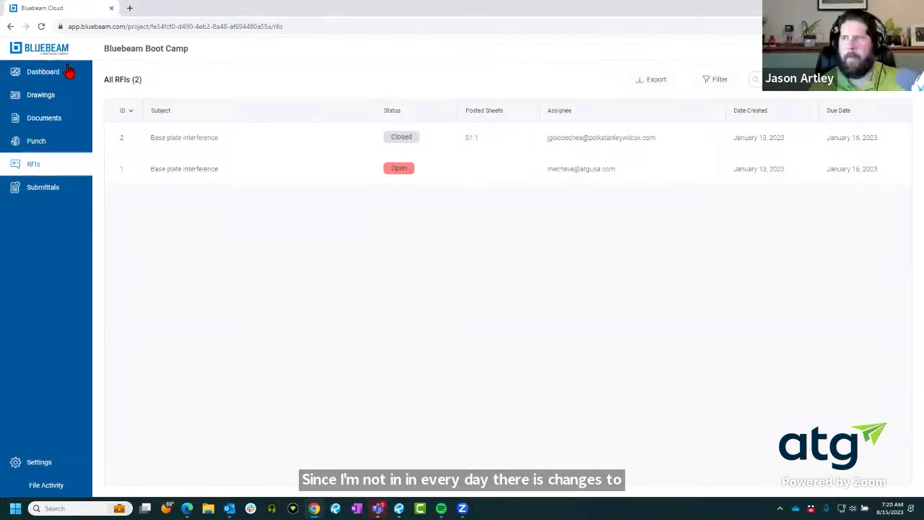
Step: Browse the Cloud projects list and check Bluebeam Boot Camp's actions without deleting, then return to the Samtec drawing
{"action": "left_click", "coordinate": [50, 52]}
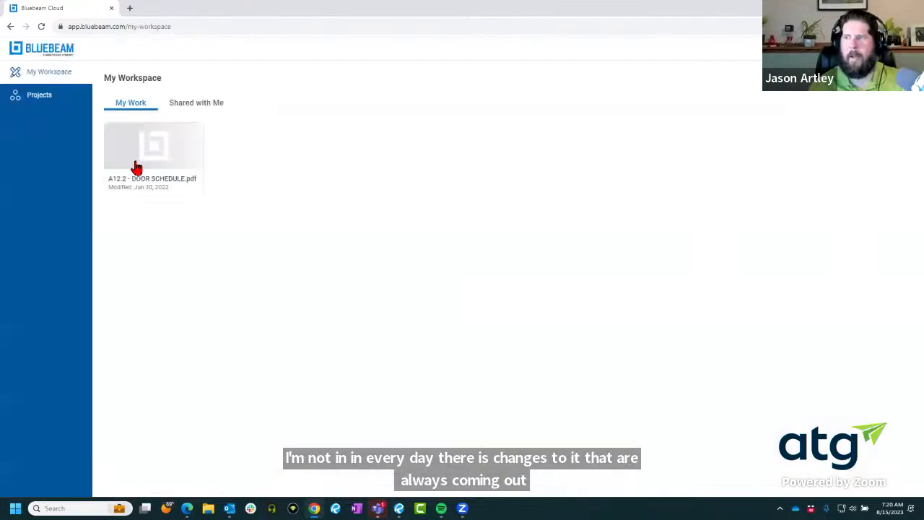
{"action": "left_click", "coordinate": [47, 95]}
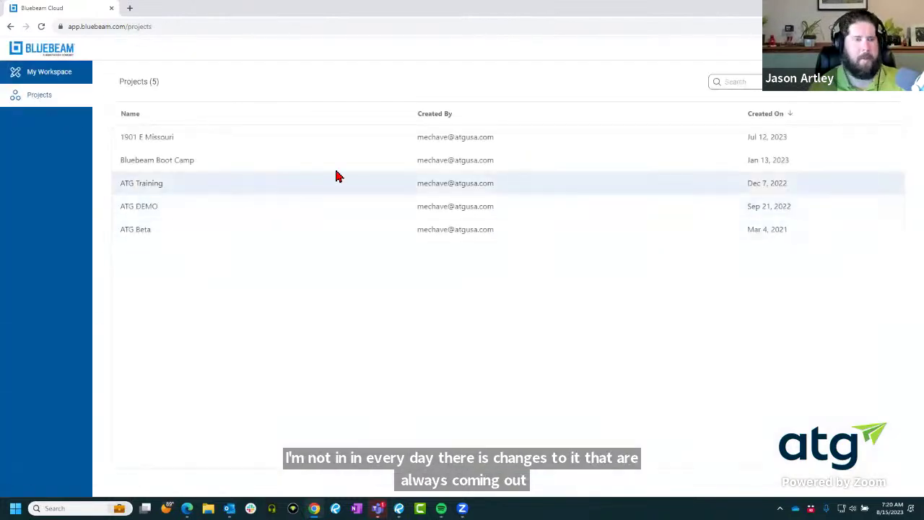
{"action": "right_click", "coordinate": [363, 170]}
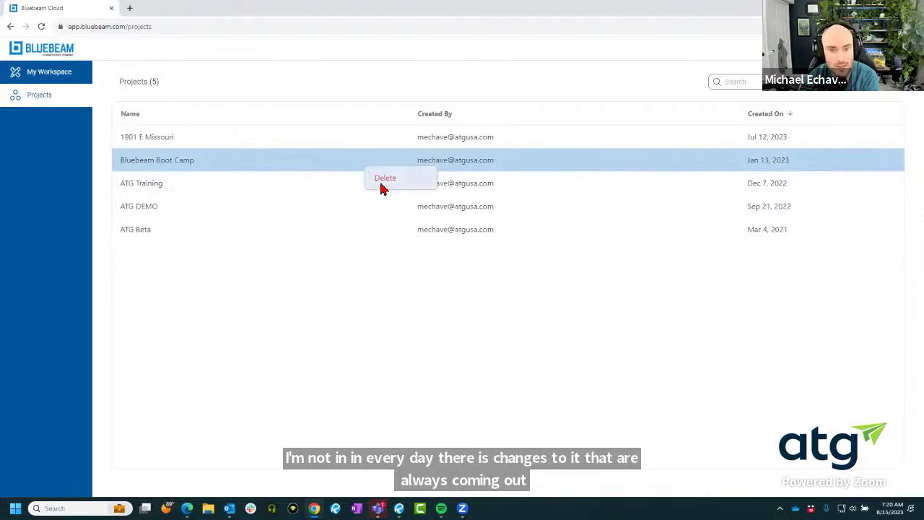
{"action": "left_click", "coordinate": [340, 365]}
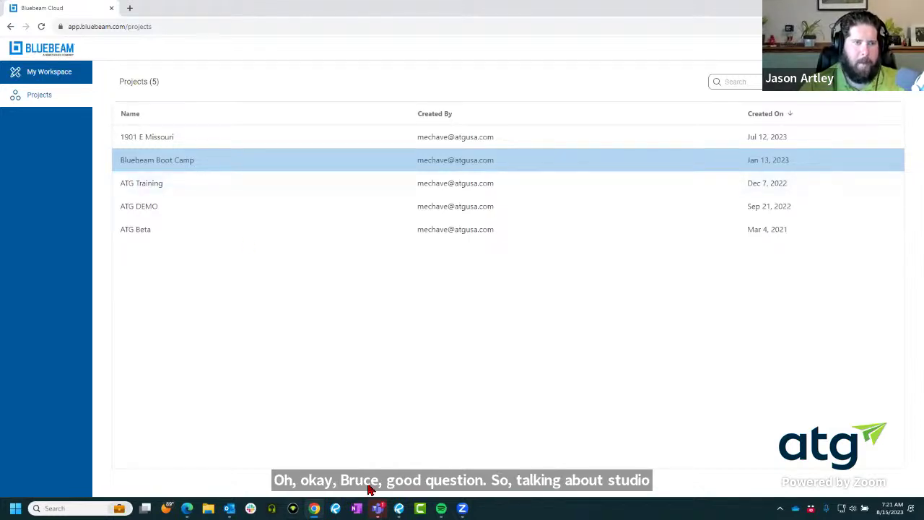
{"action": "left_click", "coordinate": [399, 508]}
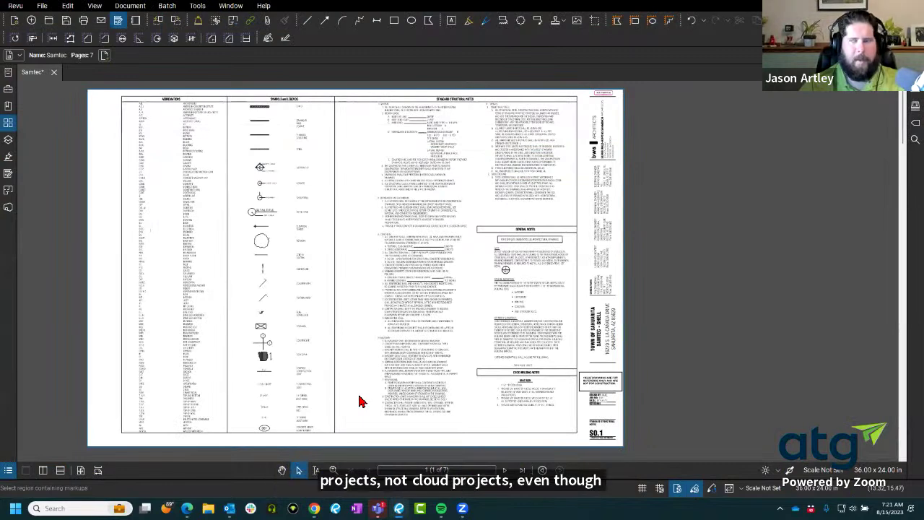
Step: Show the Studio projects list beside the Samtec drawing, then return to the Bluebeam Cloud projects page
{"action": "left_click", "coordinate": [9, 207]}
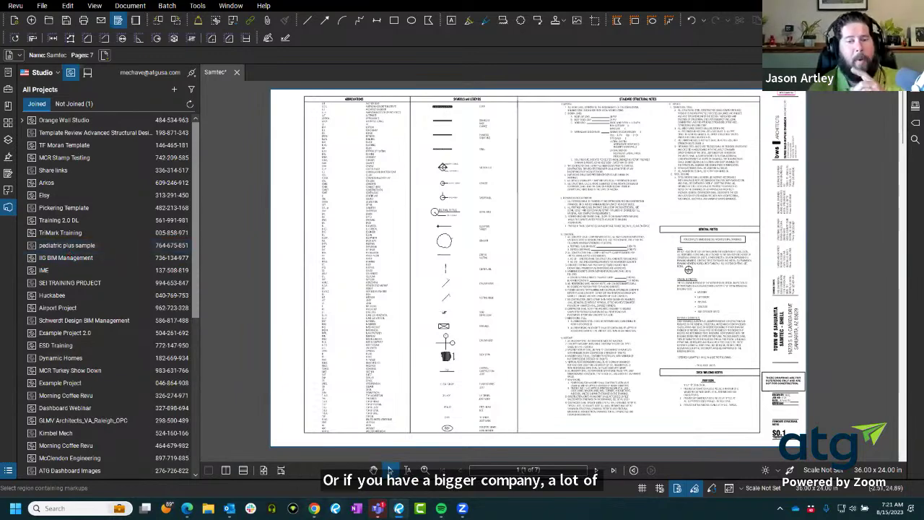
{"action": "left_click", "coordinate": [315, 437]}
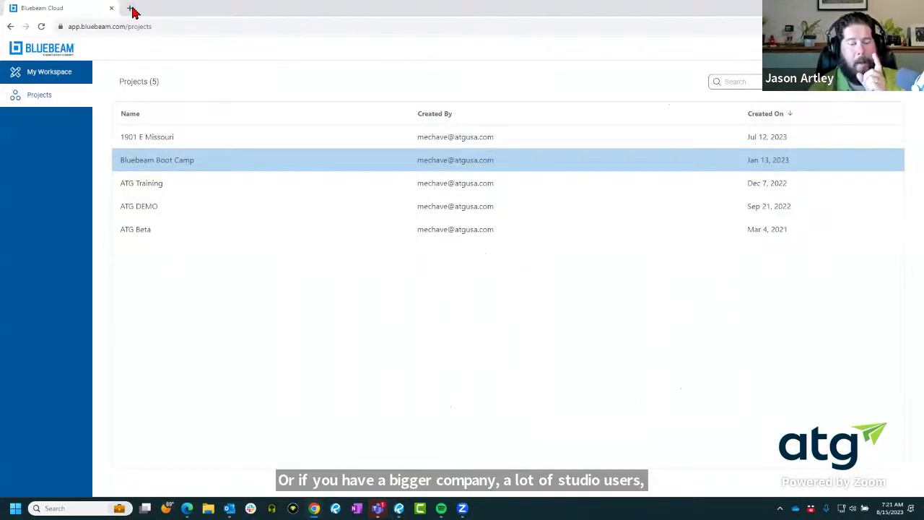
Step: Open the Bluebeam Studio website in a new Chrome tab
{"action": "left_click", "coordinate": [131, 9]}
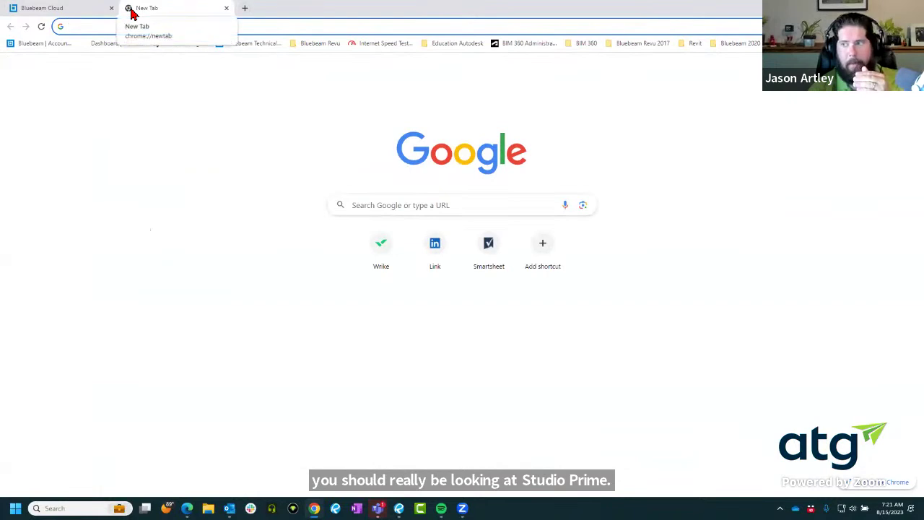
{"action": "type", "text": "studio"}
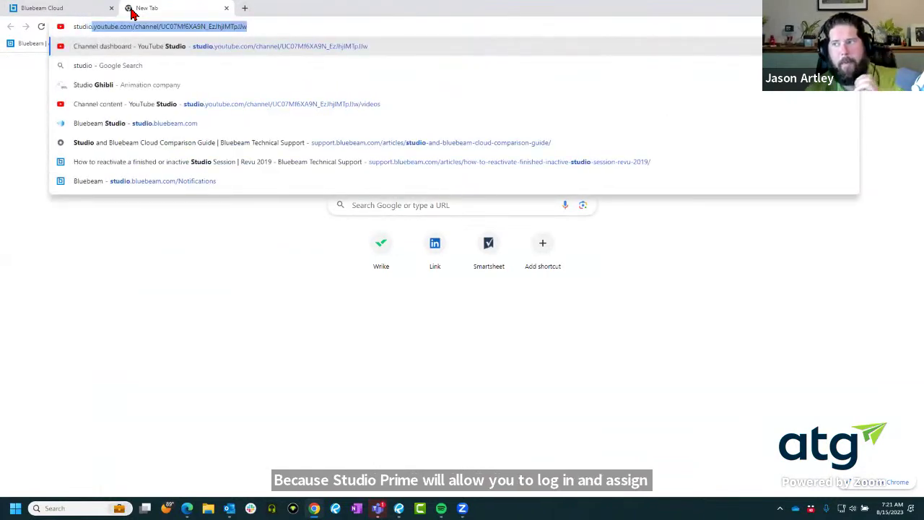
{"action": "left_click", "coordinate": [192, 123]}
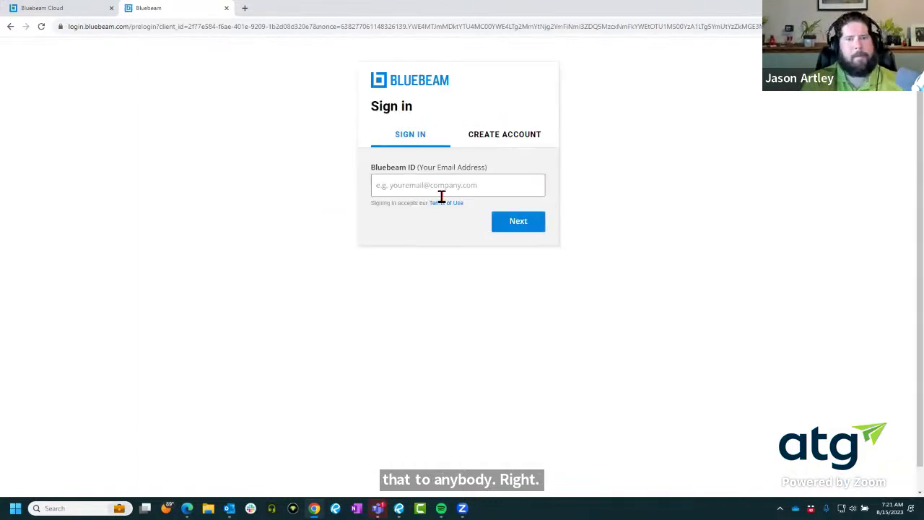
Step: Sign in with the saved account e-mail and password to reach the ATG NFR Prime Portal
{"action": "left_click", "coordinate": [439, 192]}
{"action": "left_click", "coordinate": [452, 210]}
{"action": "left_click", "coordinate": [516, 225]}
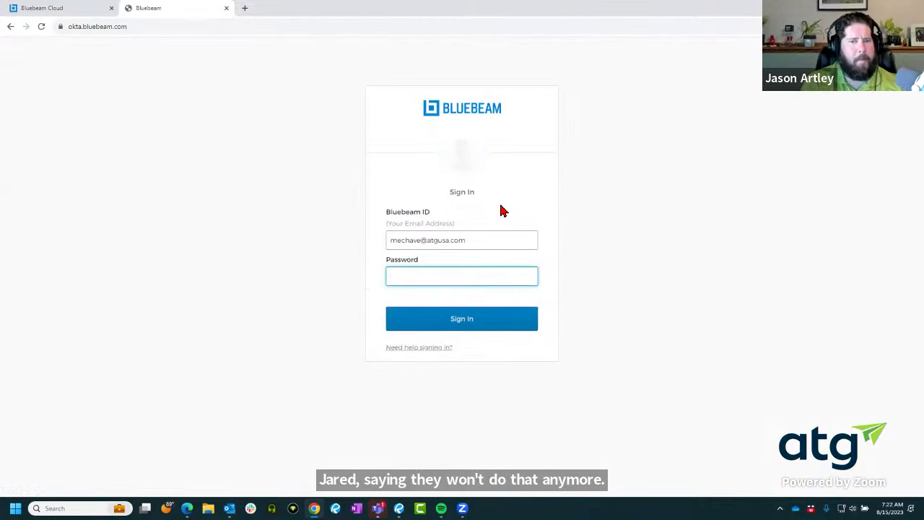
{"action": "type", "text": "••••••"}
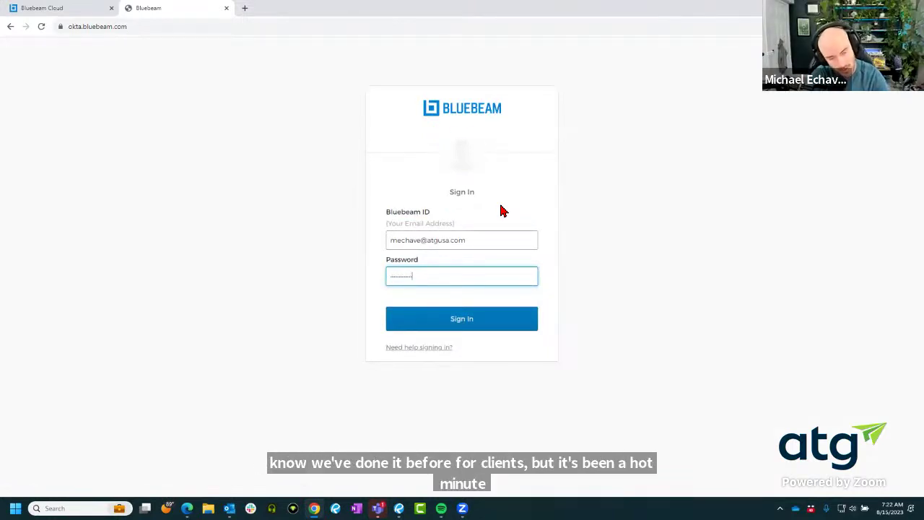
{"action": "key", "text": "Return"}
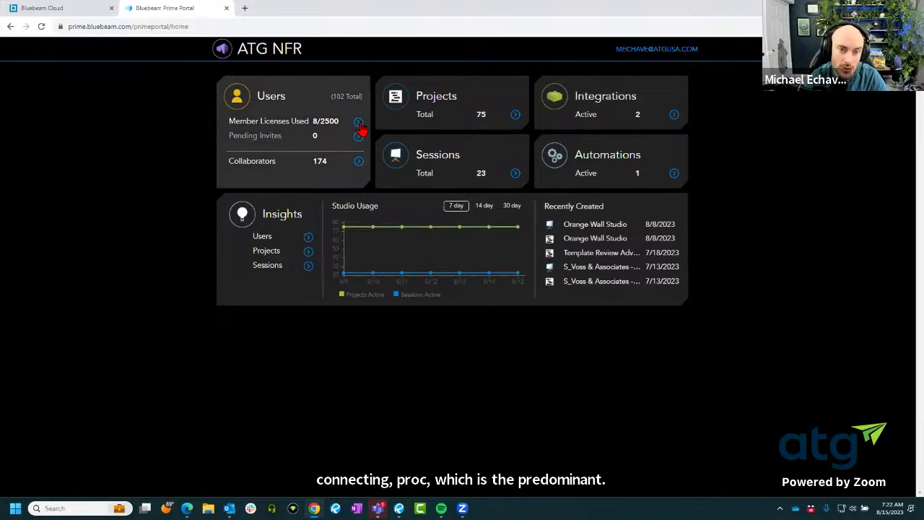
Step: Review the portal's member users, then go to the Projects page
{"action": "left_click", "coordinate": [359, 126]}
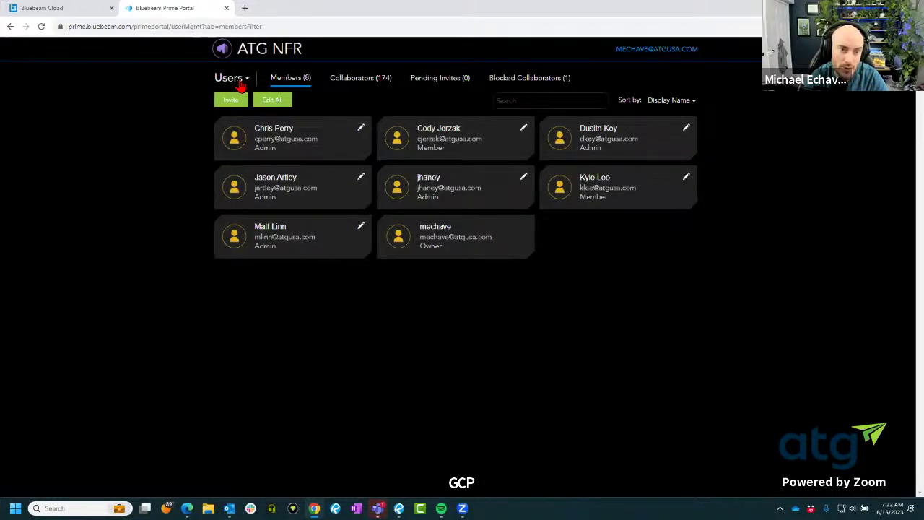
{"action": "left_click", "coordinate": [241, 83]}
{"action": "left_click", "coordinate": [249, 134]}
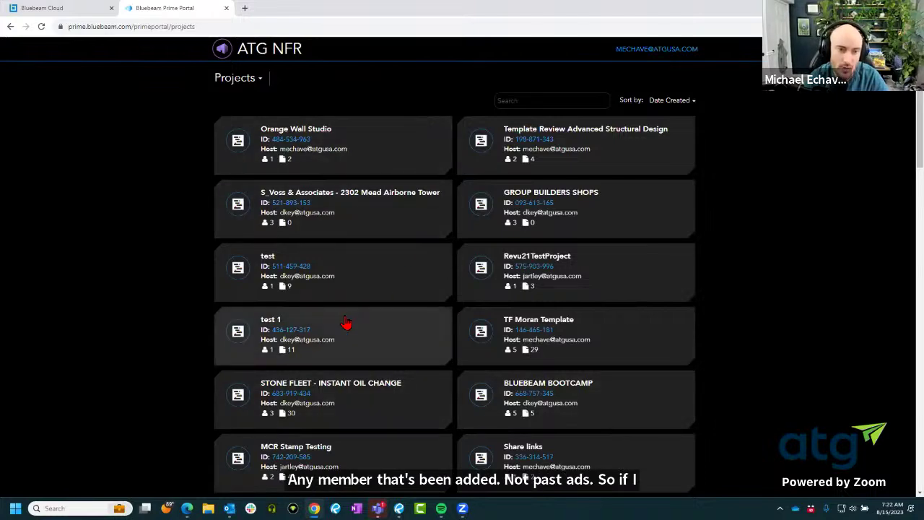
Step: Open Revu21TestProject's details, then minimise the portal to get back to Revu
{"action": "scroll", "coordinate": [617, 225], "scroll_direction": "down", "scroll_amount": 1}
{"action": "left_click", "coordinate": [618, 227]}
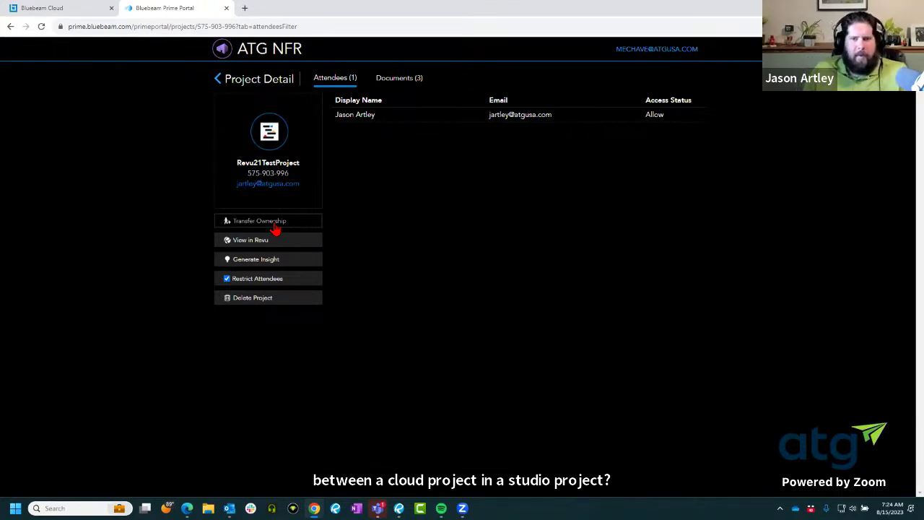
{"action": "key", "text": "super+Down"}
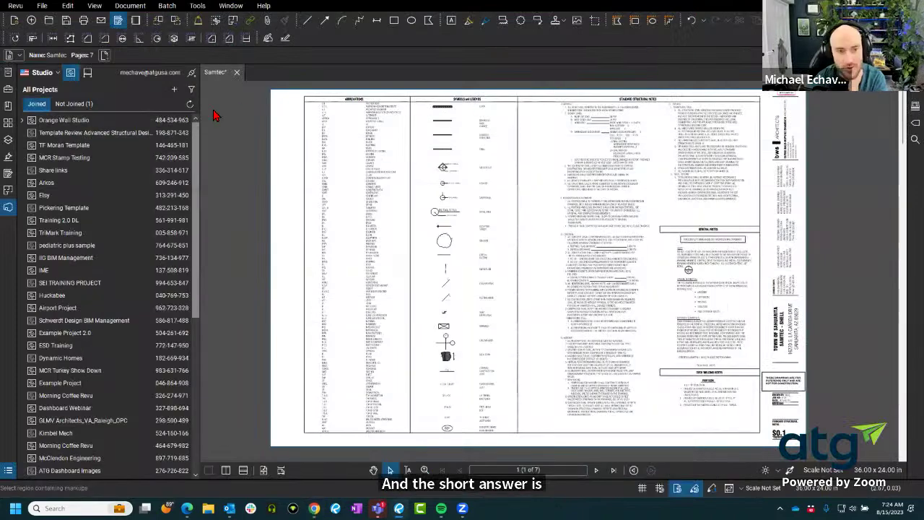
{"action": "left_click", "coordinate": [87, 73]}
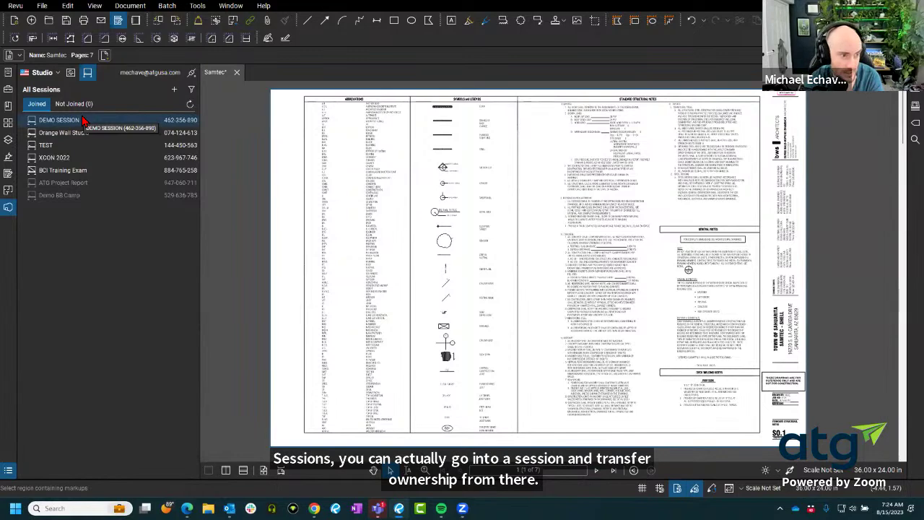
{"action": "left_click", "coordinate": [70, 72]}
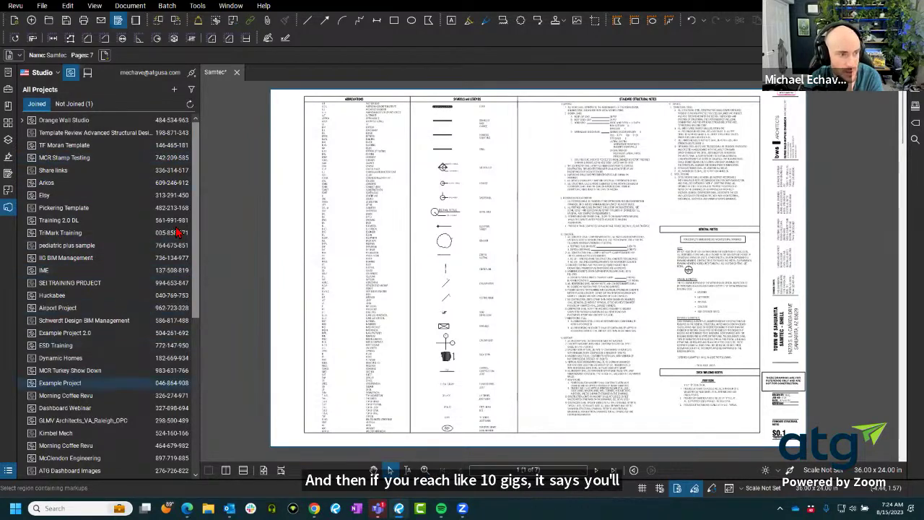
{"action": "scroll", "coordinate": [99, 177], "scroll_direction": "down", "scroll_amount": 5}
{"action": "scroll", "coordinate": [99, 177], "scroll_direction": "down", "scroll_amount": 2}
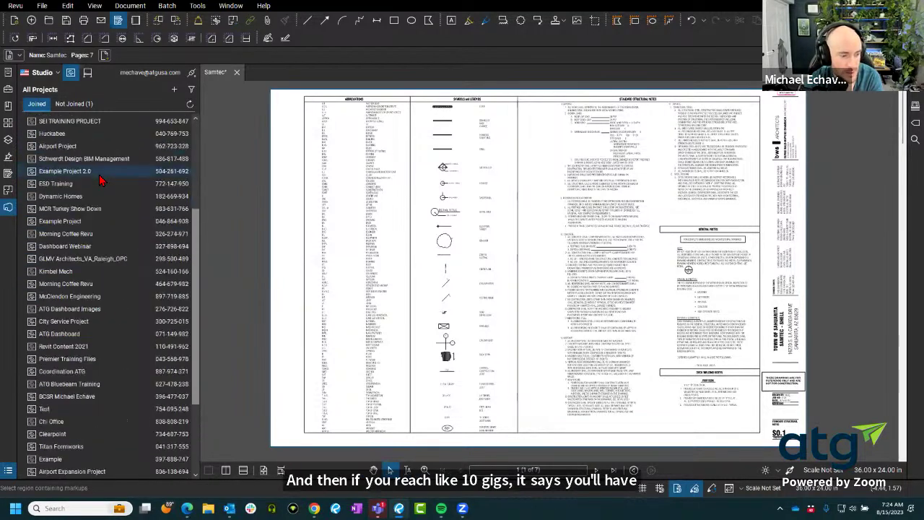
{"action": "scroll", "coordinate": [86, 330], "scroll_direction": "up", "scroll_amount": 2}
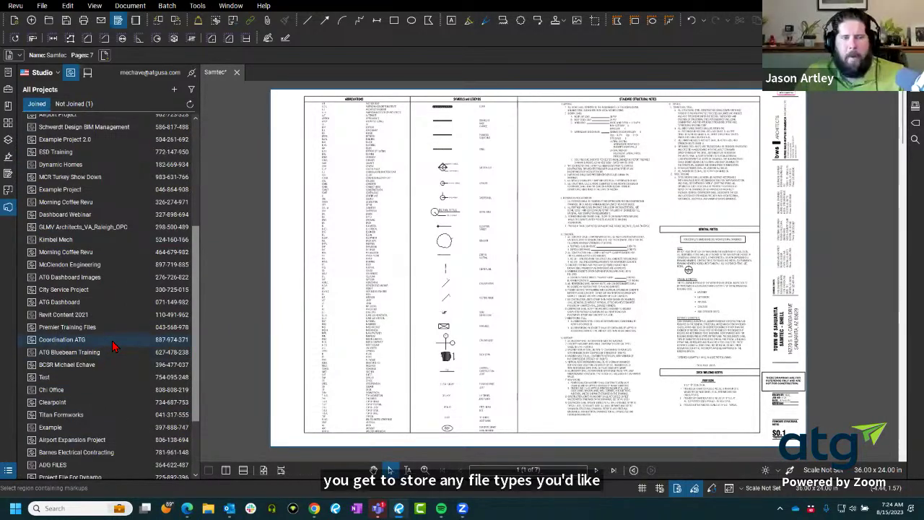
{"action": "scroll", "coordinate": [113, 347], "scroll_direction": "up", "scroll_amount": 3}
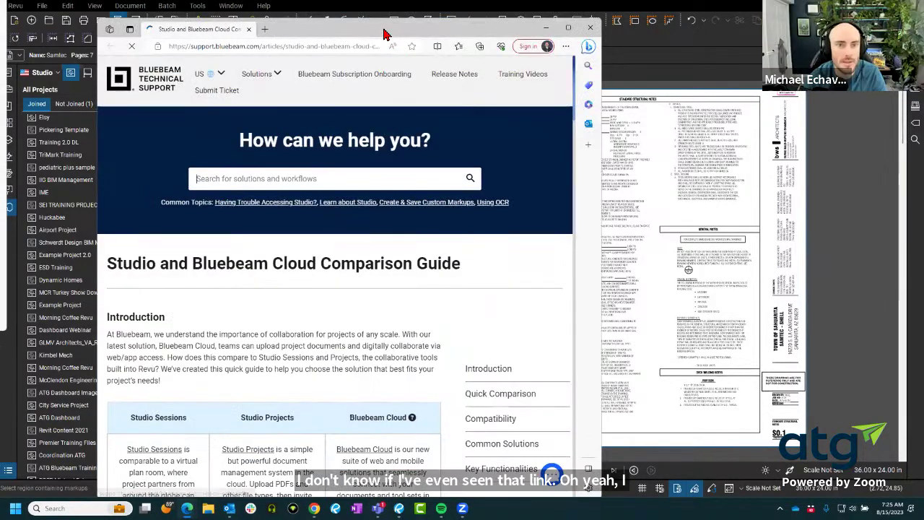
Step: Read through the Studio and Bluebeam Cloud Comparison Guide, then return to Revu with the Studio panel closed
{"action": "double_click", "coordinate": [385, 33]}
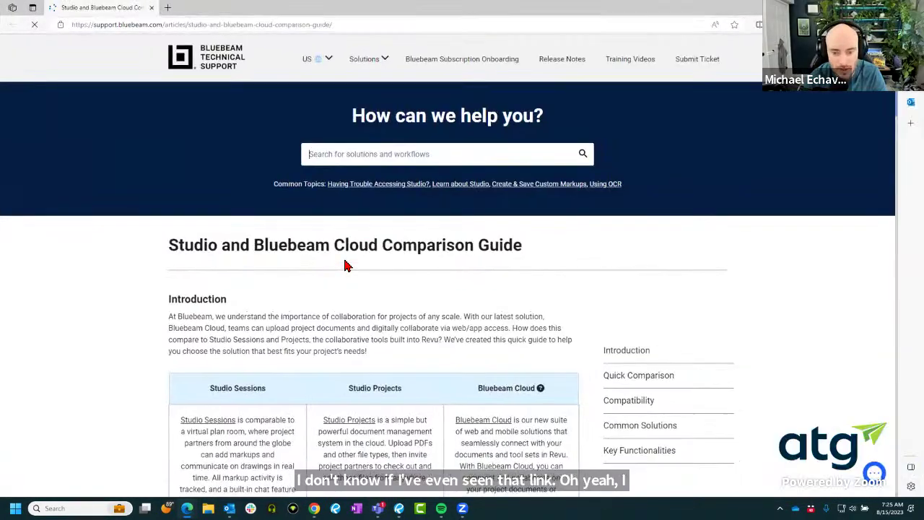
{"action": "scroll", "coordinate": [334, 309], "scroll_direction": "down", "scroll_amount": 15}
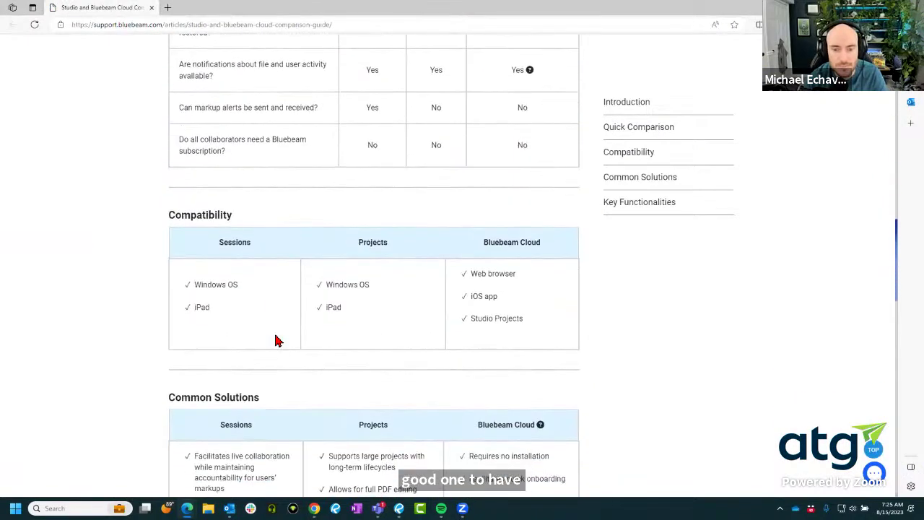
{"action": "scroll", "coordinate": [277, 340], "scroll_direction": "down", "scroll_amount": 4}
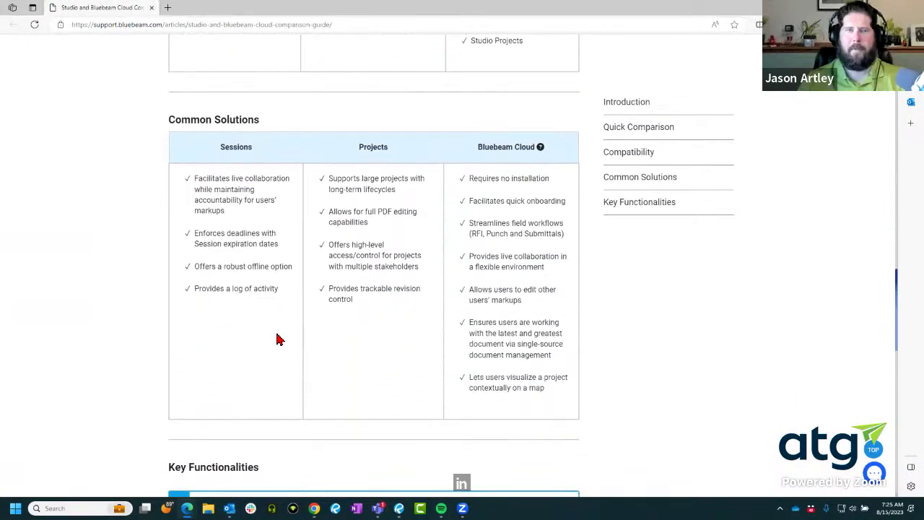
{"action": "scroll", "coordinate": [279, 340], "scroll_direction": "up", "scroll_amount": 10}
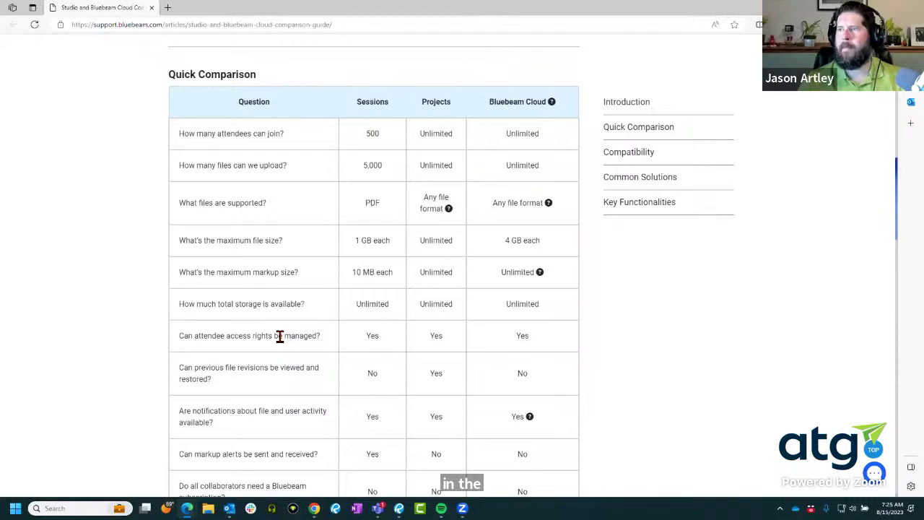
{"action": "scroll", "coordinate": [279, 337], "scroll_direction": "down", "scroll_amount": 2}
{"action": "scroll", "coordinate": [283, 341], "scroll_direction": "down", "scroll_amount": 6}
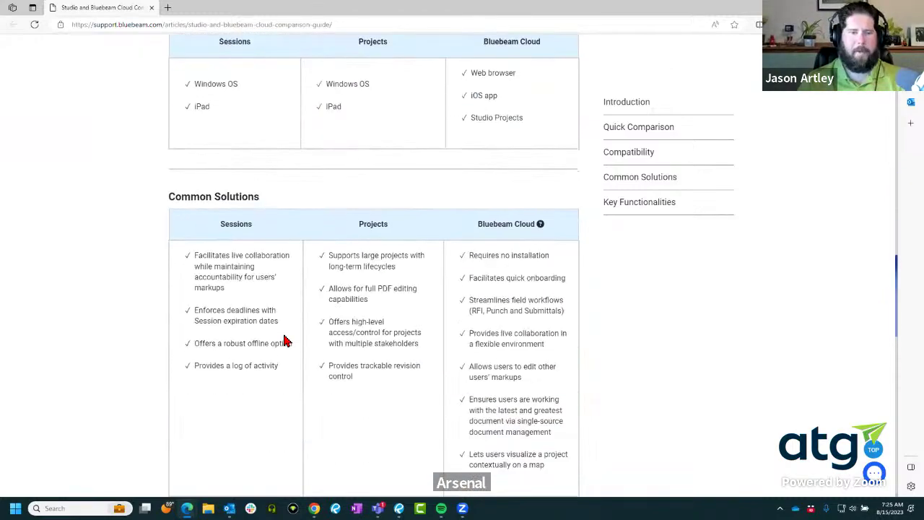
{"action": "scroll", "coordinate": [284, 341], "scroll_direction": "down", "scroll_amount": 10}
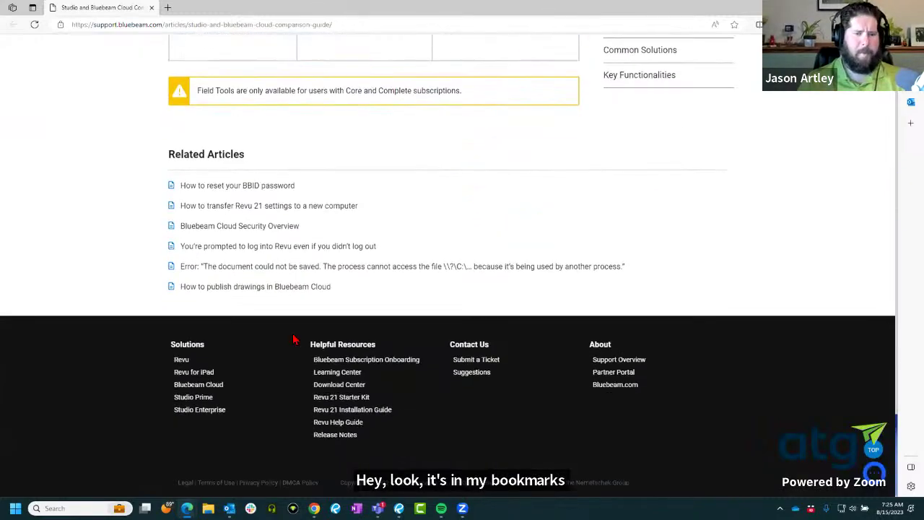
{"action": "scroll", "coordinate": [293, 340], "scroll_direction": "up", "scroll_amount": 15}
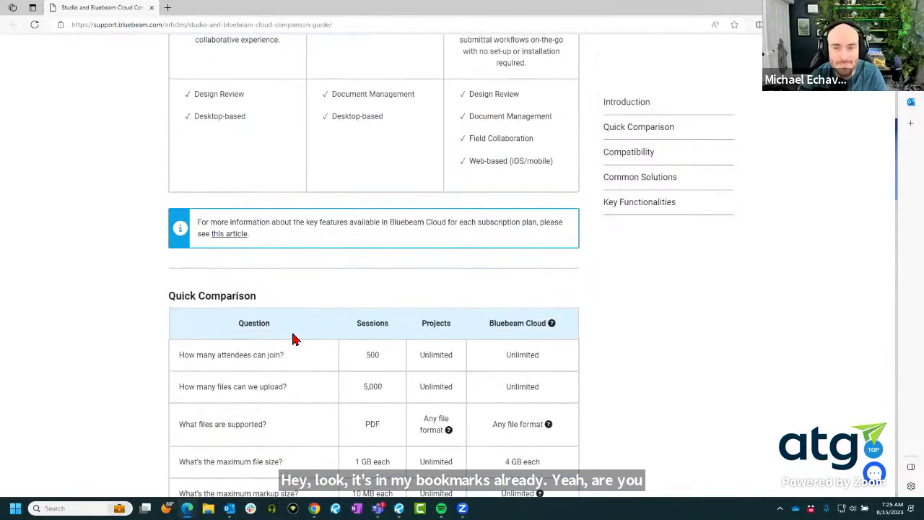
{"action": "scroll", "coordinate": [294, 339], "scroll_direction": "up", "scroll_amount": 4}
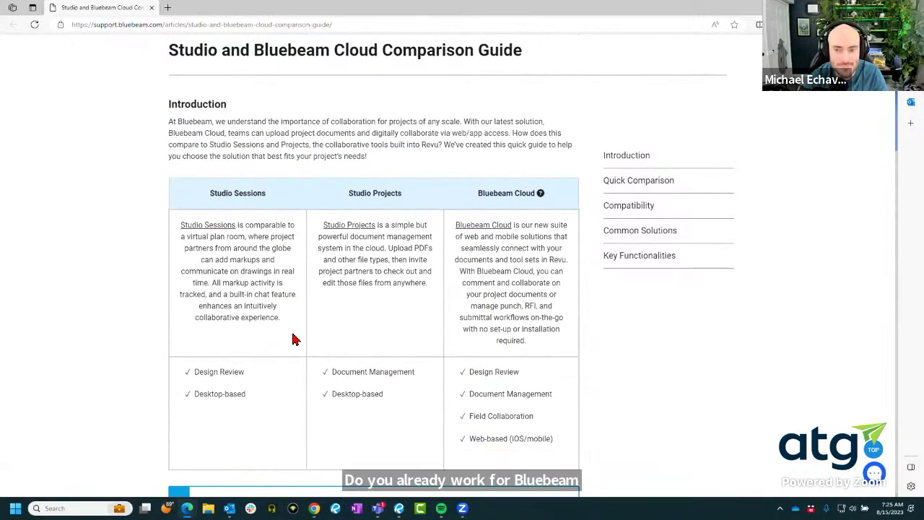
{"action": "scroll", "coordinate": [293, 339], "scroll_direction": "down", "scroll_amount": 2}
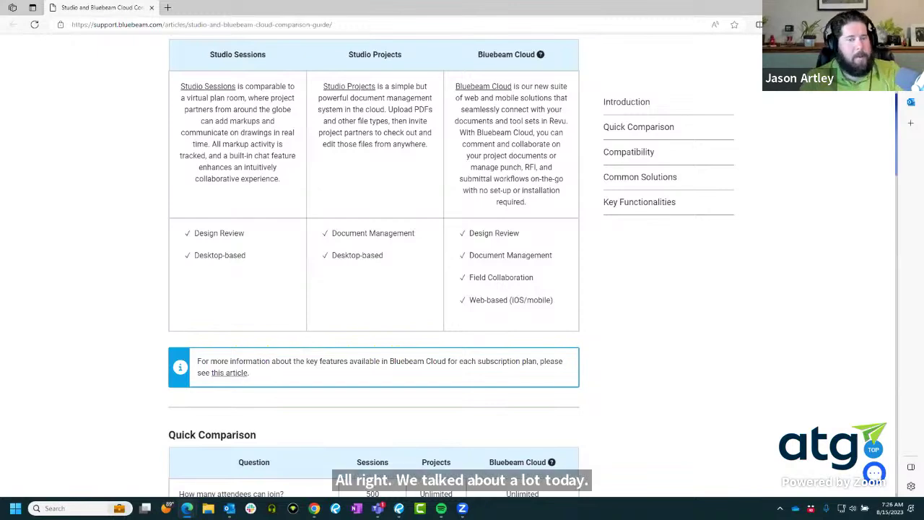
{"action": "key", "text": "alt+Tab"}
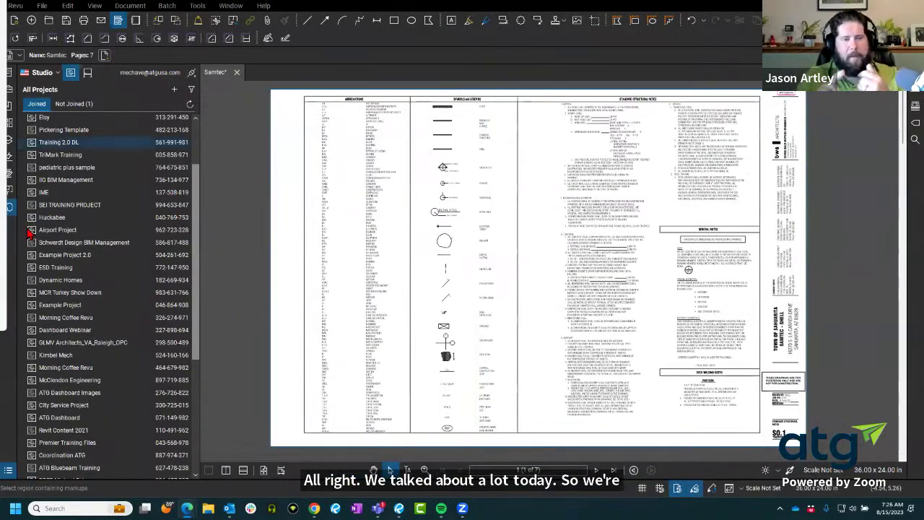
{"action": "left_click", "coordinate": [10, 208]}
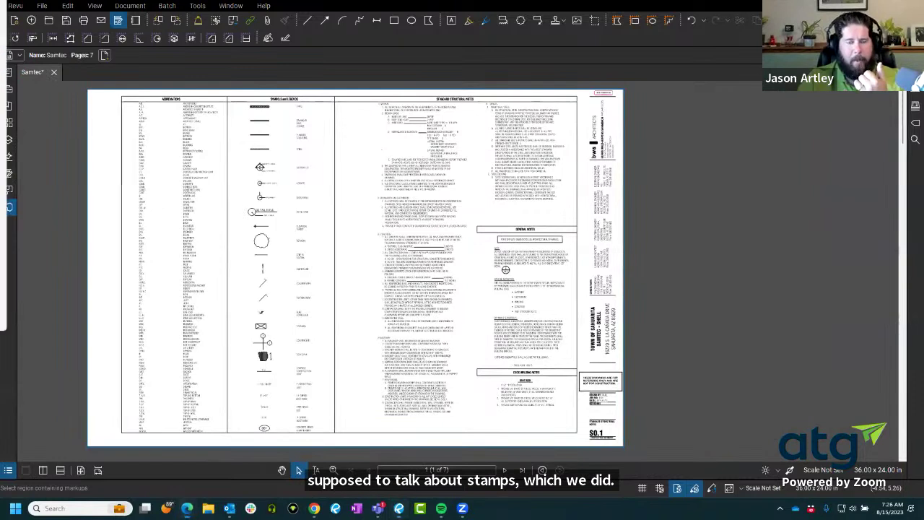